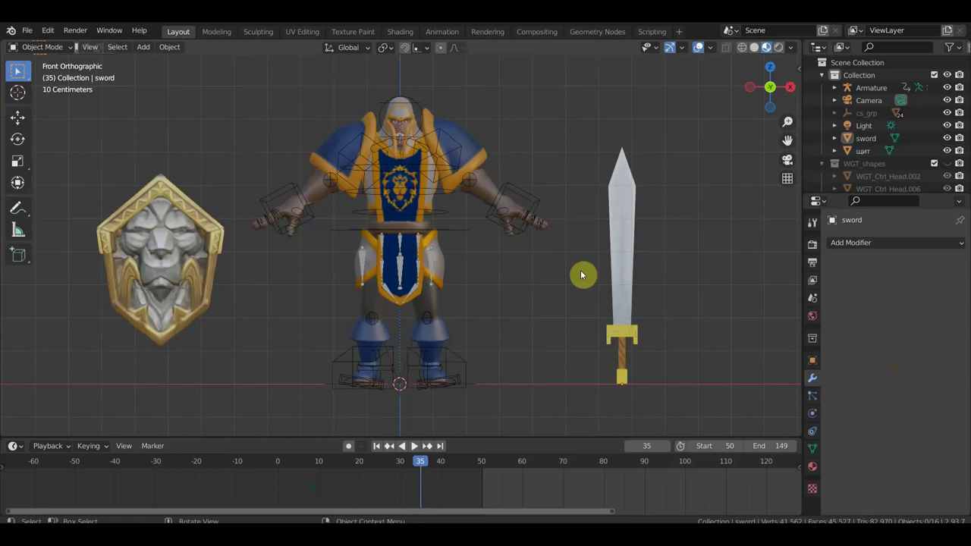
Select both shoulder pads, hide the rig and grid overlays, and zoom in on the shoulders
click(470, 140)
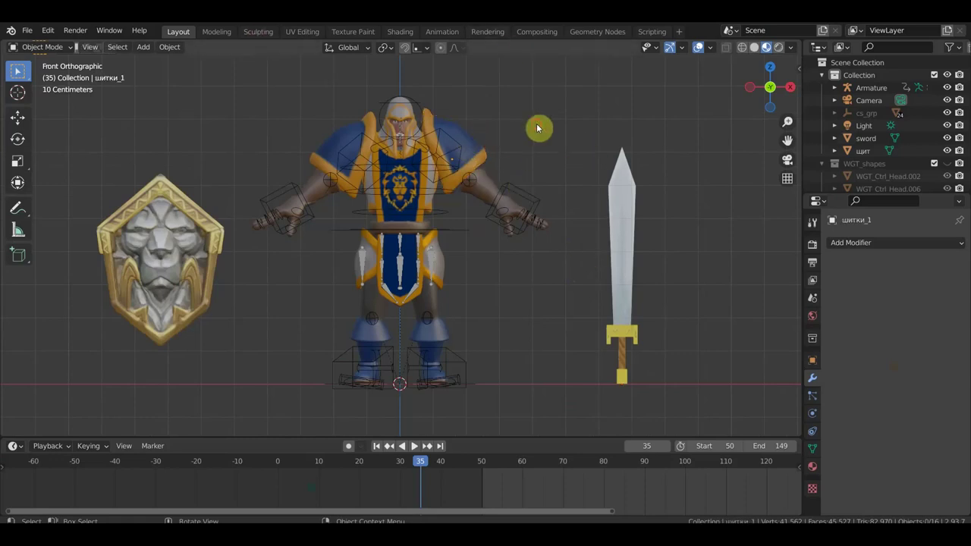
click(349, 138)
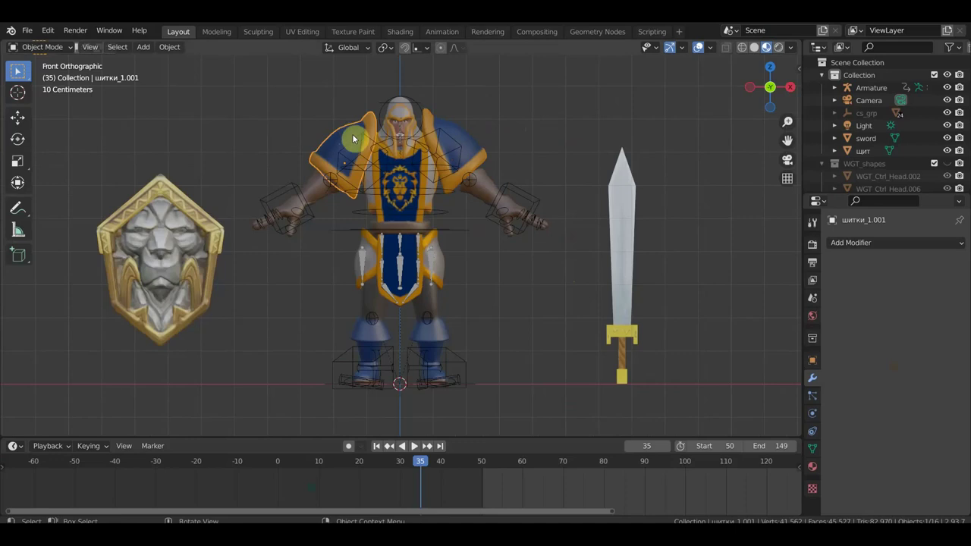
click(699, 47)
scroll(553, 169, up, 3)
scroll(553, 169, up, 1)
shift+middle_drag(553, 170, 535, 381)
scroll(536, 380, up, 2)
Select the helmet and remove it to expose the chainmail coif
click(400, 182)
middle_drag(408, 187, 422, 251)
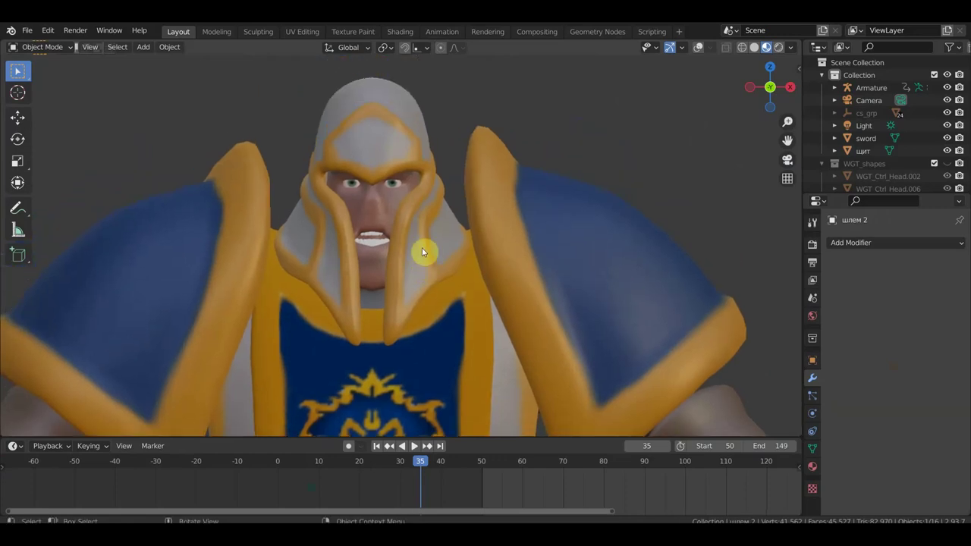
key(h)
mouse_move(461, 222)
middle_down()
mouse_move(529, 239)
mouse_move(527, 261)
mouse_move(413, 243)
mouse_move(397, 189)
mouse_move(433, 238)
mouse_move(464, 235)
middle_up()
scroll(437, 242, down, 3)
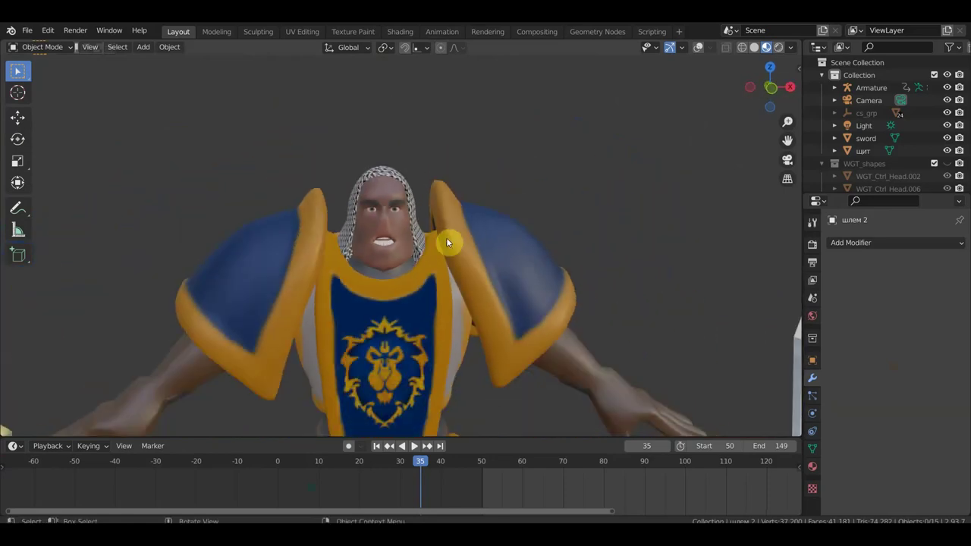
Turn the rig and grid overlays back on and select the armature
click(698, 47)
scroll(507, 227, up, 2)
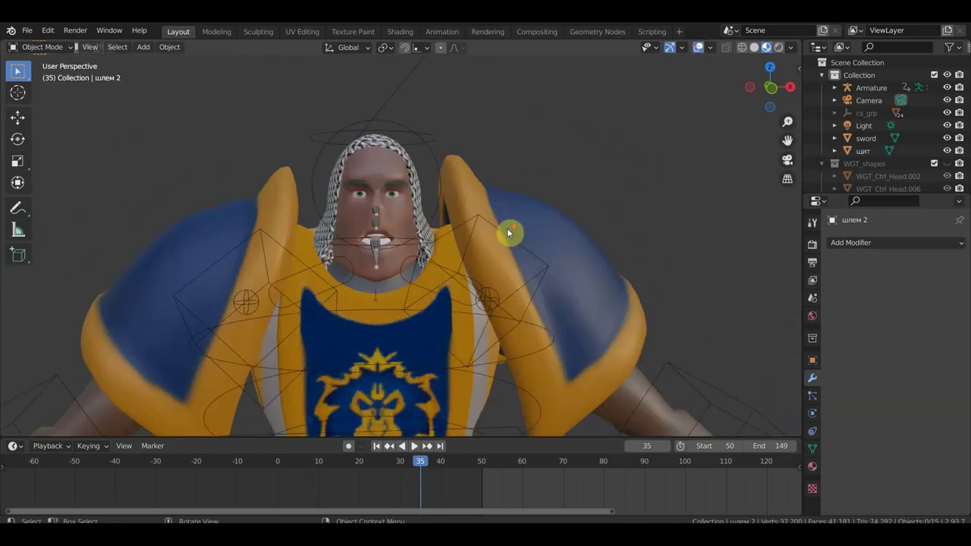
click(434, 145)
mouse_move(435, 145)
middle_down()
mouse_move(444, 184)
mouse_move(356, 212)
mouse_move(391, 222)
middle_up()
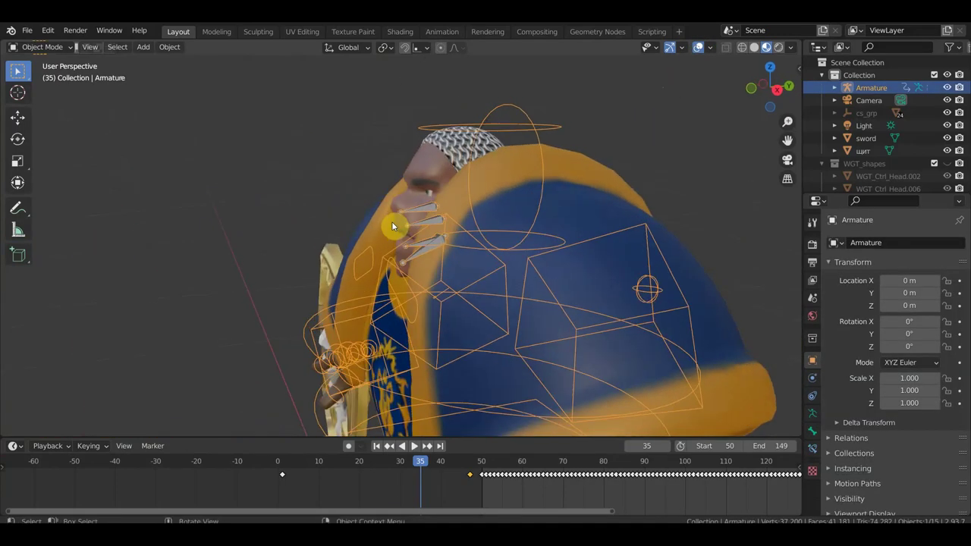
click(427, 249)
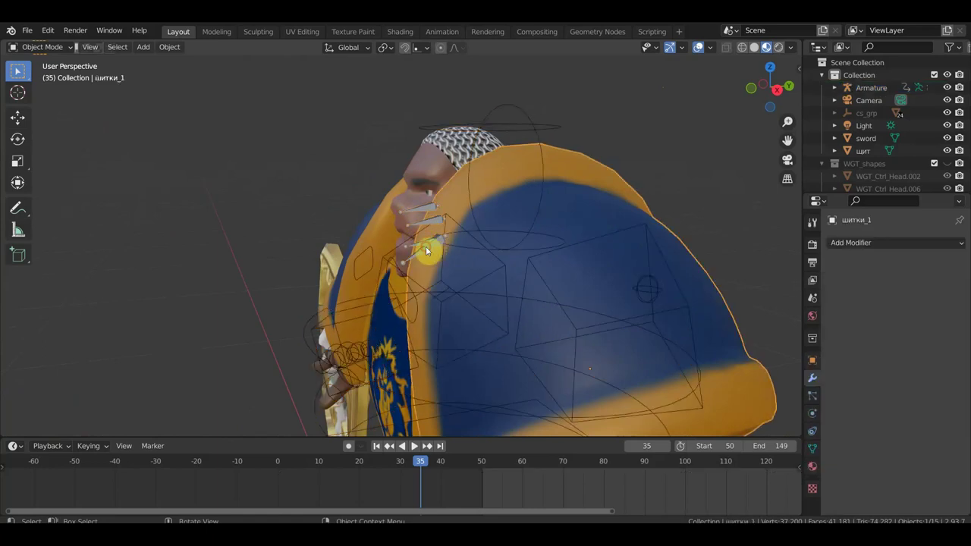
click(426, 246)
alt+middle_drag(437, 247, 538, 239)
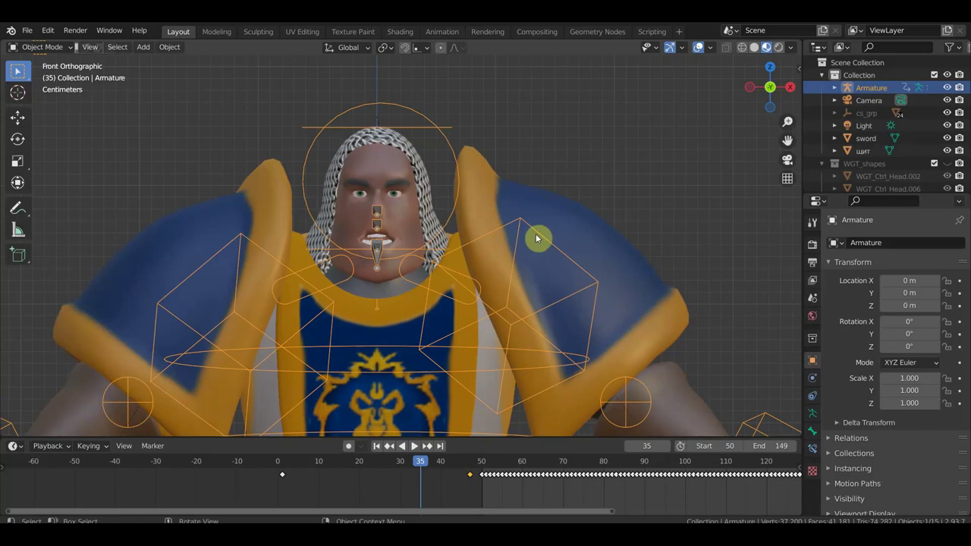
scroll(643, 203, down, 4)
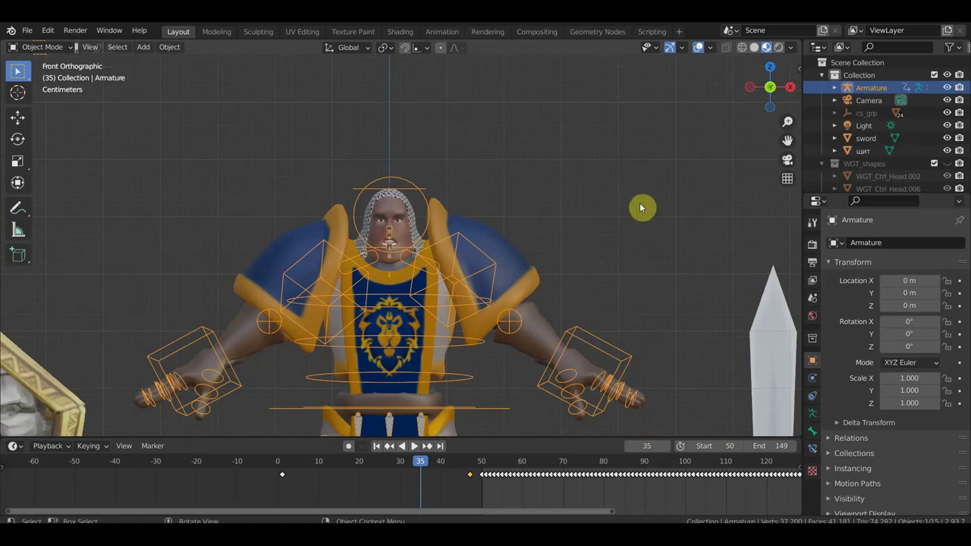
scroll(642, 208, down, 2)
scroll(637, 227, down, 1)
scroll(656, 175, up, 1)
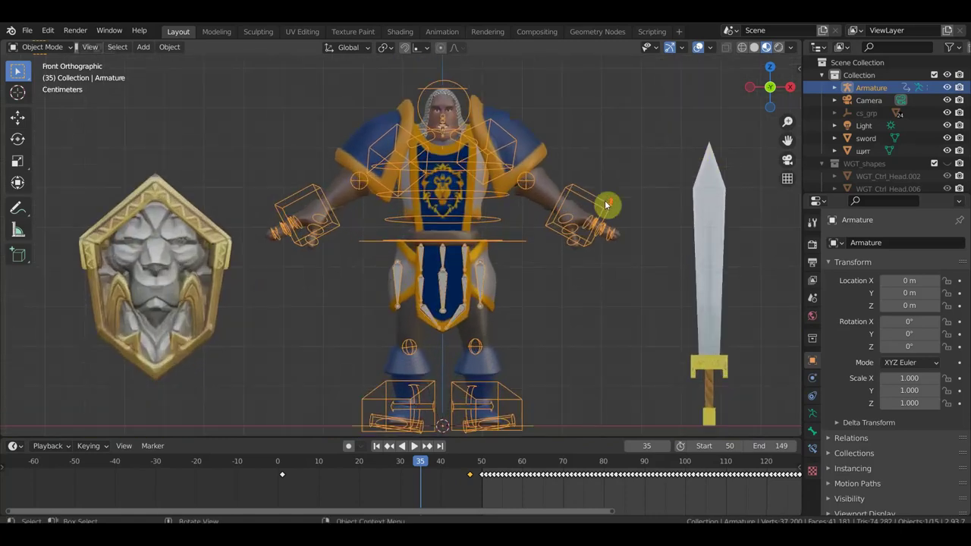
mouse_move(167, 286)
middle_down()
mouse_move(324, 301)
mouse_move(438, 281)
middle_up()
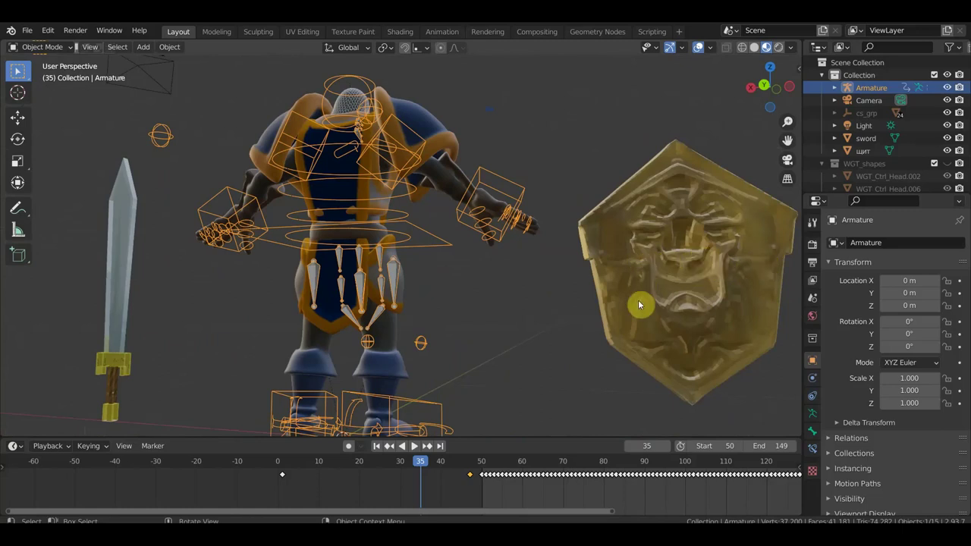
mouse_move(568, 284)
middle_down()
mouse_move(108, 325)
mouse_move(424, 326)
mouse_move(458, 299)
middle_up()
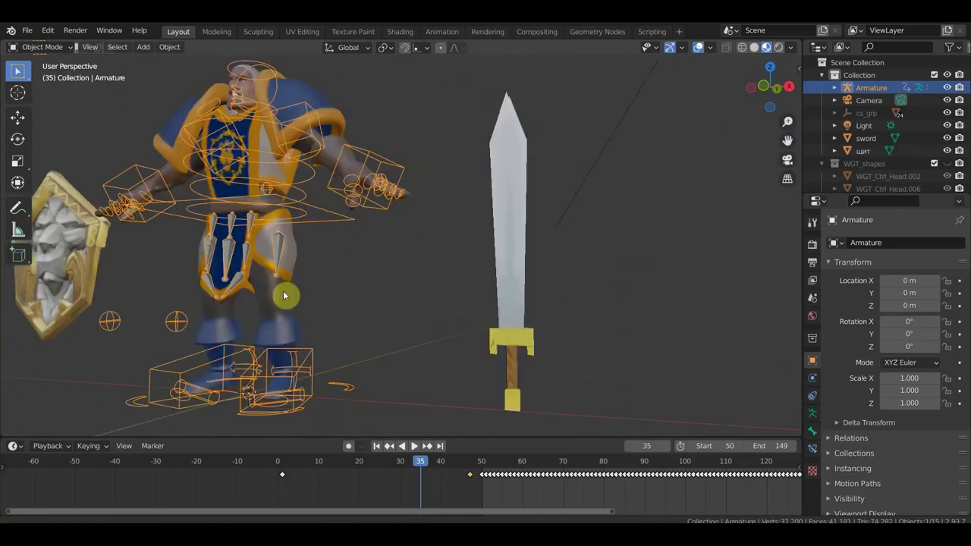
click(511, 299)
key(KP_1)
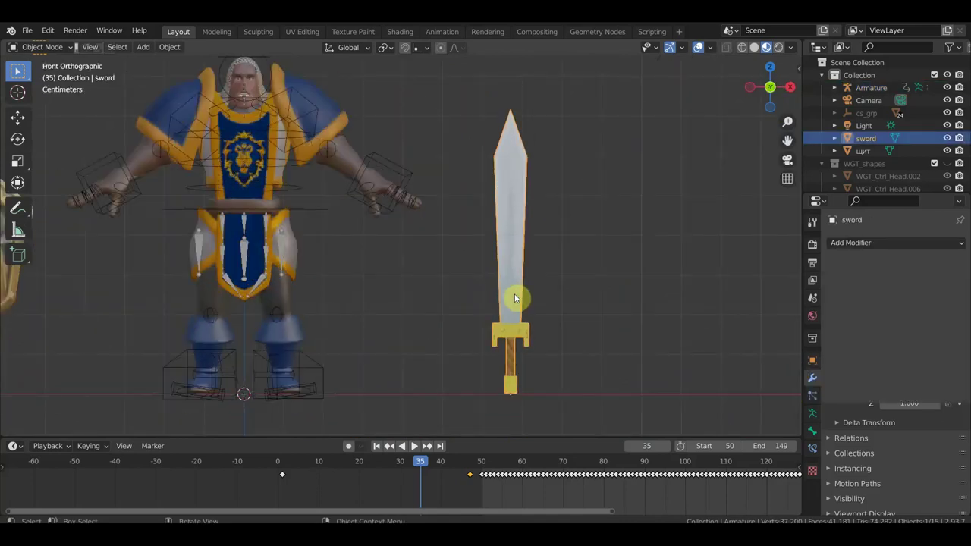
scroll(544, 307, up, 1)
scroll(503, 290, up, 2)
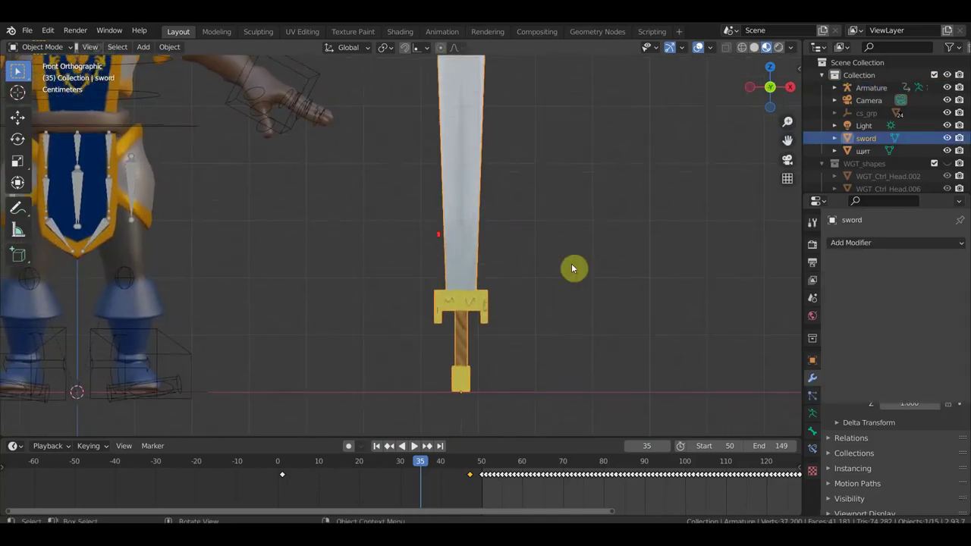
scroll(436, 242, up, 2)
scroll(573, 271, down, 2)
scroll(564, 220, down, 1)
mouse_move(612, 255)
middle_down()
mouse_move(556, 281)
mouse_move(532, 310)
mouse_move(490, 281)
mouse_move(646, 261)
mouse_move(579, 264)
middle_up()
key(KP_1)
scroll(584, 262, down, 2)
scroll(585, 267, down, 2)
shift+middle_drag(568, 267, 603, 280)
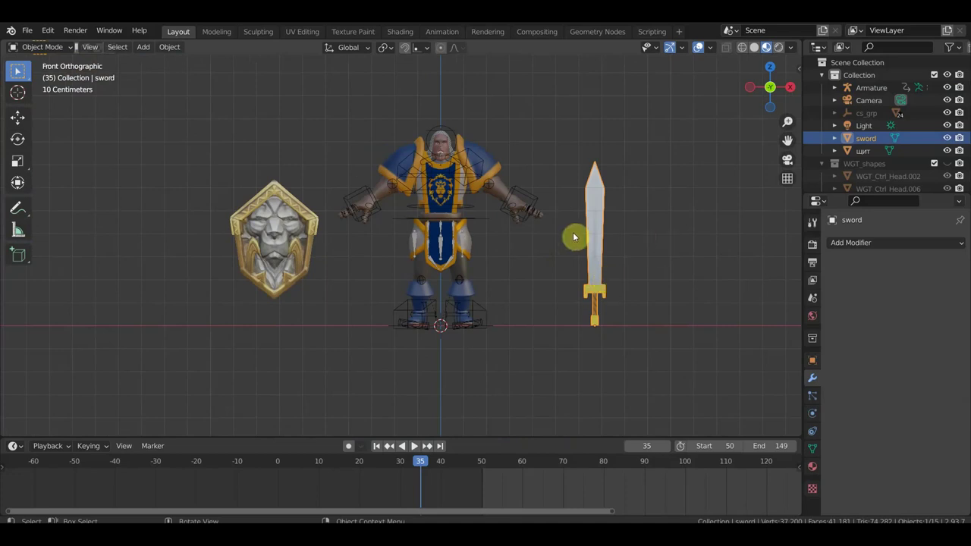
scroll(574, 235, up, 2)
scroll(577, 234, up, 1)
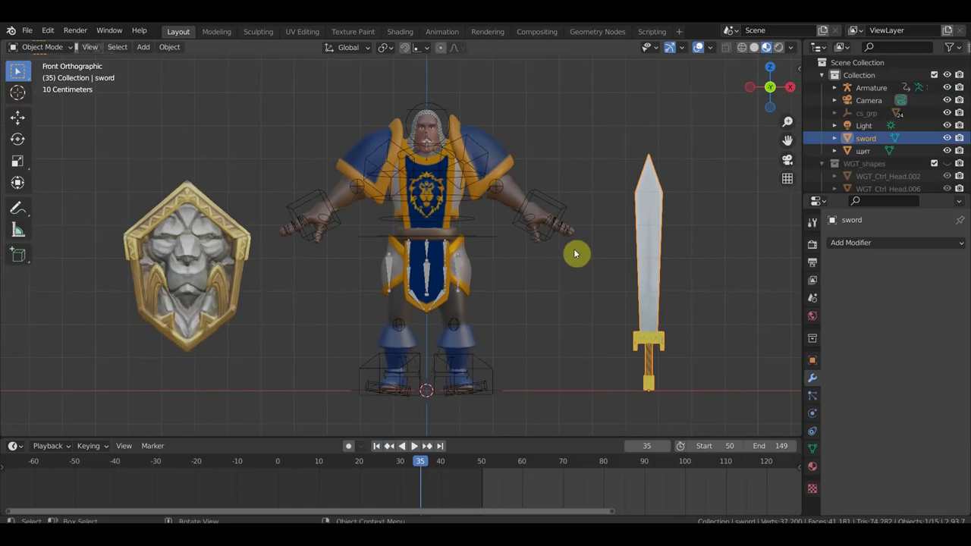
scroll(491, 302, up, 1)
scroll(544, 282, down, 3)
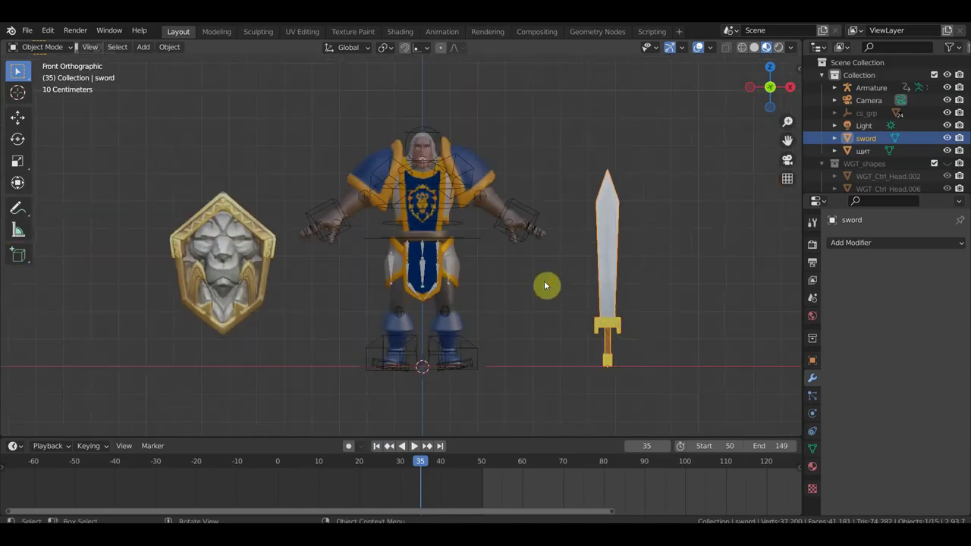
shift+middle_drag(546, 284, 537, 286)
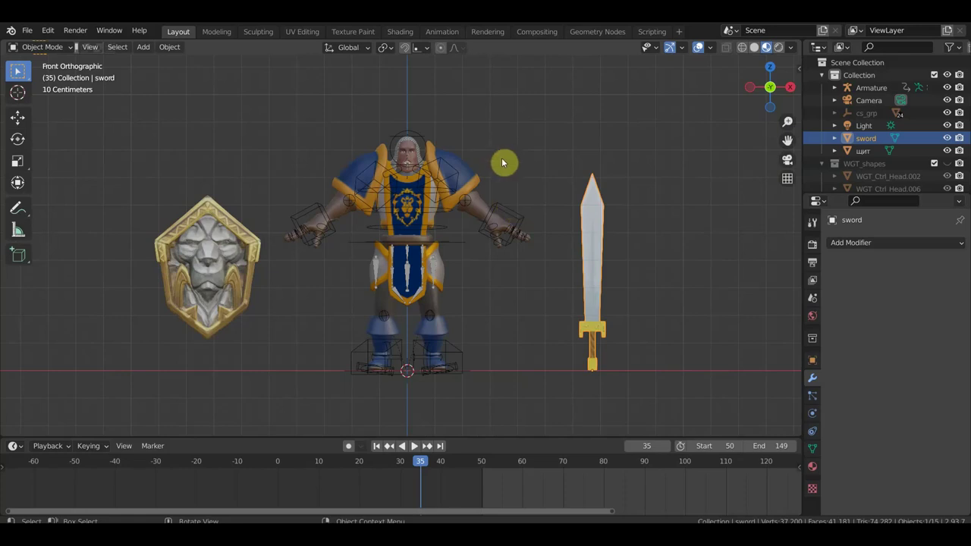
scroll(501, 161, up, 1)
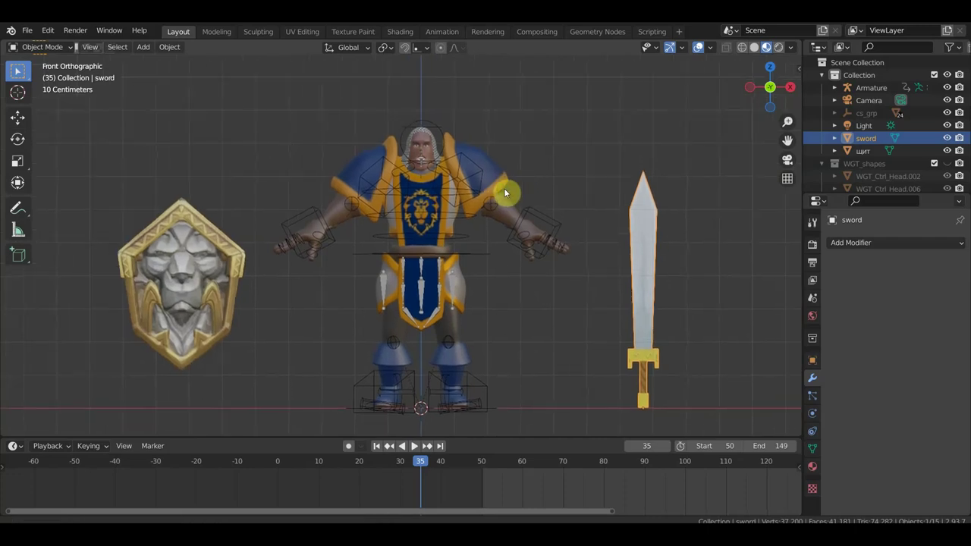
scroll(501, 188, up, 1)
scroll(104, 266, down, 1)
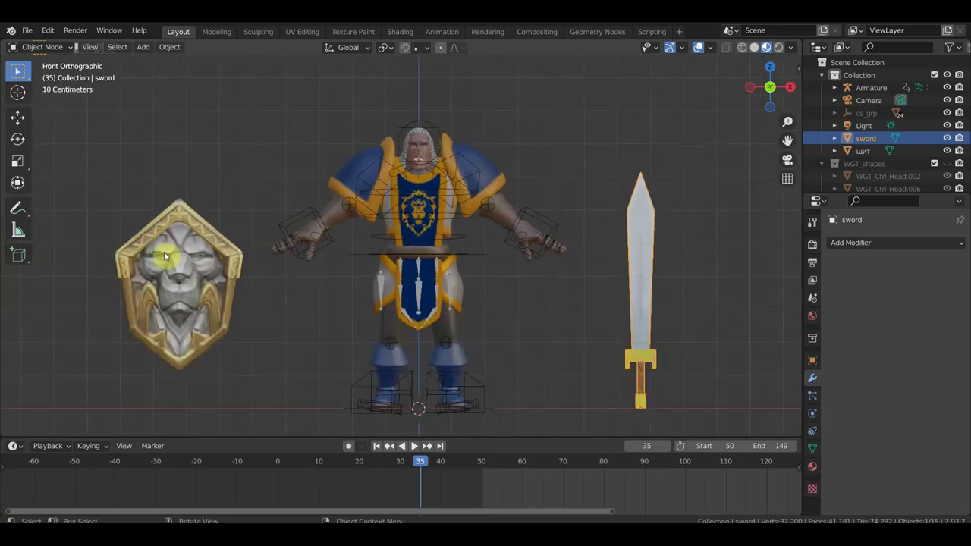
shift+middle_drag(326, 243, 319, 241)
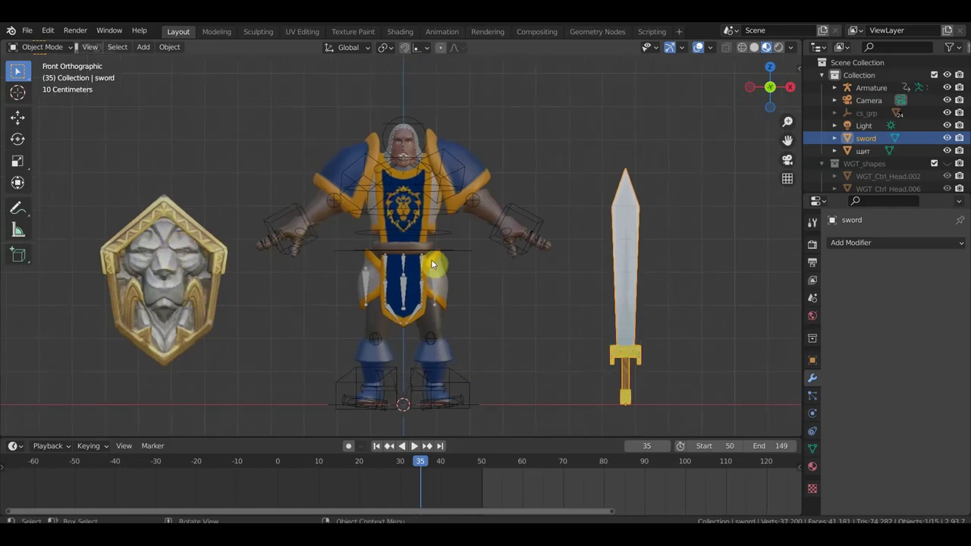
Make the timeline area taller and pan it to later frames
middle_drag(555, 484, 447, 486)
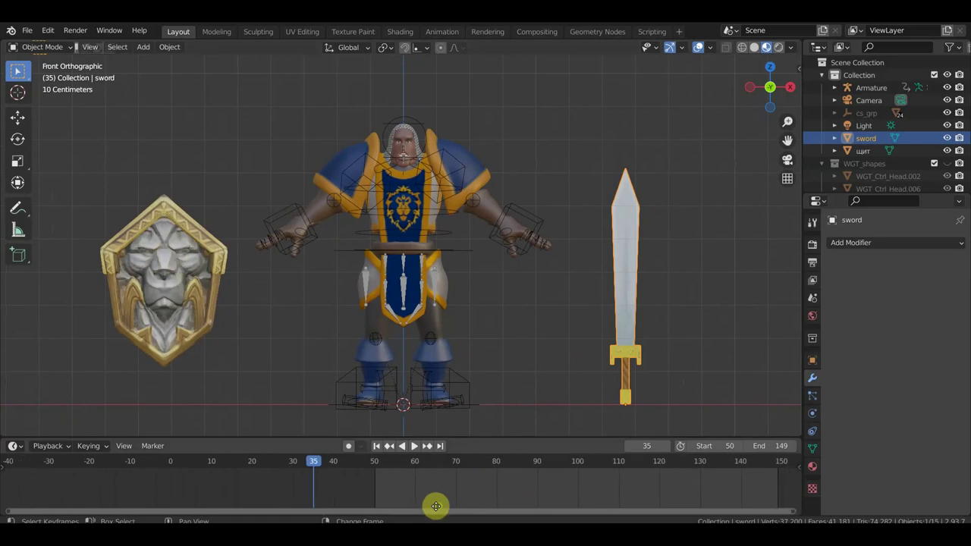
drag(506, 437, 512, 360)
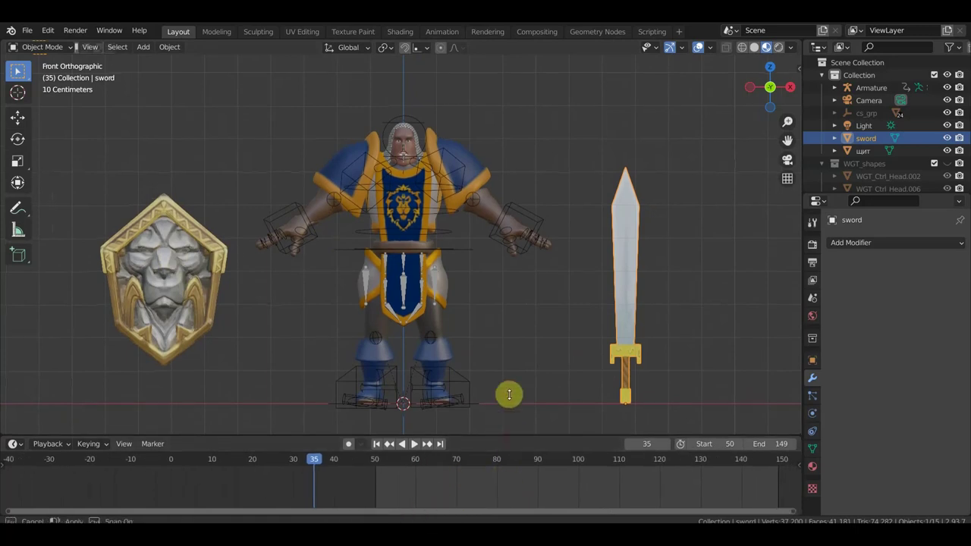
scroll(503, 273, down, 1)
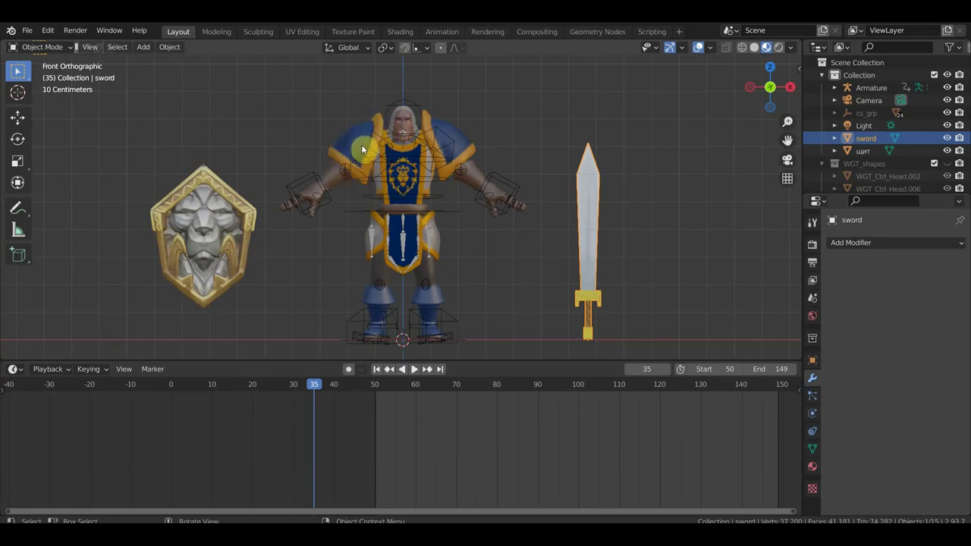
scroll(429, 189, up, 2)
Select the right and left shoulder pads in turn
click(490, 101)
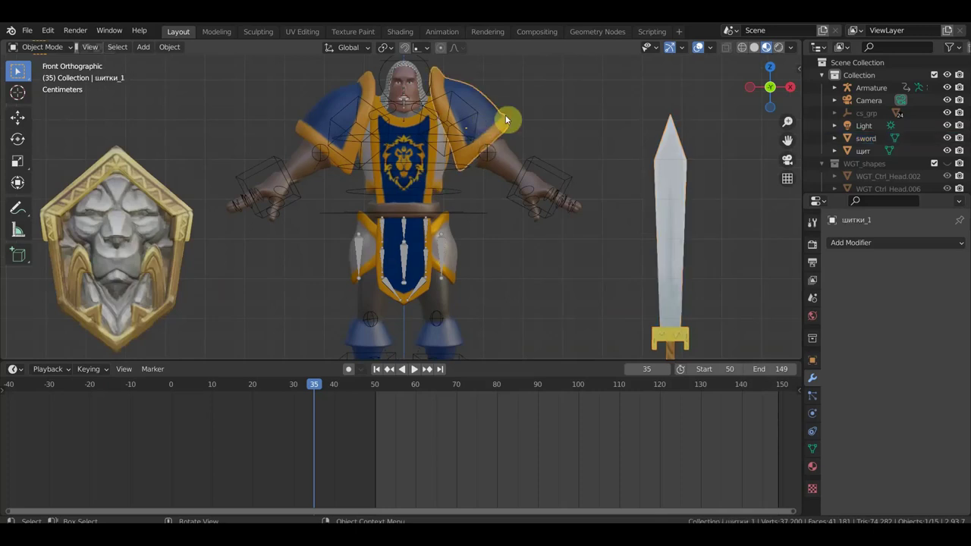
click(324, 102)
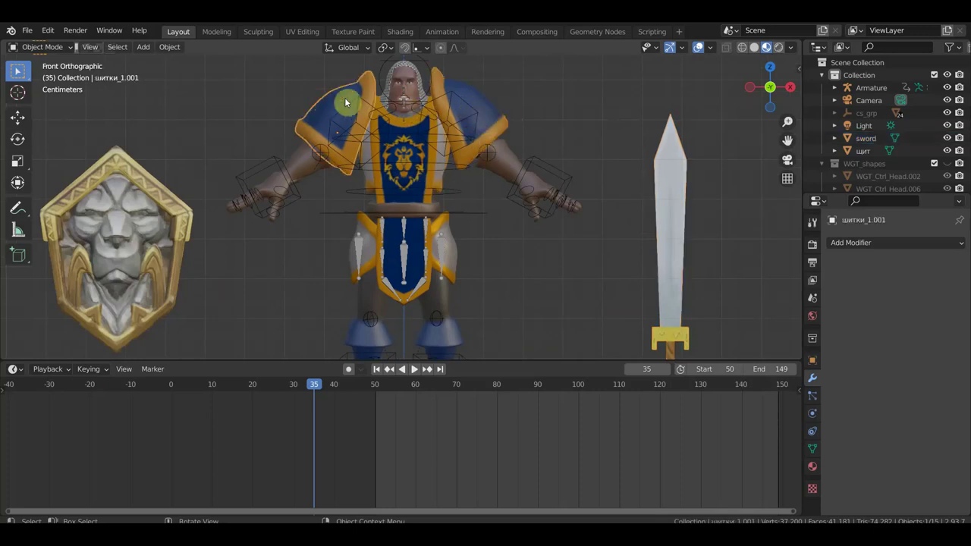
shift+scroll(362, 114, up, 2)
click(476, 126)
click(334, 137)
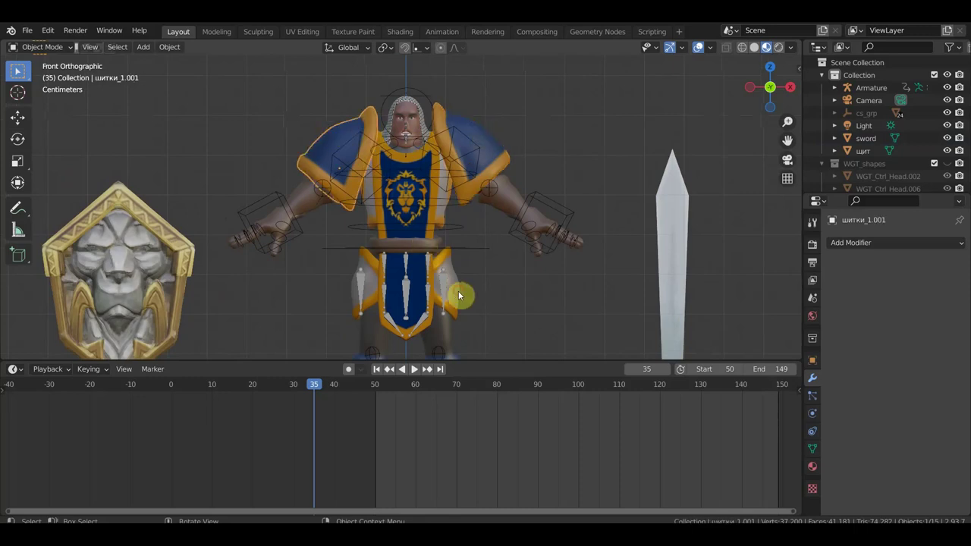
Select the HAMEHE thigh plate and center the view on the thigh plates
click(358, 296)
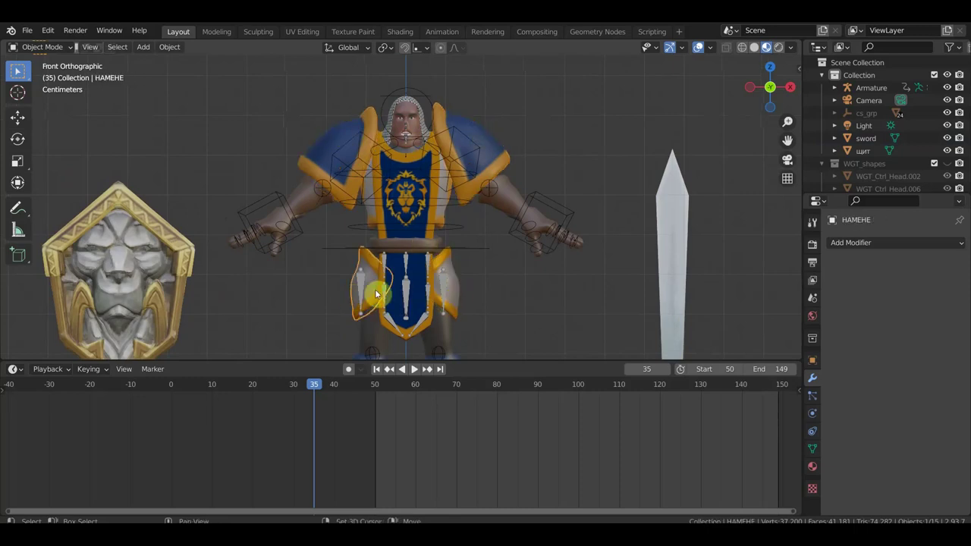
shift+middle_drag(375, 294, 408, 227)
scroll(418, 219, up, 4)
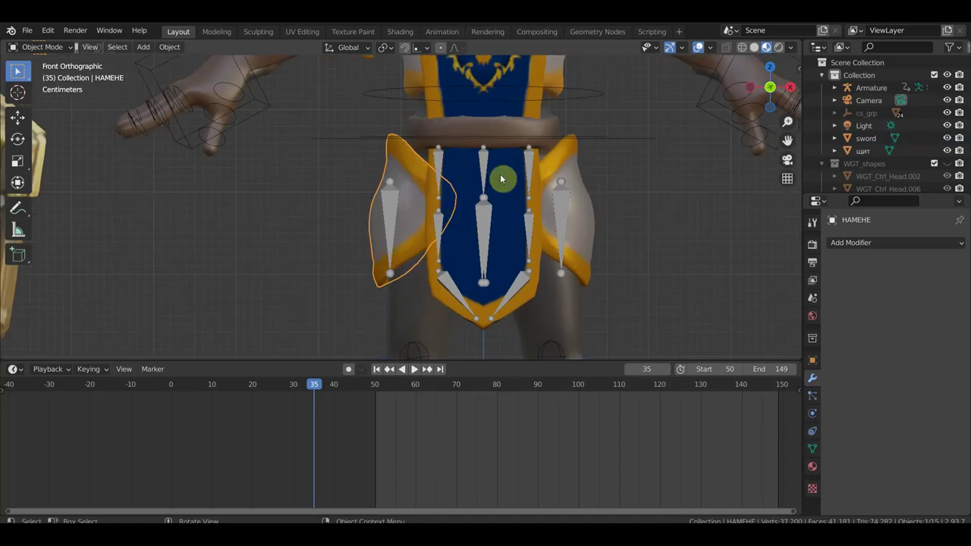
shift+middle_drag(557, 207, 490, 233)
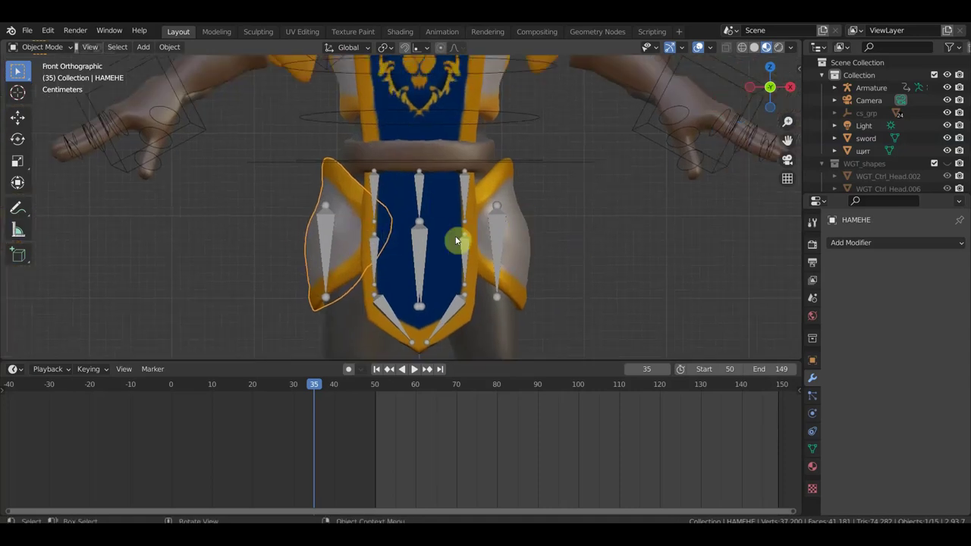
click(325, 243)
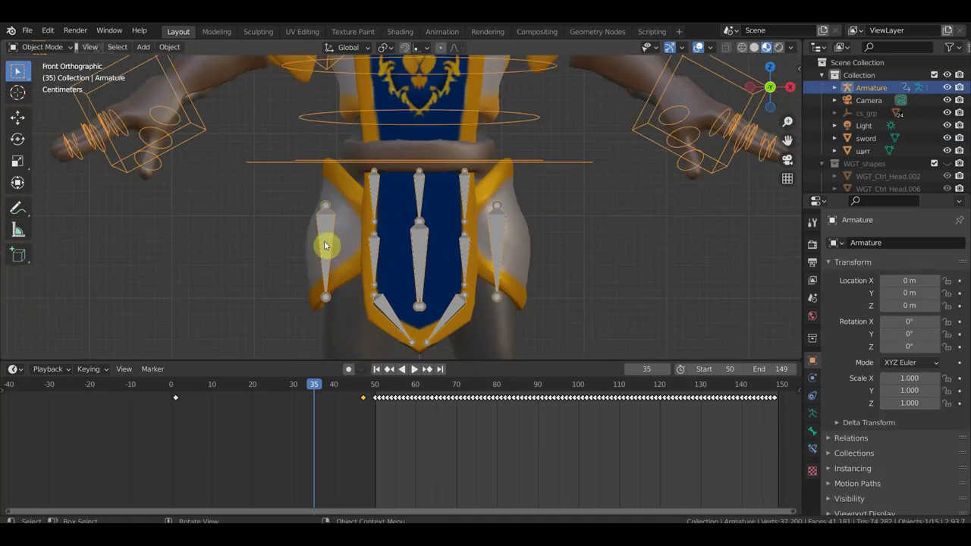
scroll(520, 217, down, 2)
scroll(520, 217, down, 2)
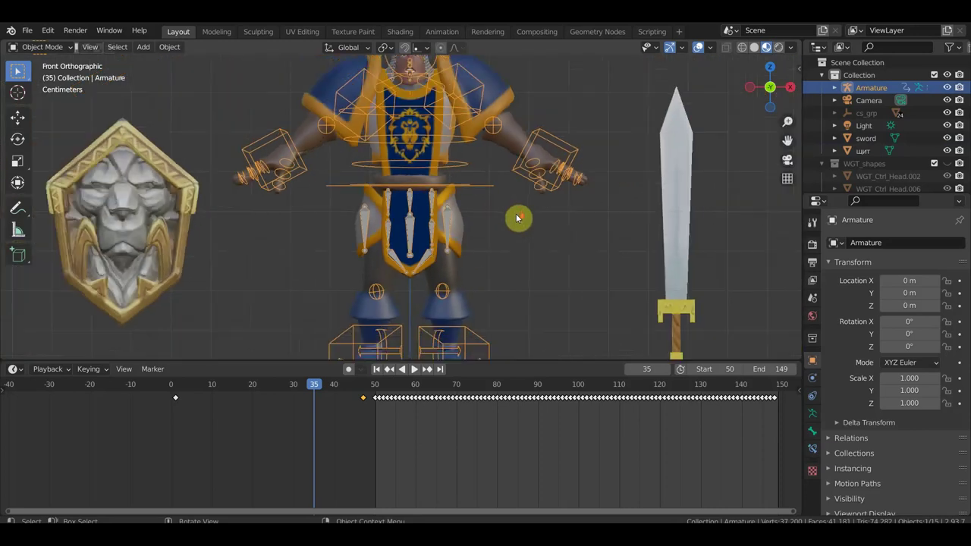
scroll(500, 228, up, 4)
mouse_move(487, 239)
middle_down()
mouse_move(460, 244)
mouse_move(399, 230)
middle_up()
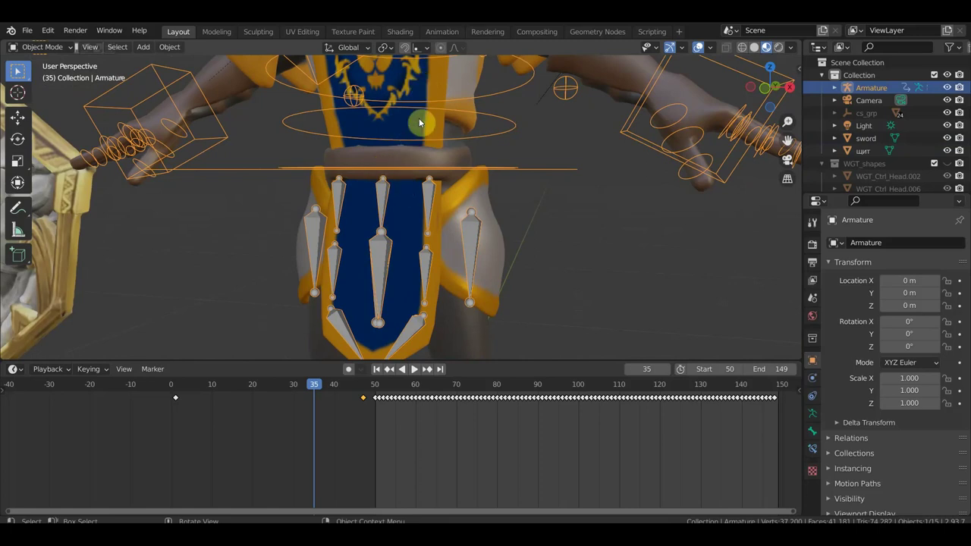
middle_drag(432, 217, 356, 170)
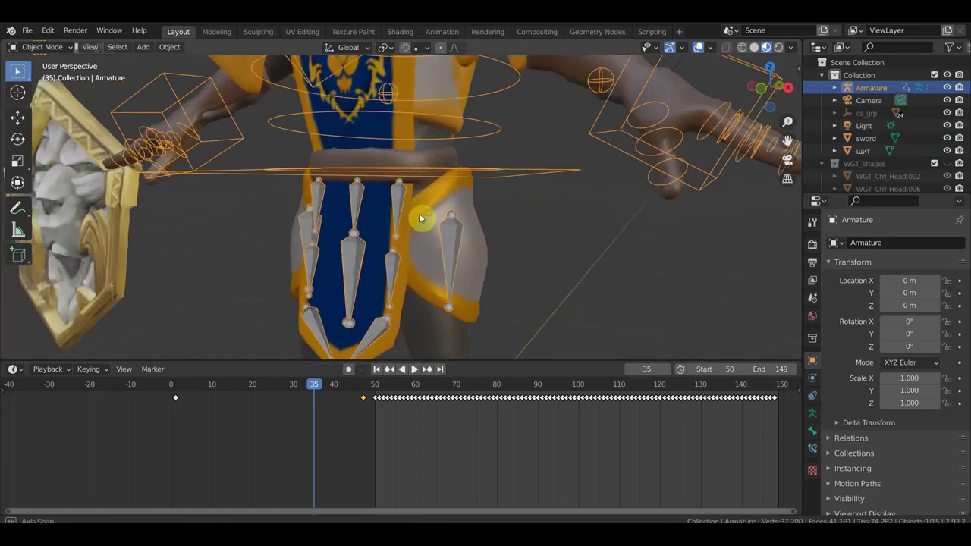
mouse_move(412, 201)
middle_down()
mouse_move(261, 187)
mouse_move(419, 254)
middle_up()
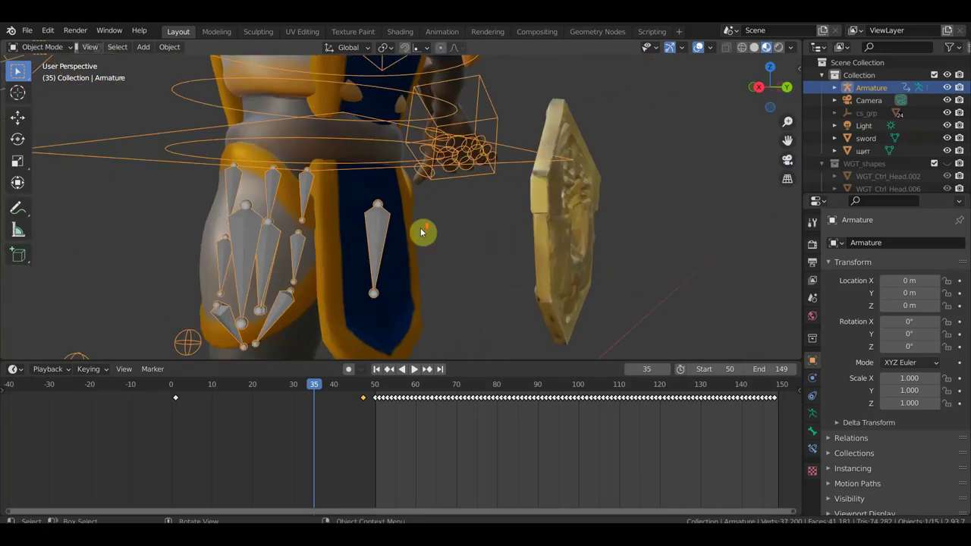
scroll(419, 253, down, 2)
scroll(428, 247, down, 2)
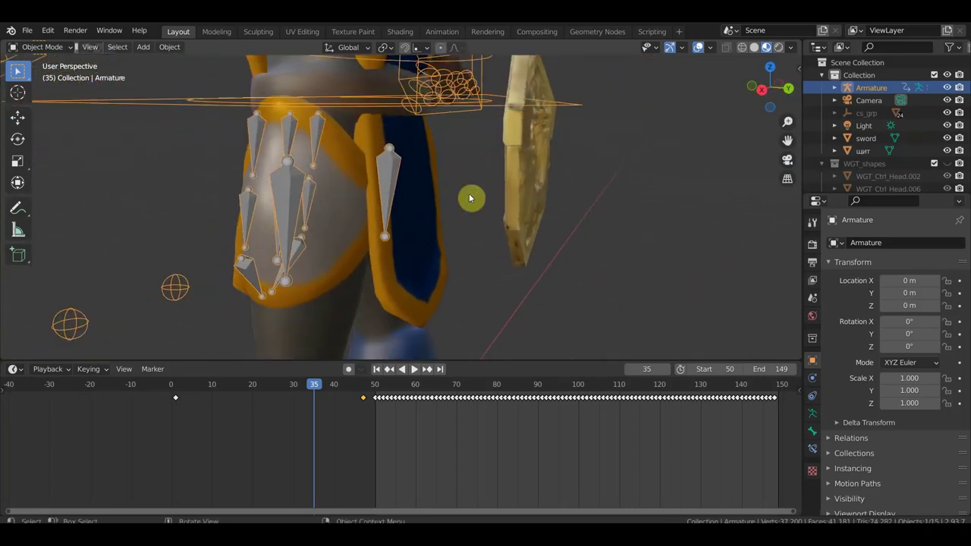
scroll(516, 178, down, 2)
mouse_move(490, 193)
middle_down()
mouse_move(597, 210)
mouse_move(612, 190)
middle_up()
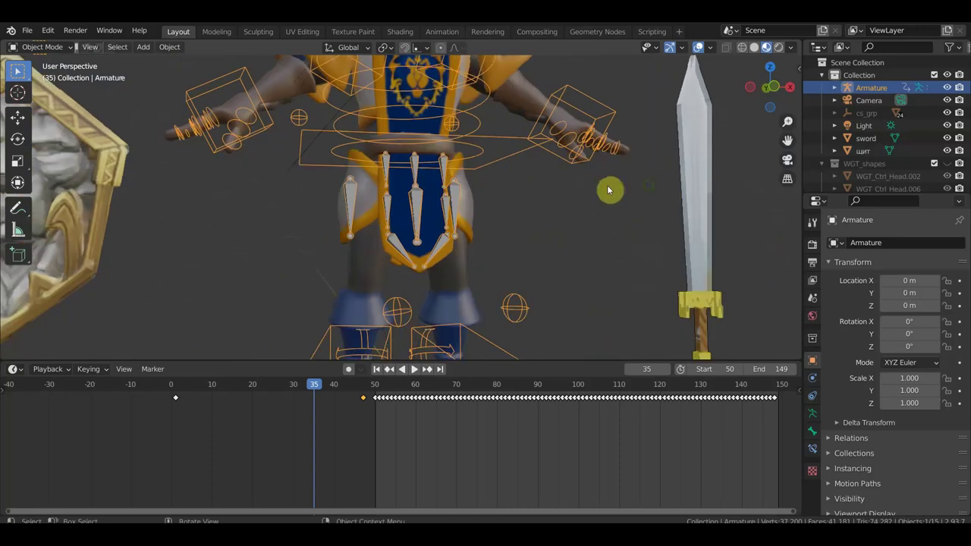
mouse_move(321, 212)
shift+middle_down()
mouse_move(391, 203)
mouse_move(369, 210)
mouse_move(183, 137)
shift+middle_up()
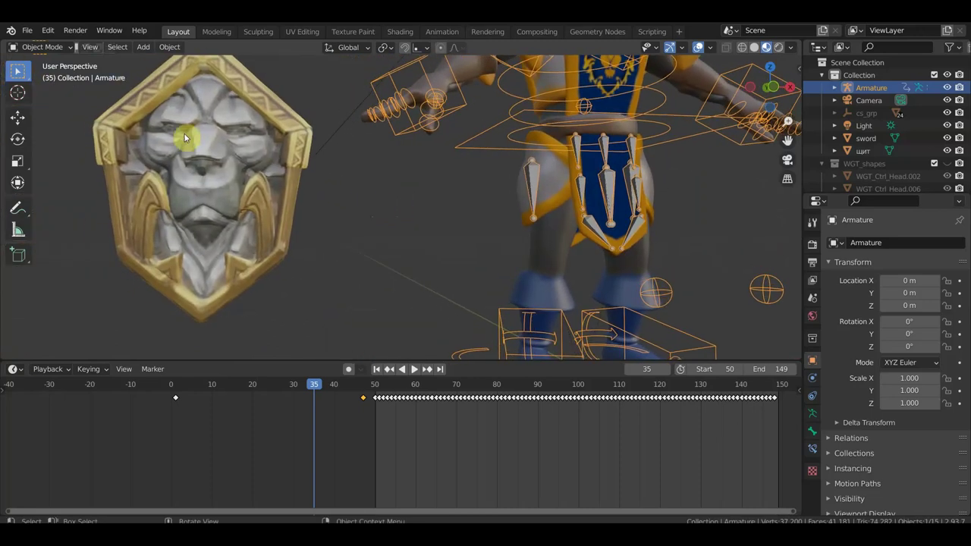
middle_drag(267, 184, 264, 205)
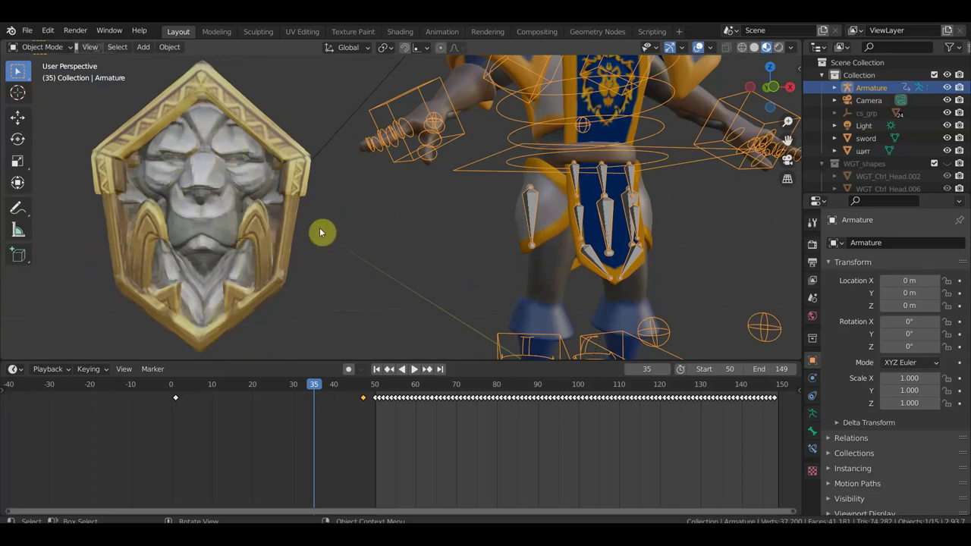
scroll(321, 230, down, 3)
shift+middle_drag(377, 233, 290, 270)
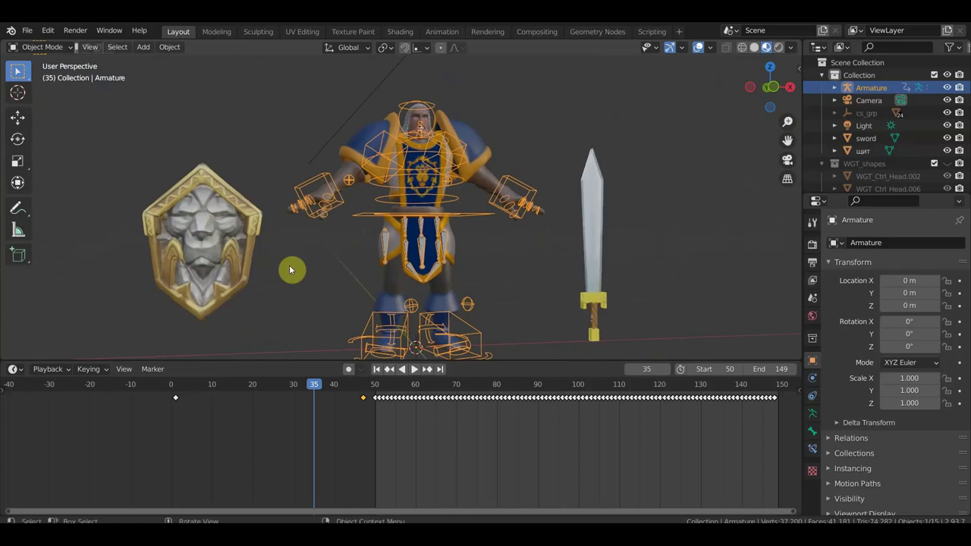
key(KP_1)
key(KP_3)
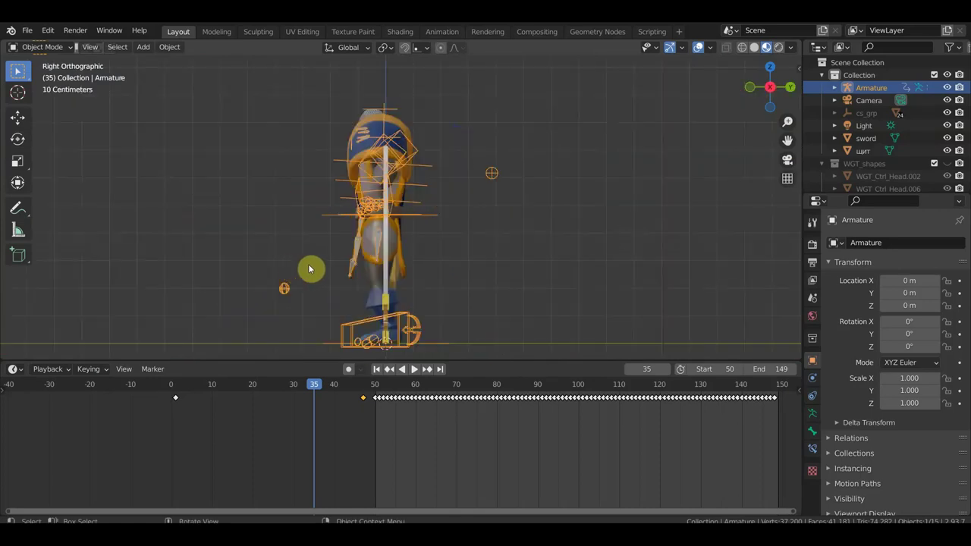
key(KP_1)
scroll(462, 265, up, 1)
scroll(527, 260, up, 2)
scroll(525, 227, up, 1)
mouse_move(525, 228)
middle_down()
mouse_move(536, 243)
mouse_move(503, 256)
mouse_move(304, 283)
mouse_move(433, 275)
mouse_move(394, 234)
mouse_move(457, 230)
middle_up()
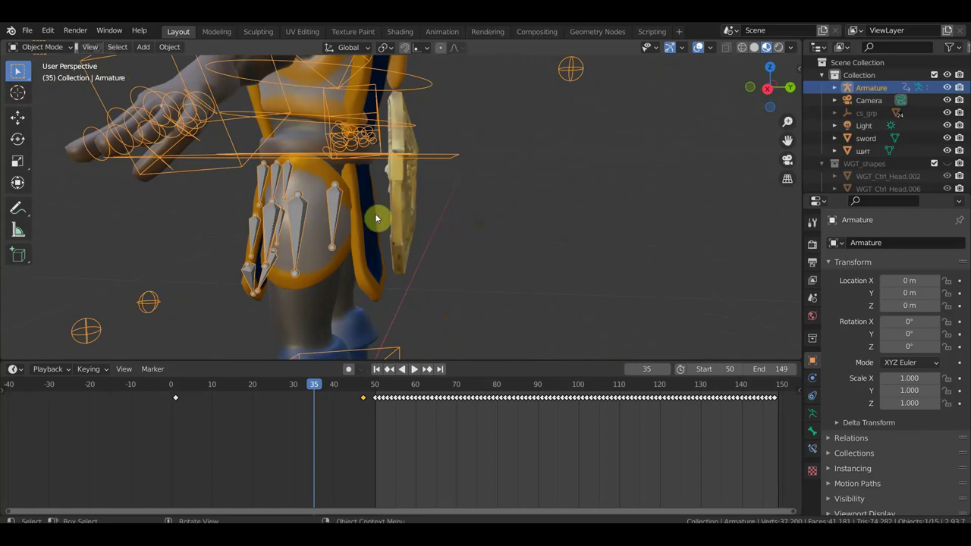
mouse_move(348, 236)
middle_down()
mouse_move(341, 217)
mouse_move(402, 212)
middle_up()
middle_drag(303, 218, 280, 212)
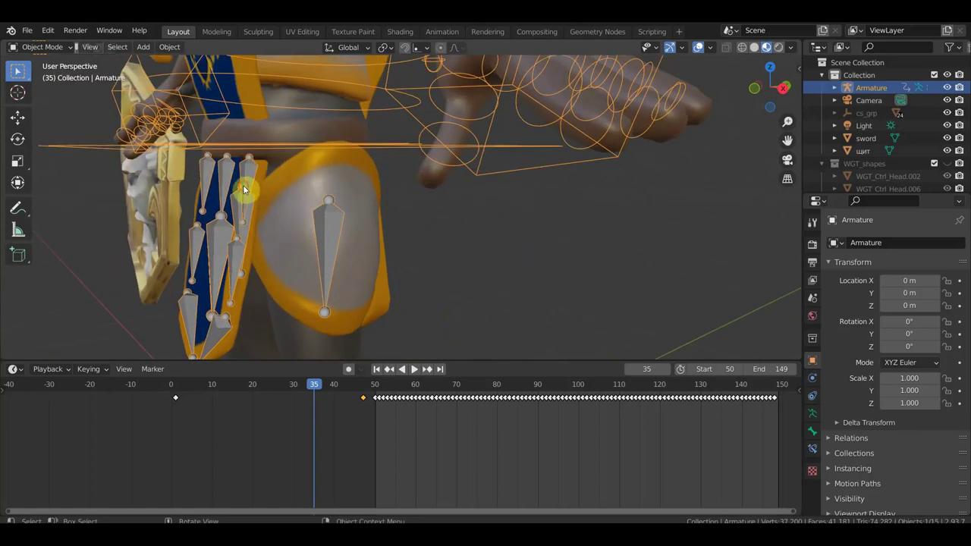
mouse_move(195, 338)
middle_down()
mouse_move(250, 310)
mouse_move(227, 282)
mouse_move(206, 293)
mouse_move(184, 271)
middle_up()
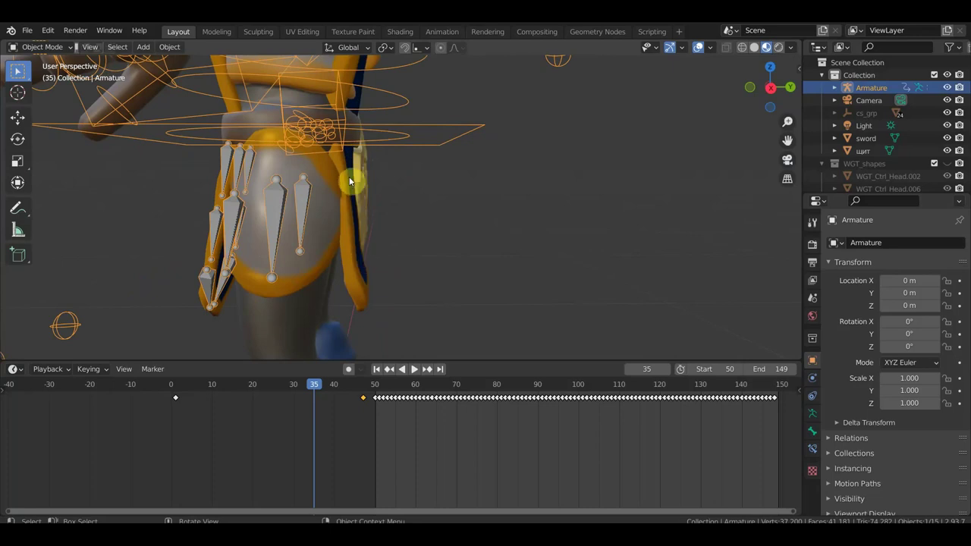
scroll(363, 235, down, 6)
mouse_move(365, 239)
middle_down()
mouse_move(538, 238)
mouse_move(503, 201)
mouse_move(506, 242)
middle_up()
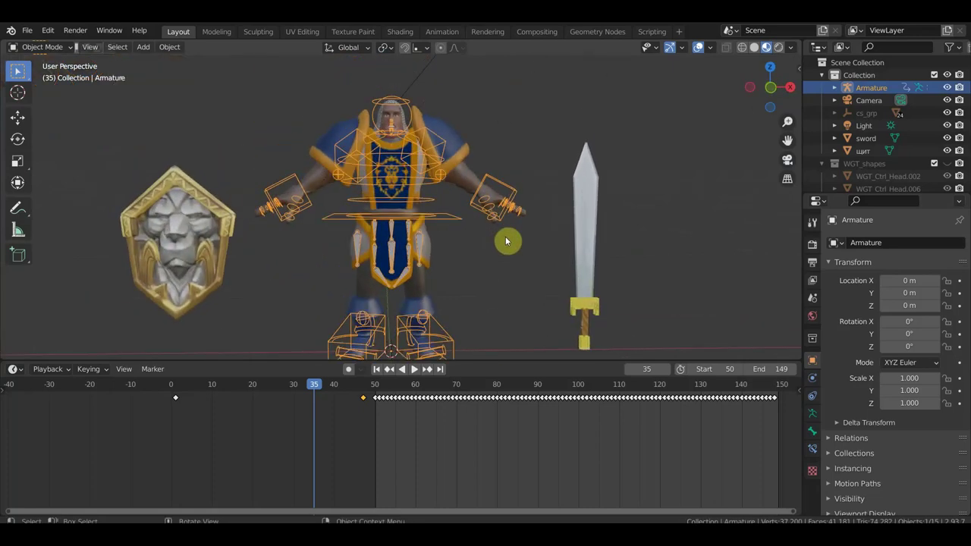
Switch to a straight front view and put the rig into Pose Mode
key(KP_1)
scroll(456, 239, up, 2)
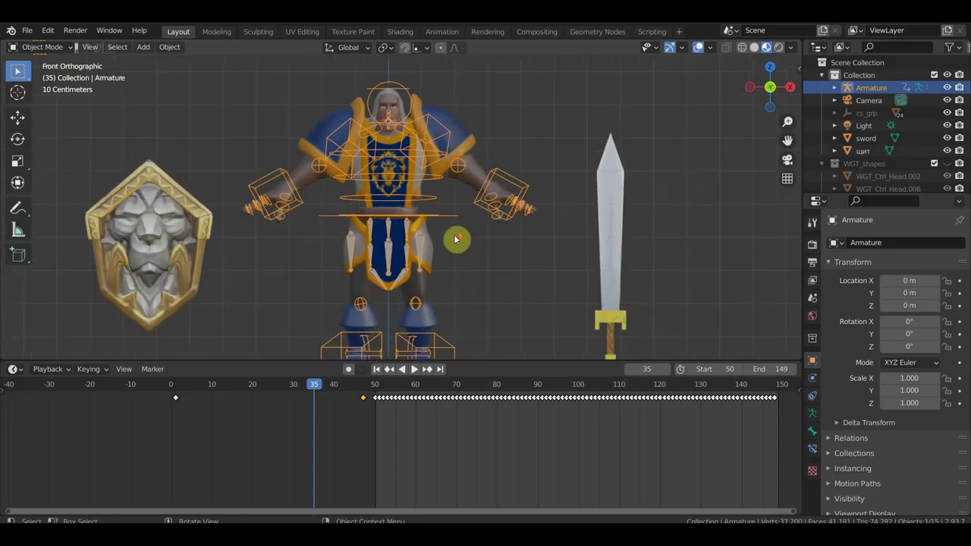
scroll(456, 240, up, 1)
scroll(455, 260, down, 1)
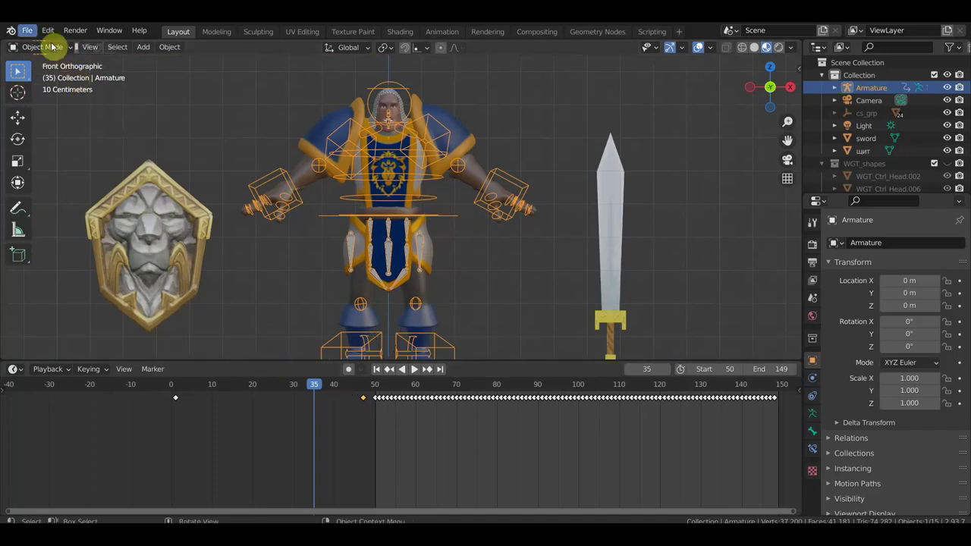
click(39, 47)
click(47, 90)
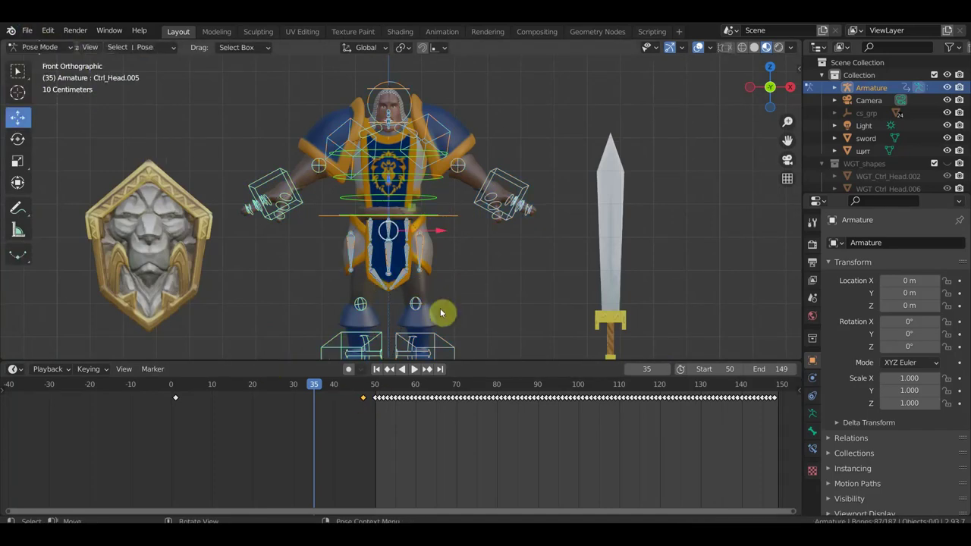
Scrub the timeline to frame 50 and stop playback there
shift+middle_drag(487, 295, 406, 301)
scroll(383, 413, up, 1)
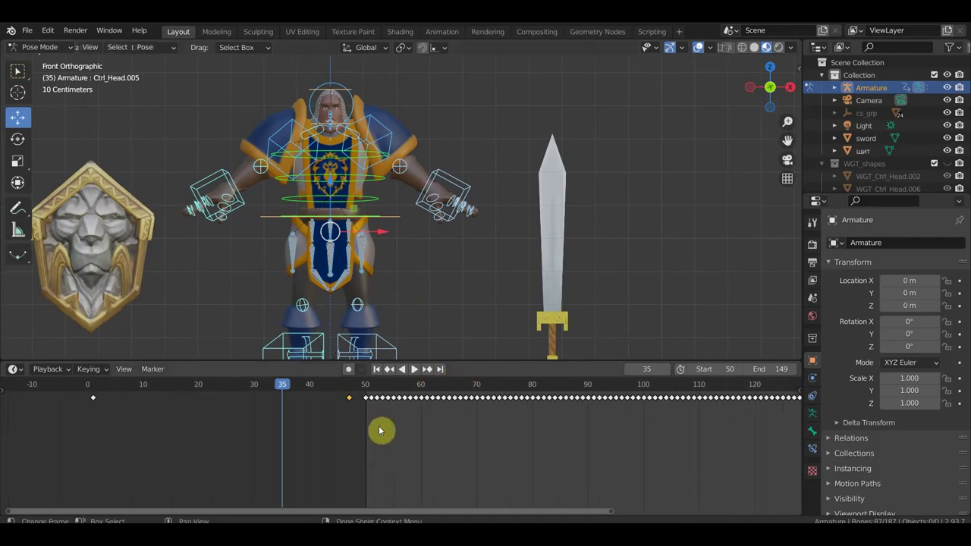
scroll(381, 423, up, 1)
scroll(379, 434, up, 1)
scroll(377, 490, up, 1)
scroll(379, 239, up, 2)
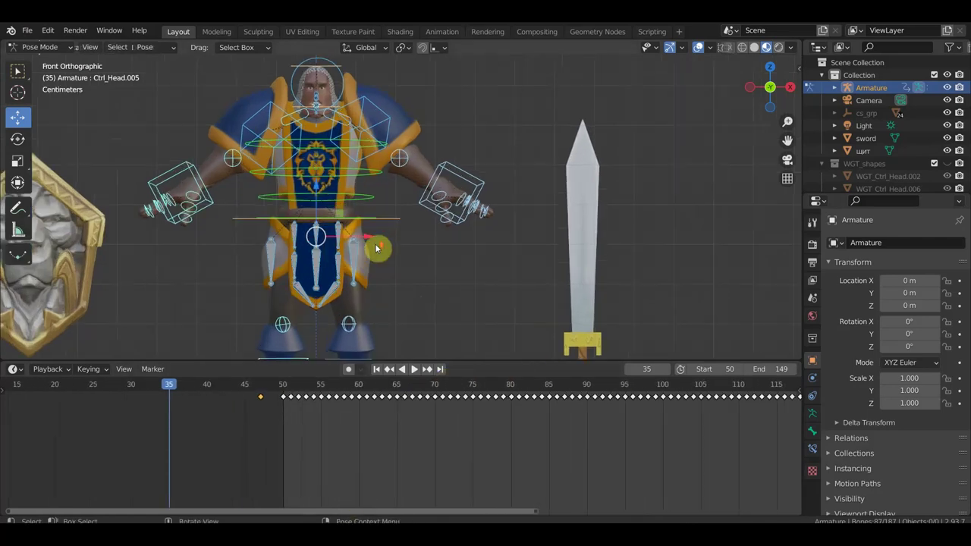
mouse_move(384, 228)
middle_down()
mouse_move(444, 228)
mouse_move(470, 270)
middle_up()
click(166, 403)
mouse_move(174, 386)
mouse_down()
mouse_move(245, 394)
mouse_move(286, 418)
mouse_up()
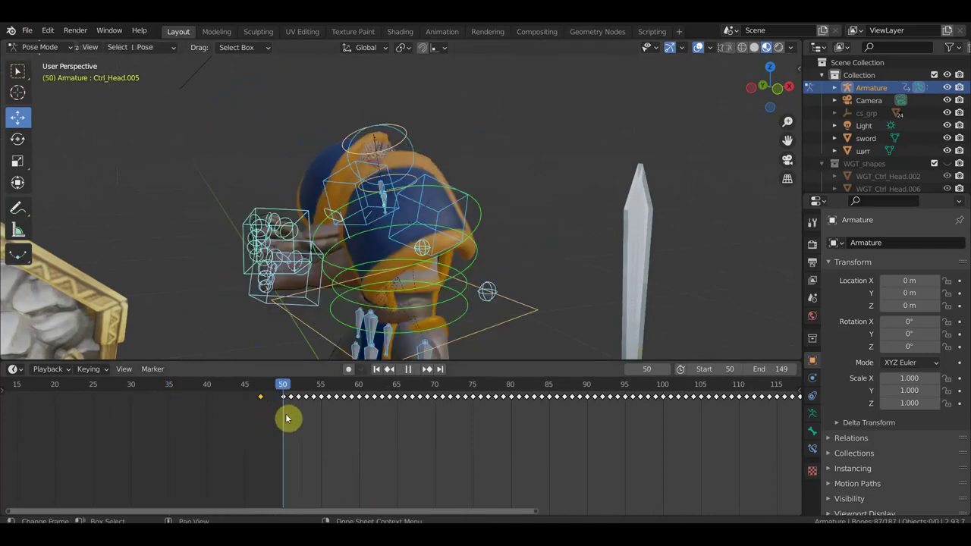
key(space)
Hide the rig widgets, step back to frame 47, and show the widgets again
drag(770, 87, 746, 142)
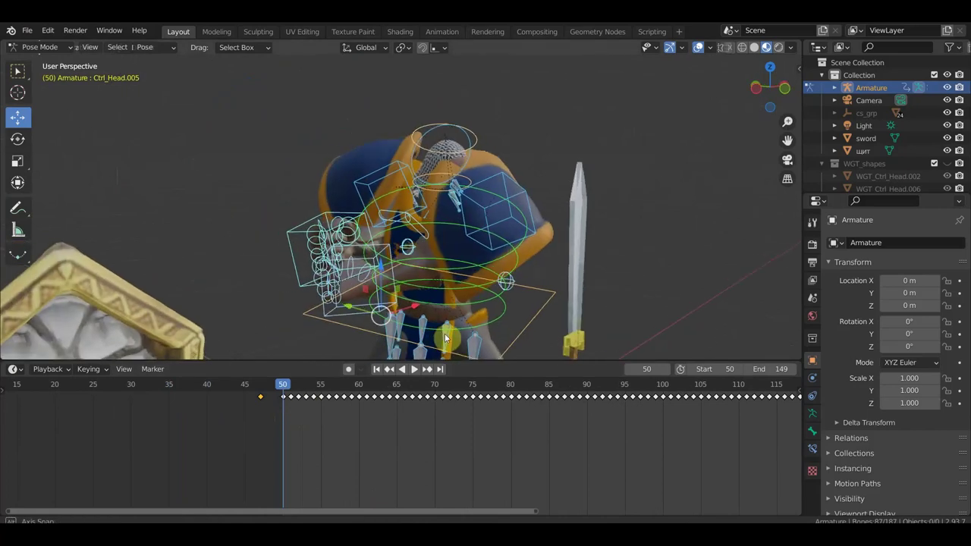
click(699, 47)
mouse_move(559, 196)
middle_down()
mouse_move(614, 214)
mouse_move(741, 217)
mouse_move(554, 213)
middle_up()
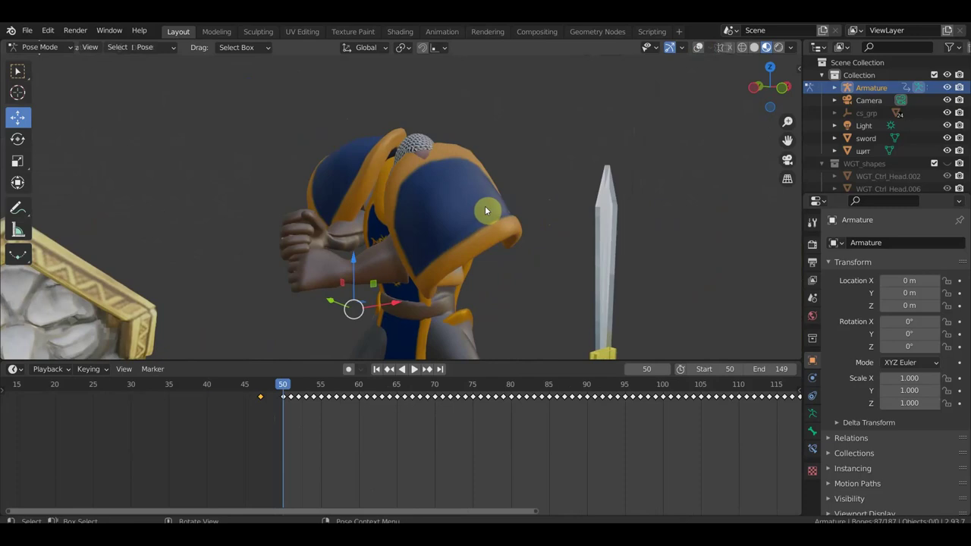
drag(281, 389, 260, 393)
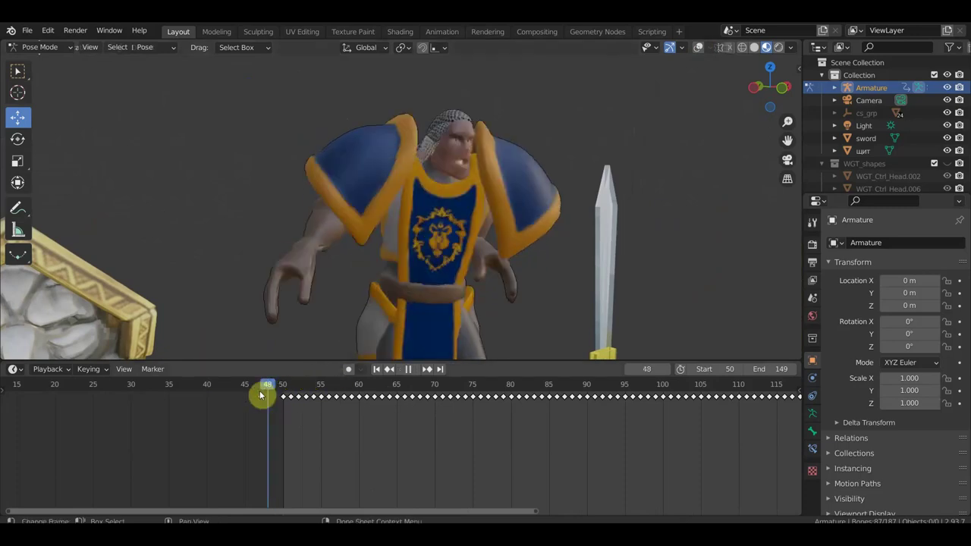
click(698, 47)
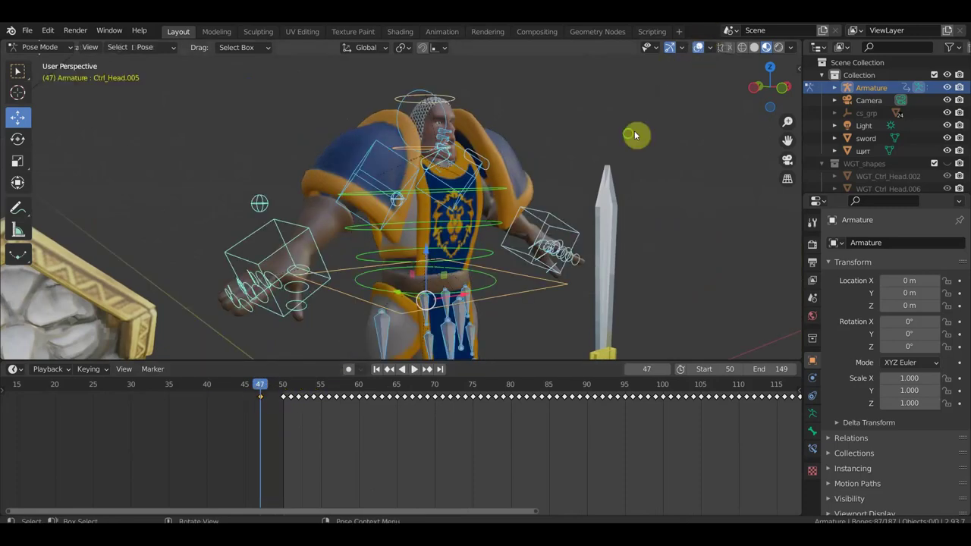
Select only the Ctrl_Head.007 shoulder control and switch to front view
middle_drag(635, 136, 589, 145)
click(324, 150)
shift+right_click(339, 179)
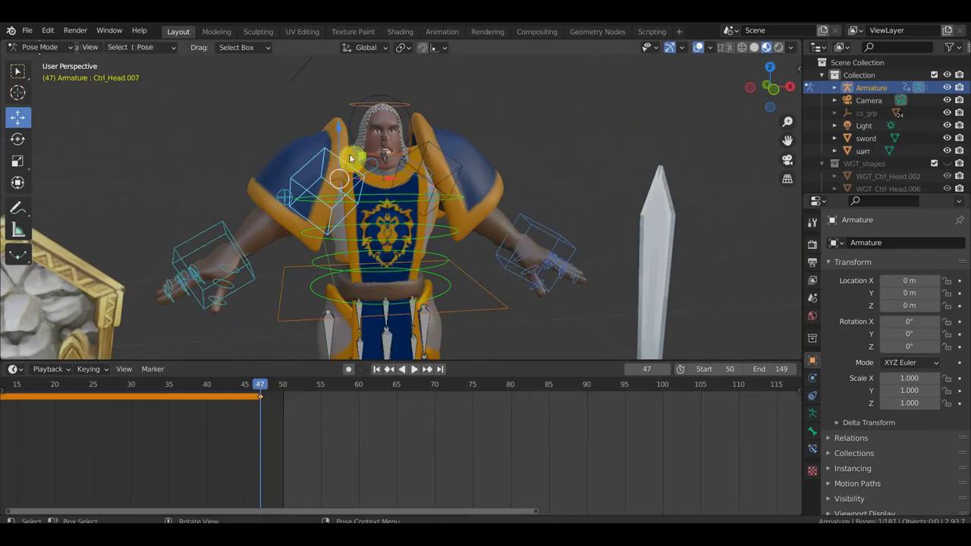
shift+click(423, 157)
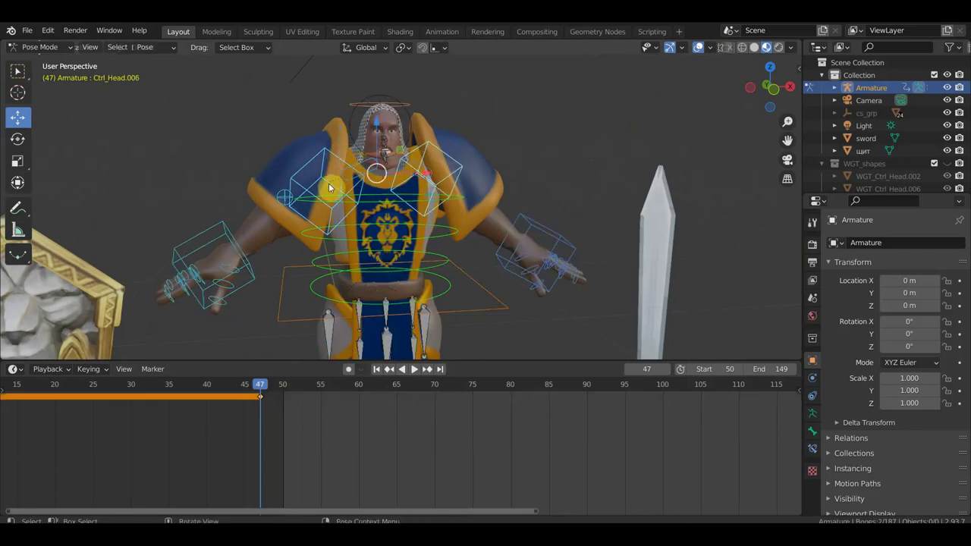
shift+click(432, 162)
key(KP_1)
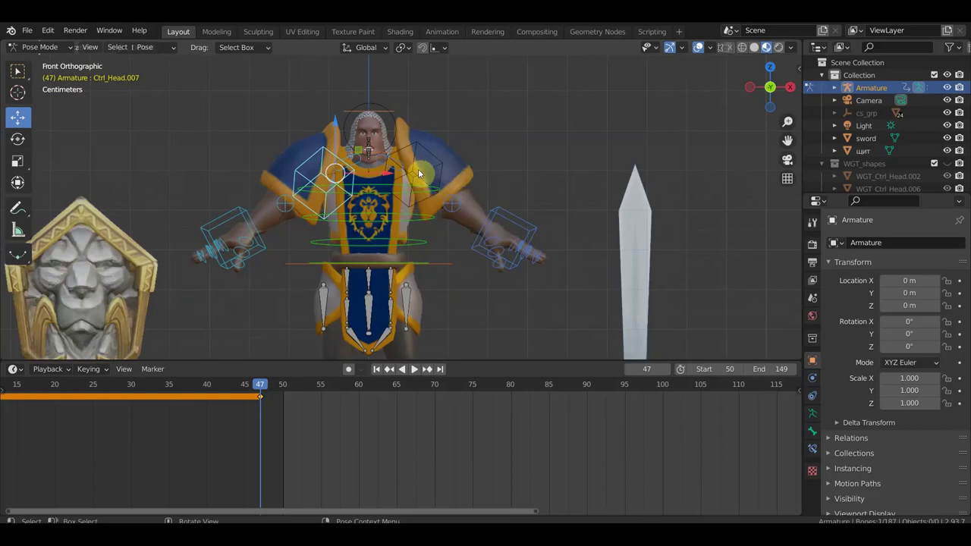
Scrub the animation to frame 58
drag(267, 387, 347, 392)
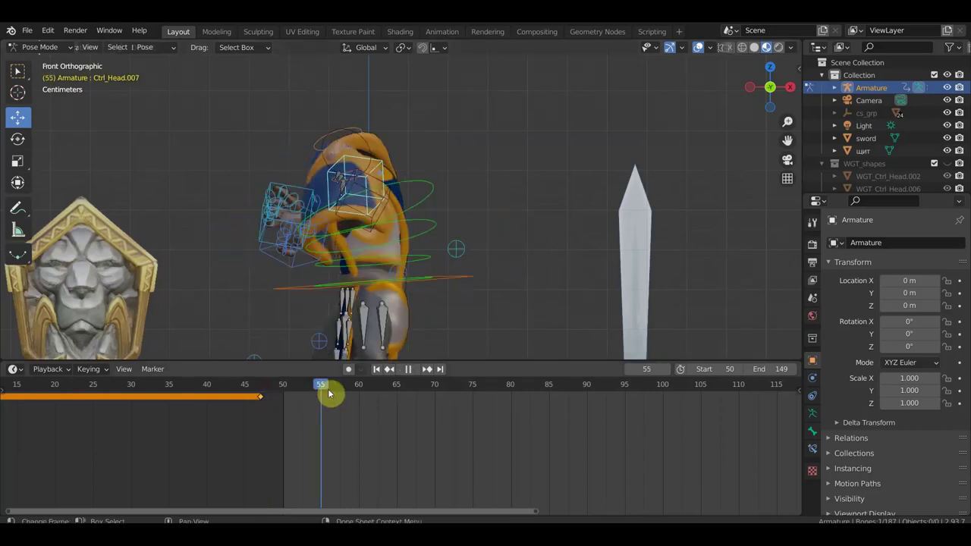
mouse_move(347, 390)
mouse_down()
mouse_move(320, 388)
mouse_move(344, 383)
mouse_up()
mouse_move(379, 319)
middle_down()
mouse_move(439, 283)
mouse_move(597, 223)
mouse_move(503, 223)
middle_up()
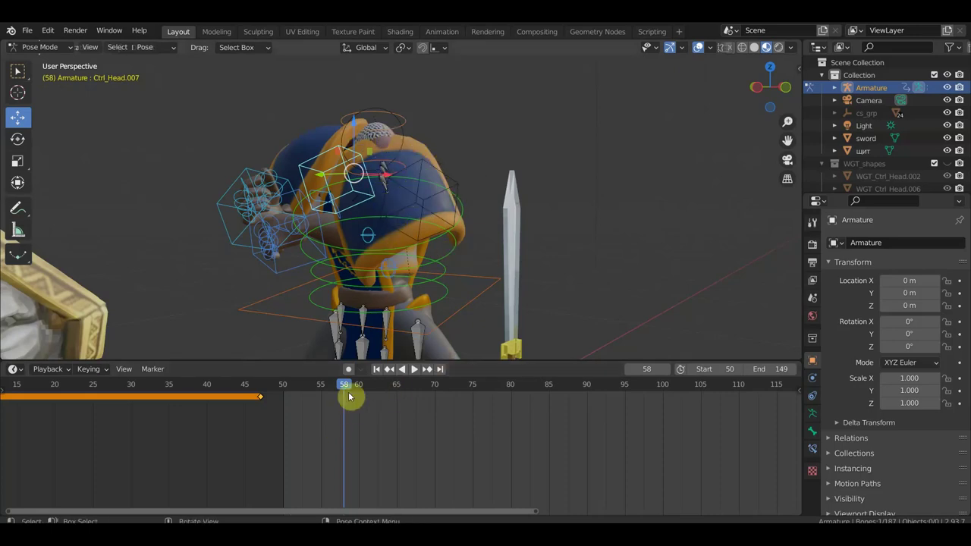
Select all the rig's control bones and check the keys at frames 50 and 55
key(a)
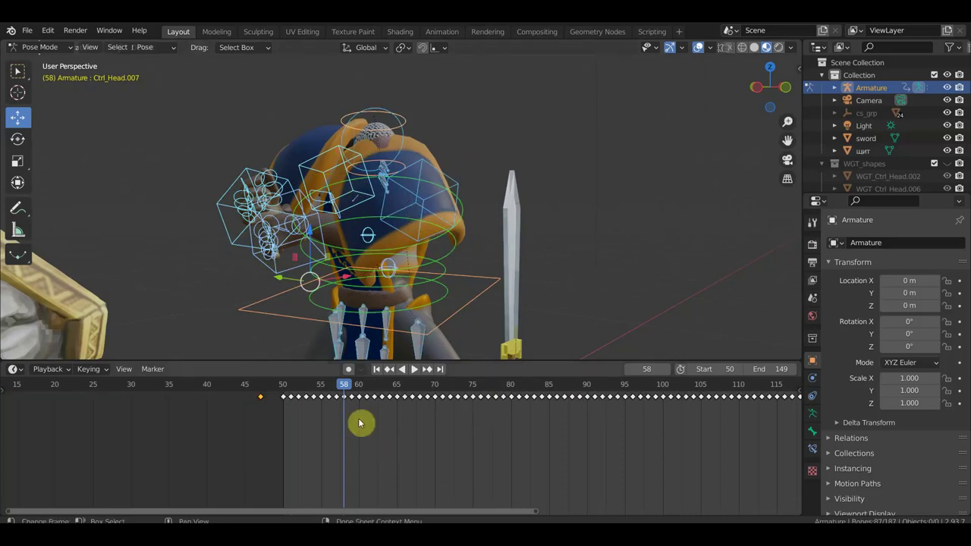
scroll(340, 411, up, 1)
scroll(345, 414, up, 1)
scroll(349, 418, up, 1)
scroll(348, 418, up, 1)
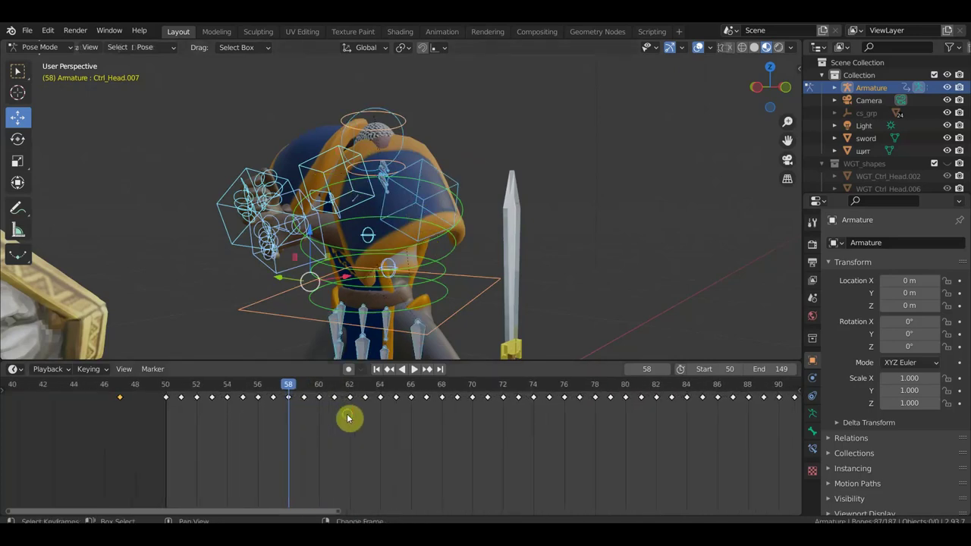
middle_drag(349, 418, 421, 466)
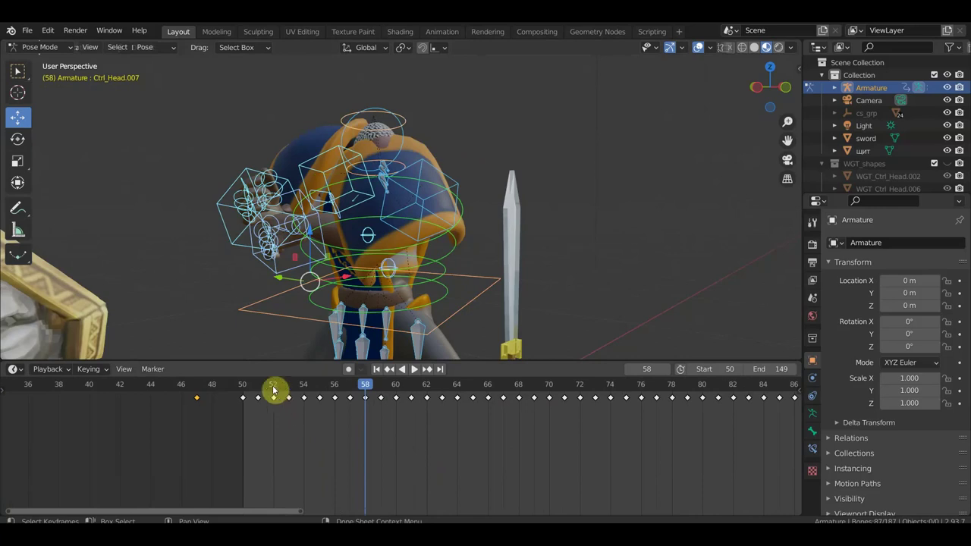
ctrl+scroll(288, 405, down, 1)
ctrl+scroll(289, 406, down, 2)
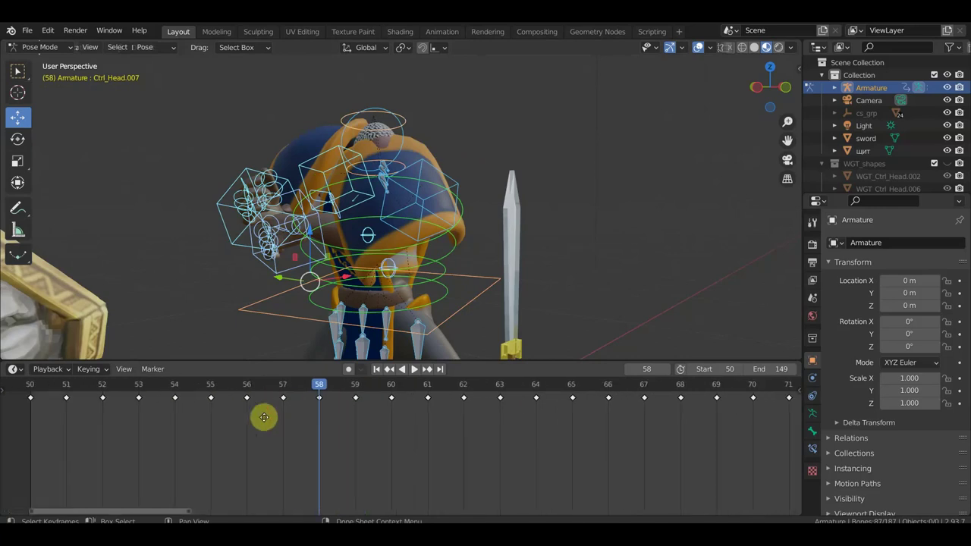
scroll(304, 440, up, 4)
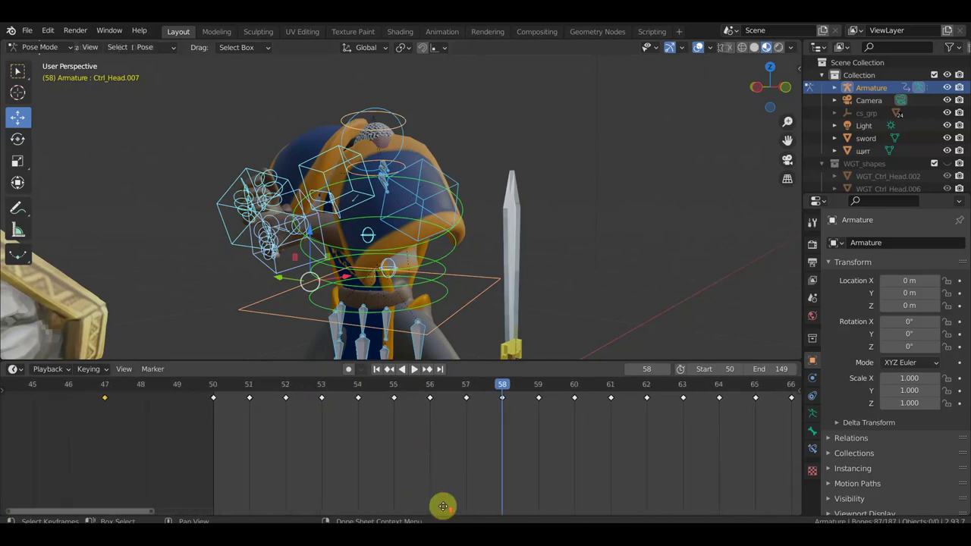
click(217, 385)
click(393, 385)
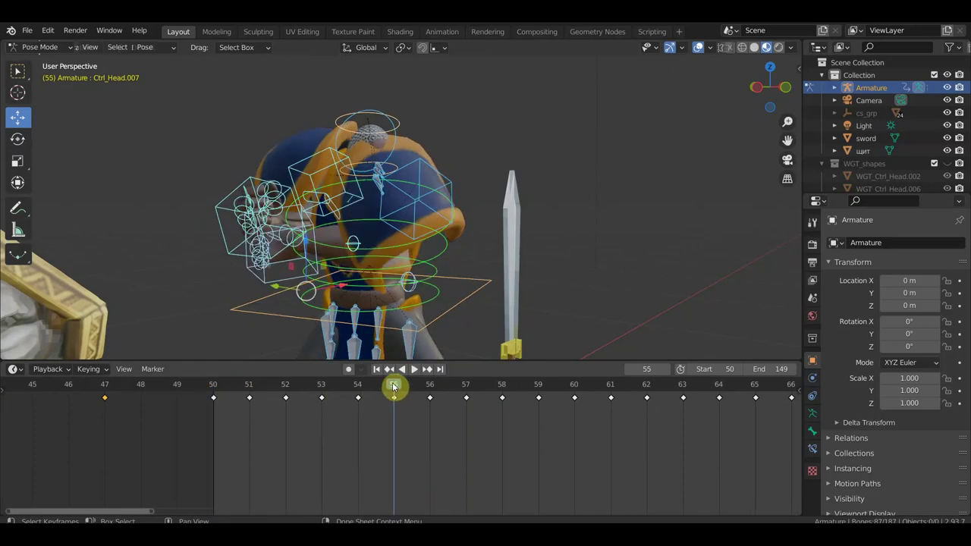
Box-select the keyframes at frames 51–54, 56–59 and 61–64
drag(362, 416, 252, 393)
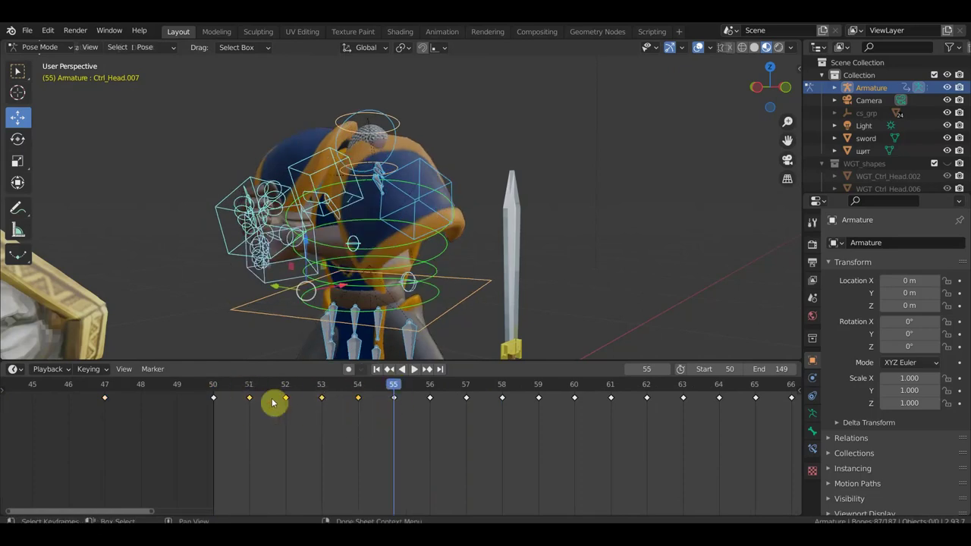
middle_drag(447, 443, 364, 490)
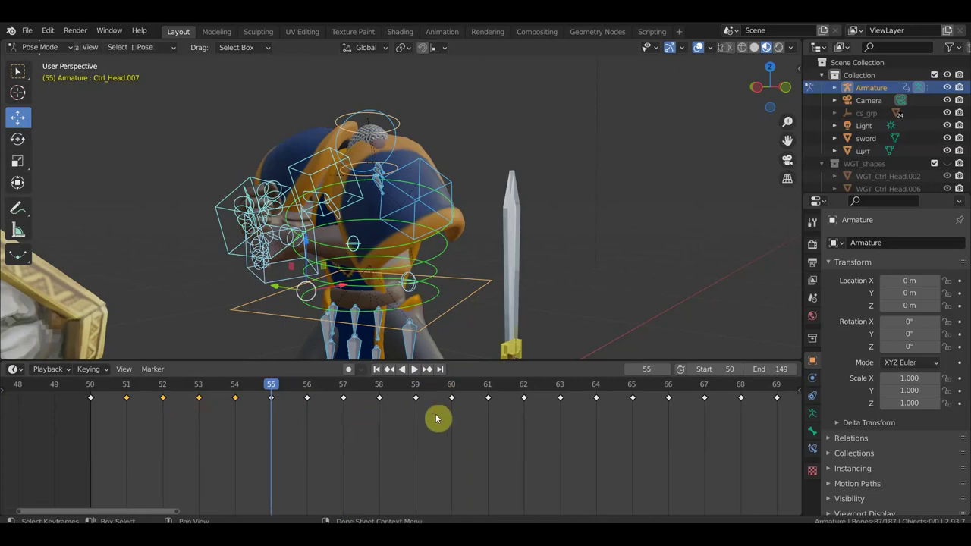
shift+drag(432, 418, 296, 380)
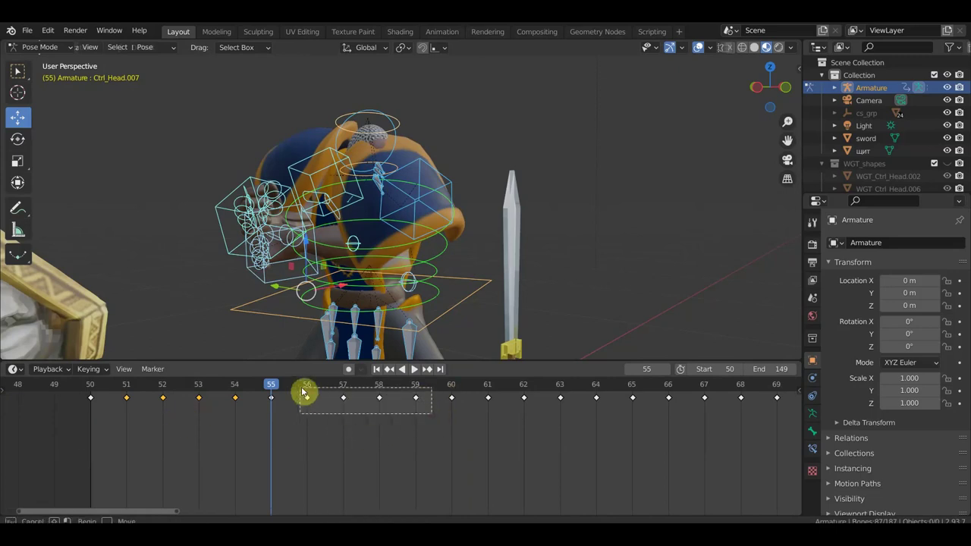
middle_drag(526, 442, 341, 486)
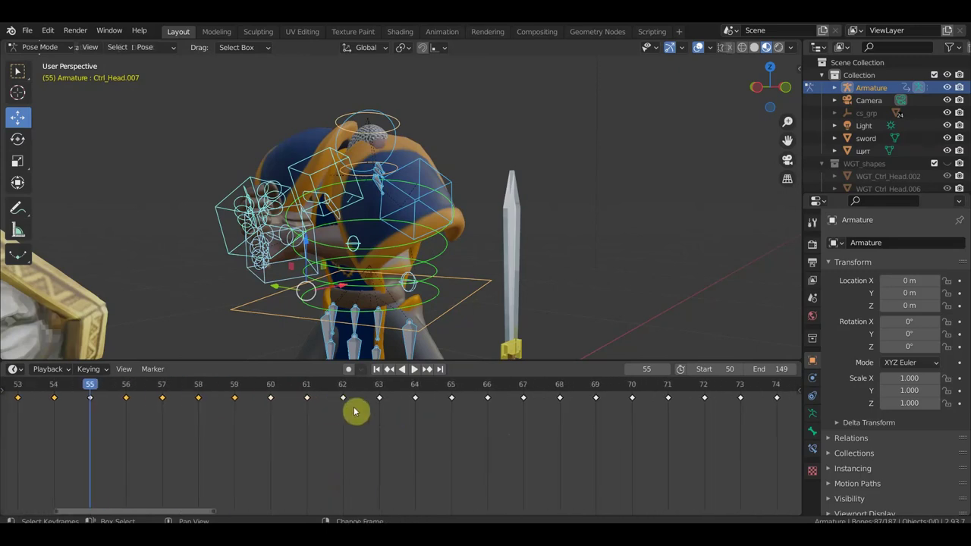
mouse_move(432, 414)
mouse_down()
mouse_move(293, 398)
mouse_move(301, 393)
mouse_up()
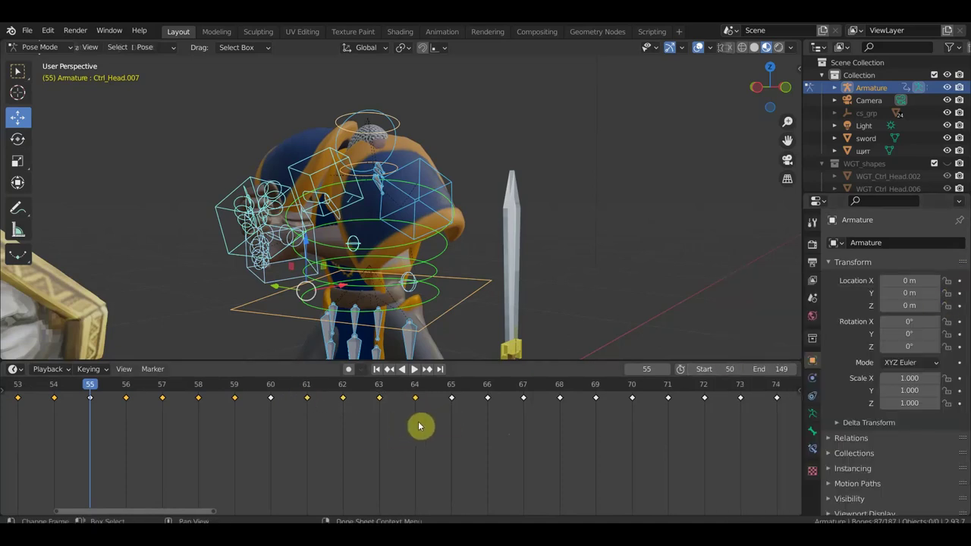
Widen the timeline to frames 40–76 and return the playhead to frame 50
mouse_move(419, 426)
ctrl+middle_down()
mouse_move(355, 428)
mouse_move(496, 470)
ctrl+middle_up()
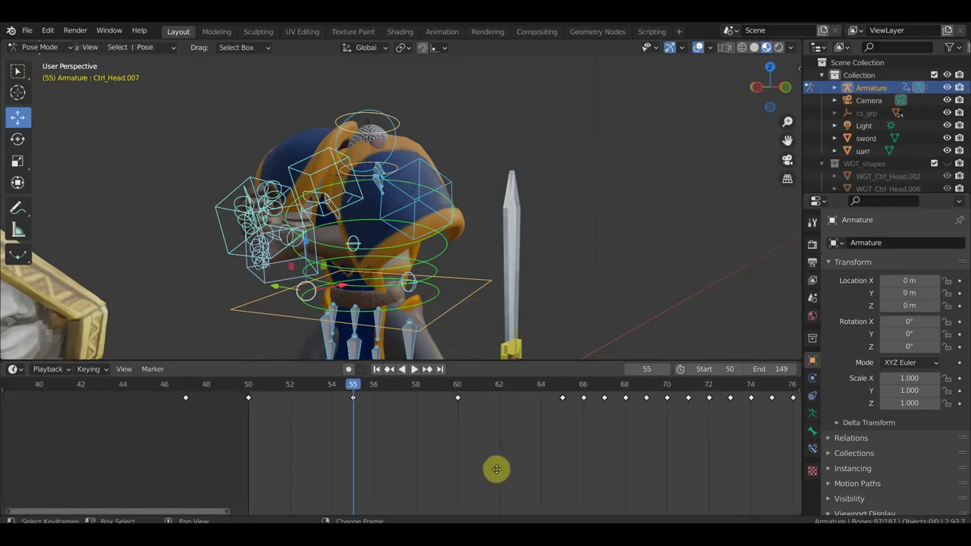
click(292, 392)
drag(285, 388, 250, 389)
scroll(387, 286, up, 5)
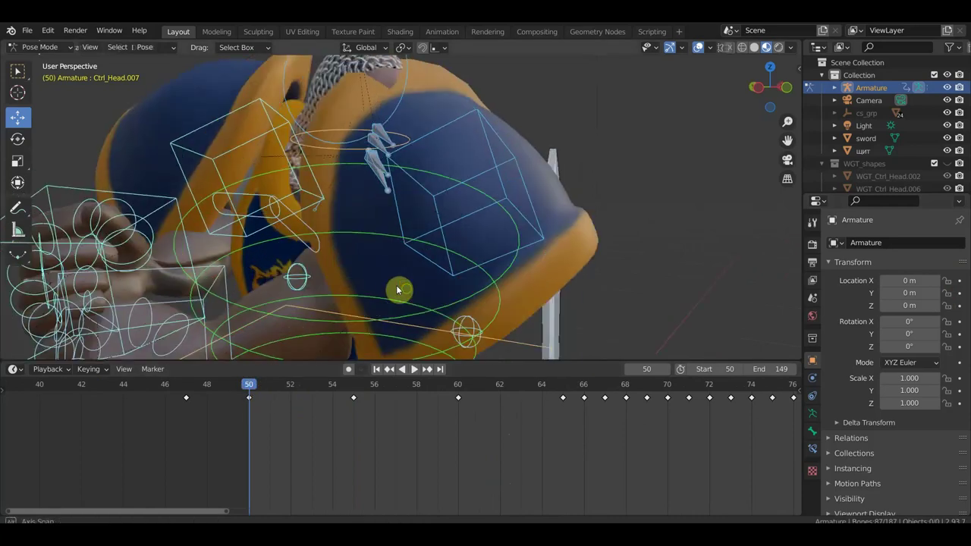
Select Ctrl_Head.006, rotate it about 50°, add a small Z rotation, and move it
scroll(473, 244, down, 4)
click(472, 188)
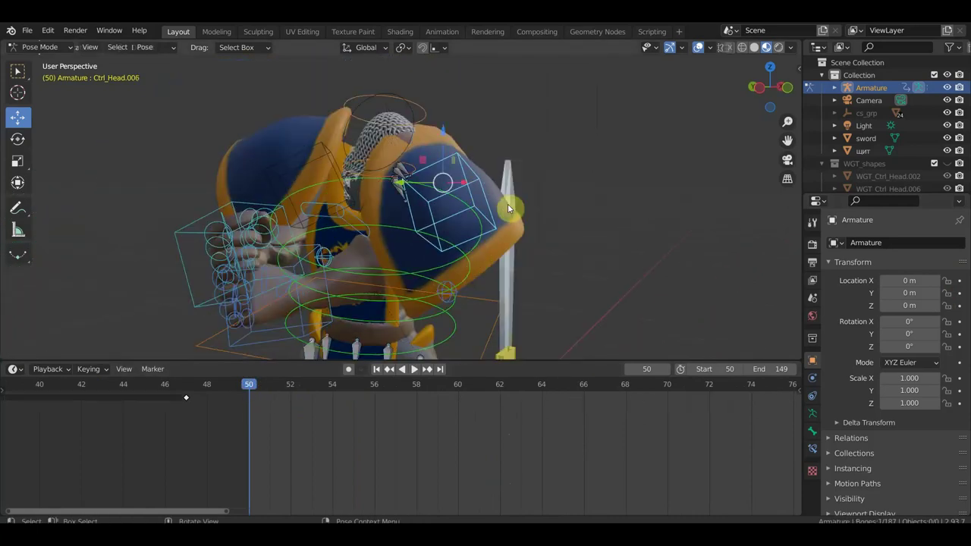
scroll(505, 205, down, 4)
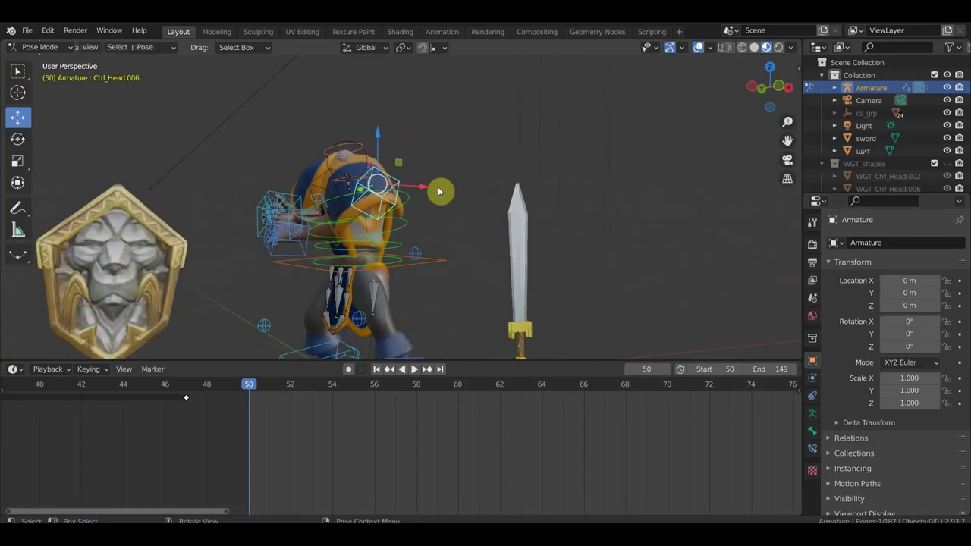
key(r)
click(428, 283)
key(r)
key(z)
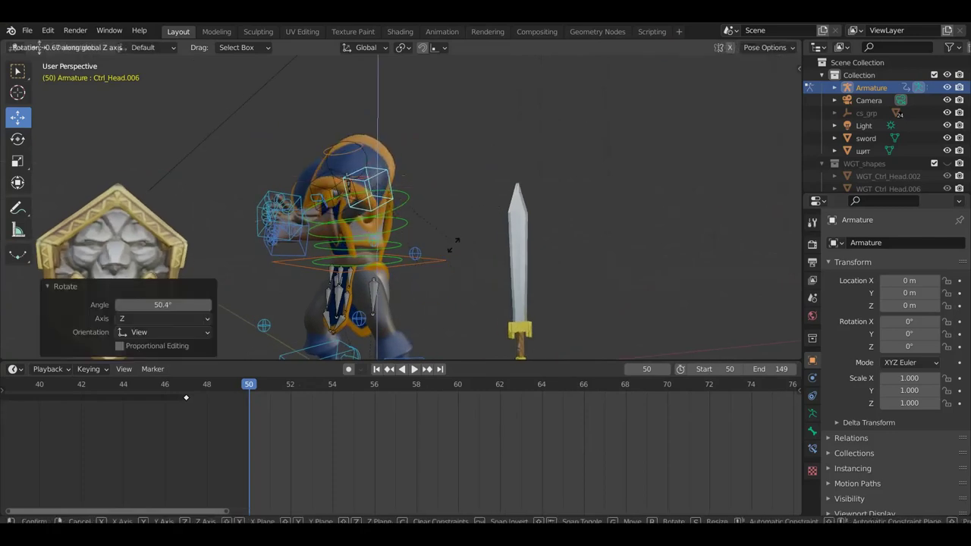
click(454, 249)
key(g)
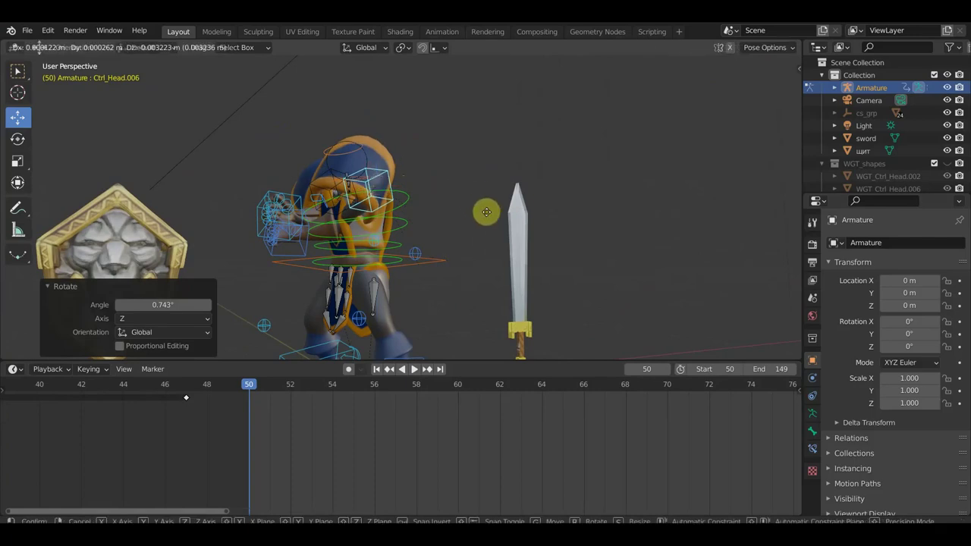
click(487, 212)
mouse_move(491, 217)
middle_down()
mouse_move(523, 271)
mouse_move(558, 262)
mouse_move(494, 225)
middle_up()
Rotate the head control 24.2° and reposition it
key(r)
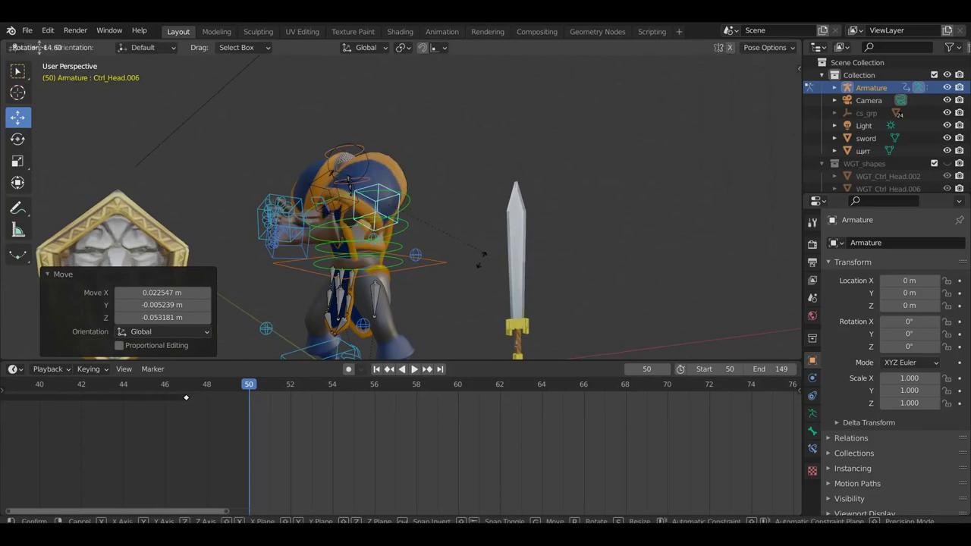
click(475, 267)
key(g)
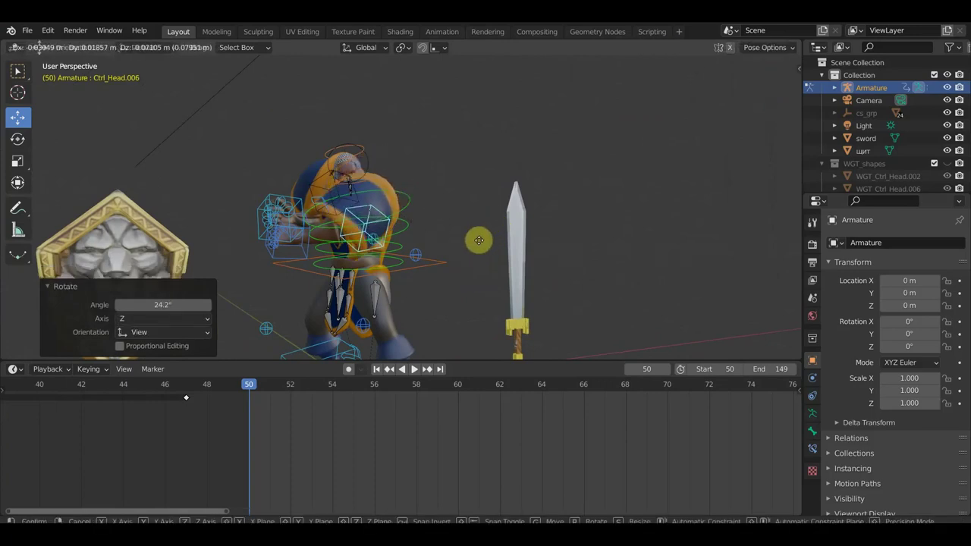
click(481, 240)
mouse_move(481, 245)
middle_down()
mouse_move(555, 255)
mouse_move(570, 288)
mouse_move(553, 299)
middle_up()
Rotate the head control 28.3°, nudge it, and inspect the head up close
key(r)
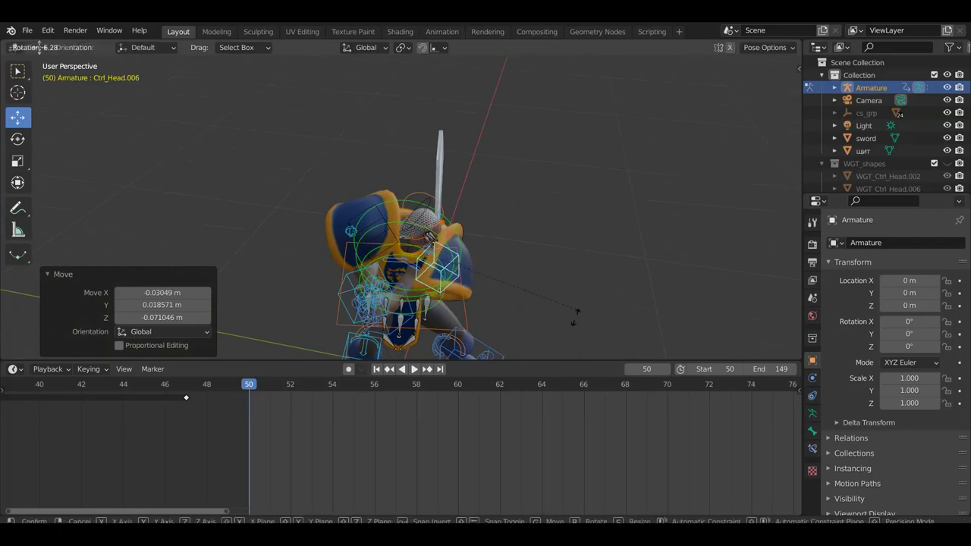
click(529, 346)
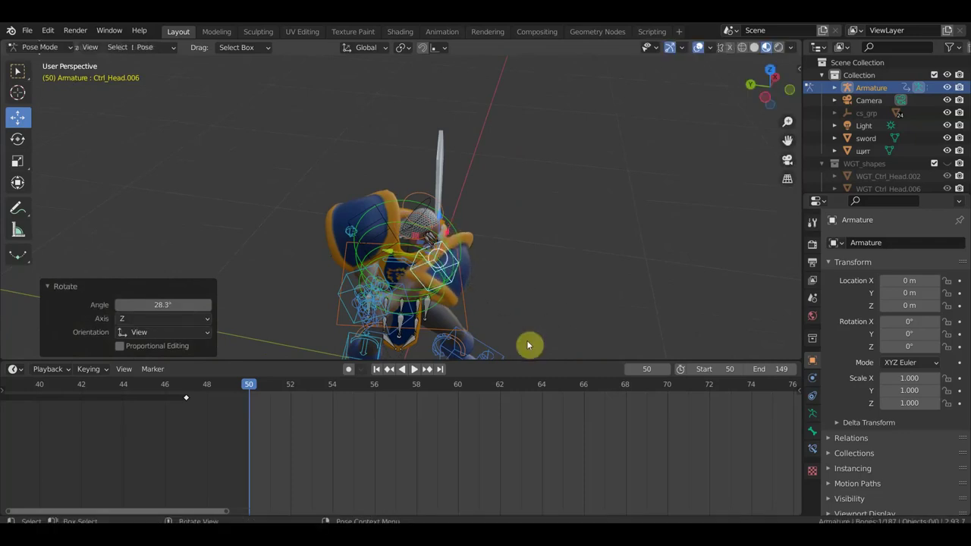
key(g)
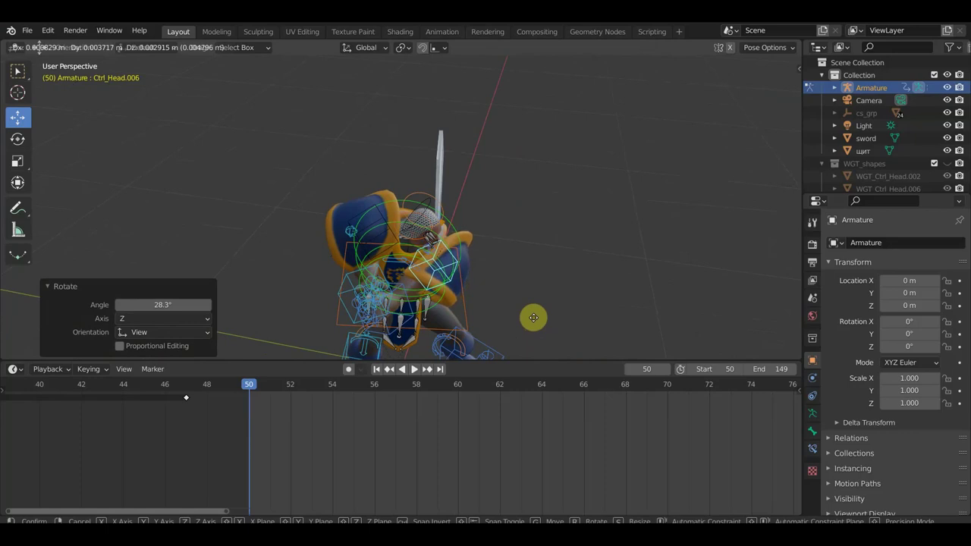
click(534, 317)
scroll(531, 300, up, 5)
middle_drag(529, 279, 559, 247)
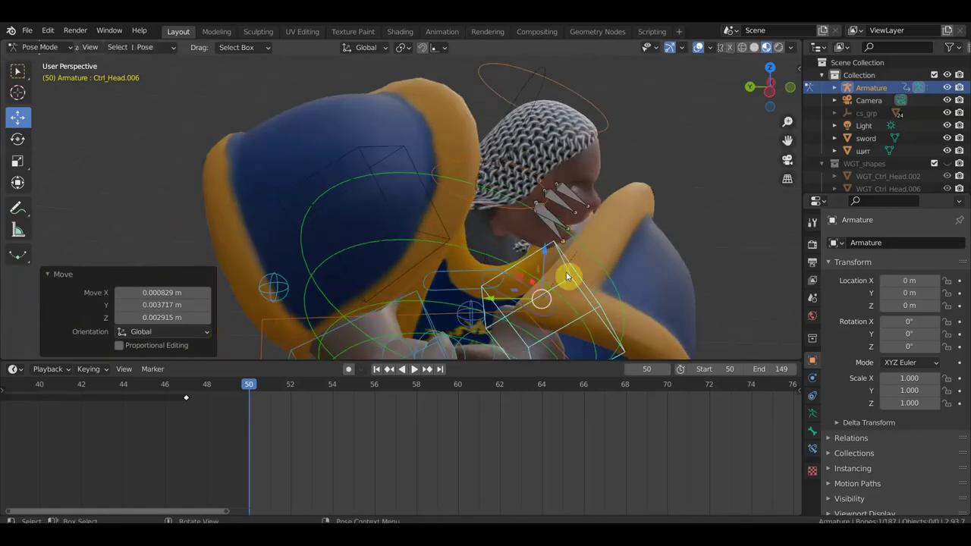
mouse_move(602, 210)
middle_down()
mouse_move(600, 179)
mouse_move(605, 236)
mouse_move(617, 228)
mouse_move(503, 243)
mouse_move(522, 236)
mouse_move(561, 251)
mouse_move(567, 236)
mouse_move(546, 284)
mouse_move(475, 276)
mouse_move(575, 266)
mouse_move(582, 275)
mouse_move(498, 261)
middle_up()
mouse_move(527, 292)
middle_down()
mouse_move(530, 273)
mouse_move(497, 256)
mouse_move(522, 253)
mouse_move(496, 262)
mouse_move(472, 218)
middle_up()
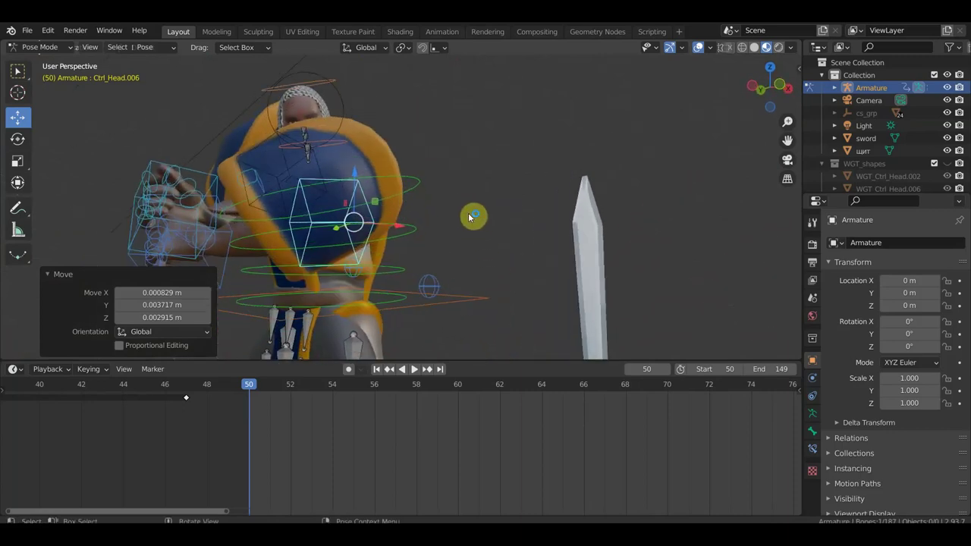
Move the head control slightly and rotate it 5.11° to finish the fit
key(g)
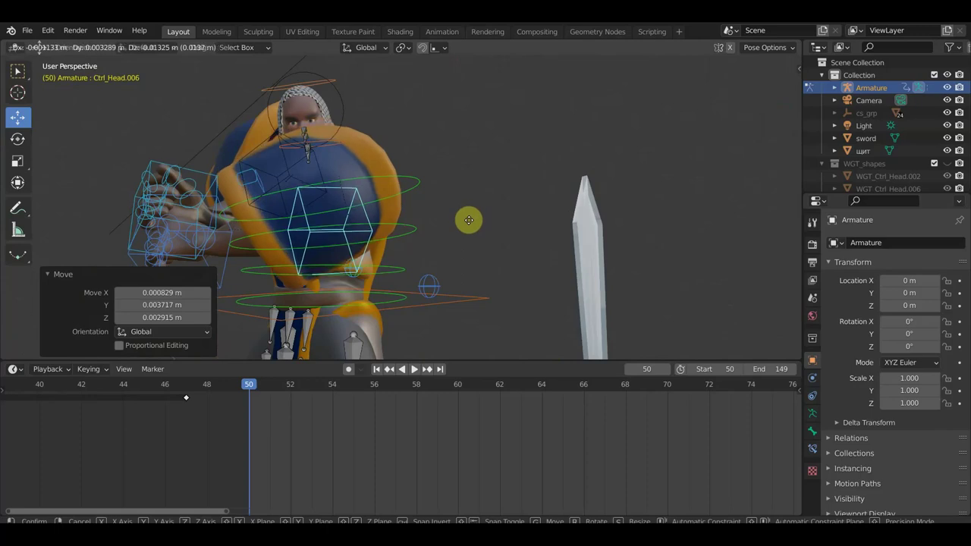
click(471, 226)
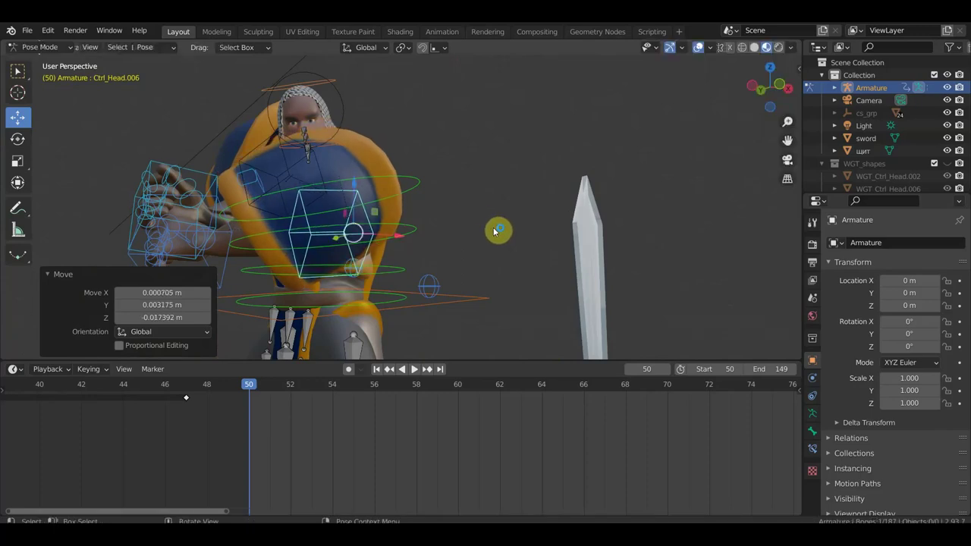
key(r)
click(490, 253)
mouse_move(489, 252)
middle_down()
mouse_move(527, 254)
mouse_move(494, 195)
mouse_move(487, 206)
mouse_move(532, 220)
mouse_move(443, 188)
mouse_move(485, 188)
middle_up()
Switch to Object Mode and hide the shield (щит) and the sword
click(448, 189)
click(43, 47)
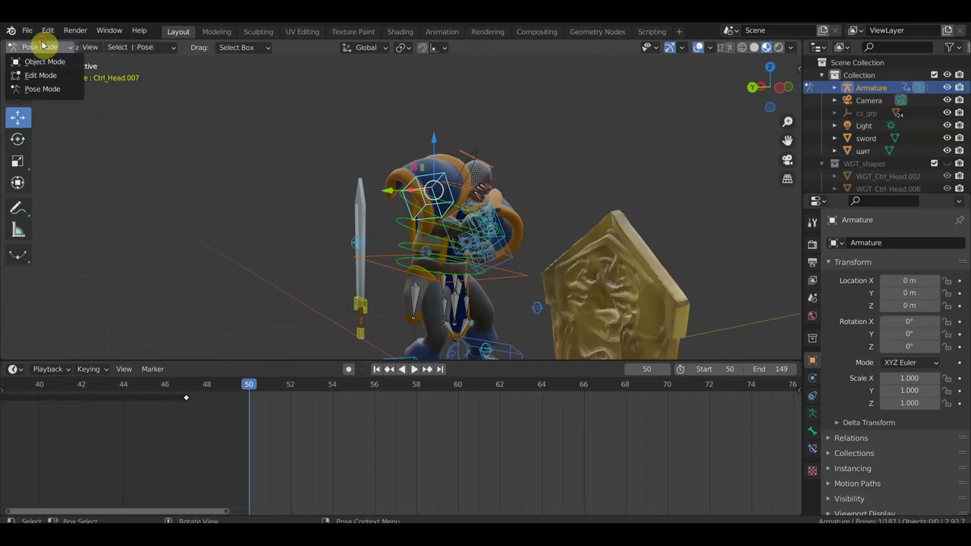
click(44, 62)
click(609, 274)
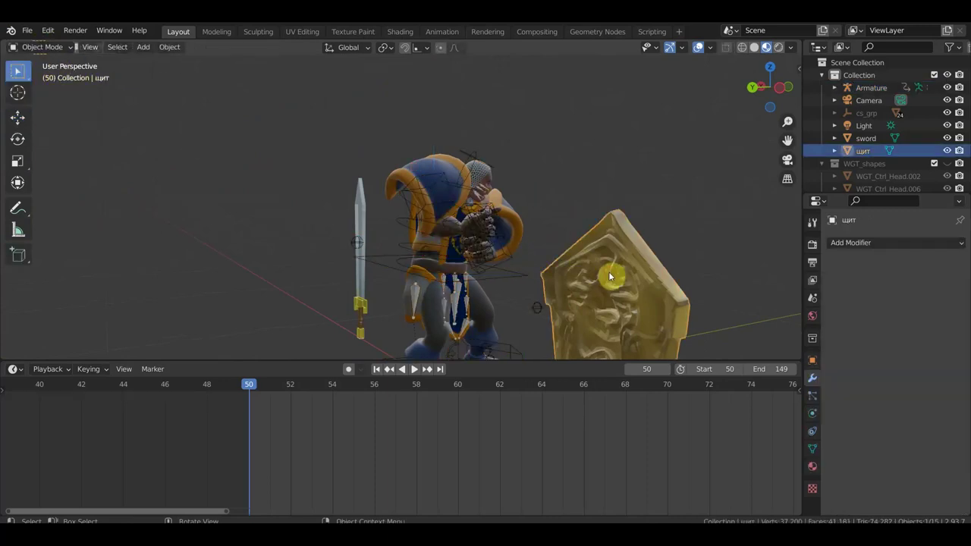
key(h)
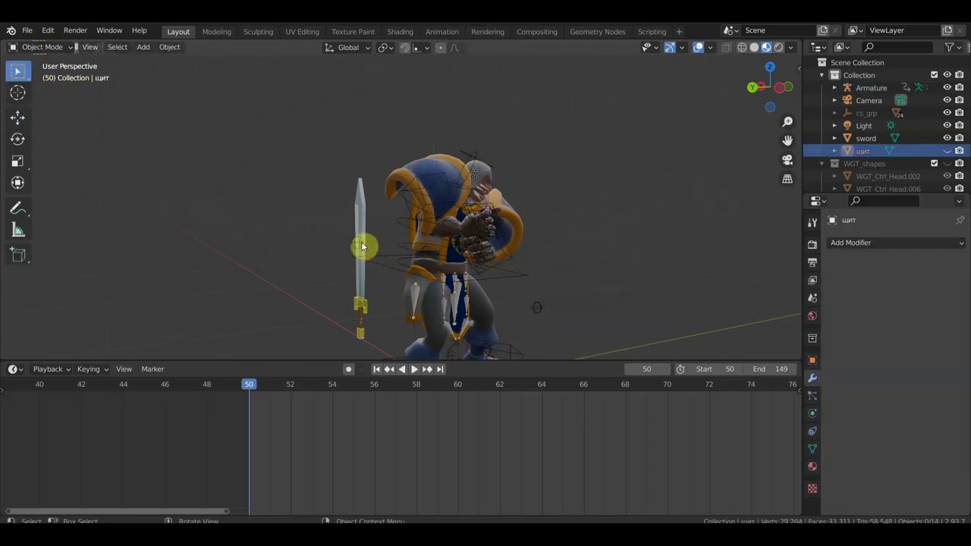
click(360, 210)
key(h)
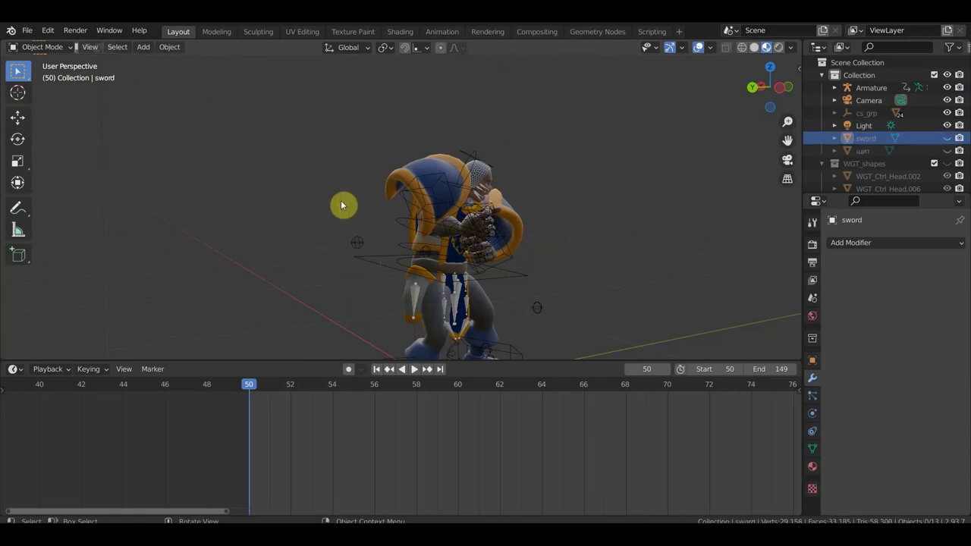
Select the knight's armature and return it to Pose Mode
click(43, 47)
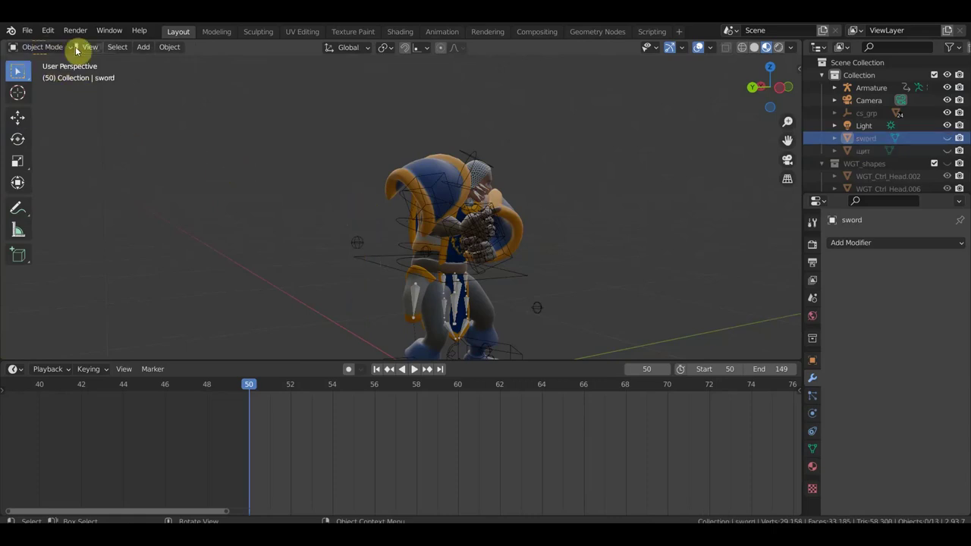
click(435, 156)
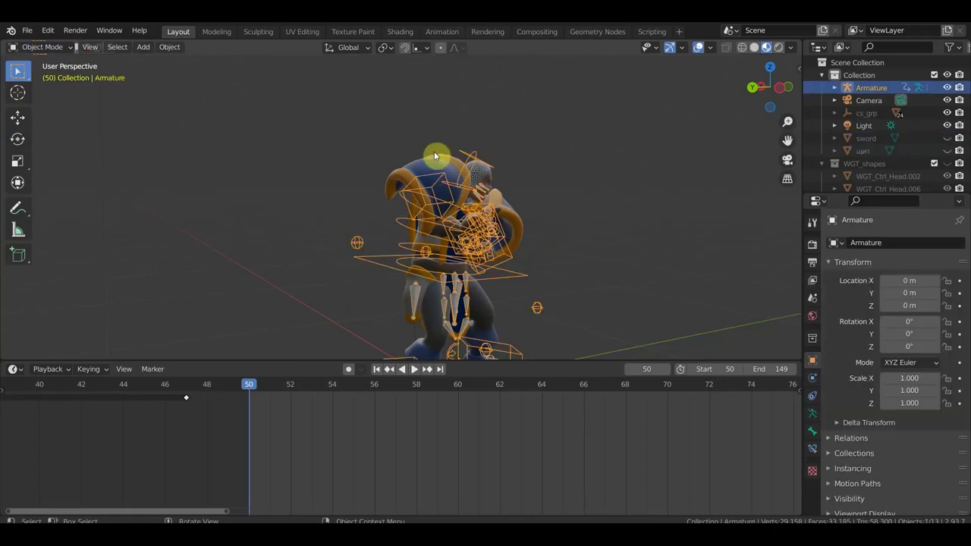
click(47, 47)
click(52, 91)
mouse_move(527, 193)
middle_down()
mouse_move(454, 194)
mouse_move(437, 225)
mouse_move(590, 222)
mouse_move(605, 217)
mouse_move(629, 177)
middle_up()
scroll(454, 194, up, 5)
scroll(454, 194, down, 4)
Hide the rig overlays and rotate the selected pose bone to bend the knight forward about -40.4°
click(700, 47)
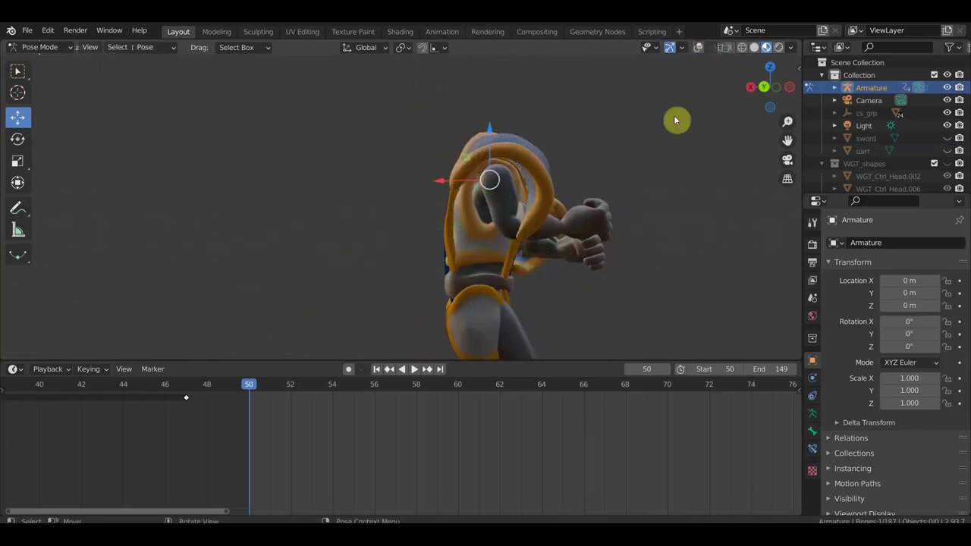
scroll(644, 149, up, 5)
mouse_move(687, 149)
shift+middle_down()
mouse_move(616, 241)
mouse_move(550, 226)
mouse_move(617, 230)
mouse_move(521, 218)
mouse_move(481, 177)
mouse_move(528, 166)
shift+middle_up()
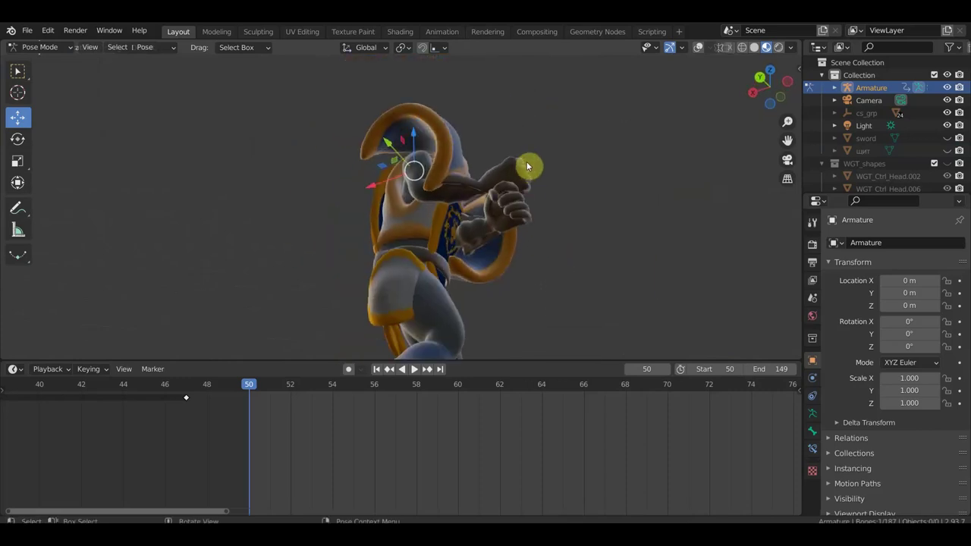
key(r)
click(537, 92)
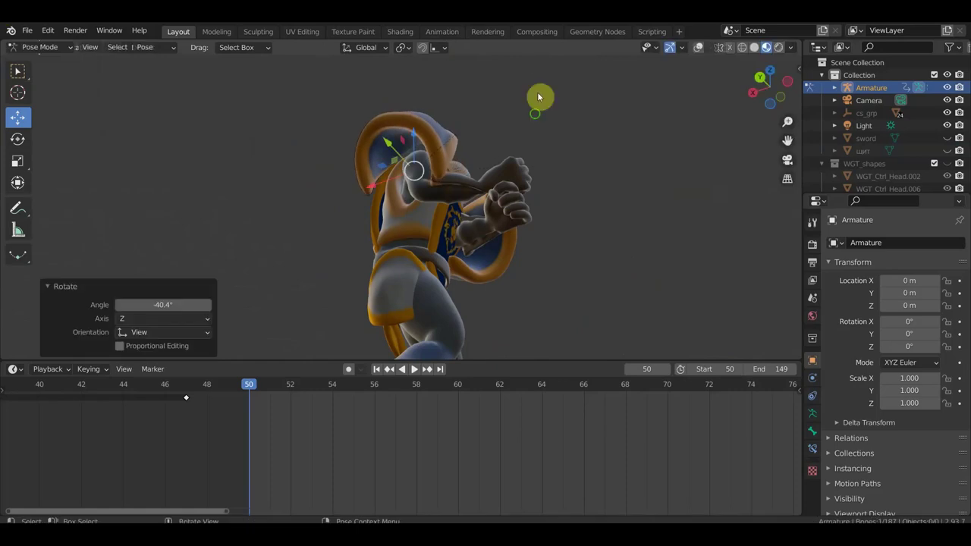
drag(537, 92, 518, 204)
key(r)
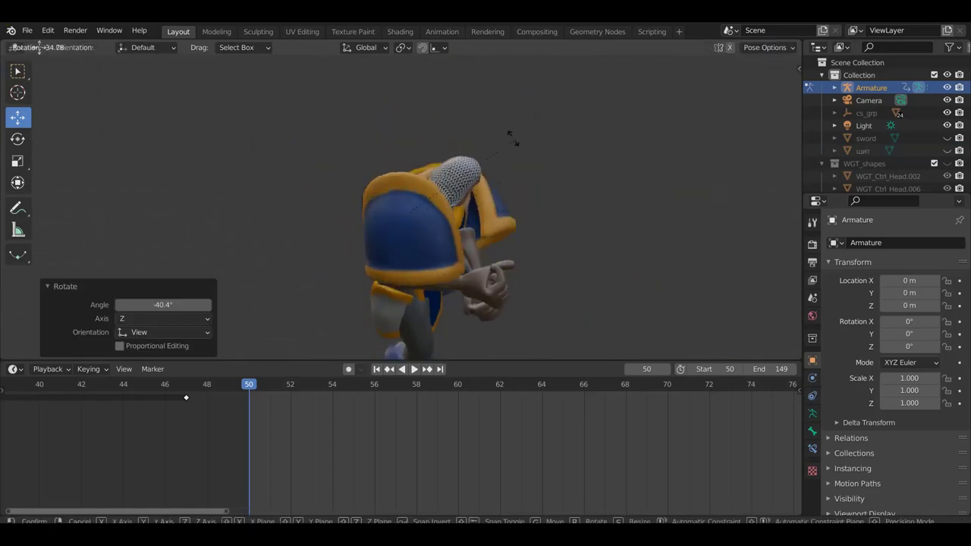
click(513, 139)
Select the head control bone, then rotate and move it to fit the head
mouse_move(512, 138)
middle_down()
mouse_move(460, 180)
mouse_move(421, 141)
middle_up()
click(422, 141)
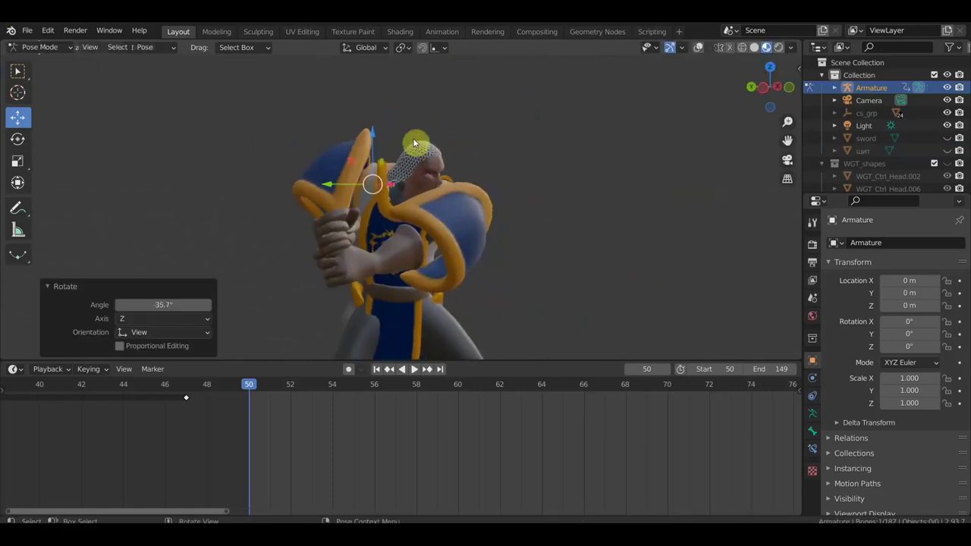
key(r)
click(448, 160)
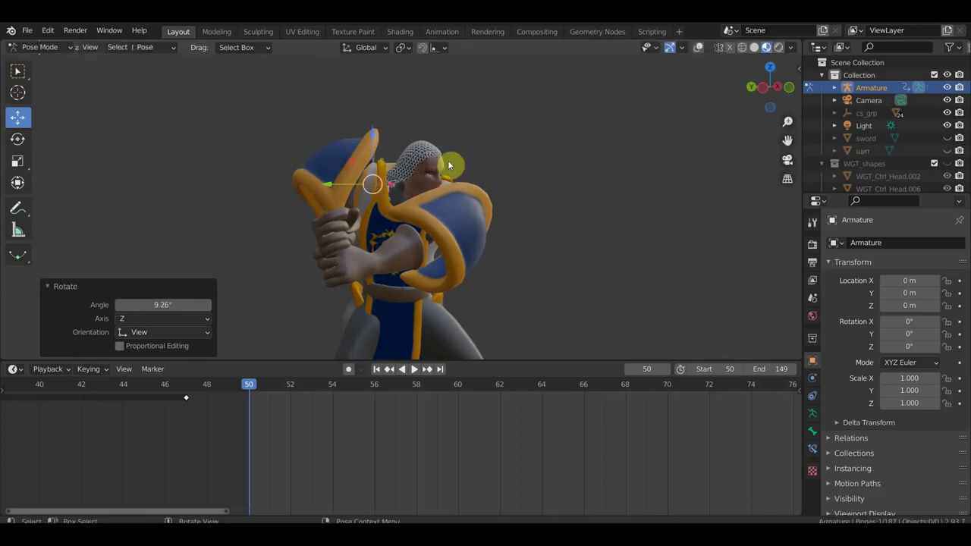
key(g)
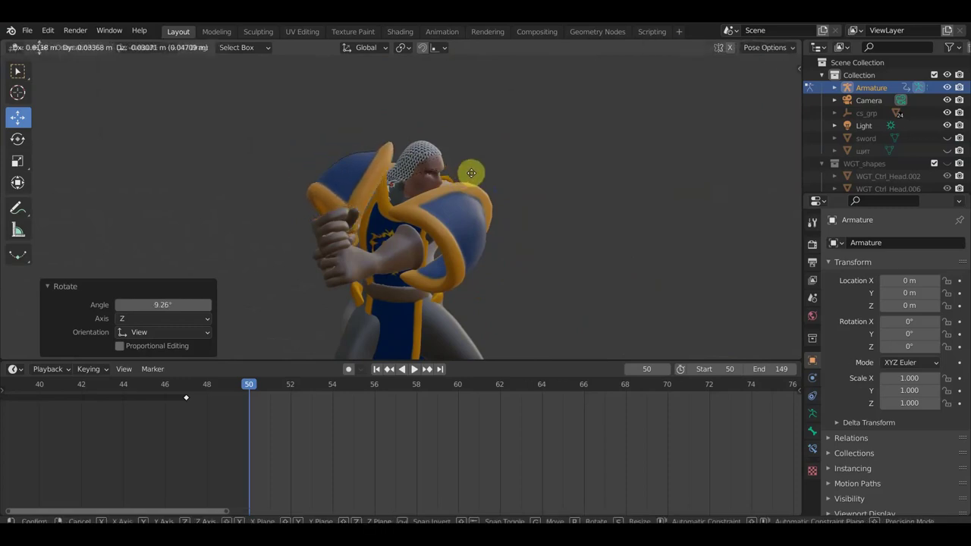
click(470, 174)
Nudge Ctrl_Head.007 about 0.025 m, rotate it −11.2°, then deselect all bones
mouse_move(471, 172)
middle_down()
mouse_move(533, 186)
mouse_move(584, 183)
mouse_move(525, 165)
mouse_move(633, 160)
middle_up()
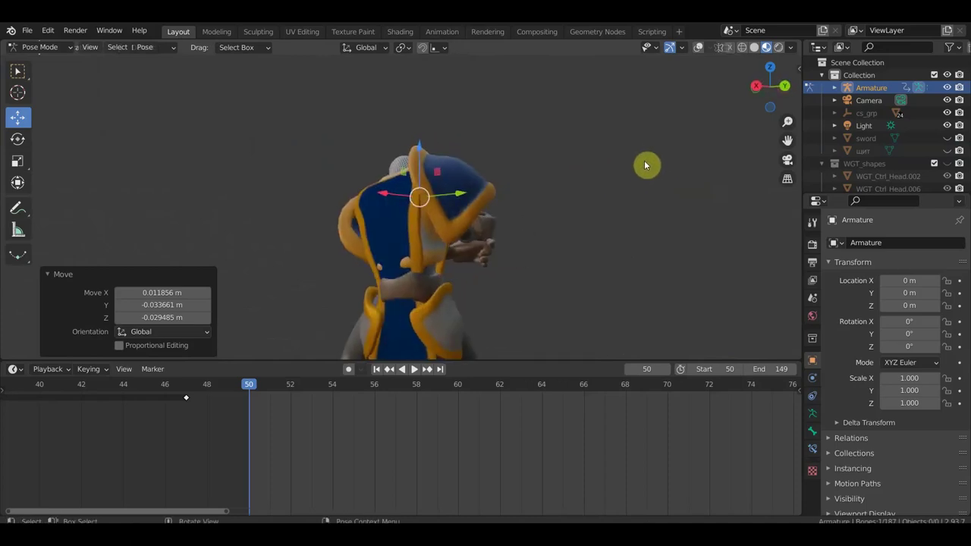
key(g)
click(644, 178)
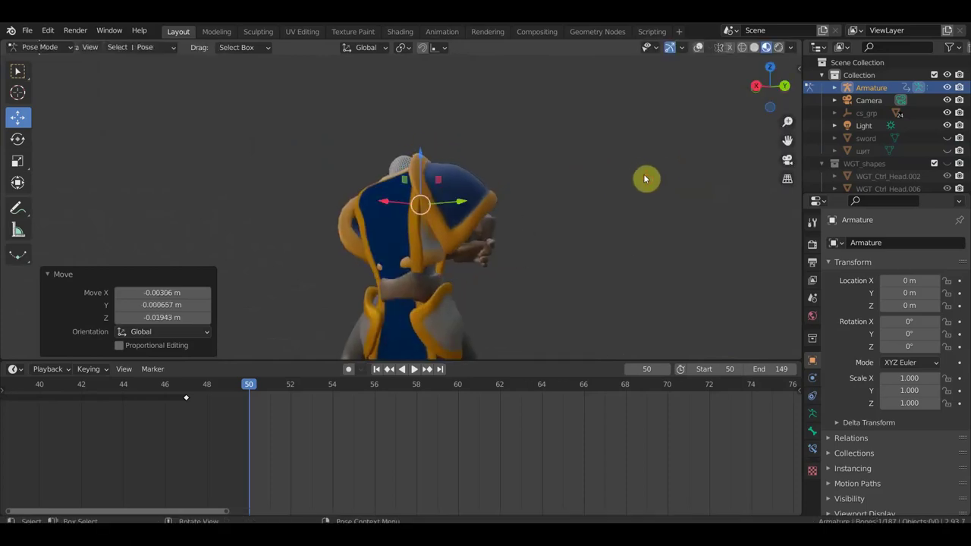
key(r)
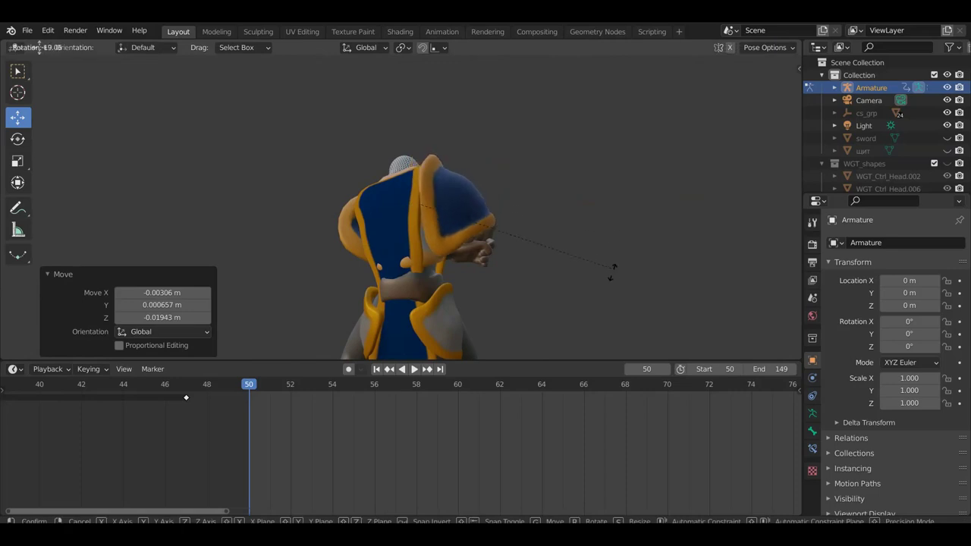
click(613, 272)
key(ctrl+z)
key(ctrl+z)
mouse_move(607, 264)
middle_down()
mouse_move(386, 303)
mouse_move(486, 281)
middle_up()
key(r)
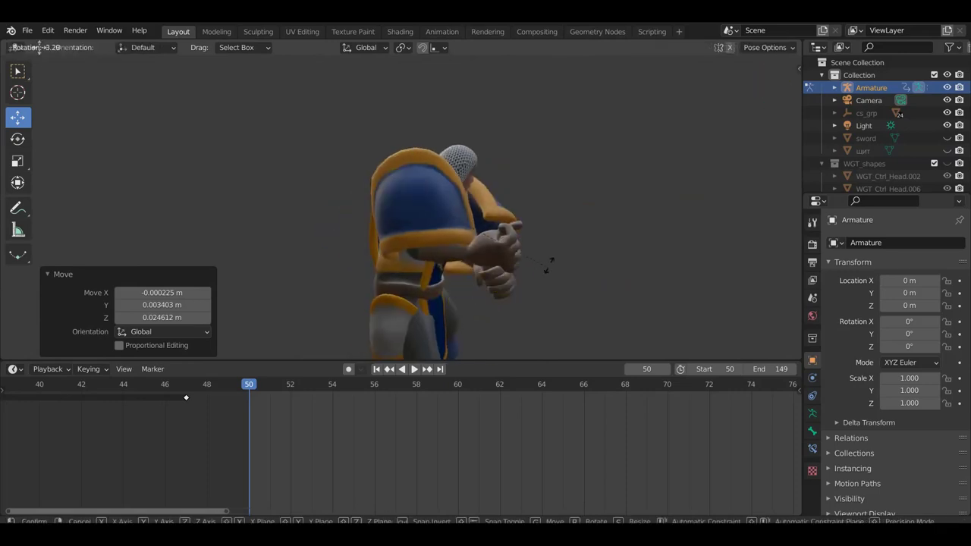
click(558, 249)
mouse_move(559, 249)
middle_down()
mouse_move(396, 251)
mouse_move(345, 230)
mouse_move(449, 241)
mouse_move(415, 240)
mouse_move(427, 236)
mouse_move(435, 258)
mouse_move(417, 285)
mouse_move(459, 329)
mouse_move(427, 287)
middle_up()
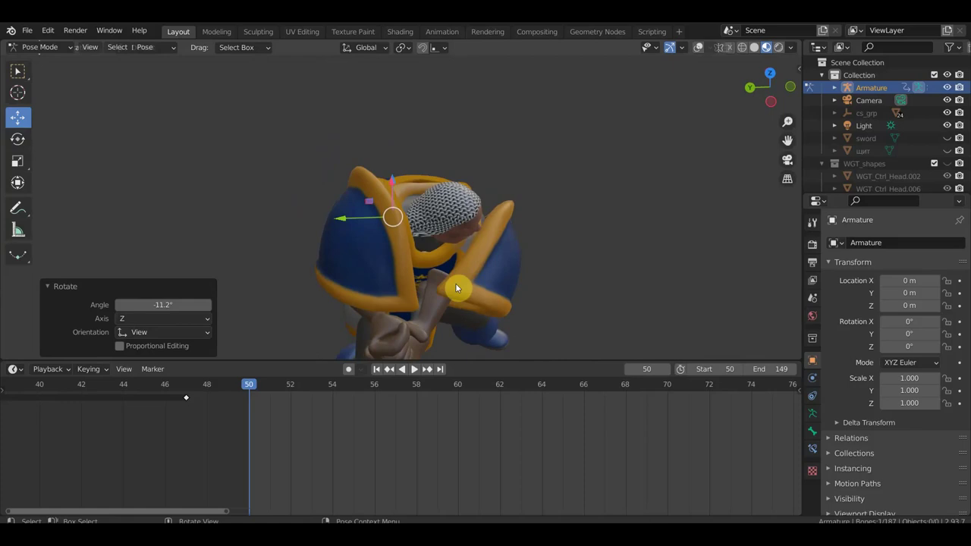
click(511, 279)
Turn the rig overlays back on, rotate Ctrl_Head.006 by 18.3°, and zoom out
click(700, 50)
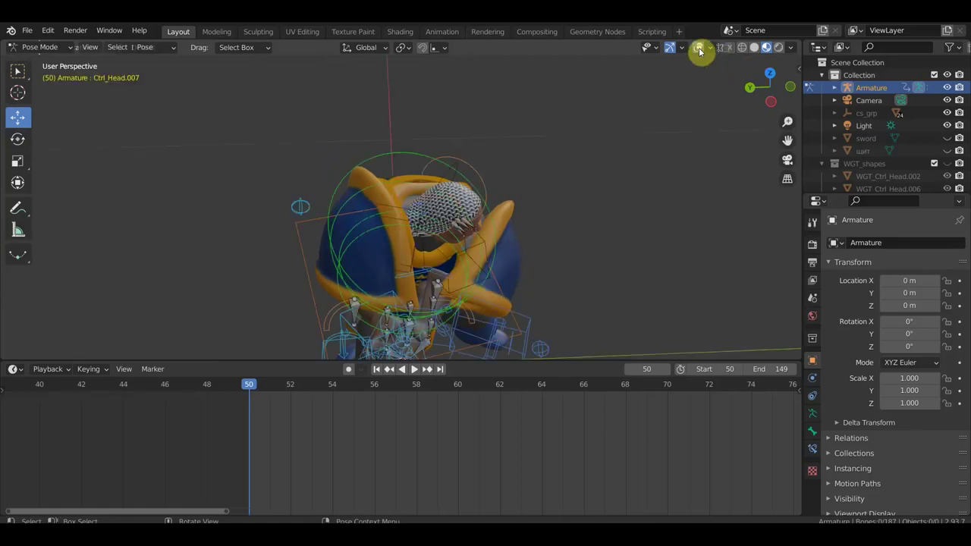
mouse_move(505, 256)
middle_down()
mouse_move(471, 183)
mouse_move(483, 200)
mouse_move(404, 197)
mouse_move(532, 219)
mouse_move(600, 287)
mouse_move(636, 303)
middle_up()
click(422, 218)
key(r)
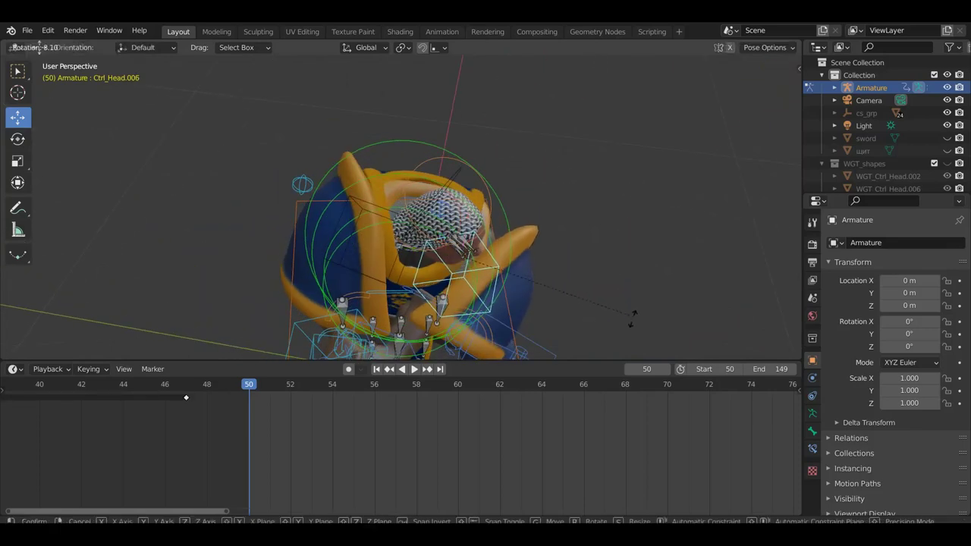
click(613, 358)
middle_drag(610, 355, 520, 242)
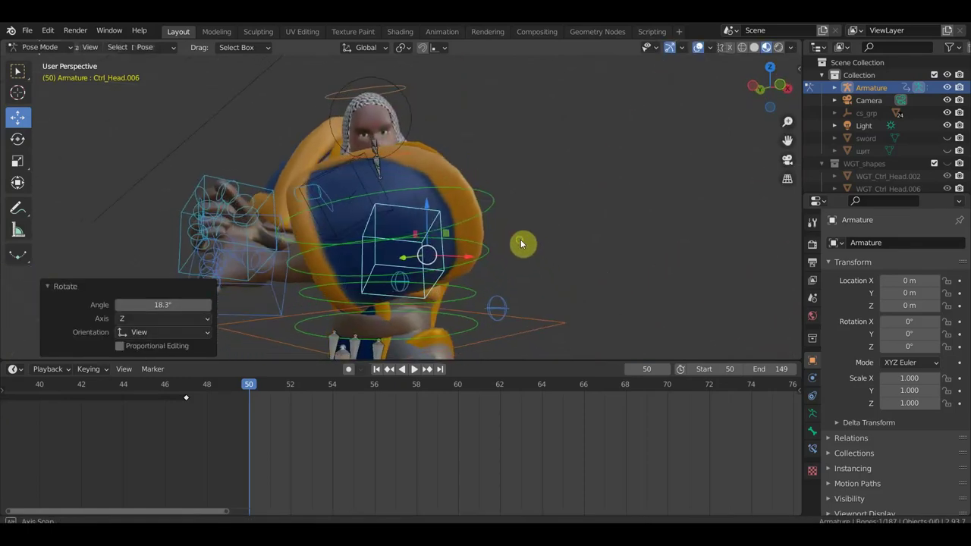
scroll(455, 228, down, 2)
scroll(509, 231, down, 1)
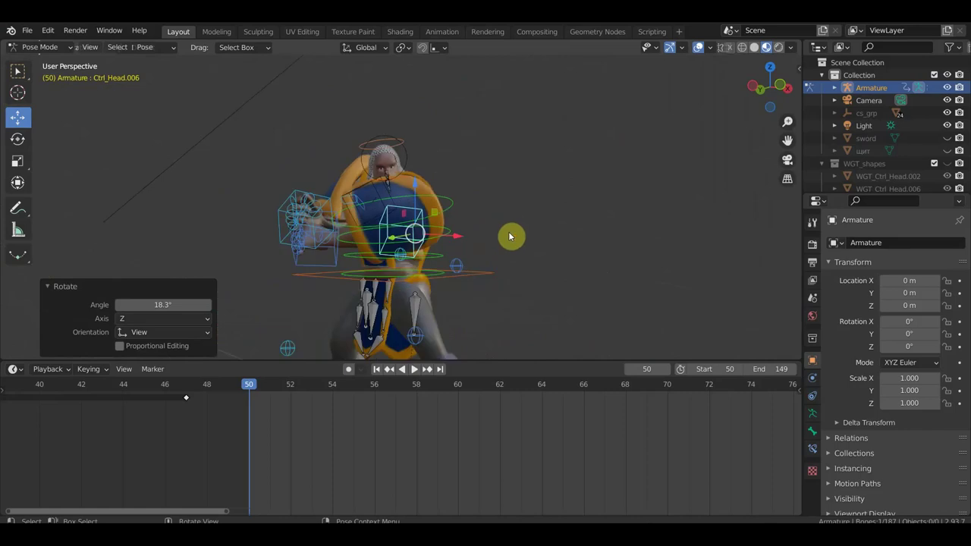
Key location and rotation for all bones at frame 50, then preview the pose at frame 55
key(a)
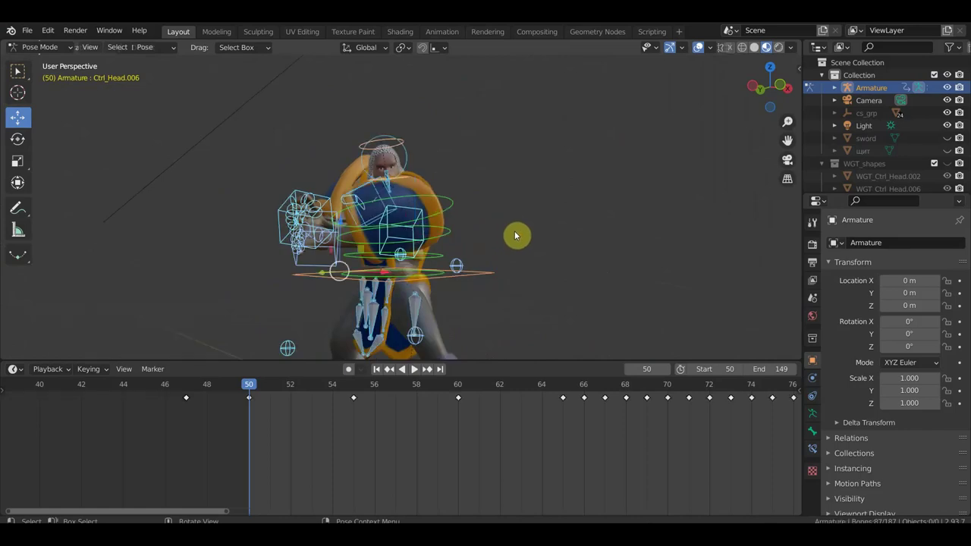
key(i)
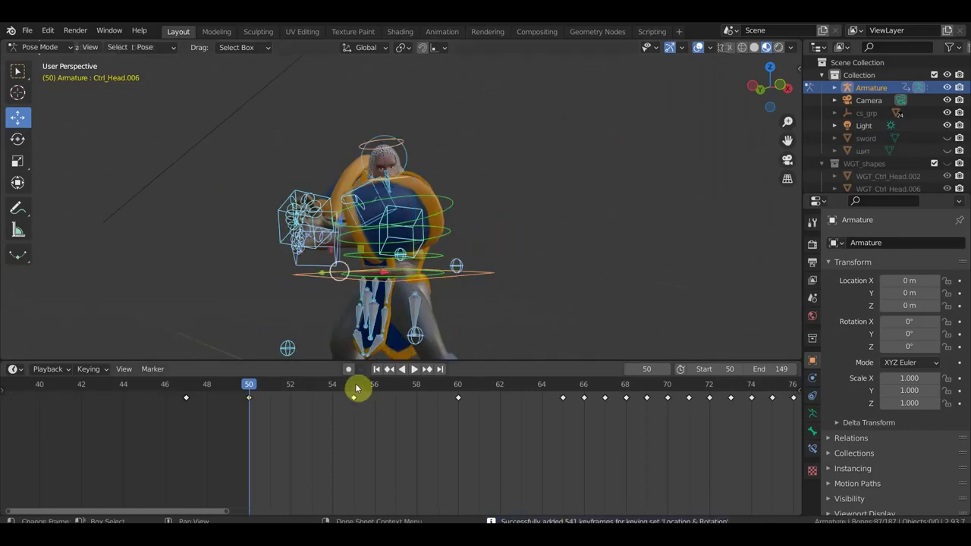
click(353, 392)
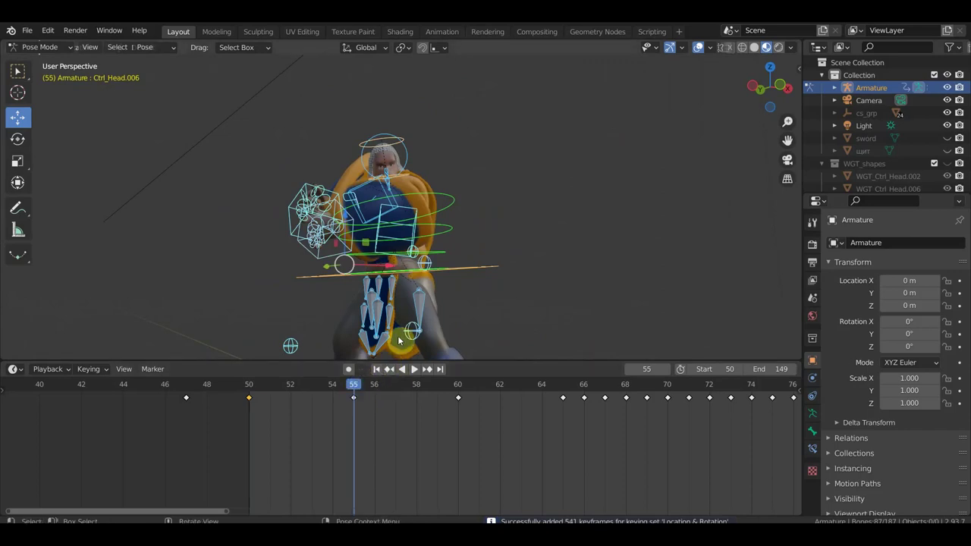
middle_drag(451, 268, 513, 284)
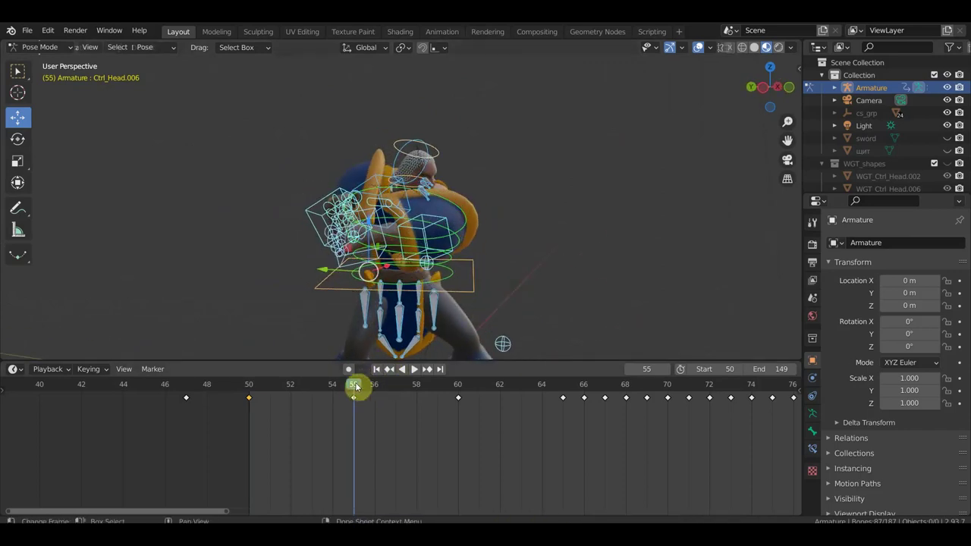
Scrub the animation between frames 51 and 65 and box-select the keys just before frame 70
mouse_move(348, 387)
mouse_down()
mouse_move(262, 389)
mouse_move(451, 404)
mouse_up()
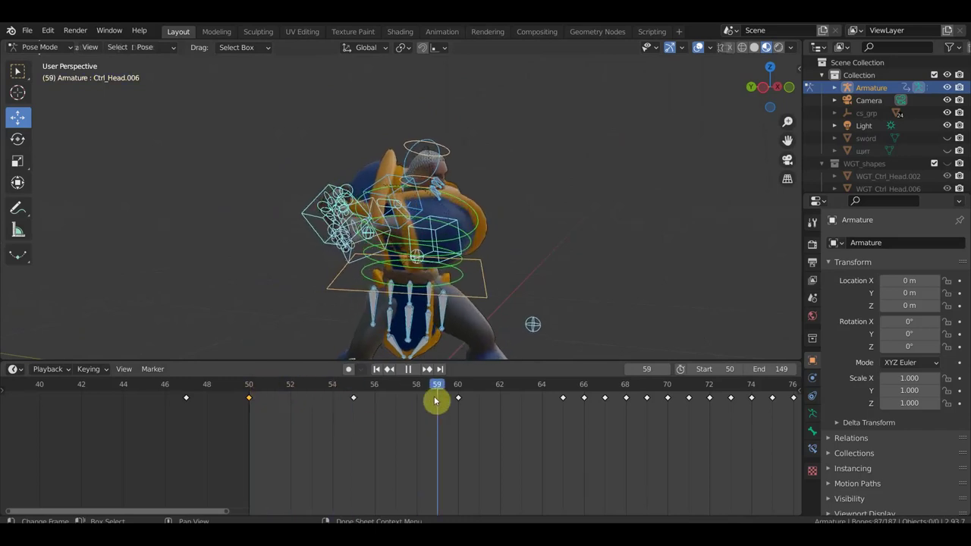
drag(472, 412, 670, 434)
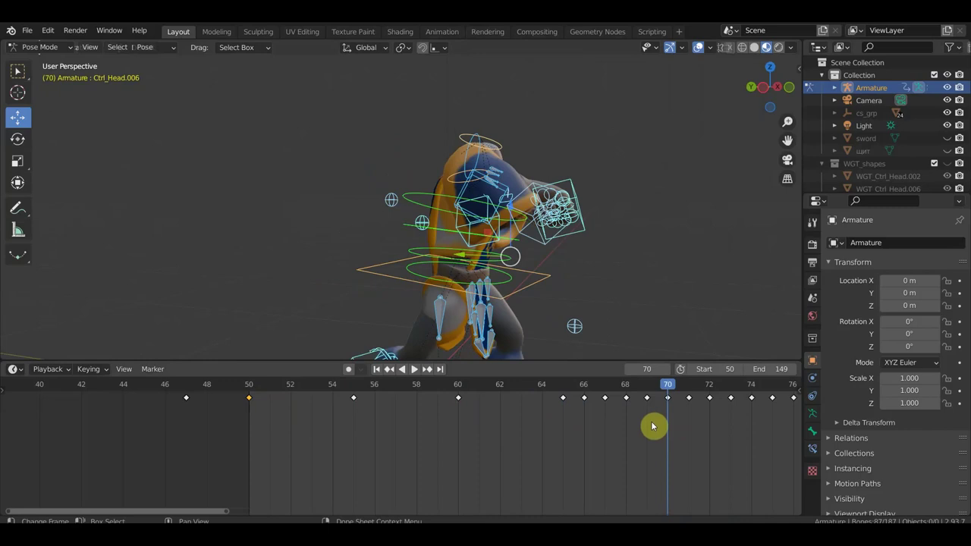
drag(656, 423, 583, 393)
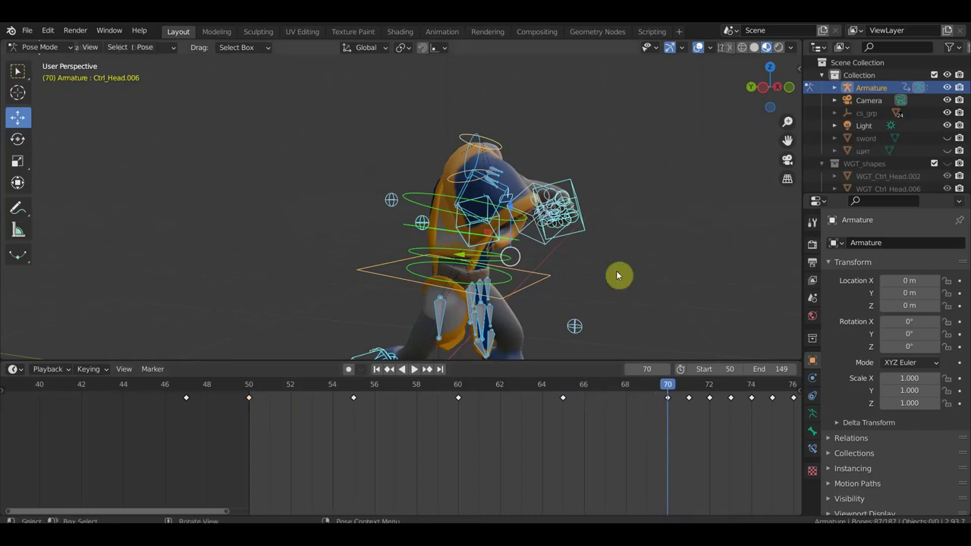
mouse_move(682, 241)
middle_down()
mouse_move(487, 261)
mouse_move(464, 243)
mouse_move(531, 253)
mouse_move(485, 236)
middle_up()
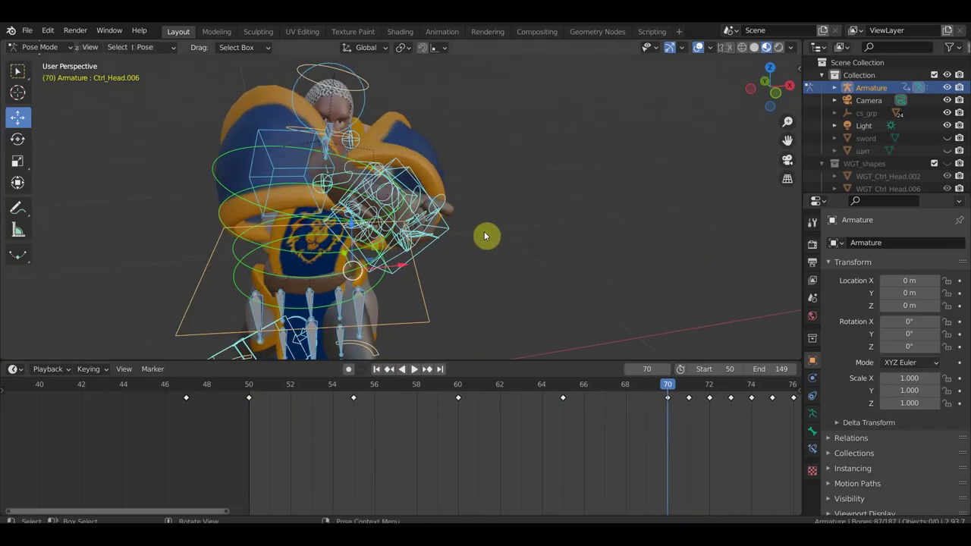
Select Ctrl_Head.007, rotate it 18.4°, then rotate it once more
click(266, 139)
key(r)
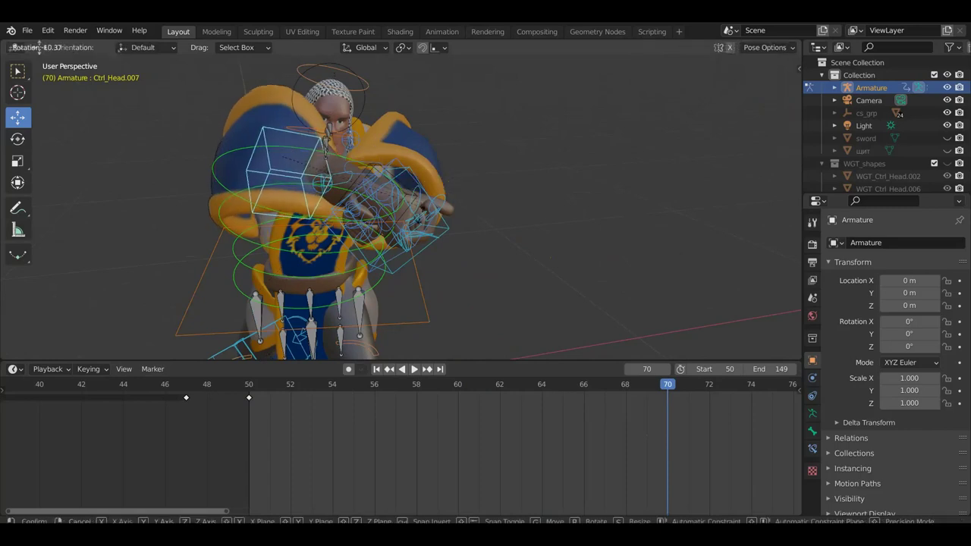
click(412, 223)
mouse_move(412, 223)
middle_down()
mouse_move(459, 310)
mouse_move(471, 260)
middle_up()
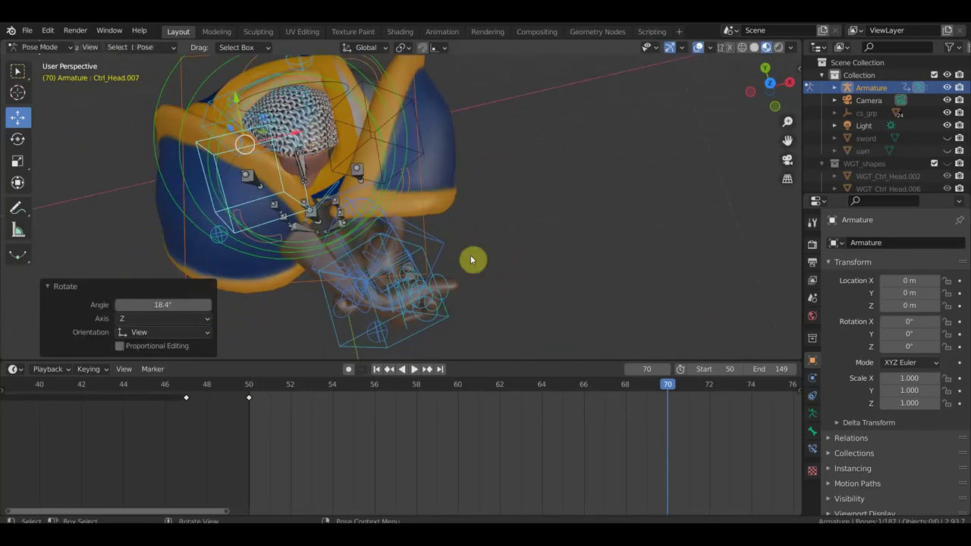
key(r)
key(Return)
mouse_move(478, 227)
middle_down()
mouse_move(487, 124)
mouse_move(451, 351)
mouse_move(479, 357)
mouse_move(450, 115)
mouse_move(518, 135)
mouse_move(471, 101)
mouse_move(470, 89)
mouse_move(505, 137)
middle_up()
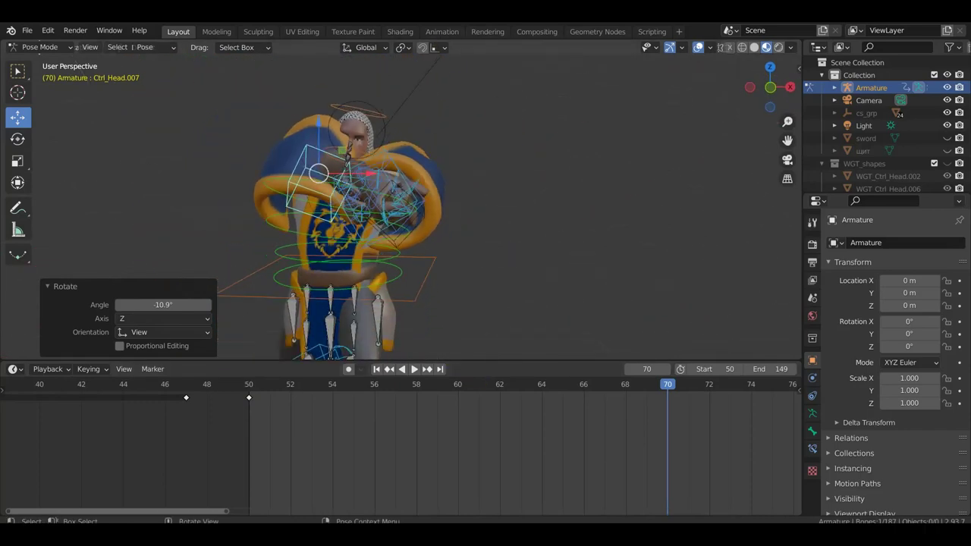
Rotate the control bone -66.6° and then 17.1°, and shift its position
key(r)
click(406, 334)
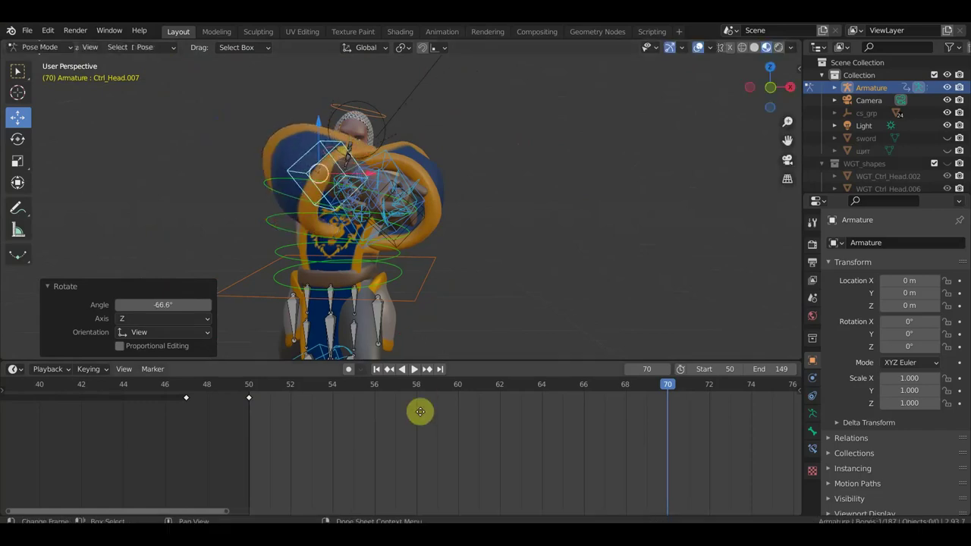
mouse_move(443, 373)
middle_down()
mouse_move(477, 240)
mouse_move(461, 314)
middle_up()
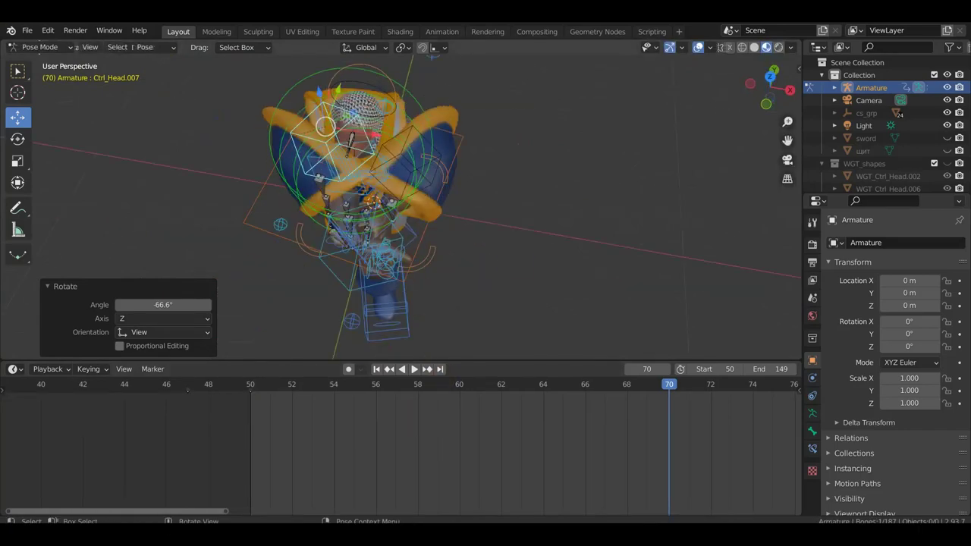
key(r)
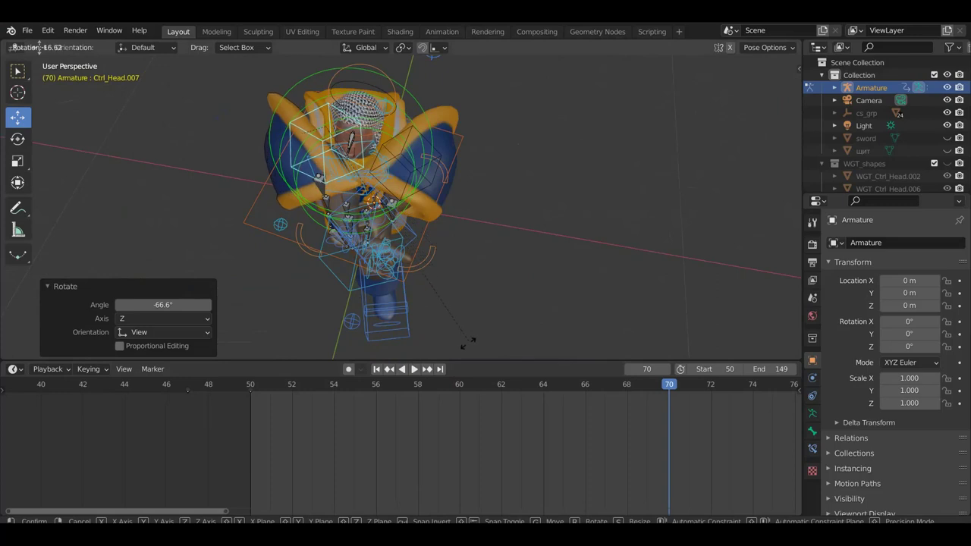
click(475, 344)
mouse_move(475, 345)
middle_down()
mouse_move(509, 205)
mouse_move(540, 213)
middle_up()
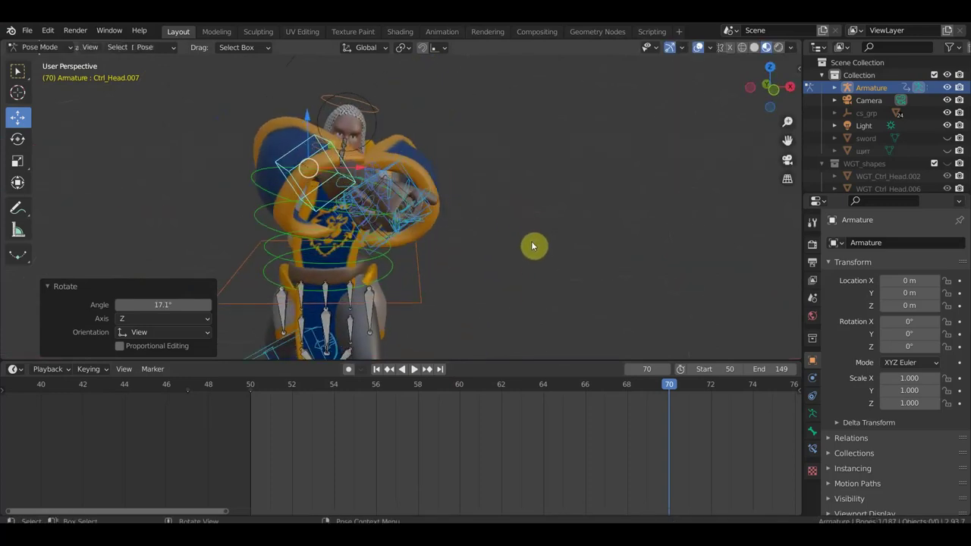
key(g)
click(525, 232)
mouse_move(534, 236)
middle_down()
mouse_move(531, 248)
mouse_move(581, 243)
mouse_move(593, 227)
middle_up()
Rotate the head control from a top-down view, then select Ctrl_Spine2
mouse_move(422, 202)
middle_down()
mouse_move(233, 217)
mouse_move(200, 201)
mouse_move(199, 292)
mouse_move(210, 307)
mouse_move(227, 299)
middle_up()
key(r)
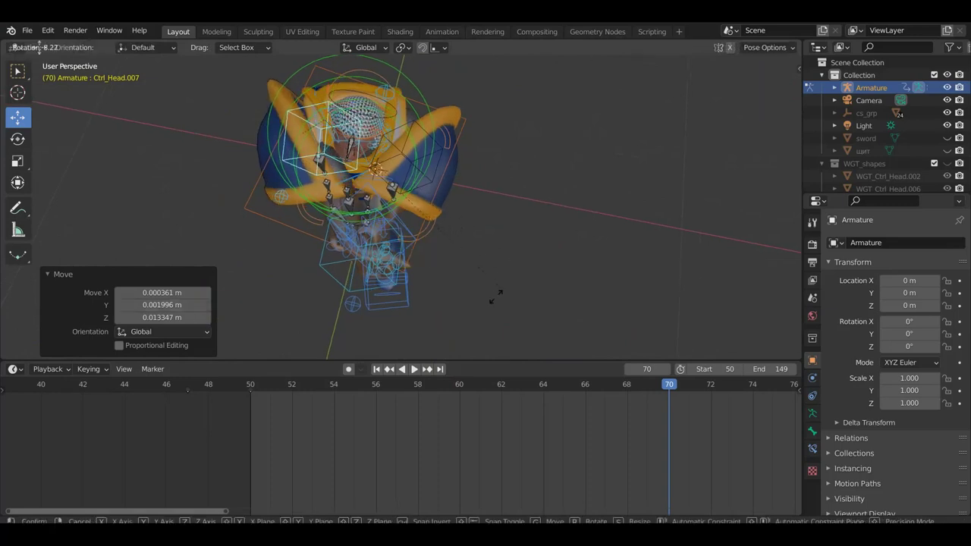
click(494, 305)
mouse_move(441, 168)
middle_down()
mouse_move(440, 147)
mouse_move(442, 161)
middle_up()
click(500, 172)
mouse_move(501, 172)
middle_down()
mouse_move(494, 178)
mouse_move(505, 230)
middle_up()
Rotate Ctrl_Head.006 by -10.3° and then 26.5°, and move it into place
click(506, 231)
key(r)
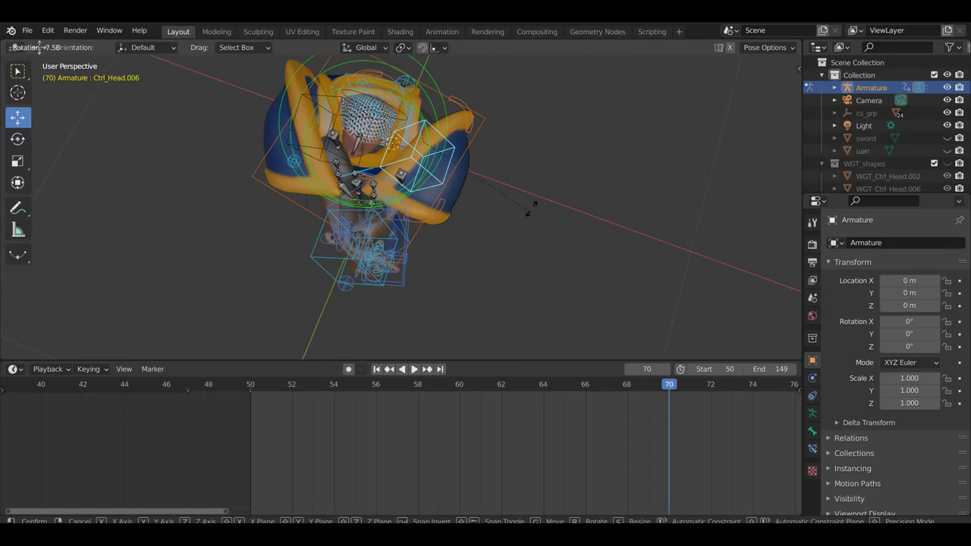
click(534, 213)
mouse_move(534, 212)
middle_down()
mouse_move(525, 89)
mouse_move(538, 109)
mouse_move(451, 85)
middle_up()
middle_drag(529, 152, 521, 156)
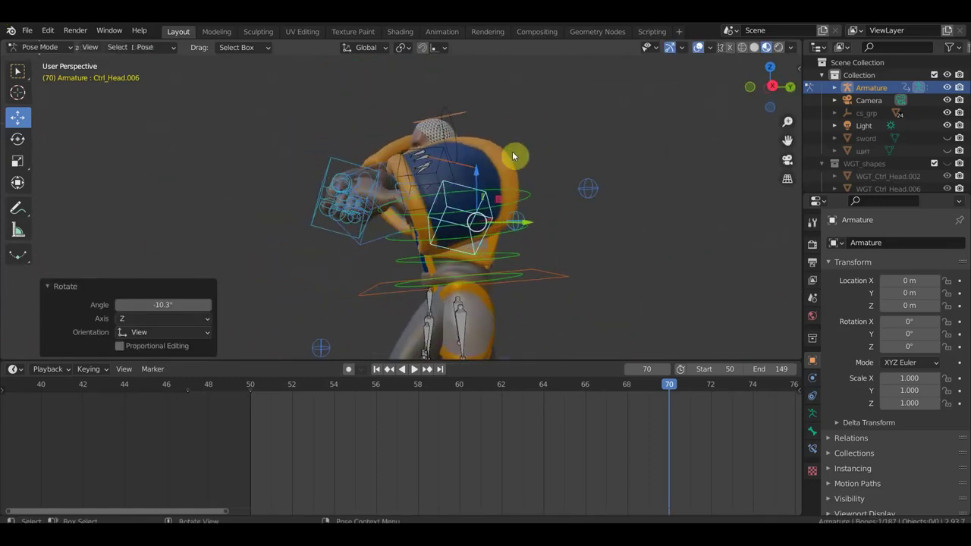
key(r)
click(572, 191)
key(g)
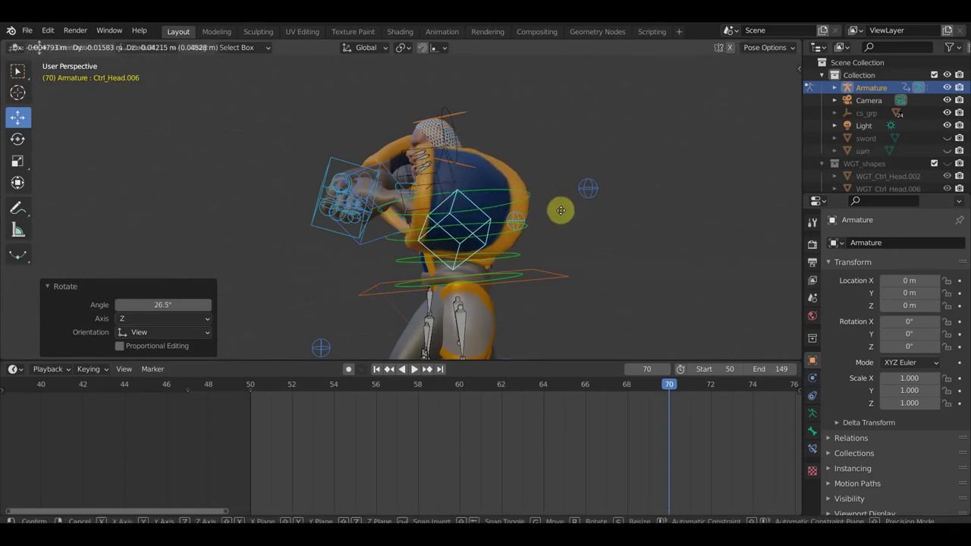
click(560, 210)
mouse_move(560, 211)
middle_down()
mouse_move(594, 240)
mouse_move(672, 249)
mouse_move(683, 265)
mouse_move(668, 280)
mouse_move(572, 234)
mouse_move(577, 208)
middle_up()
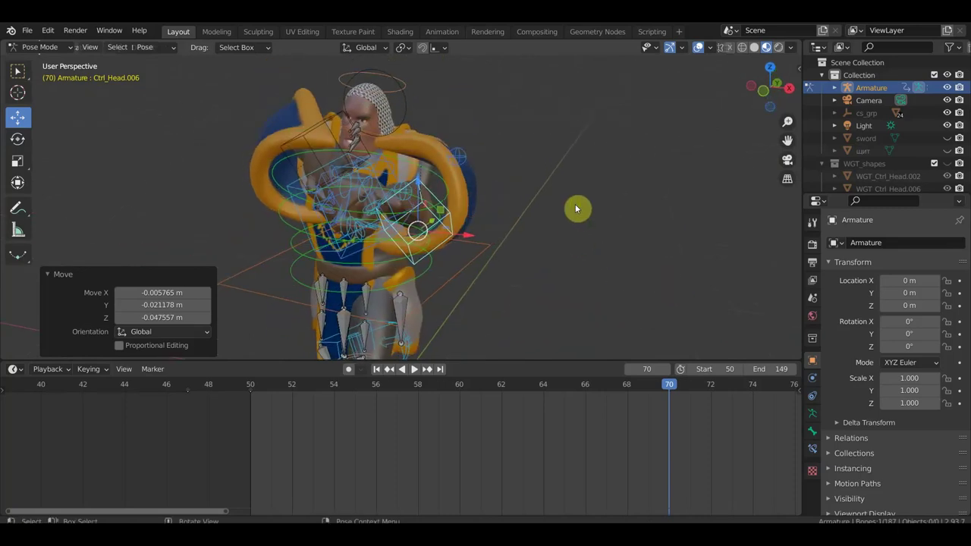
Rotate and move the head control again, checking the mesh with the rig overlays hidden
mouse_move(541, 179)
middle_down()
mouse_move(514, 165)
mouse_move(422, 160)
middle_up()
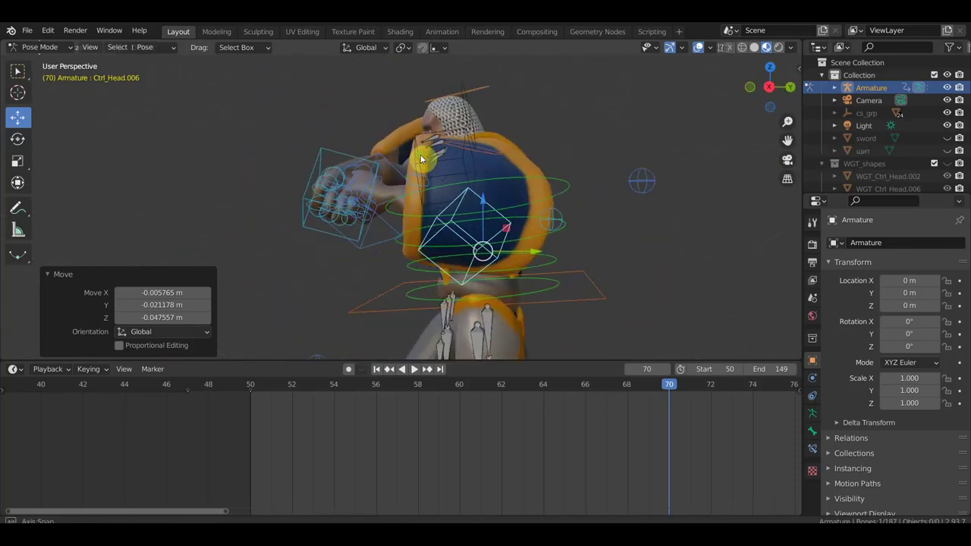
key(r)
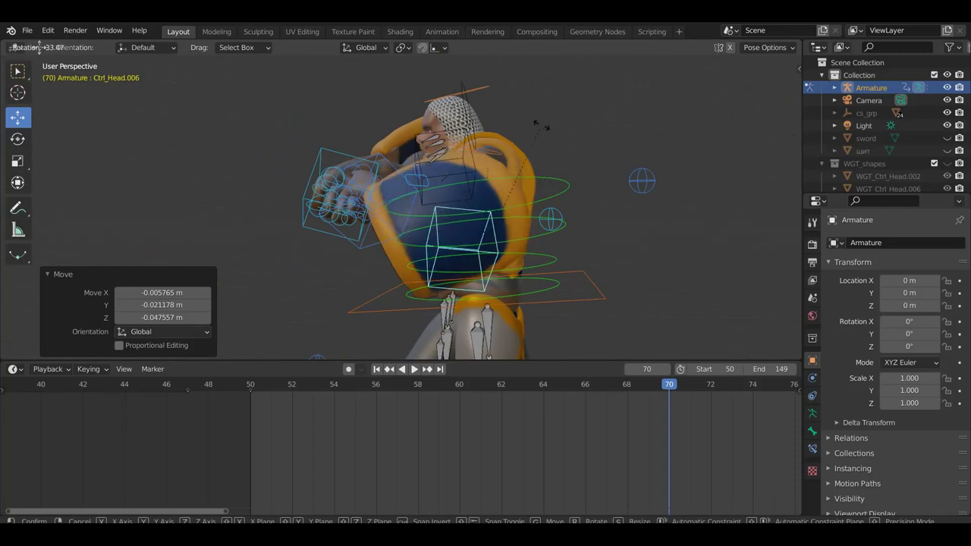
click(537, 128)
key(g)
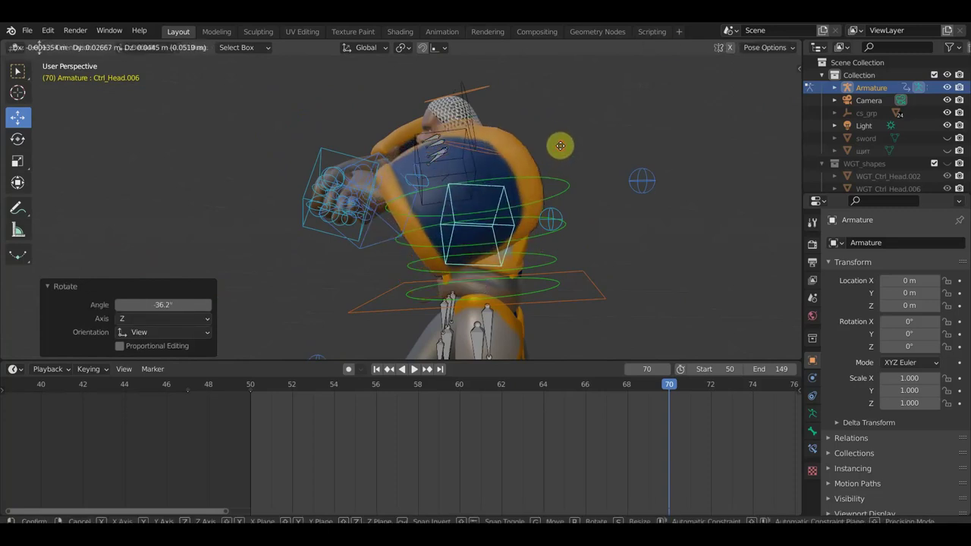
click(555, 163)
mouse_move(555, 162)
middle_down()
mouse_move(655, 215)
mouse_move(676, 212)
mouse_move(411, 183)
mouse_move(507, 141)
mouse_move(423, 162)
mouse_move(403, 220)
mouse_move(317, 182)
mouse_move(299, 133)
mouse_move(425, 212)
mouse_move(455, 218)
mouse_move(486, 190)
middle_up()
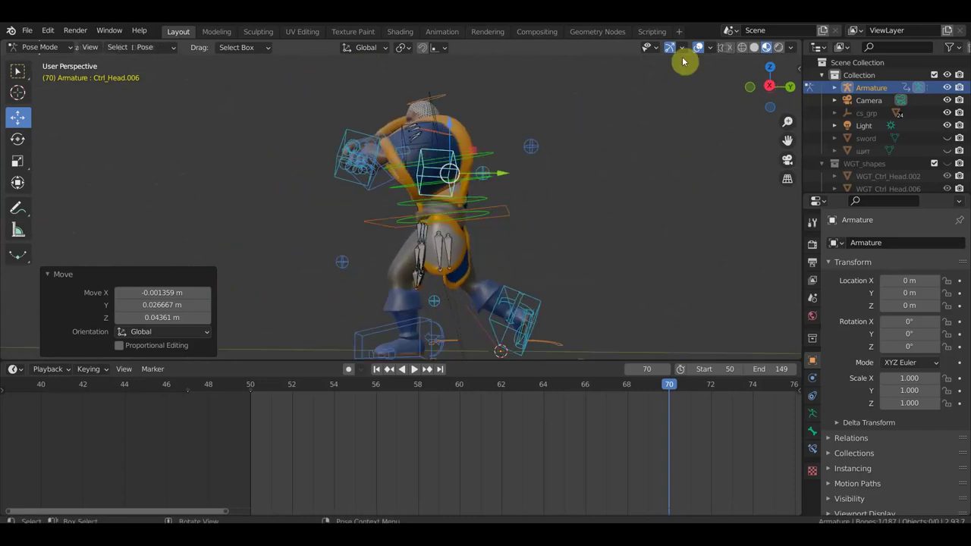
click(698, 48)
mouse_move(562, 149)
middle_down()
mouse_move(611, 180)
mouse_move(609, 232)
mouse_move(581, 232)
mouse_move(559, 183)
middle_up()
click(699, 49)
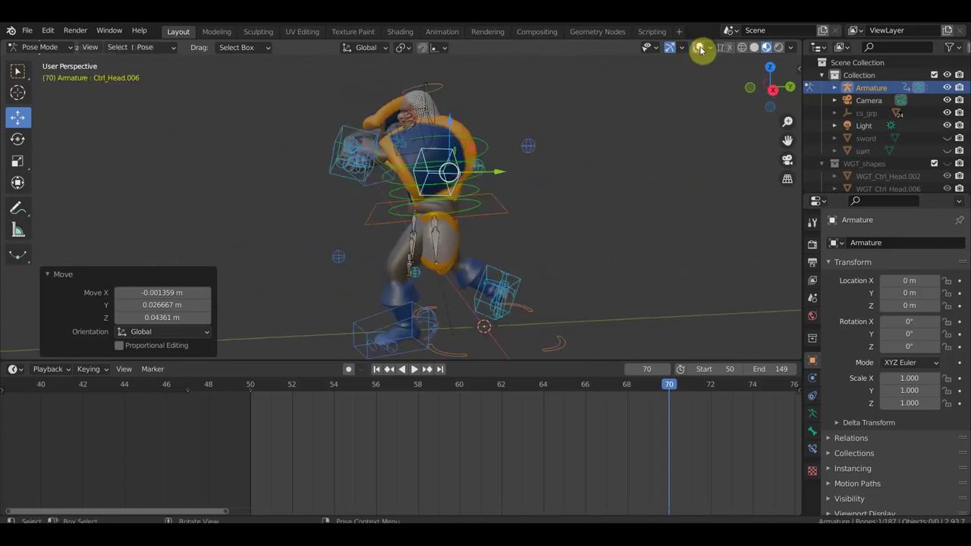
Move the selected head control, then reposition Ctrl_Head.007 with two small moves
key(g)
click(566, 146)
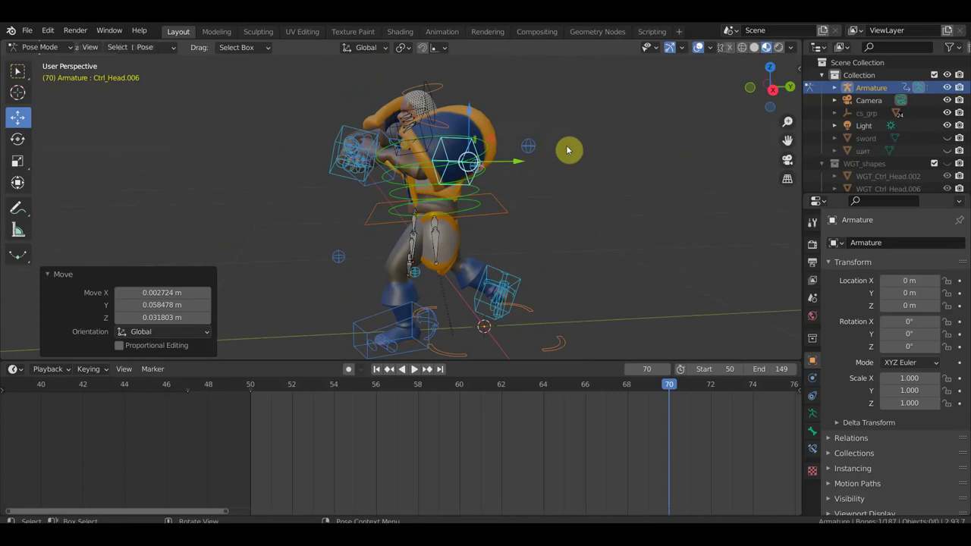
middle_drag(562, 150, 310, 152)
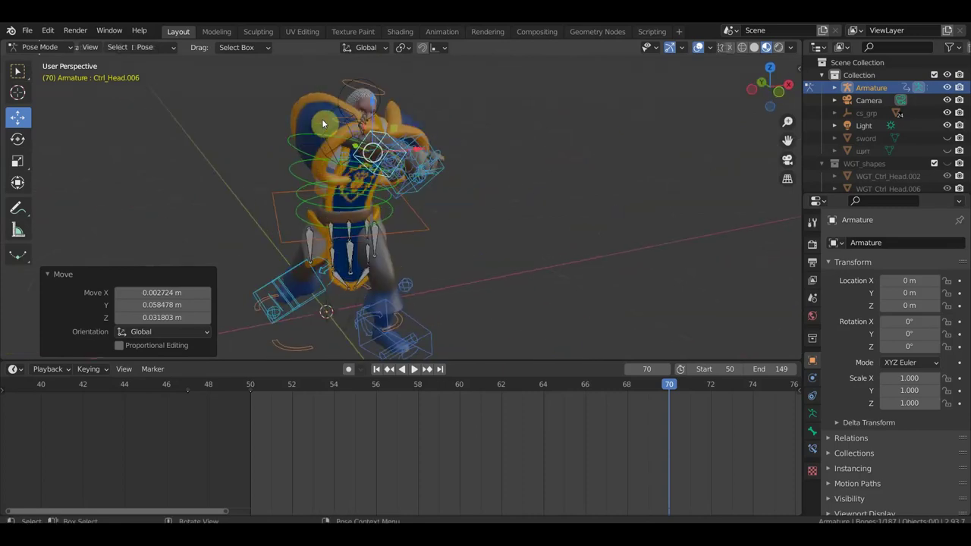
click(417, 163)
middle_drag(416, 162, 514, 164)
key(g)
click(494, 159)
key(g)
click(487, 169)
mouse_move(487, 169)
middle_down()
mouse_move(430, 179)
mouse_move(354, 165)
mouse_move(312, 204)
mouse_move(327, 249)
middle_up()
Nudge the head control slightly, trying and then undoing a rotation
mouse_move(461, 173)
middle_down()
mouse_move(418, 115)
mouse_move(494, 96)
mouse_move(448, 72)
middle_up()
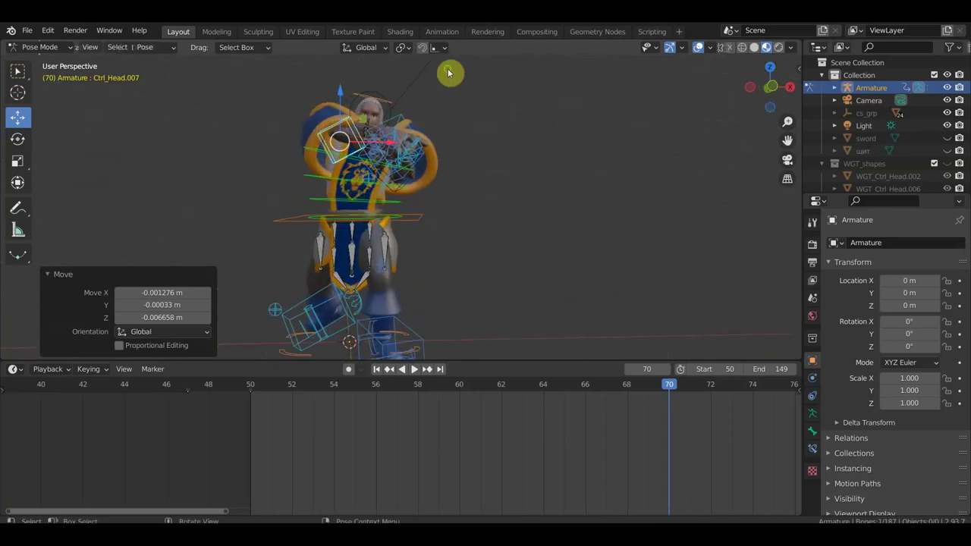
key(g)
click(470, 156)
mouse_move(470, 156)
middle_down()
mouse_move(432, 219)
mouse_move(490, 187)
mouse_move(407, 212)
mouse_move(444, 254)
mouse_move(488, 224)
middle_up()
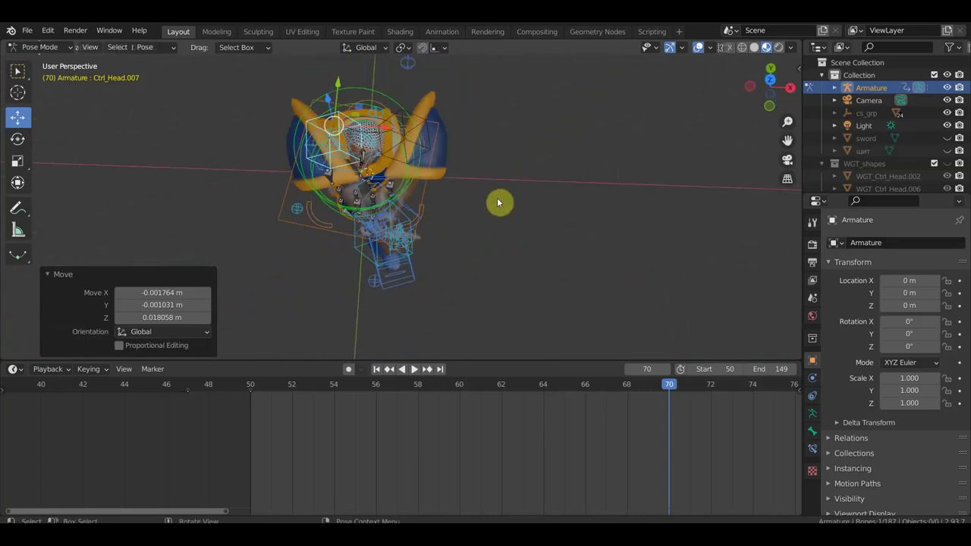
key(r)
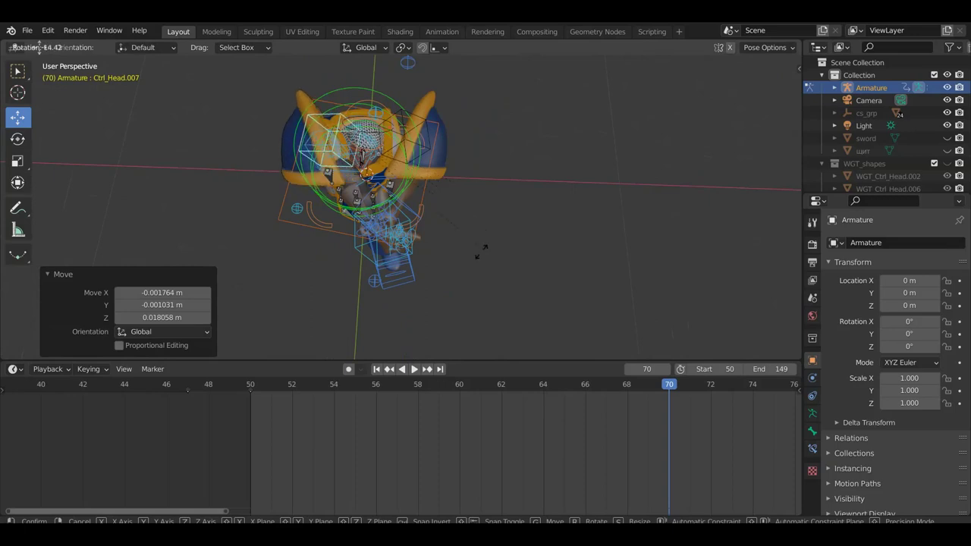
click(481, 256)
key(ctrl+z)
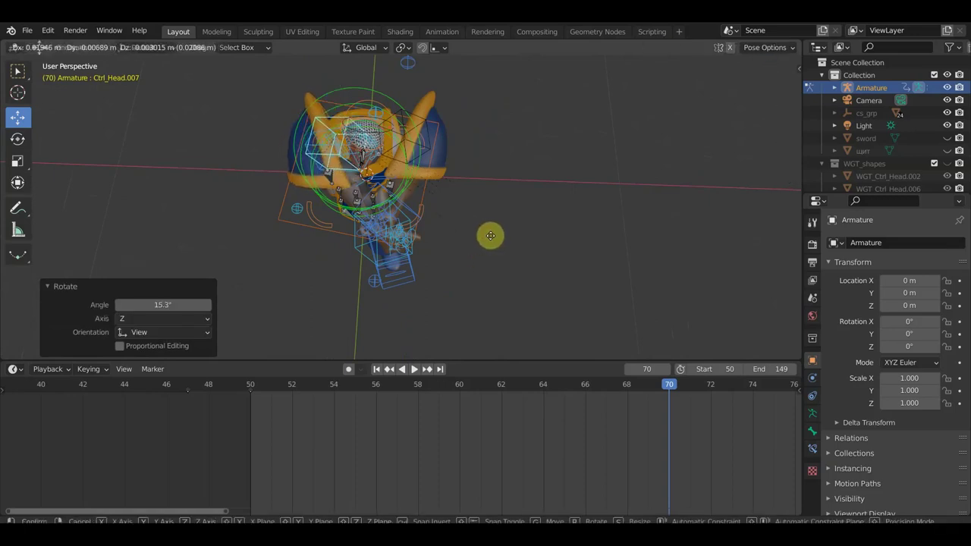
Rotate Ctrl_Head.006 by -14.1°, move it, and select all rig bones
click(430, 136)
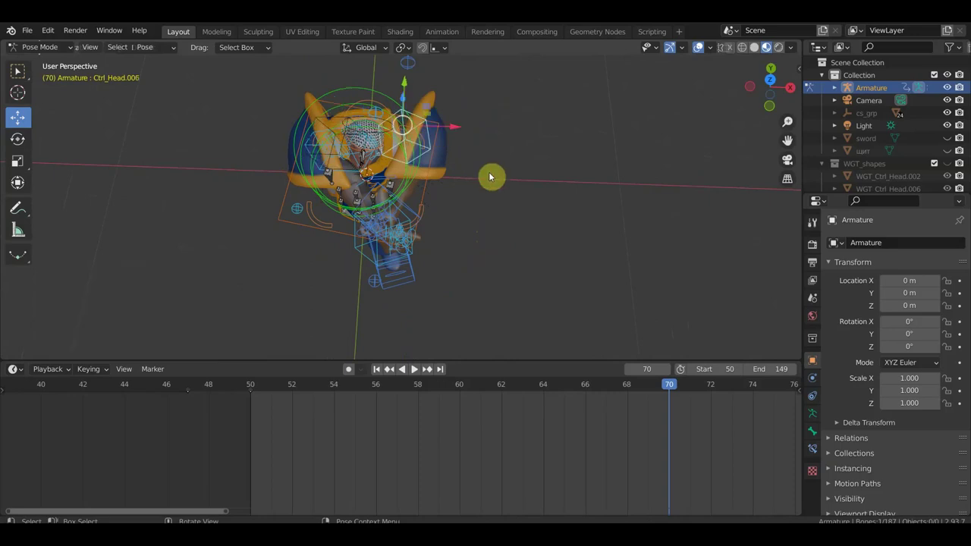
key(r)
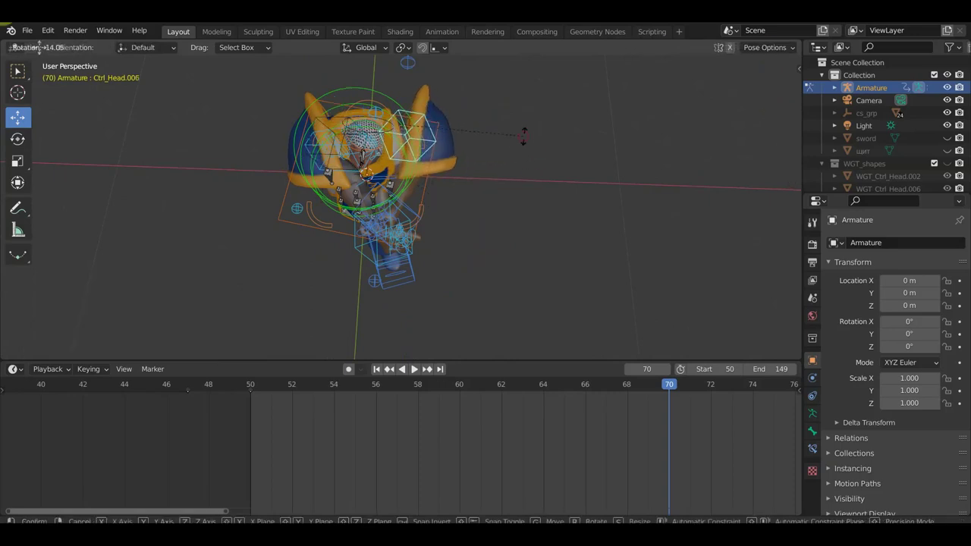
click(524, 136)
key(g)
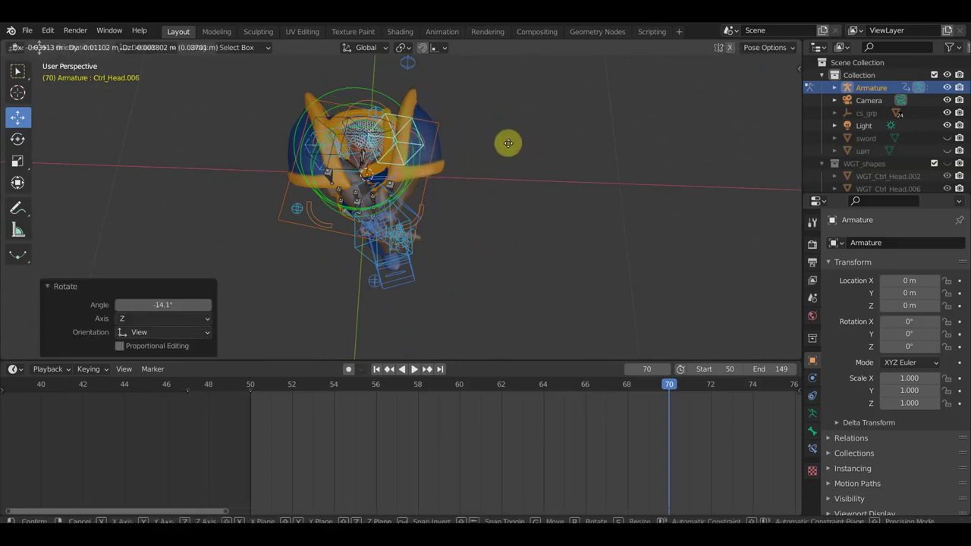
click(506, 145)
middle_drag(514, 151, 610, 63)
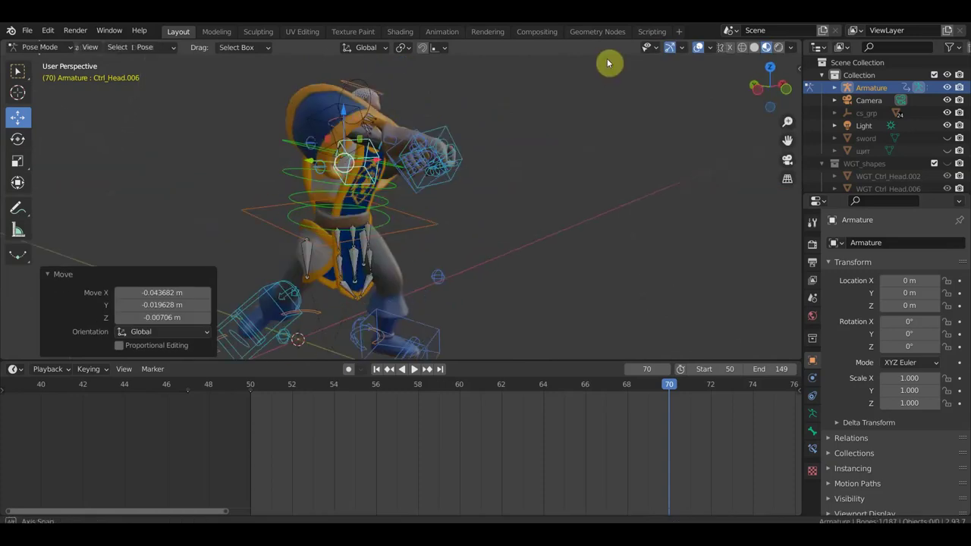
mouse_move(559, 145)
middle_down()
mouse_move(551, 155)
mouse_move(533, 148)
middle_up()
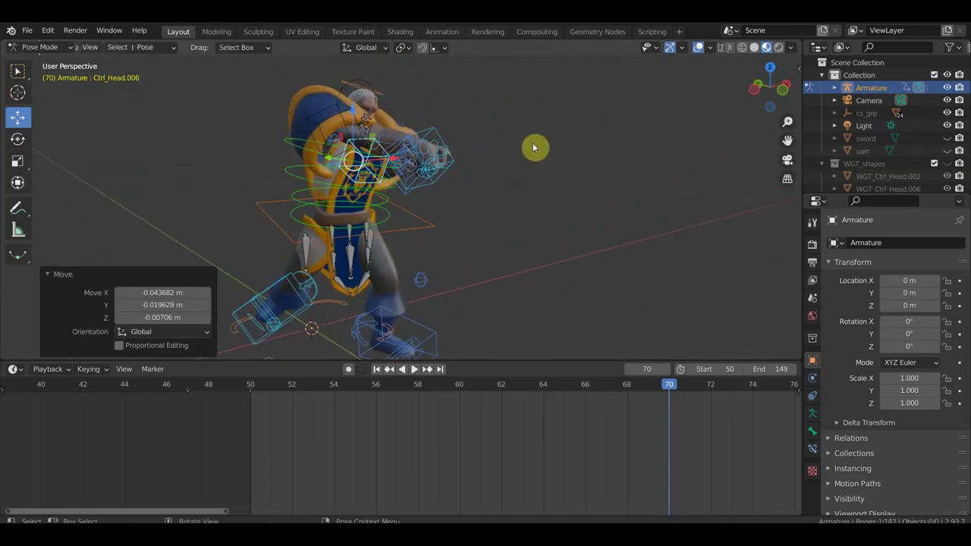
key(a)
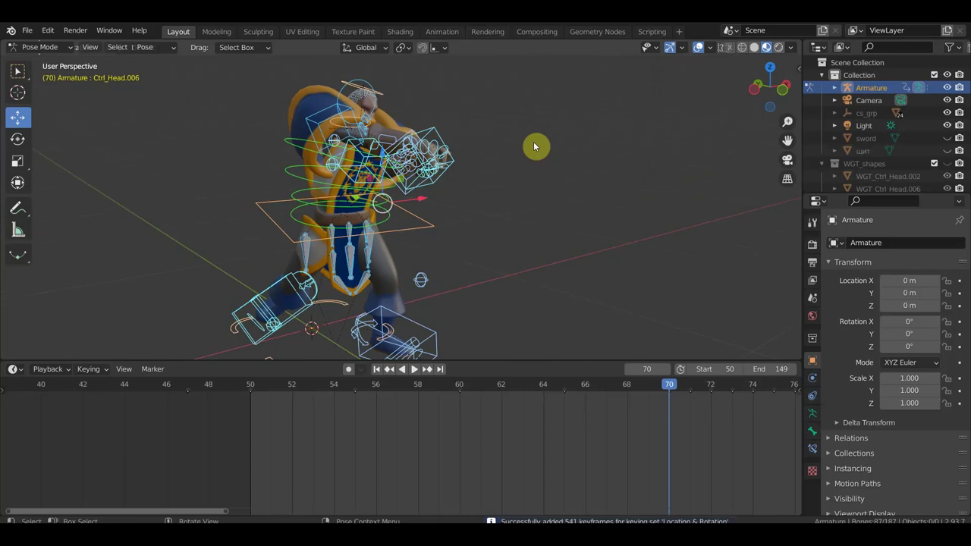
Jump to frame 65 and briefly hide the rig overlays to check the mesh
scroll(675, 402, down, 1)
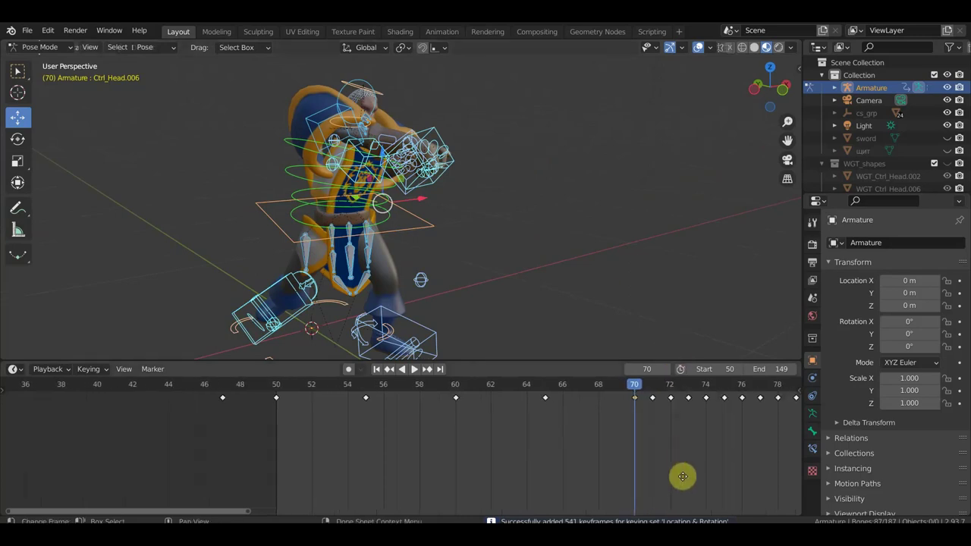
key(space)
click(546, 386)
mouse_move(558, 326)
middle_down()
mouse_move(570, 266)
mouse_move(607, 272)
middle_up()
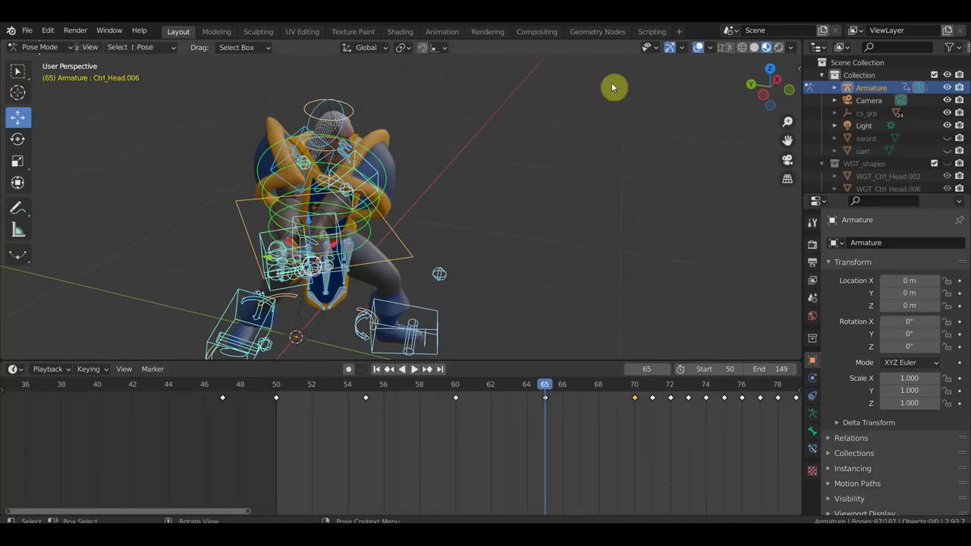
click(699, 48)
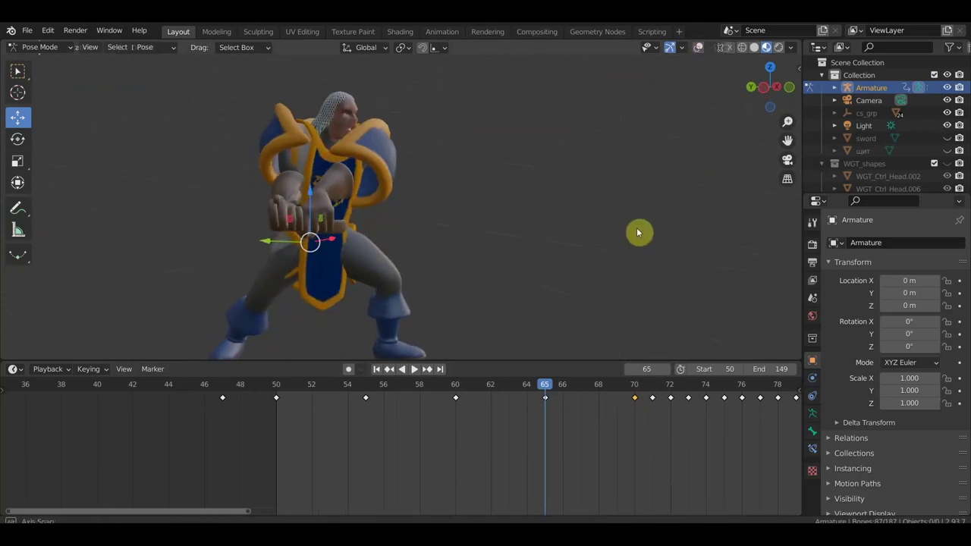
middle_drag(602, 233, 594, 230)
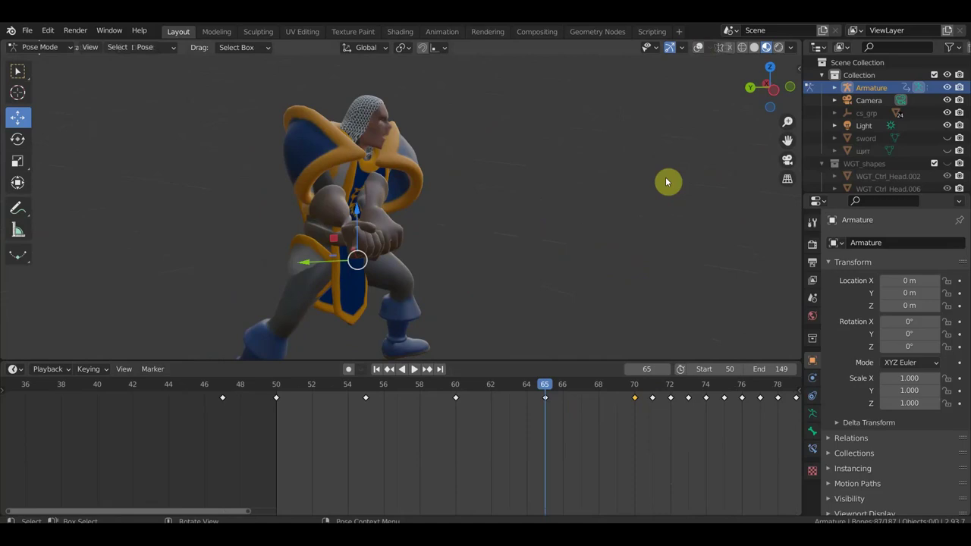
click(698, 47)
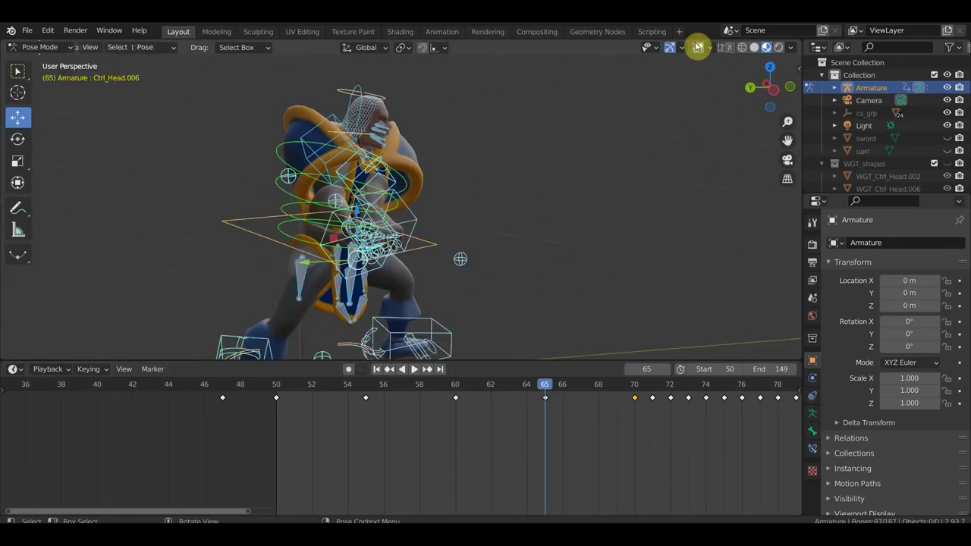
Select only Ctrl_Head.007, rotate it 17.4° and move it slightly
click(328, 125)
middle_drag(524, 182, 493, 182)
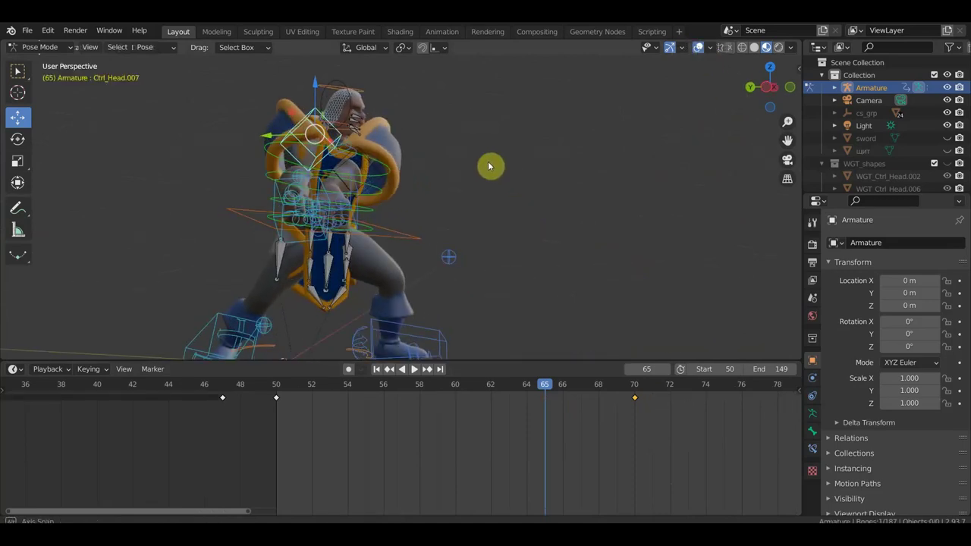
key(r)
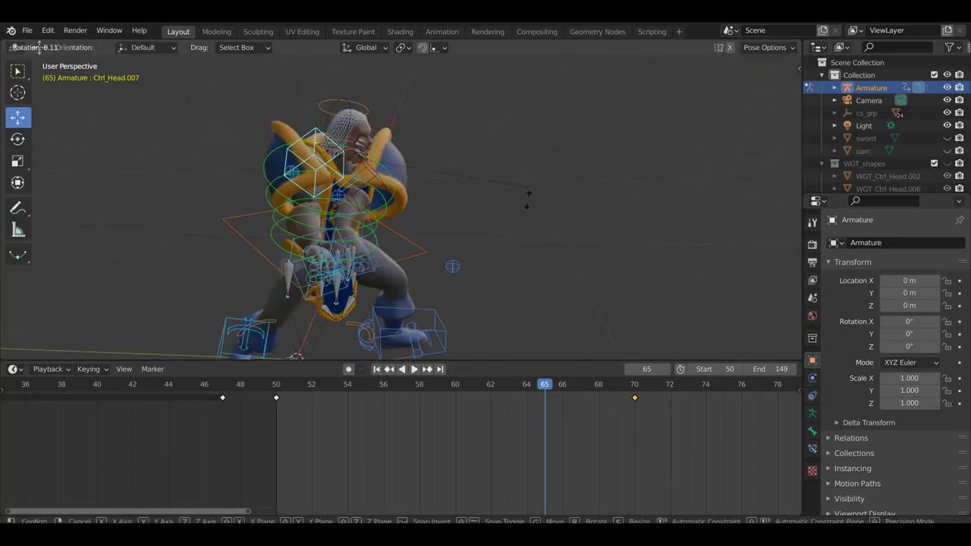
click(516, 257)
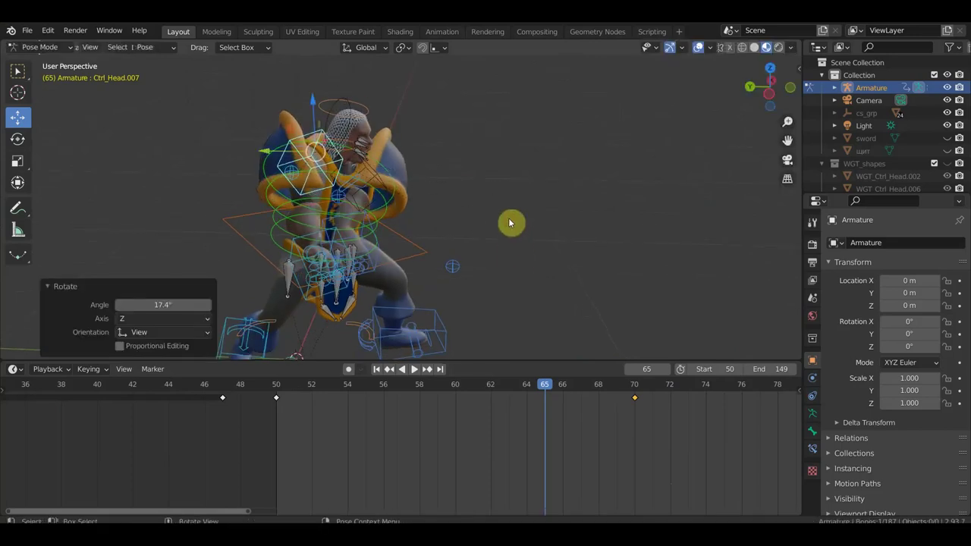
key(g)
click(524, 238)
Rotate the head control to 20.7°, select all bones, and scrub back to frame 57
mouse_move(525, 239)
middle_down()
mouse_move(545, 219)
mouse_move(541, 165)
middle_up()
key(r)
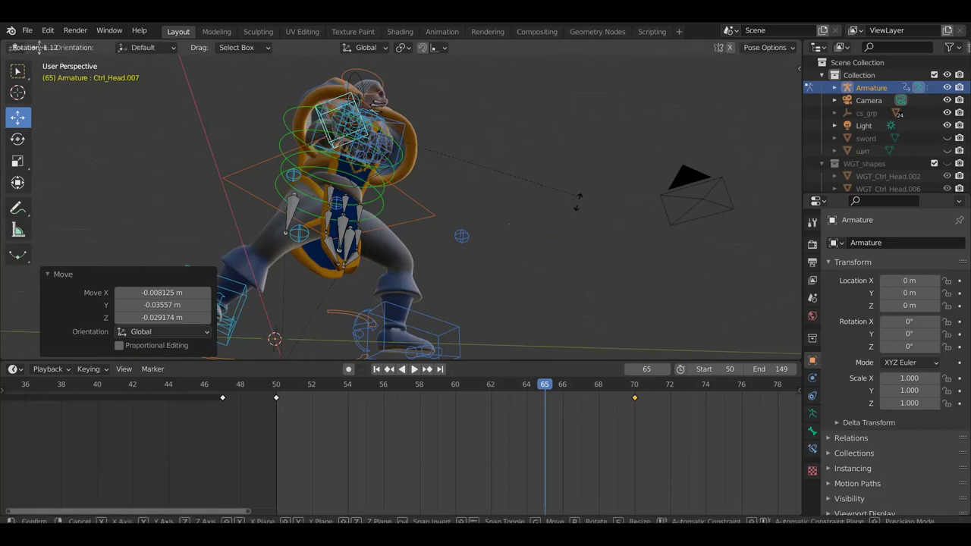
click(531, 268)
middle_drag(531, 268, 479, 326)
middle_drag(466, 217, 504, 185)
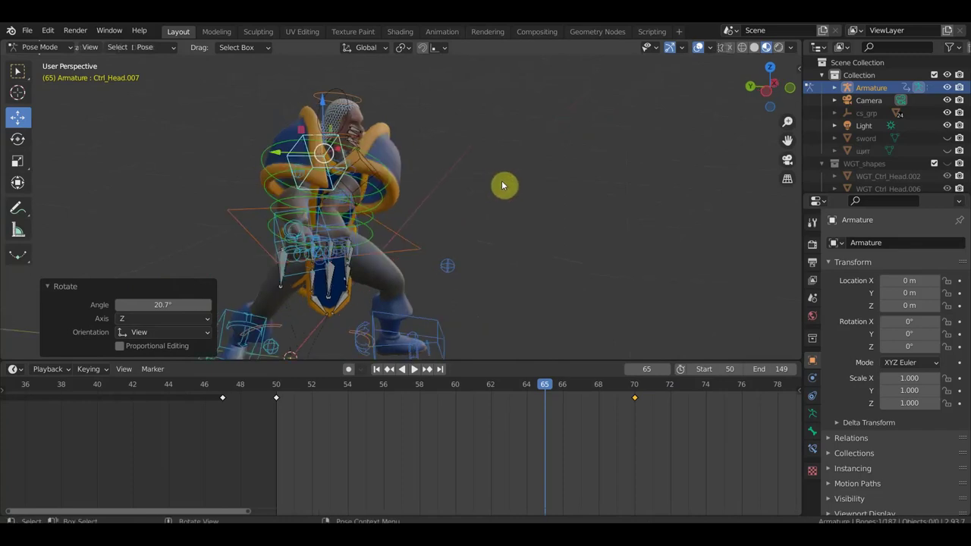
key(a)
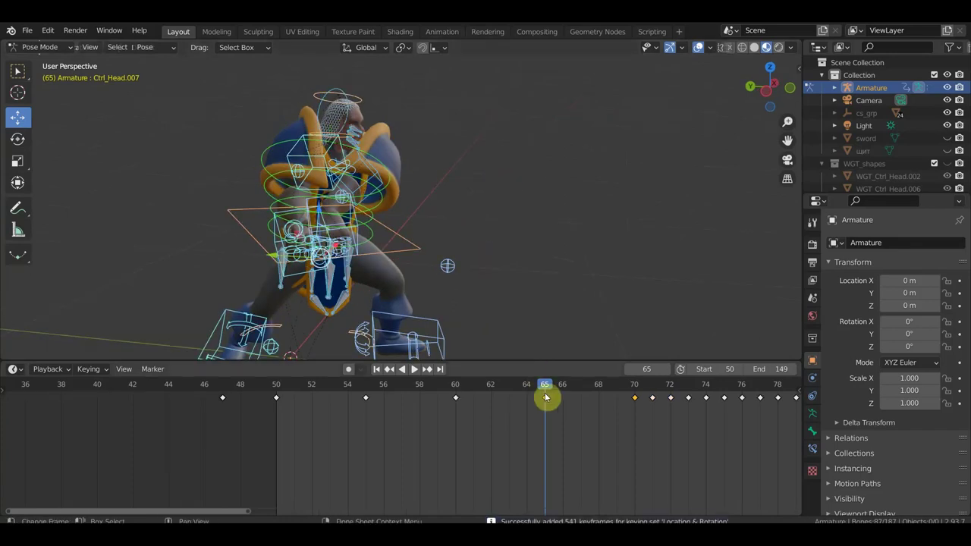
drag(545, 385, 280, 399)
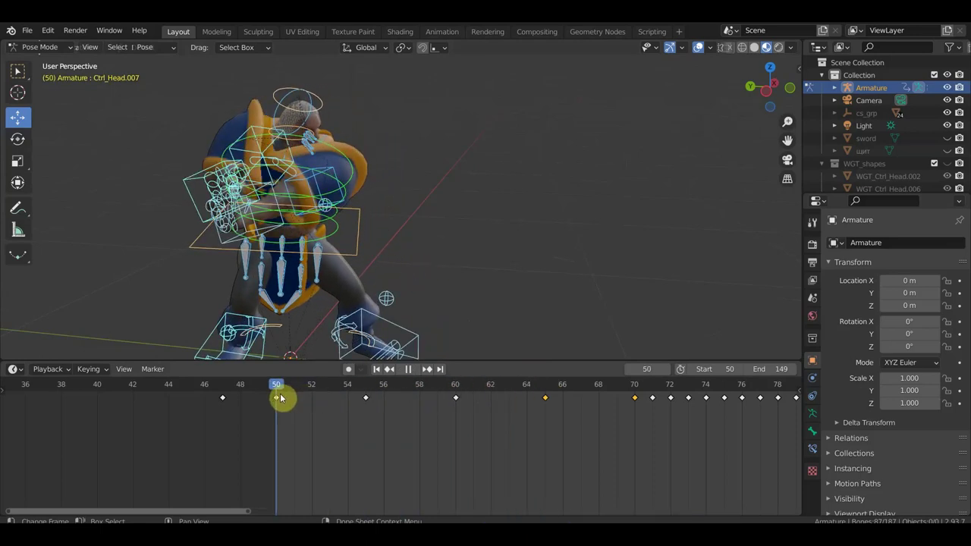
click(698, 47)
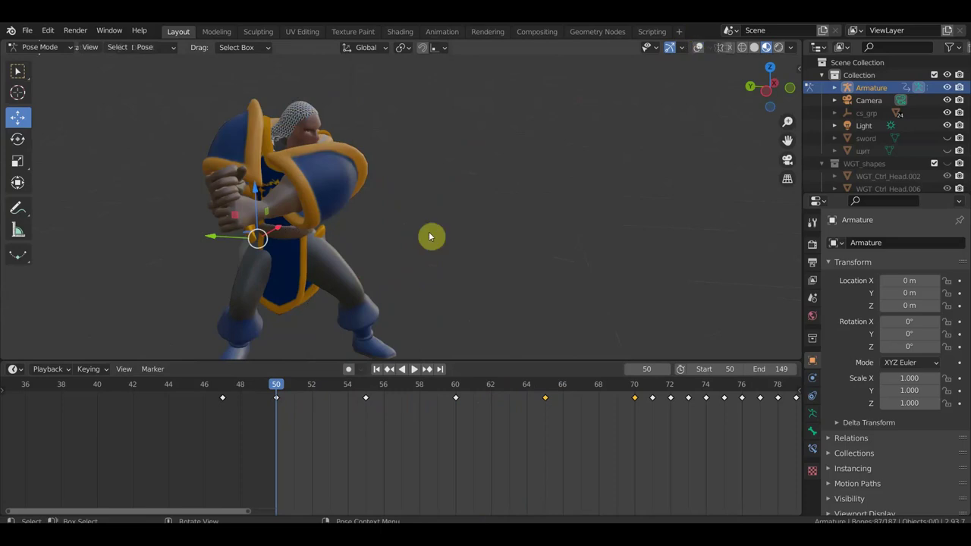
mouse_move(413, 247)
middle_down()
mouse_move(461, 243)
mouse_move(353, 122)
middle_up()
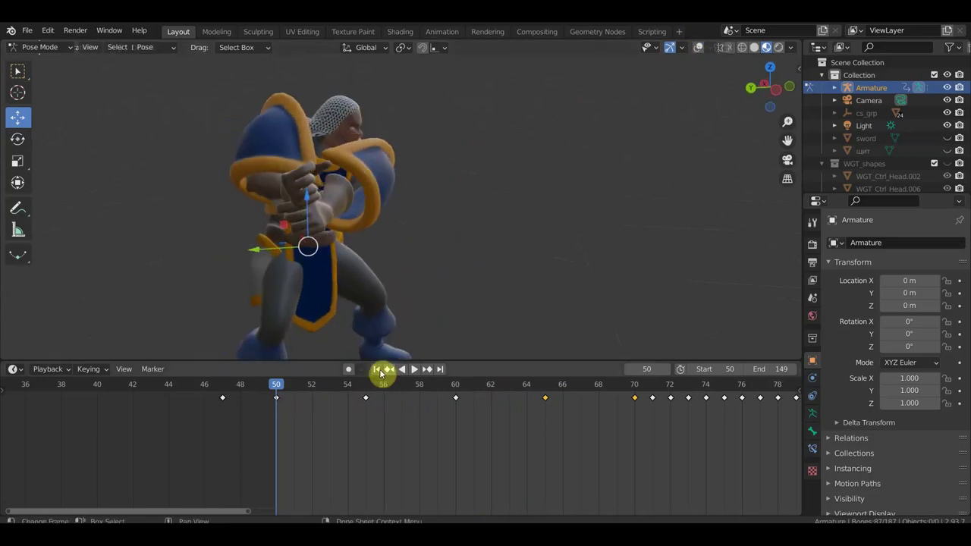
drag(278, 390, 638, 427)
mouse_move(597, 265)
middle_down()
mouse_move(381, 240)
mouse_move(420, 234)
mouse_move(417, 243)
mouse_move(308, 127)
mouse_move(379, 118)
mouse_move(400, 127)
mouse_move(413, 206)
mouse_move(411, 189)
mouse_move(397, 195)
mouse_move(355, 270)
mouse_move(372, 261)
mouse_move(393, 140)
middle_up()
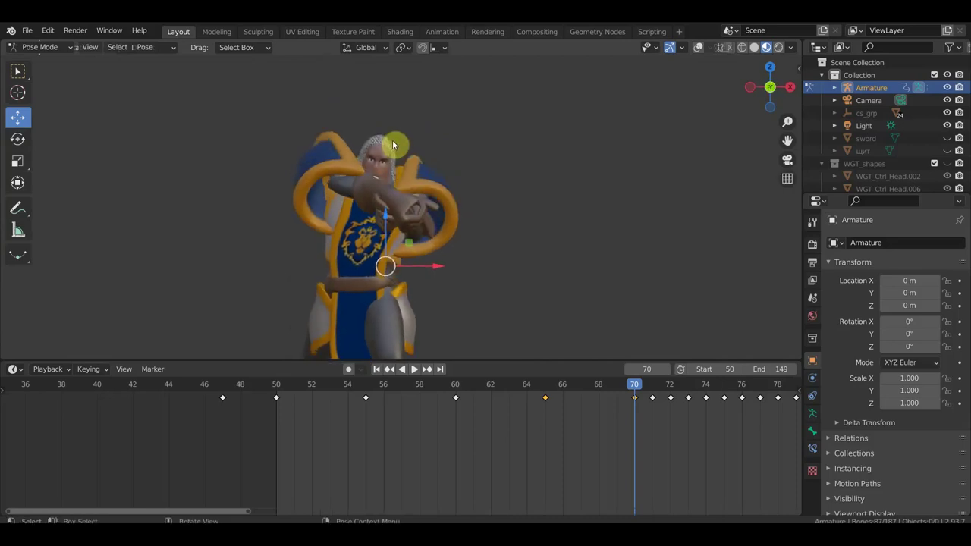
middle_drag(372, 189, 483, 189)
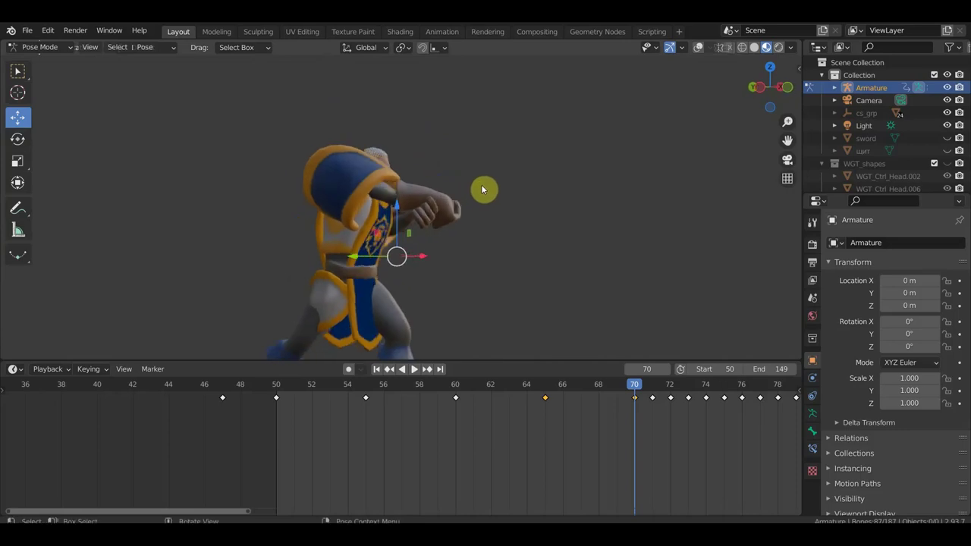
key(KP_1)
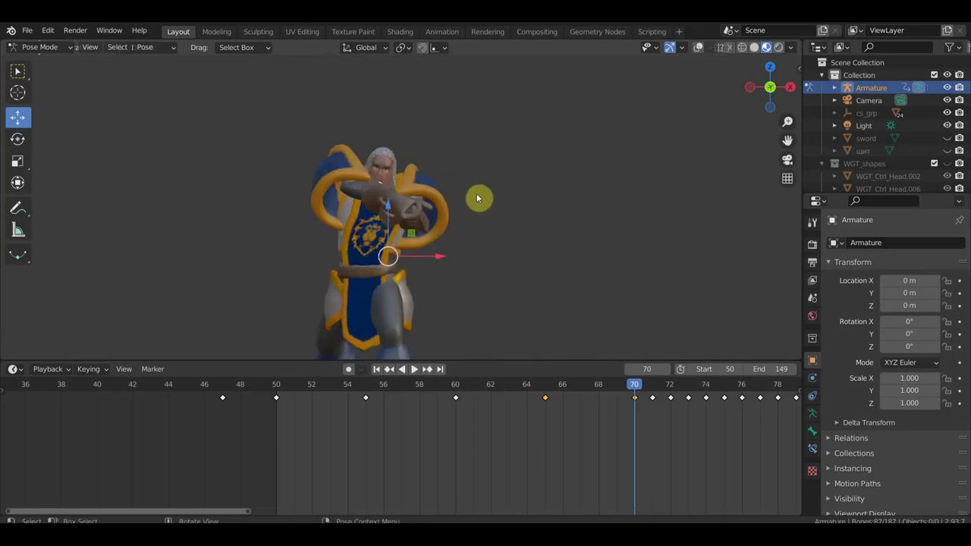
scroll(480, 202, up, 1)
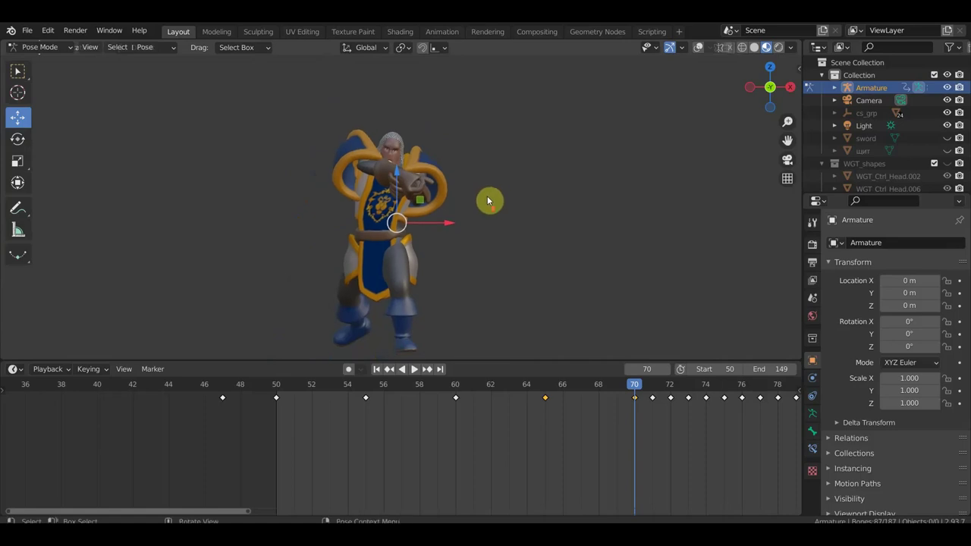
scroll(488, 211, up, 2)
mouse_move(489, 211)
middle_down()
mouse_move(563, 217)
mouse_move(518, 251)
middle_up()
View the torso more frontally and turn the rig bones and overlays on
scroll(411, 230, up, 2)
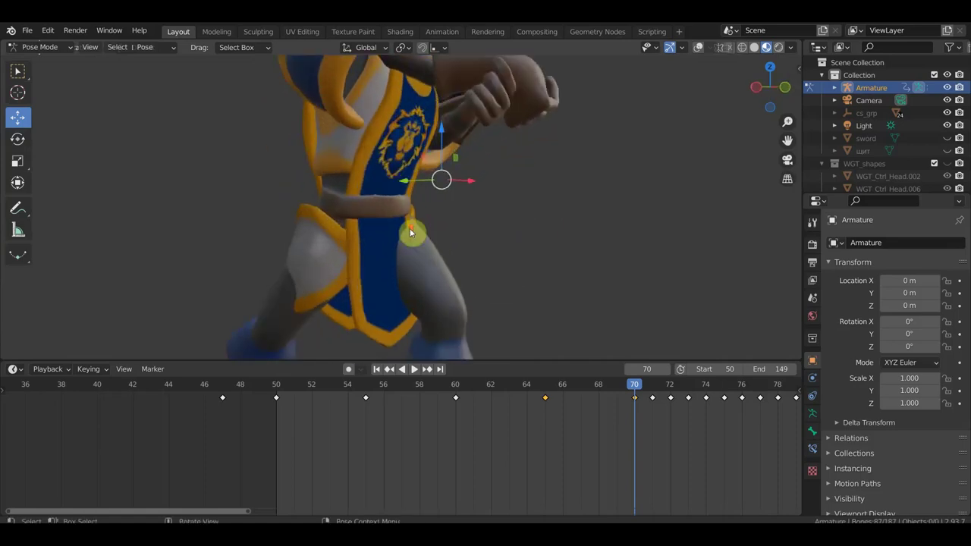
scroll(411, 220, up, 2)
mouse_move(426, 211)
middle_down()
mouse_move(241, 221)
mouse_move(175, 213)
mouse_move(385, 226)
mouse_move(342, 226)
mouse_move(408, 210)
mouse_move(413, 222)
mouse_move(382, 232)
mouse_move(358, 229)
mouse_move(533, 205)
mouse_move(641, 205)
mouse_move(330, 230)
mouse_move(559, 217)
middle_up()
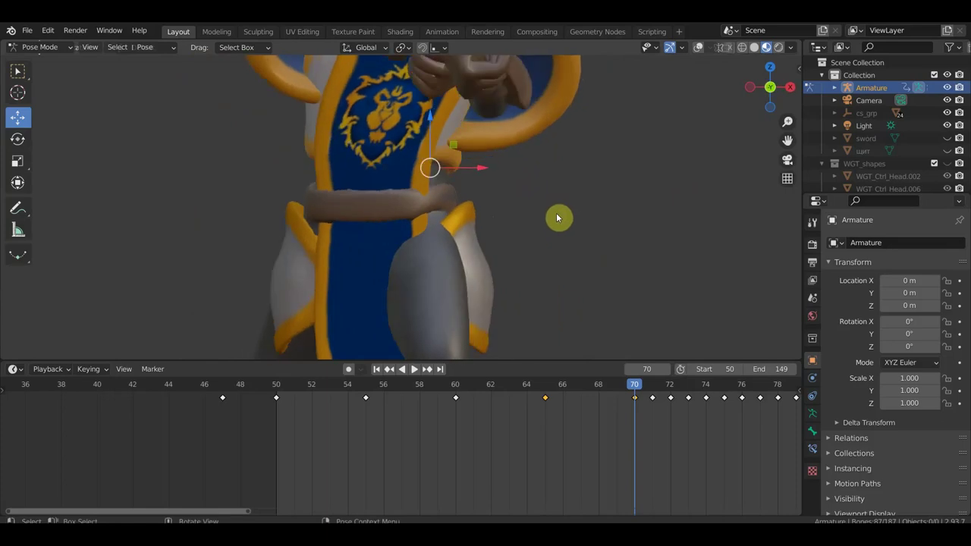
click(696, 49)
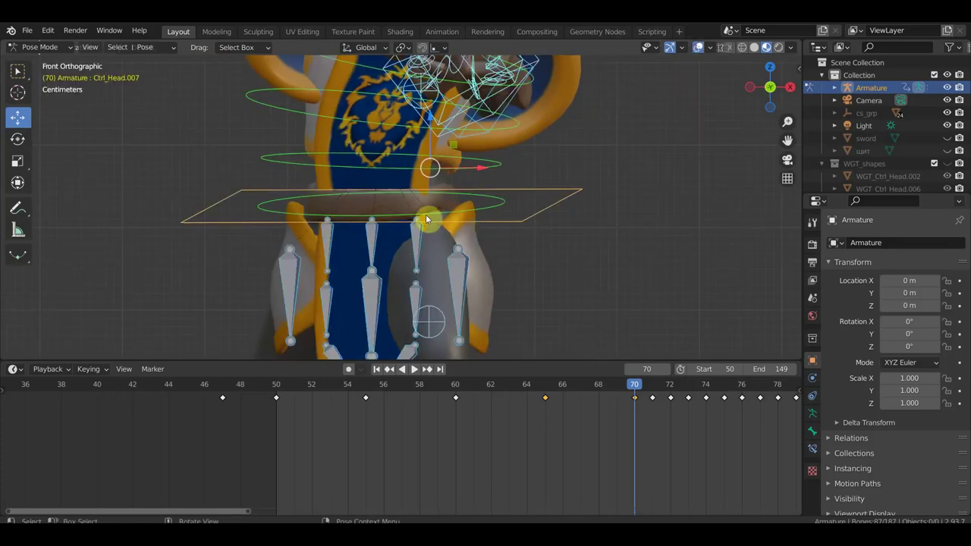
click(47, 47)
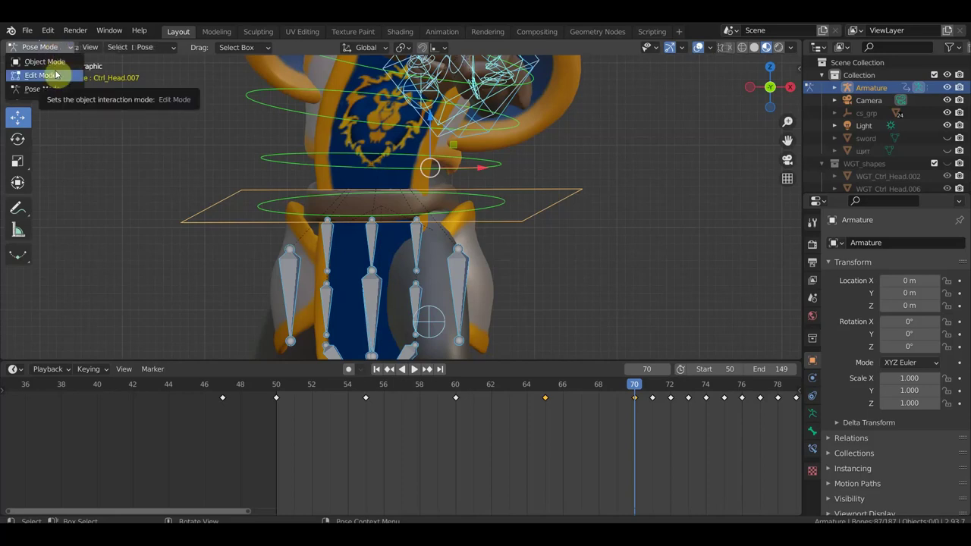
key(Escape)
Set the current frame to 47 and switch the armature into Edit Mode
click(221, 390)
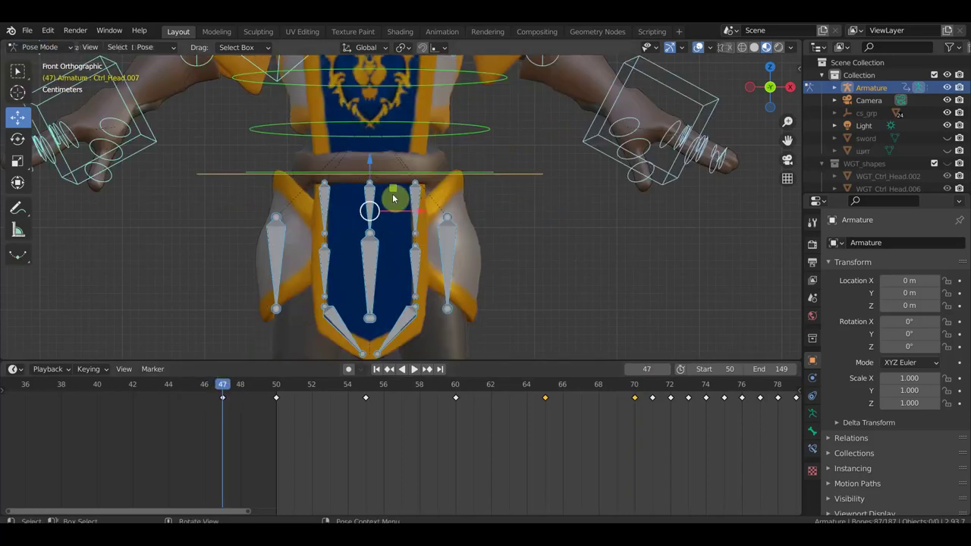
scroll(371, 212, down, 3)
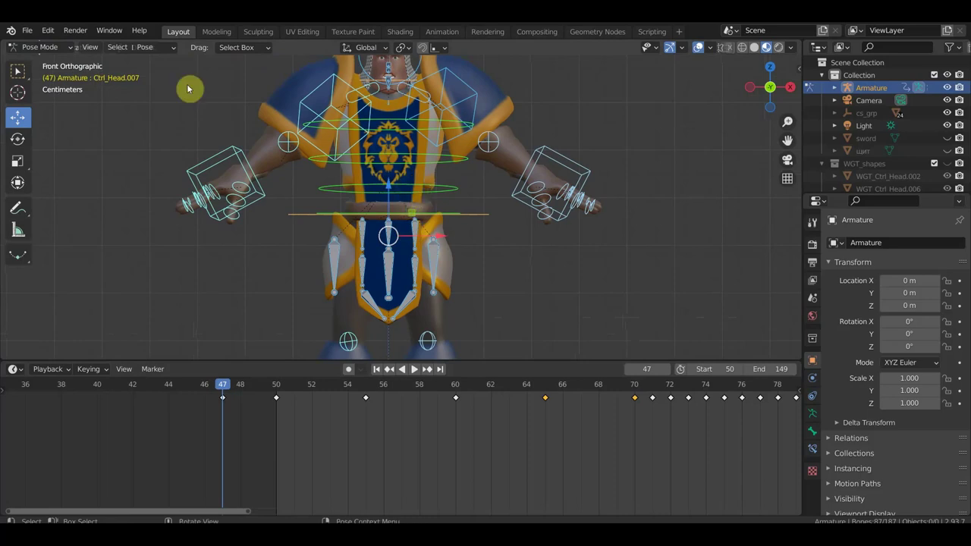
click(42, 47)
click(44, 76)
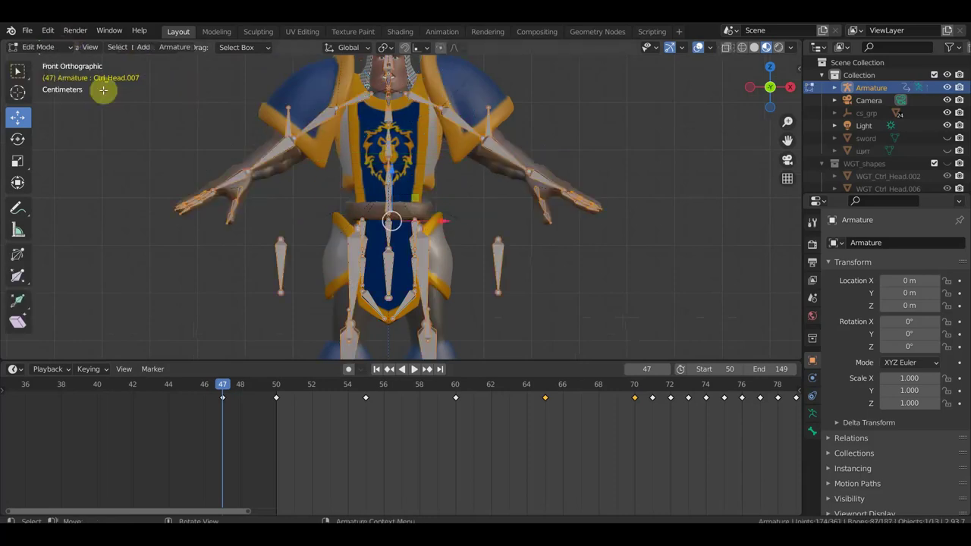
Raise the Ctrl_Spine bone 0.020344 m along Z in Edit Mode
scroll(390, 195, up, 3)
mouse_move(390, 194)
middle_down()
mouse_move(428, 217)
mouse_move(339, 220)
middle_up()
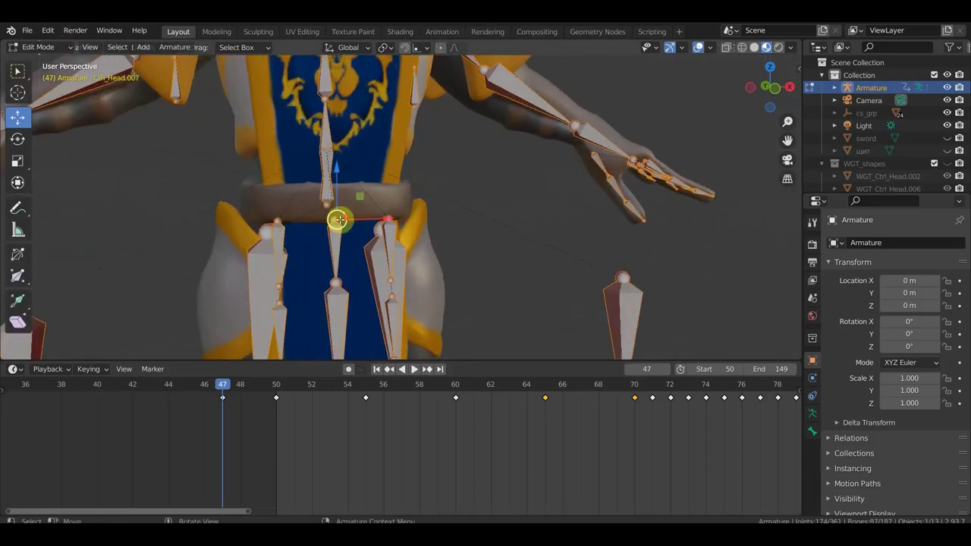
mouse_move(336, 158)
middle_down()
mouse_move(390, 180)
mouse_move(217, 221)
mouse_move(316, 220)
middle_up()
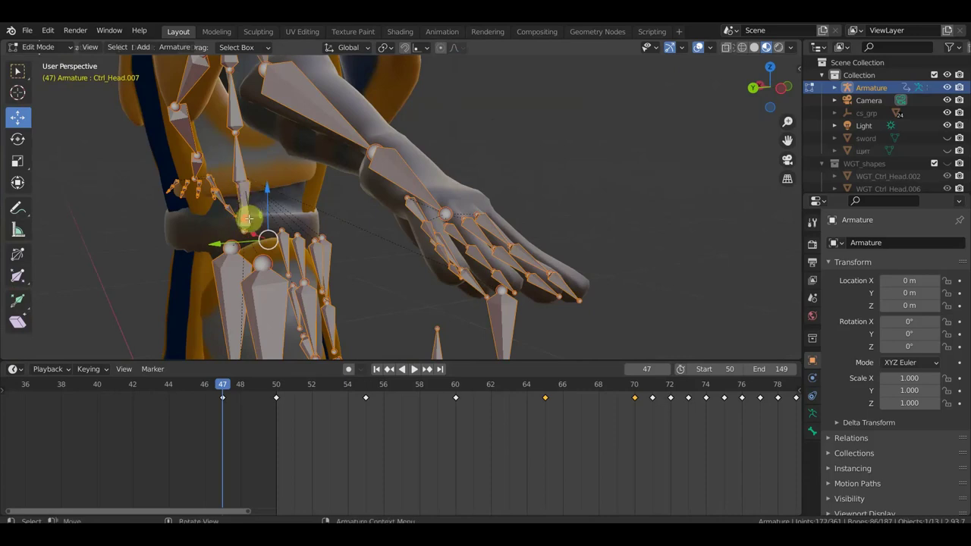
click(260, 207)
click(252, 173)
click(238, 161)
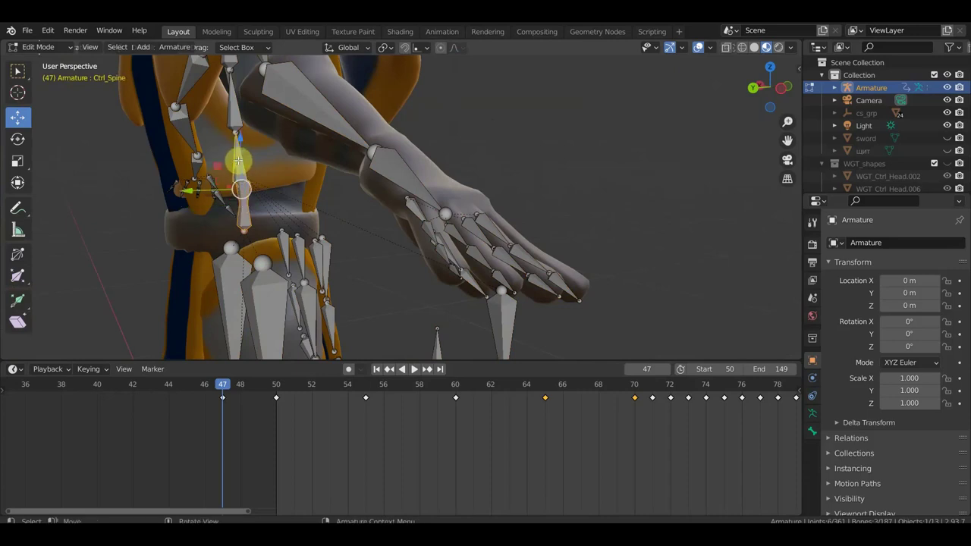
drag(240, 138, 241, 135)
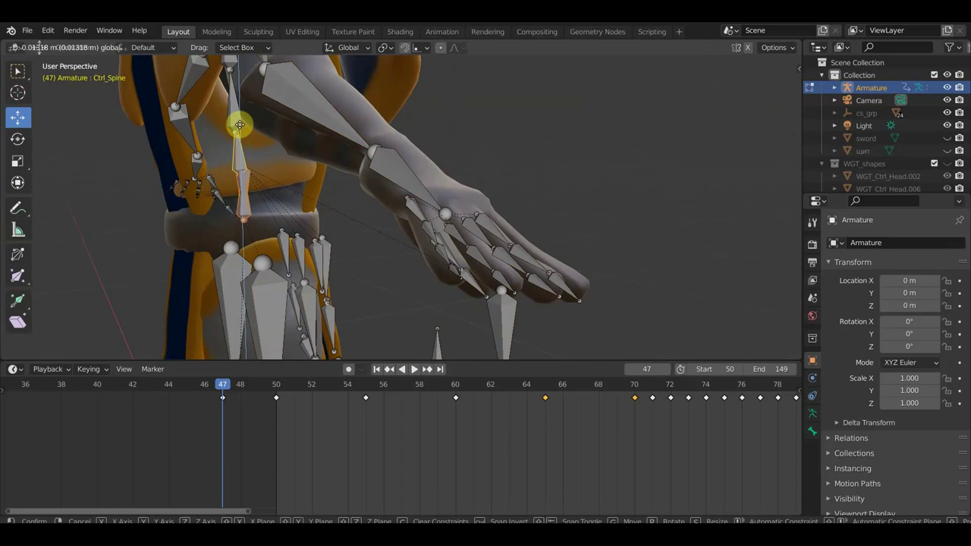
drag(239, 119, 239, 119)
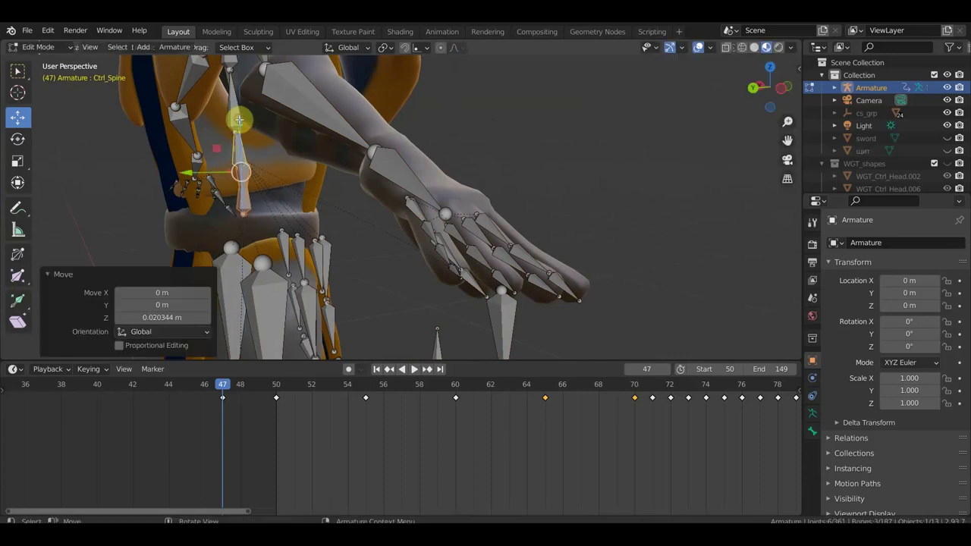
Select the Ctrl_Spine1 bone and orbit for a wider view of the armature
click(237, 120)
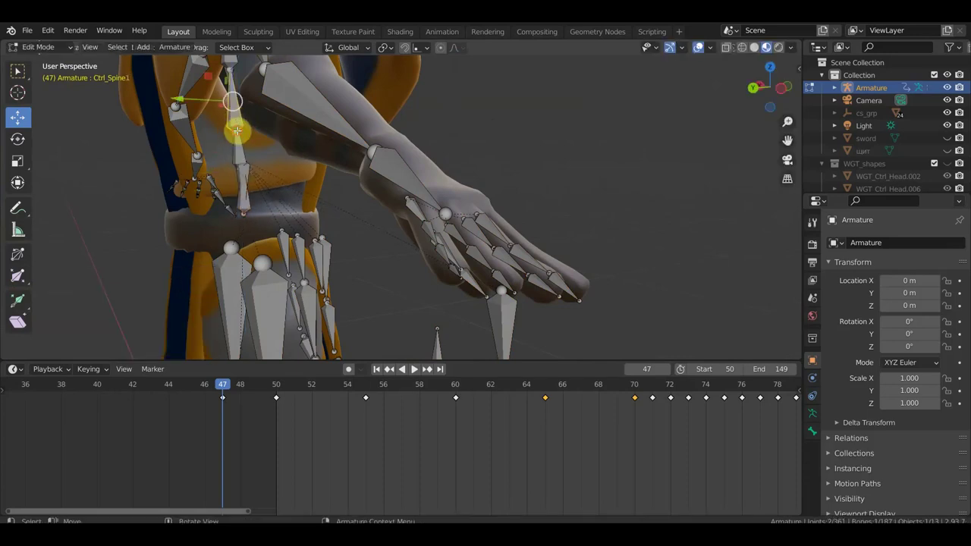
click(239, 135)
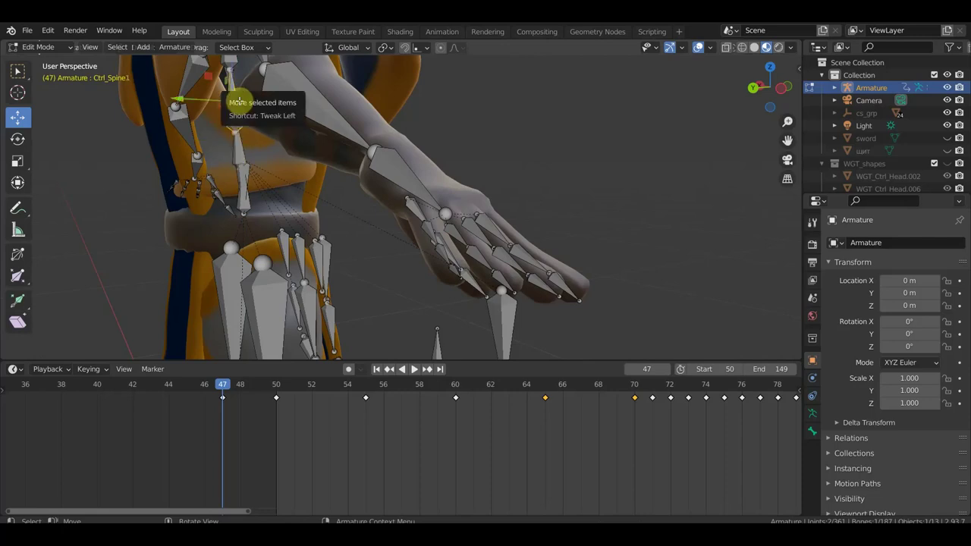
middle_drag(236, 90, 235, 97)
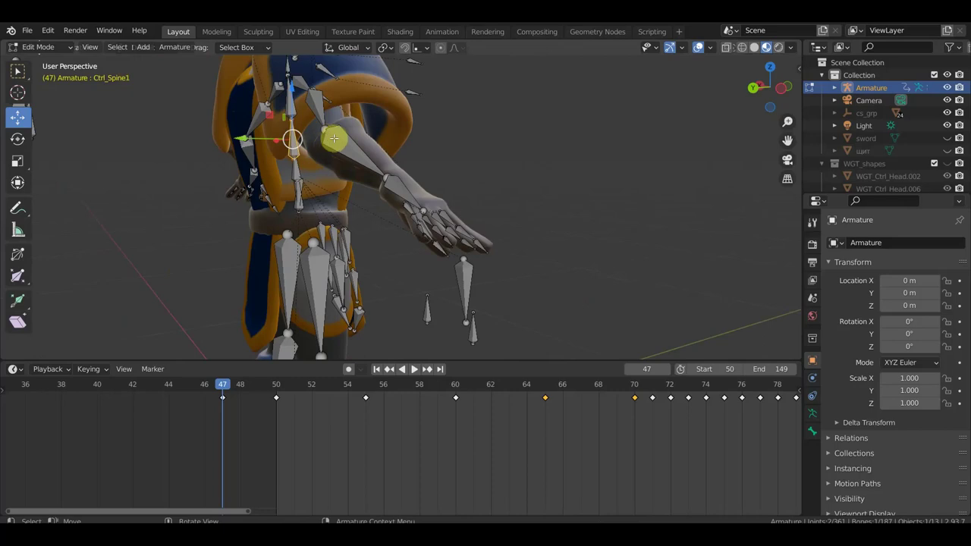
Scale Ctrl_Spine1 down and lift it 0.00632 m along Z
key(s)
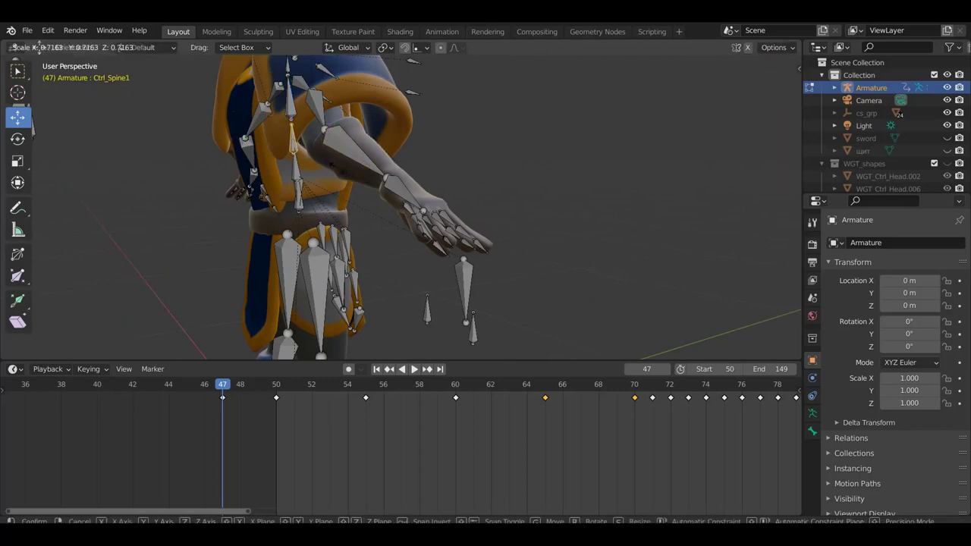
click(336, 169)
key(g)
key(z)
click(291, 85)
scroll(311, 112, up, 5)
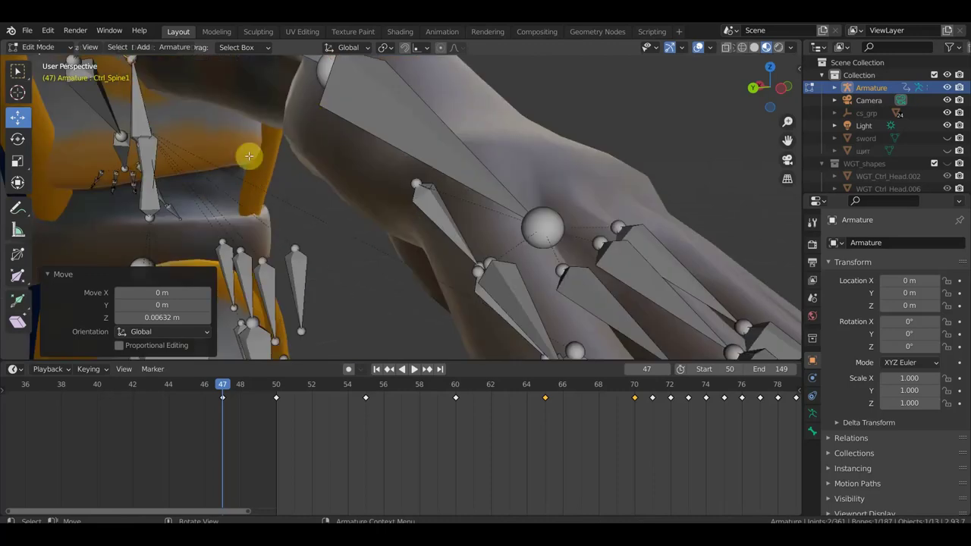
middle_drag(266, 148, 146, 219)
scroll(146, 219, down, 5)
mouse_move(275, 201)
middle_down()
mouse_move(256, 202)
mouse_move(275, 208)
mouse_move(262, 185)
mouse_move(213, 201)
mouse_move(154, 196)
middle_up()
Check the armature from the front view, then switch back to Object Mode
key(KP_1)
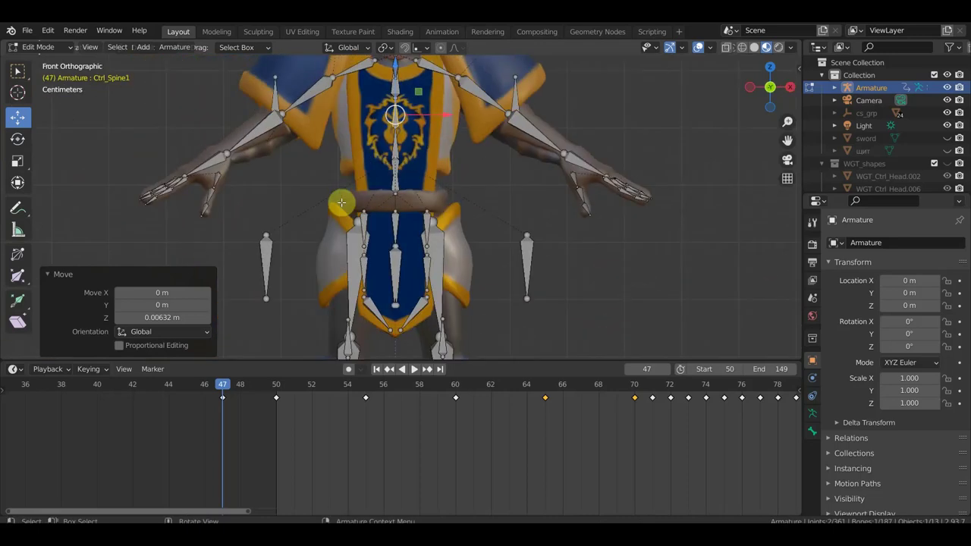
scroll(384, 183, up, 2)
scroll(391, 176, up, 2)
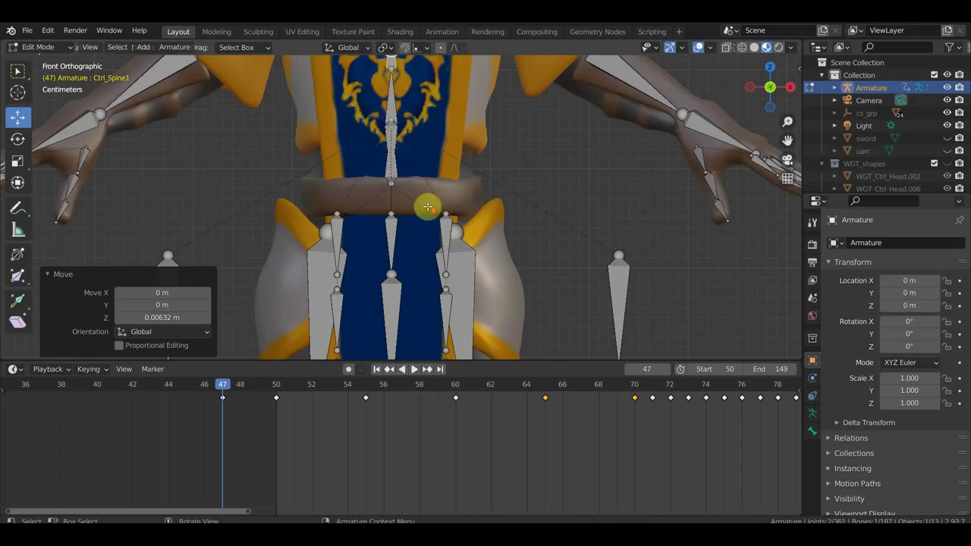
scroll(428, 206, down, 2)
mouse_move(411, 196)
middle_down()
mouse_move(425, 205)
mouse_move(641, 195)
middle_up()
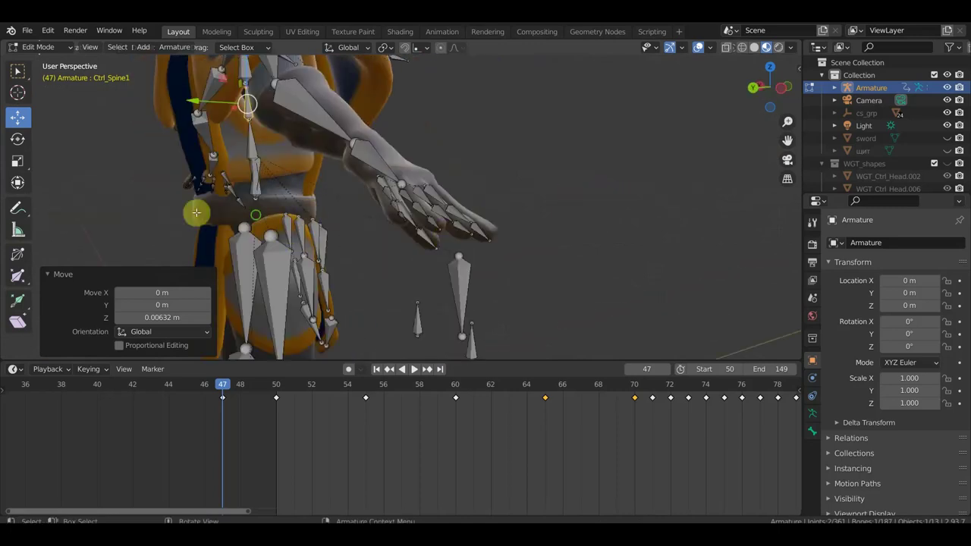
middle_drag(195, 210, 314, 213)
mouse_move(422, 206)
middle_down()
mouse_move(258, 214)
mouse_move(251, 205)
middle_up()
key(KP_1)
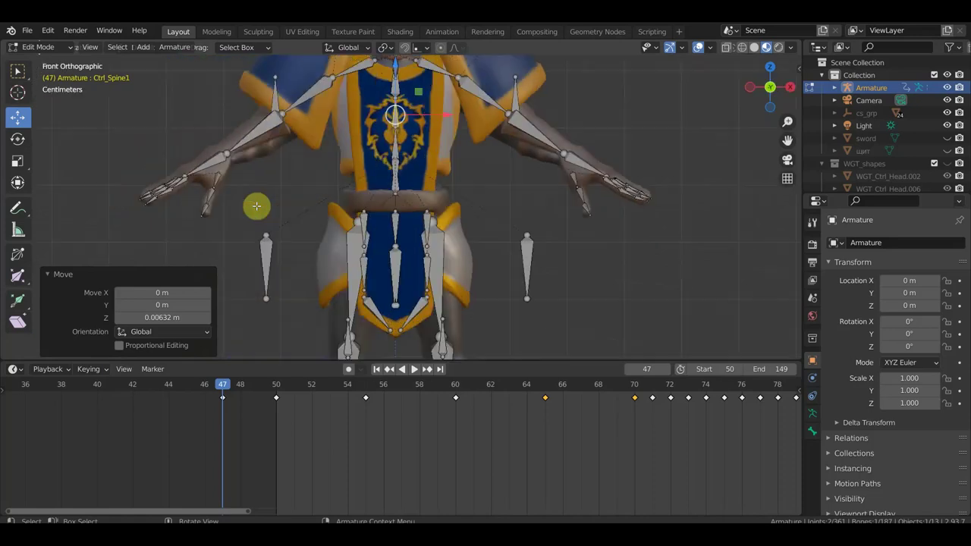
scroll(422, 184, down, 1)
scroll(434, 179, down, 1)
scroll(340, 191, down, 1)
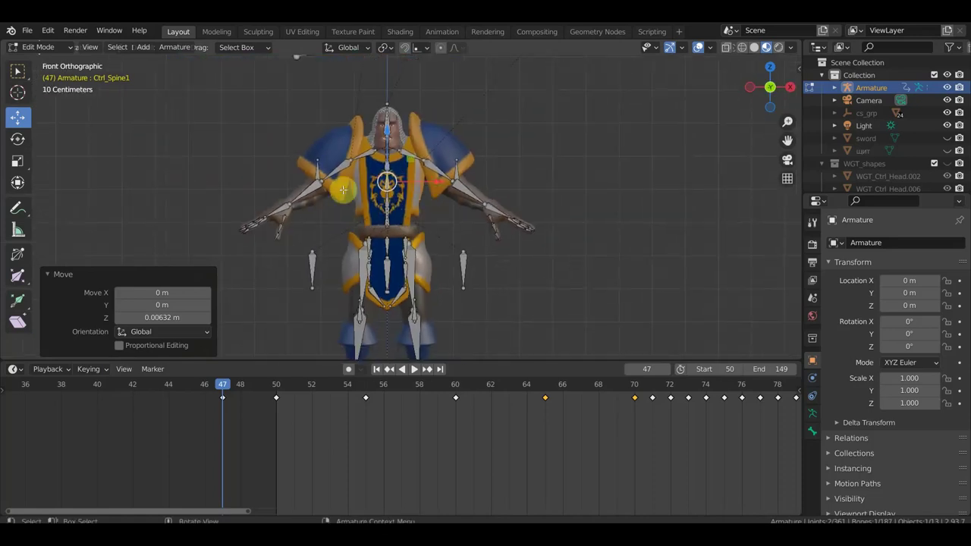
click(45, 48)
click(47, 62)
scroll(391, 177, up, 1)
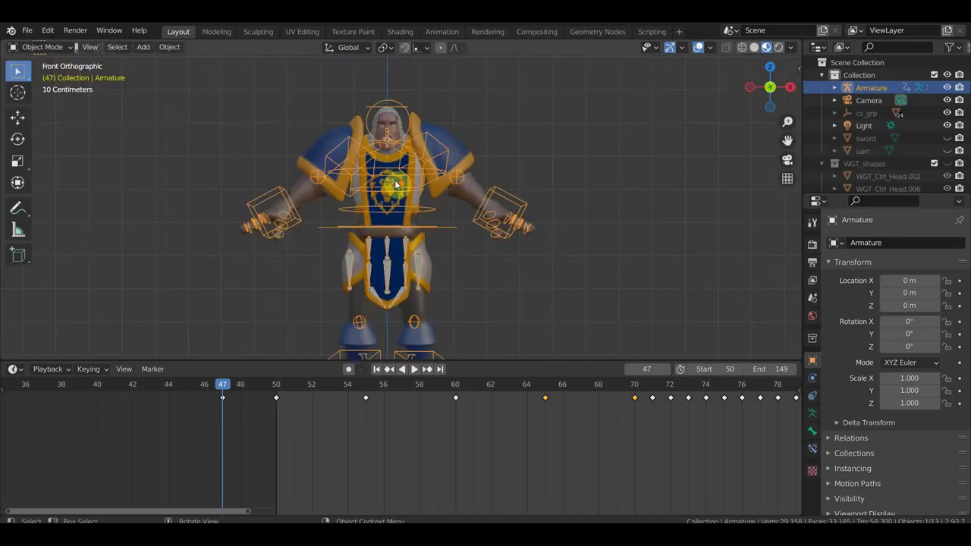
Parent the ткань лев and солдат meshes to the Armature with Automatic Weights
scroll(394, 180, up, 2)
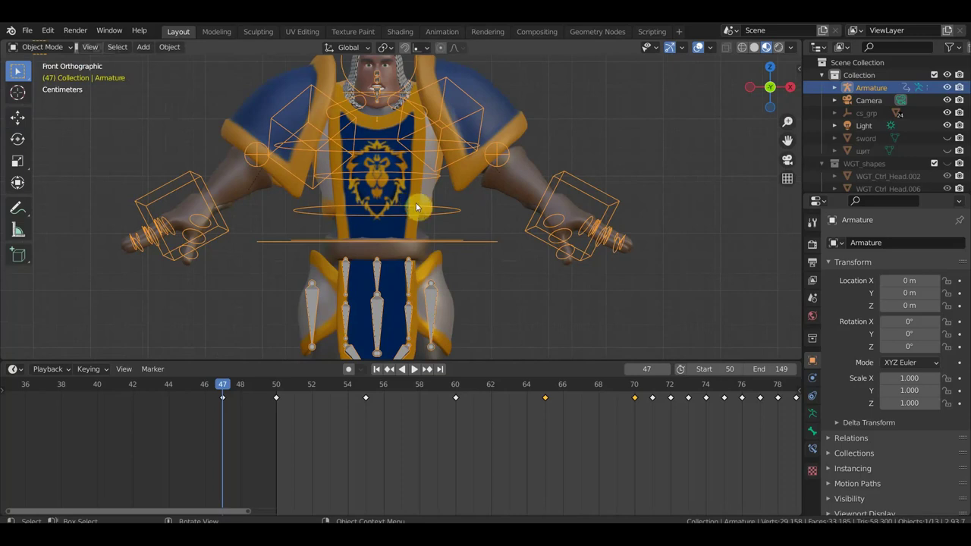
mouse_move(430, 127)
shift+middle_down()
mouse_move(440, 180)
mouse_move(408, 157)
shift+middle_up()
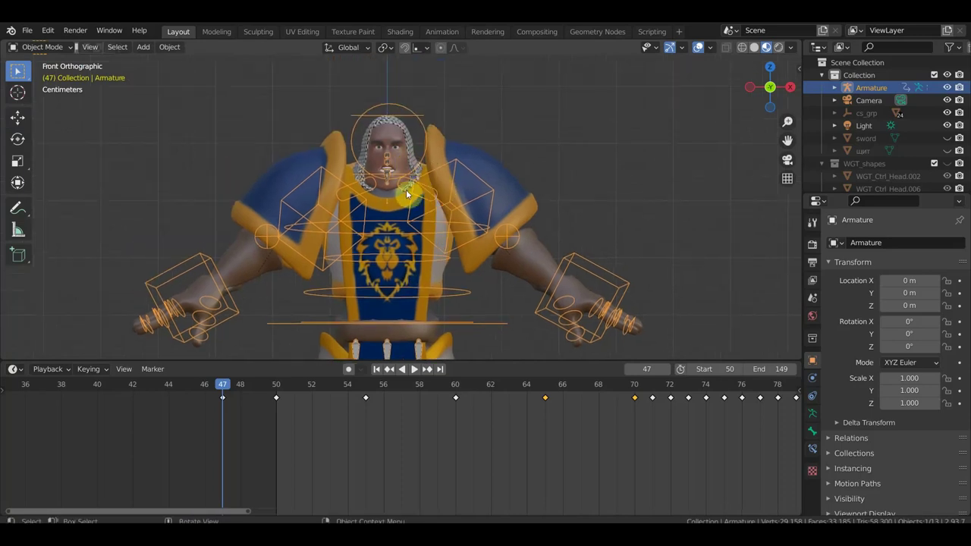
click(408, 316)
shift+middle_drag(435, 310, 434, 192)
mouse_move(386, 290)
middle_down()
mouse_move(414, 302)
mouse_move(413, 284)
mouse_move(389, 314)
middle_up()
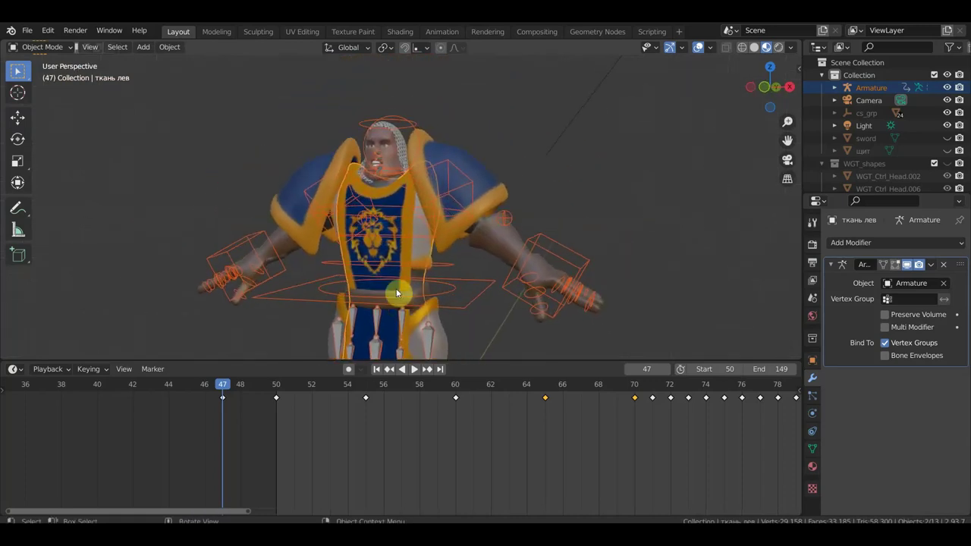
scroll(404, 163, up, 2)
shift+click(384, 133)
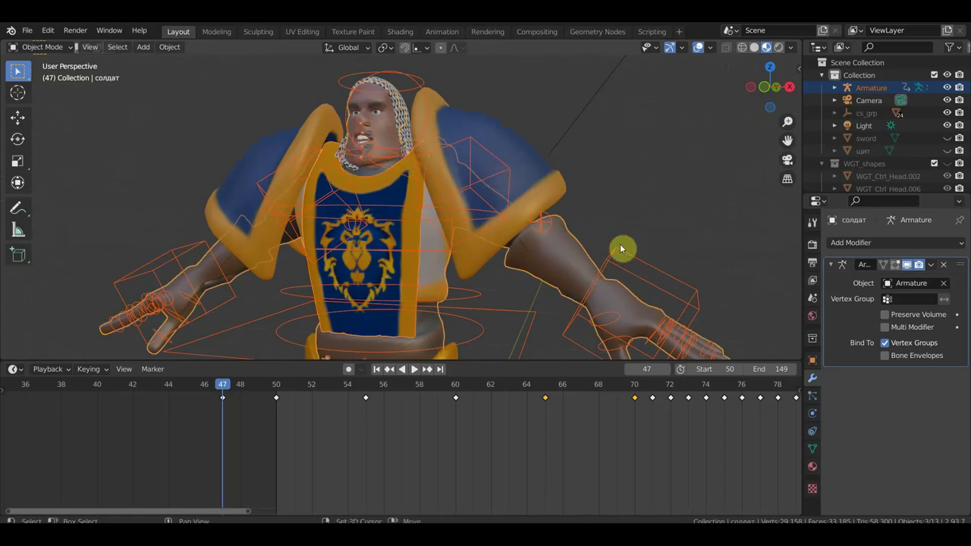
shift+click(635, 261)
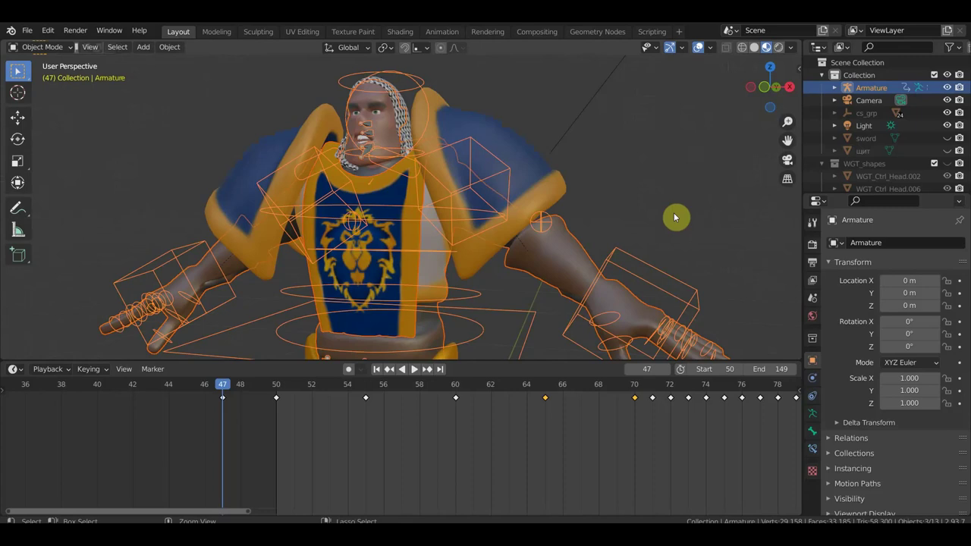
key(ctrl+p)
click(675, 203)
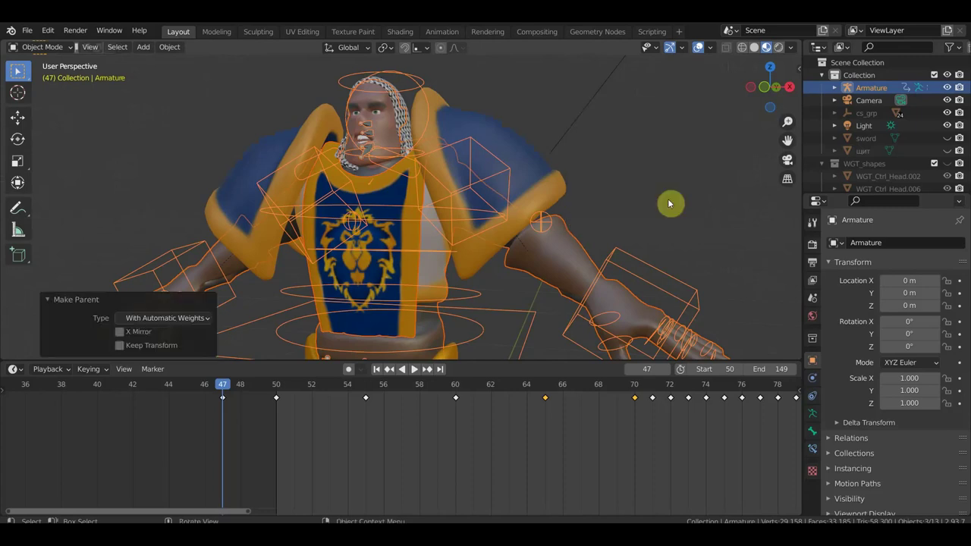
Frame the upper body and play the animation to test the deformation
scroll(603, 239, down, 3)
shift+middle_drag(597, 245, 626, 205)
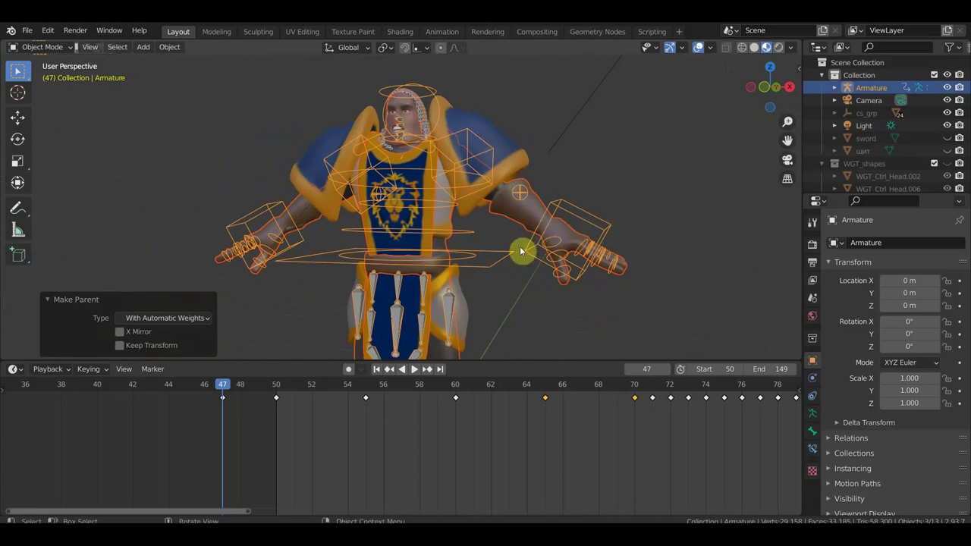
key(space)
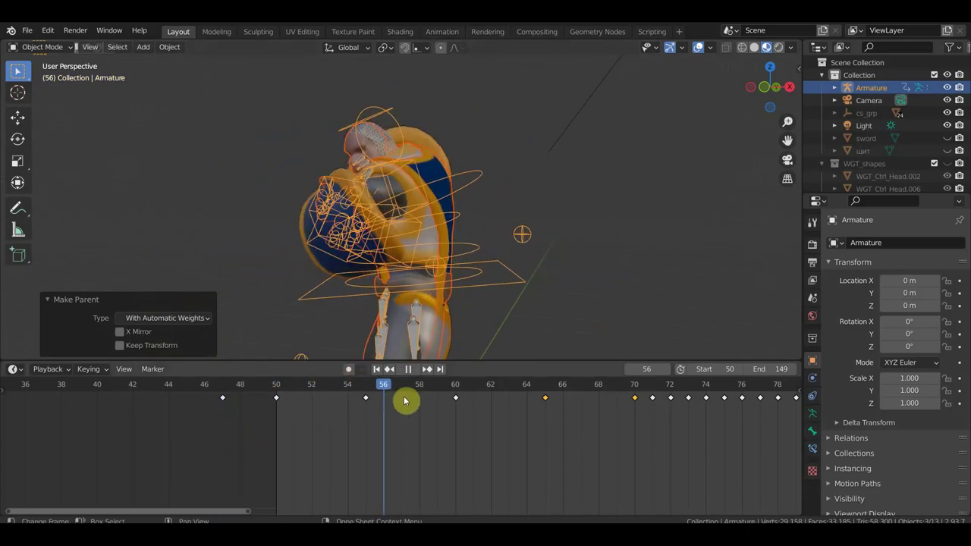
Stop playback at frame 65 and orbit around the skinned knight's pose
key(space)
mouse_move(483, 327)
middle_down()
mouse_move(677, 256)
mouse_move(525, 244)
mouse_move(581, 245)
mouse_move(440, 225)
mouse_move(462, 224)
mouse_move(431, 222)
mouse_move(425, 211)
mouse_move(371, 215)
middle_up()
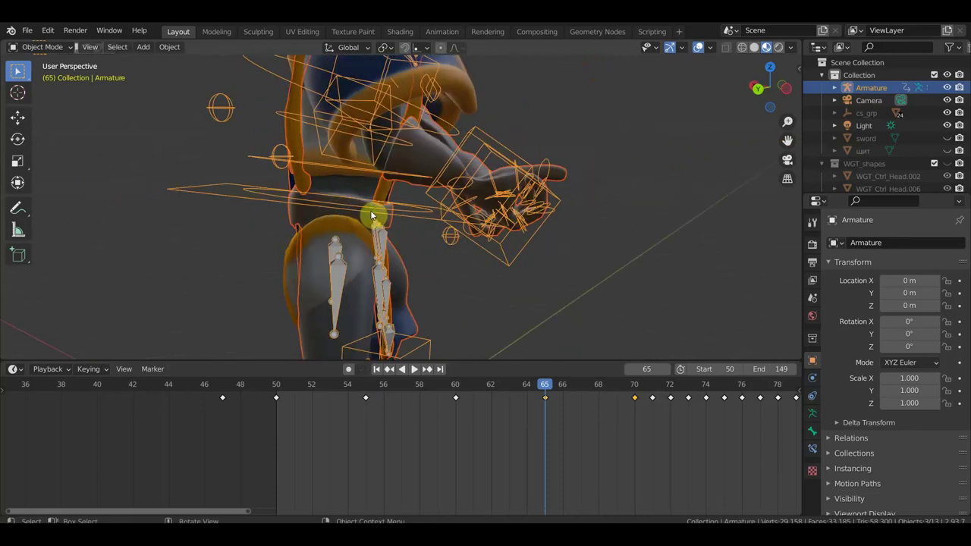
middle_drag(417, 232, 237, 220)
scroll(379, 203, up, 3)
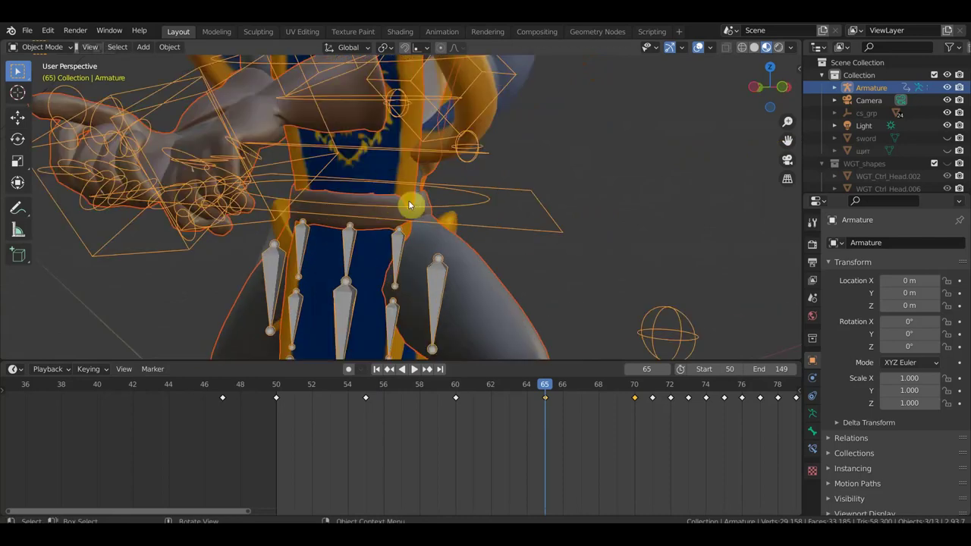
mouse_move(425, 201)
middle_down()
mouse_move(347, 206)
mouse_move(400, 199)
mouse_move(609, 217)
mouse_move(451, 211)
mouse_move(508, 211)
mouse_move(498, 205)
middle_up()
scroll(499, 205, down, 3)
scroll(487, 205, down, 2)
scroll(468, 214, down, 2)
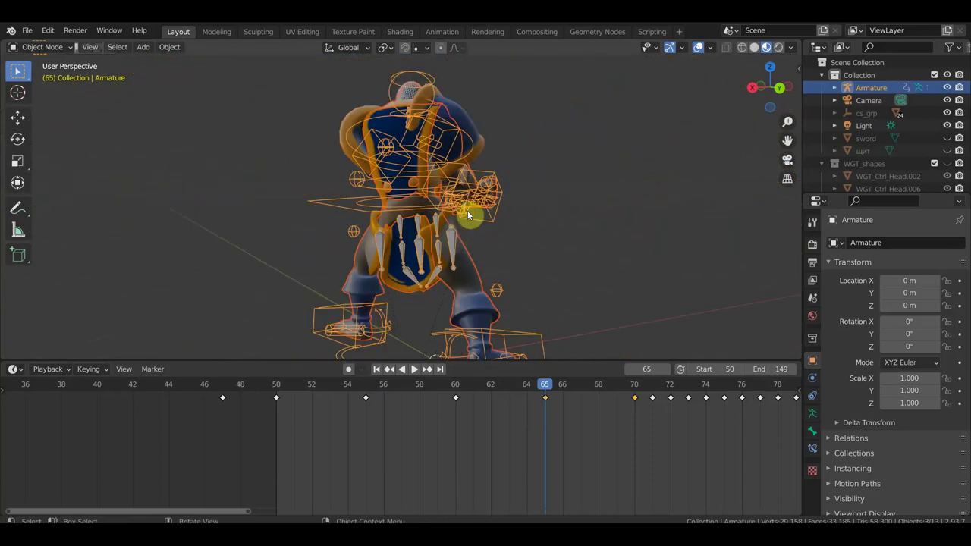
Compare front and right orthographic views, ending in front view with overlays hidden
key(KP_1)
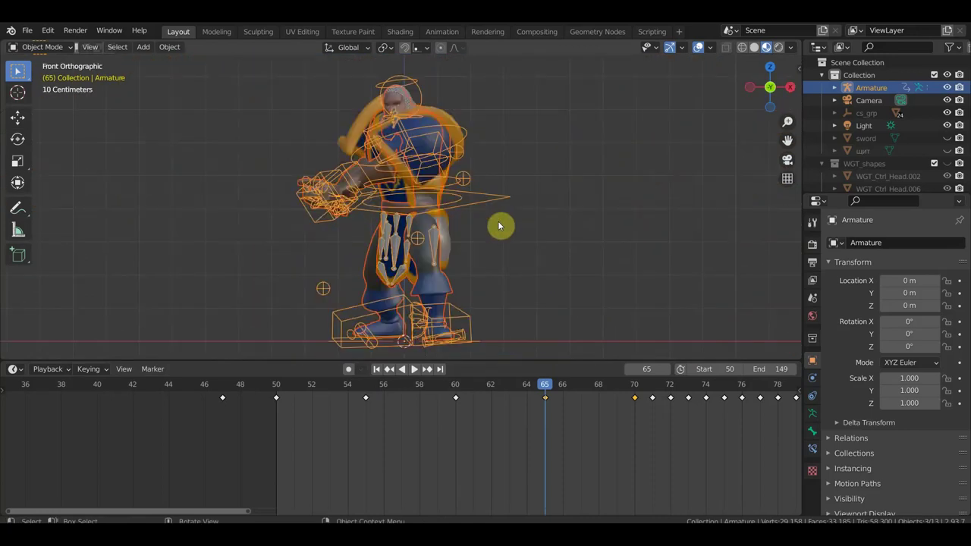
key(KP_3)
key(KP_1)
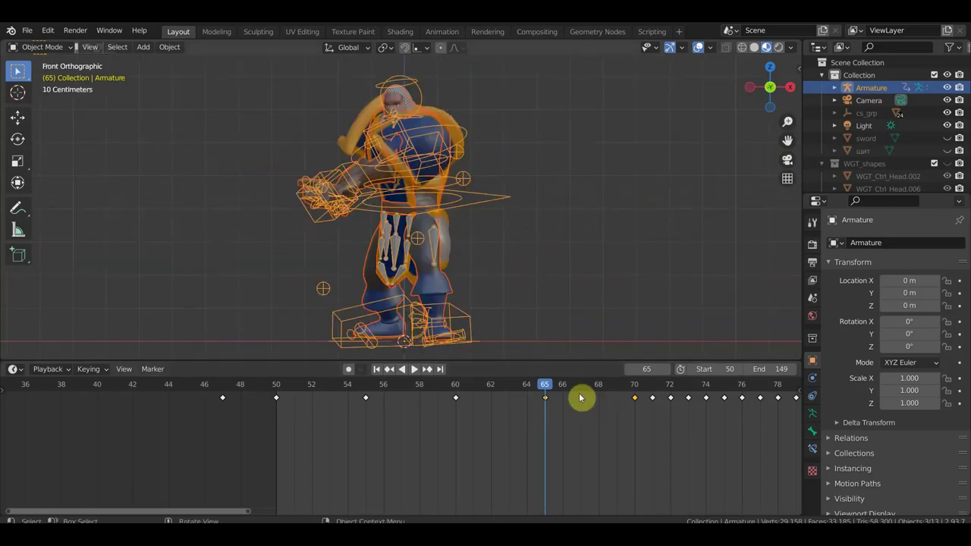
click(699, 47)
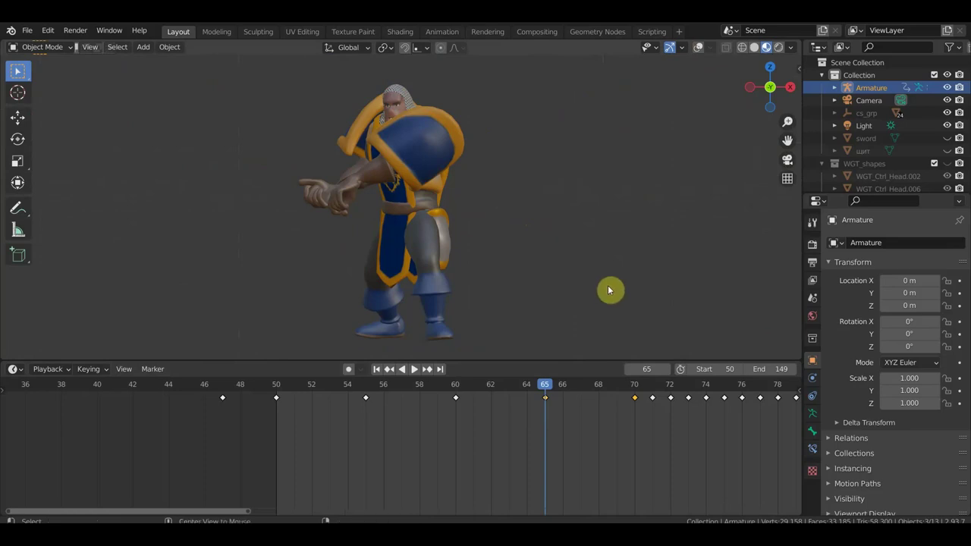
Unhide the shield and sword with viewport overlays turned off
key(alt+h)
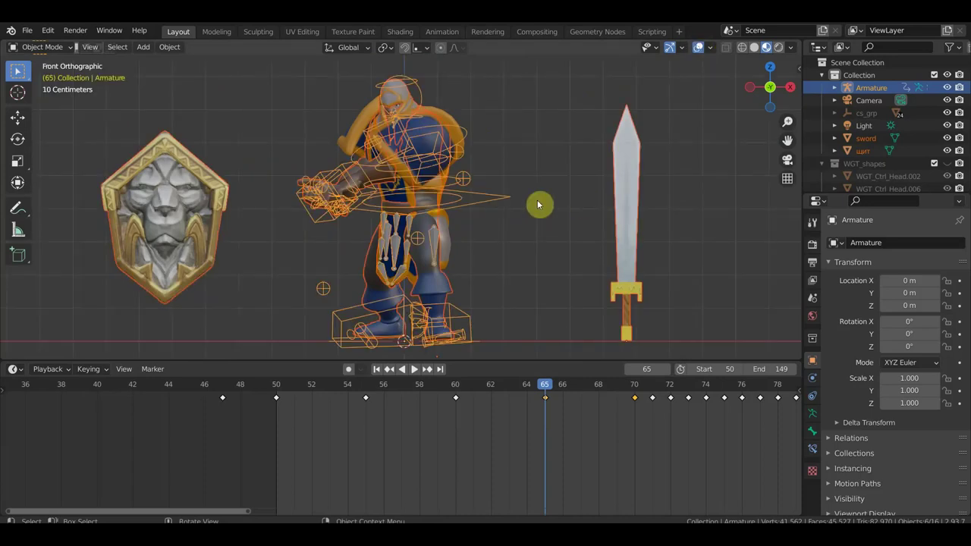
click(702, 49)
mouse_move(401, 134)
middle_down()
mouse_move(488, 134)
mouse_move(481, 113)
middle_up()
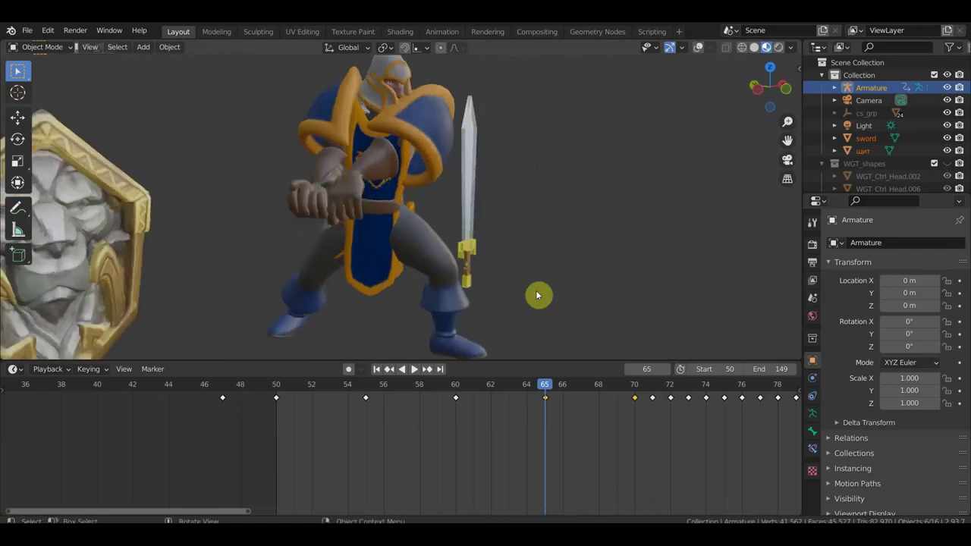
Scrub the timeline to frame 67 and select the helmet
mouse_move(527, 391)
mouse_down()
mouse_move(348, 384)
mouse_move(599, 387)
mouse_move(580, 386)
mouse_up()
scroll(512, 255, up, 3)
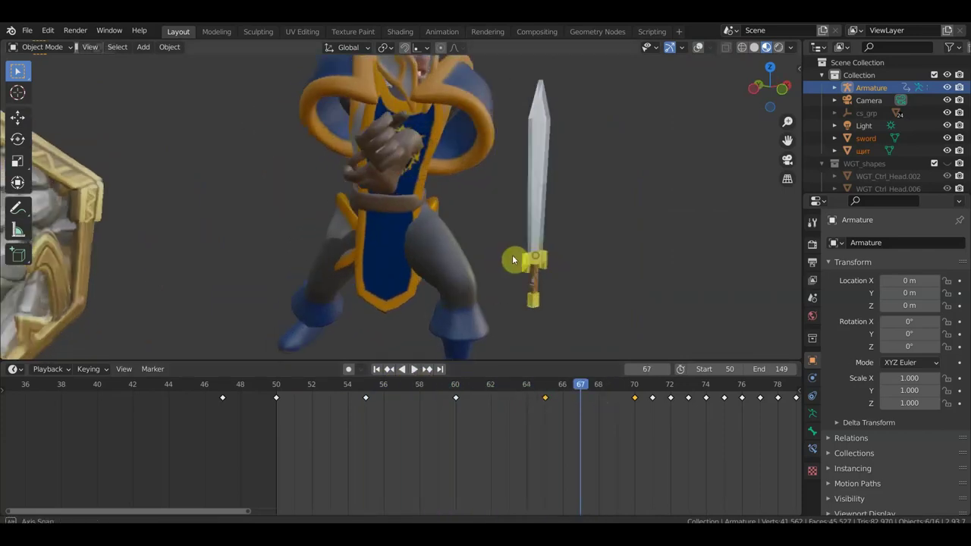
mouse_move(514, 237)
middle_down()
mouse_move(516, 314)
mouse_move(540, 329)
mouse_move(531, 278)
mouse_move(528, 293)
mouse_move(491, 288)
mouse_move(475, 268)
mouse_move(447, 265)
mouse_move(452, 248)
mouse_move(502, 295)
mouse_move(585, 296)
mouse_move(466, 284)
middle_up()
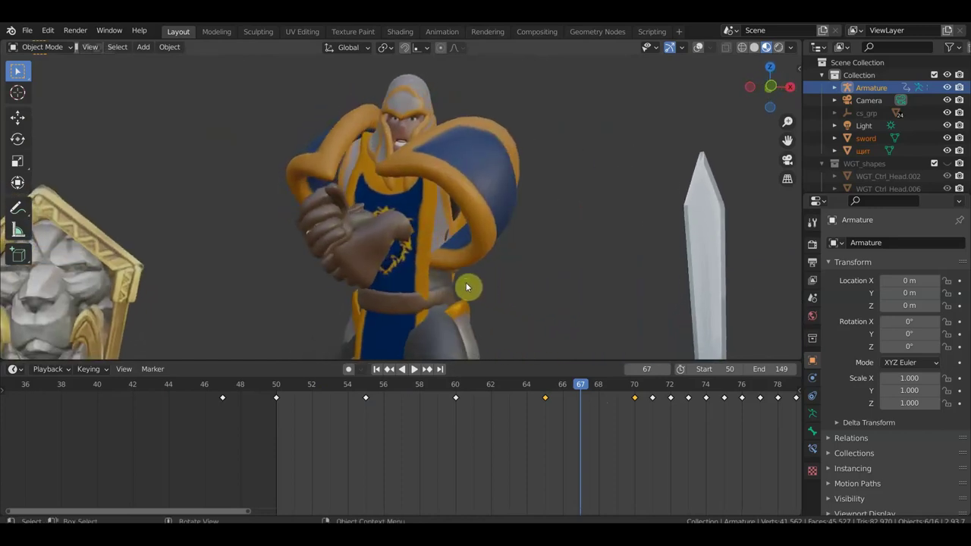
click(428, 92)
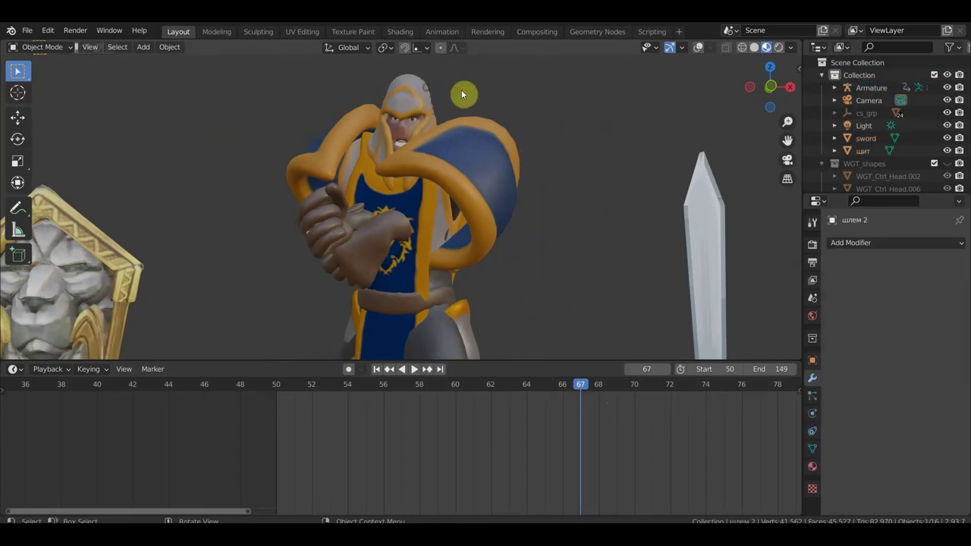
Set the шлем 2 helmet's origin to its geometry and scale it to 0.902
click(698, 47)
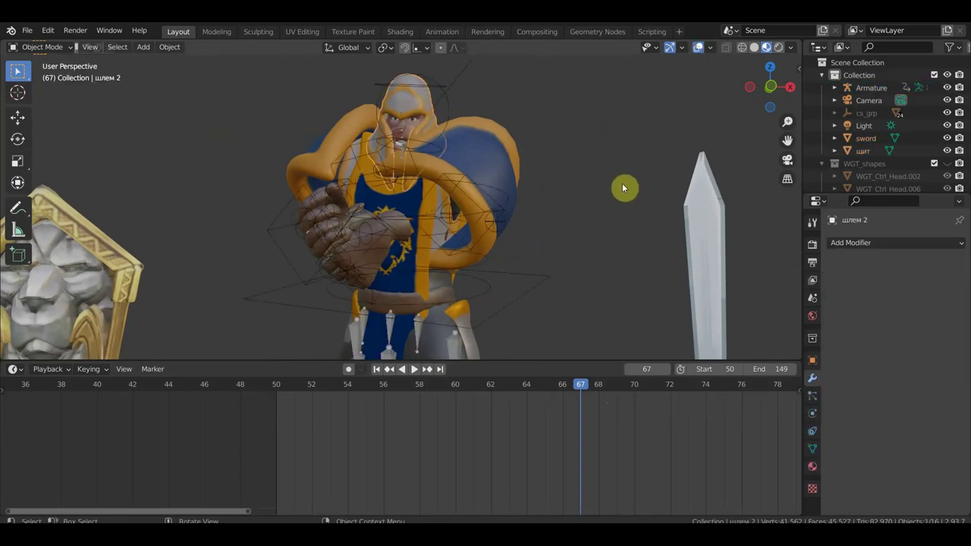
key(s)
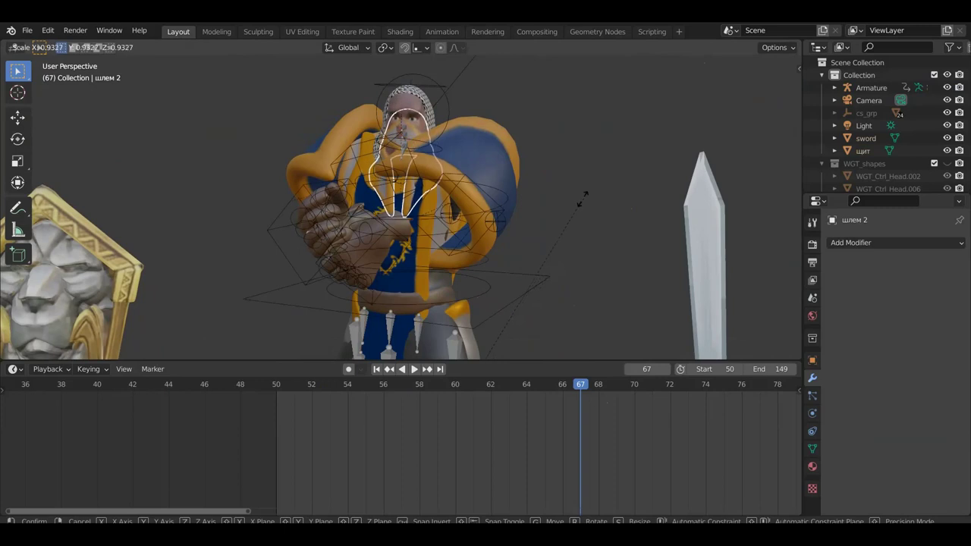
click(582, 200)
key(h)
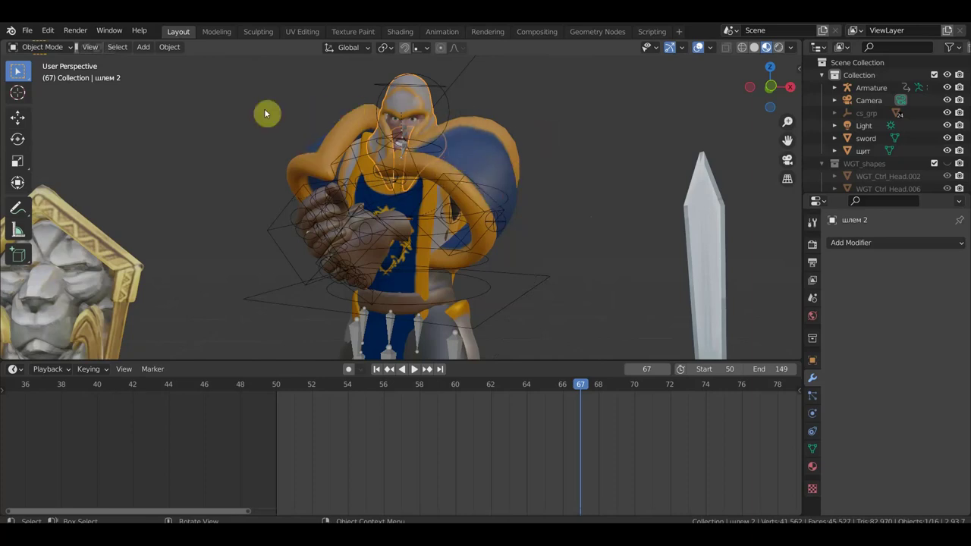
click(163, 48)
mouse_move(190, 74)
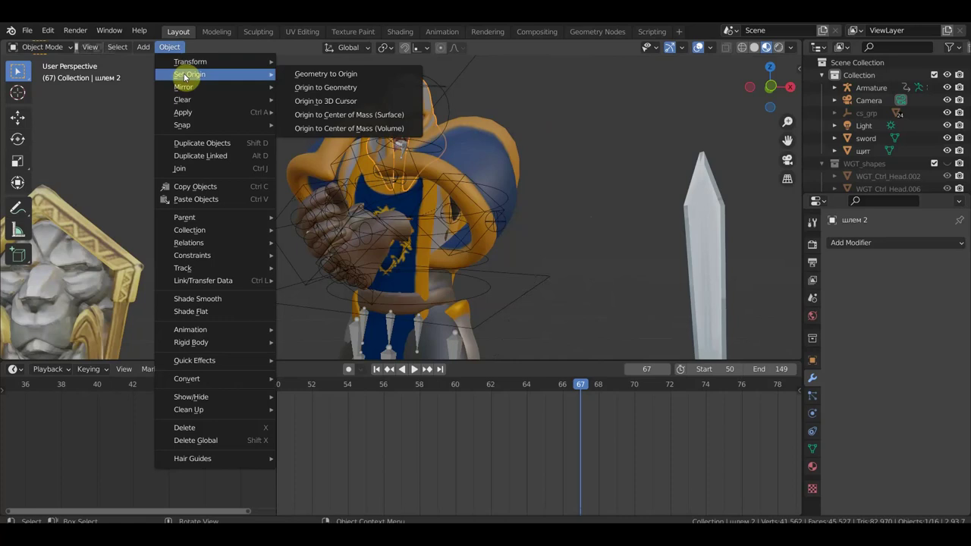
click(349, 88)
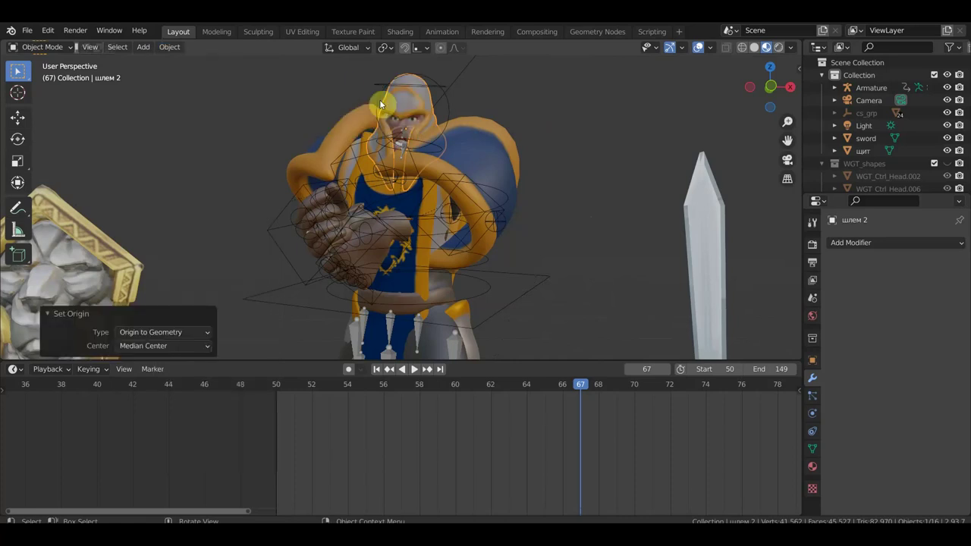
key(s)
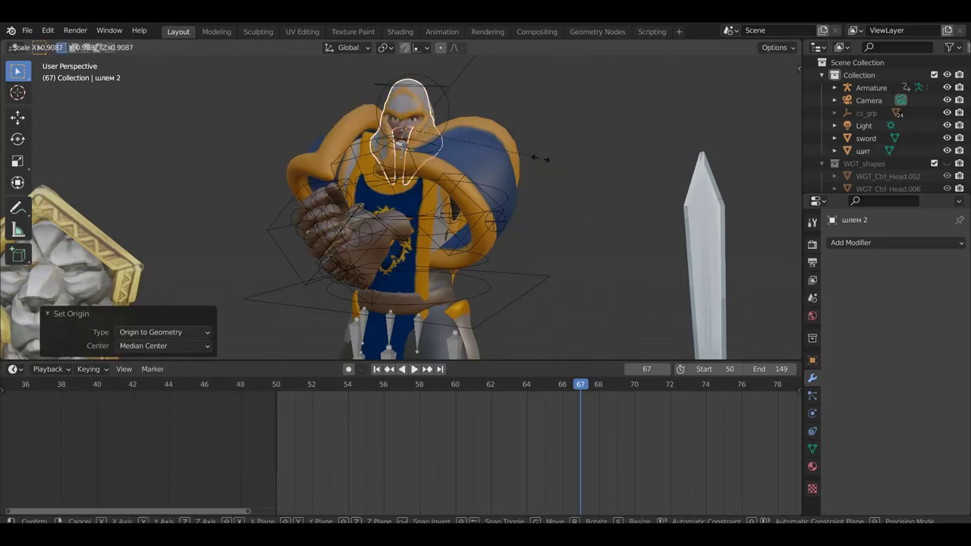
click(540, 158)
mouse_move(539, 162)
middle_down()
mouse_move(609, 180)
mouse_move(558, 173)
middle_up()
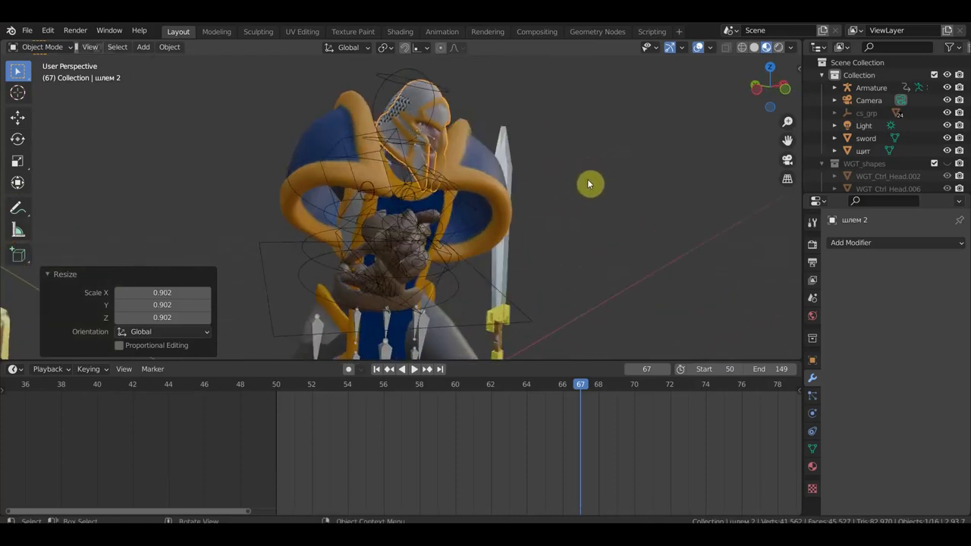
Nudge the helmet onto the knight's head, then select the chainmail coif
key(g)
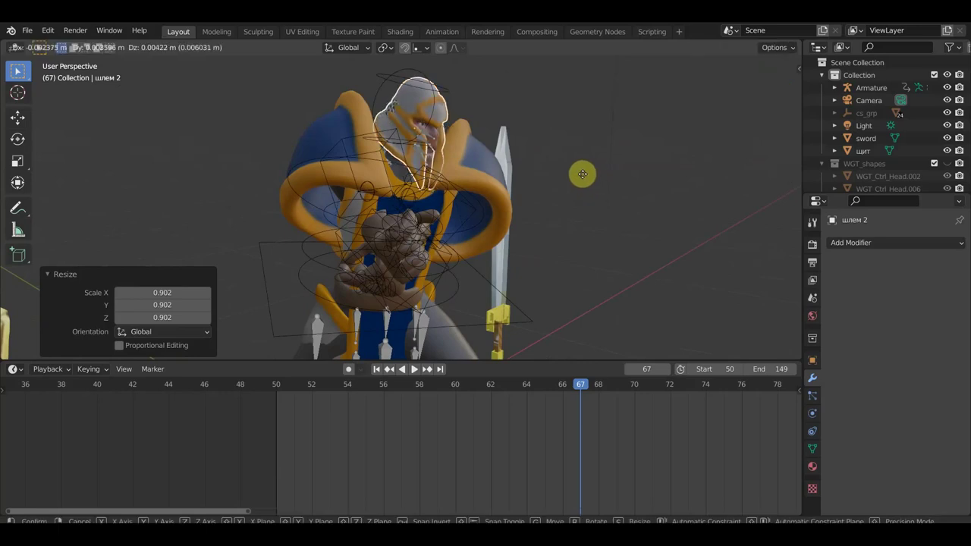
click(581, 174)
mouse_move(581, 174)
middle_down()
mouse_move(511, 173)
mouse_move(505, 154)
middle_up()
key(g)
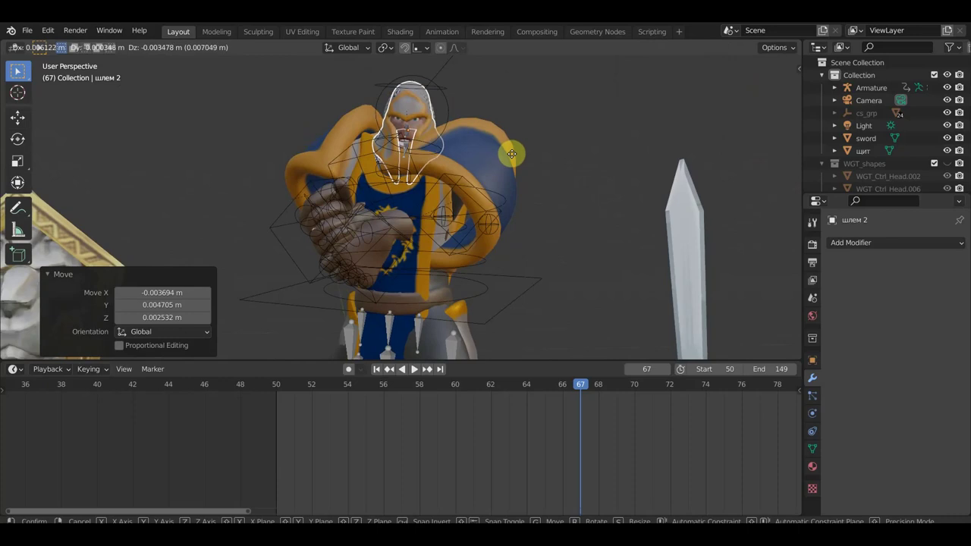
click(511, 154)
mouse_move(513, 156)
middle_down()
mouse_move(362, 202)
mouse_move(414, 140)
mouse_move(407, 144)
middle_up()
click(400, 92)
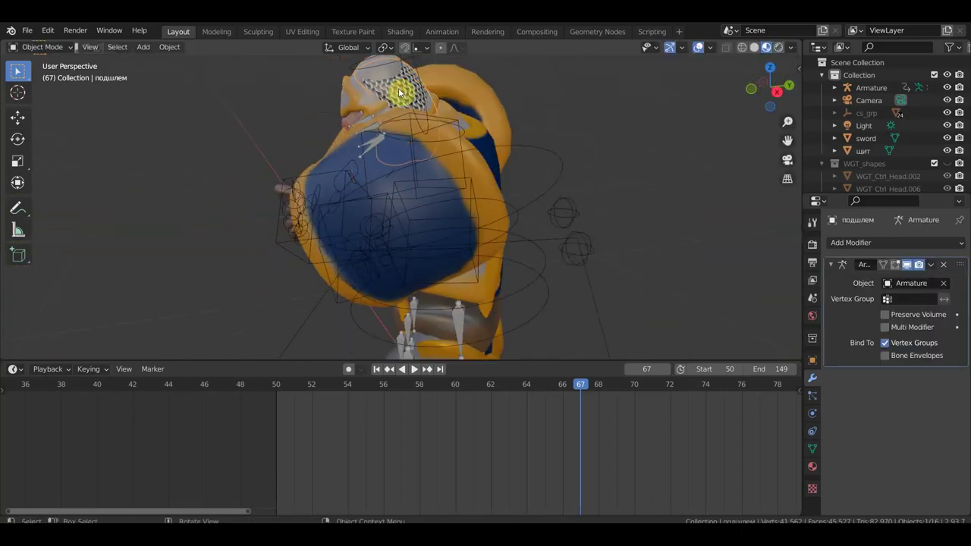
Delete the helmet to expose the chainmail coif
middle_drag(534, 151, 619, 145)
click(394, 96)
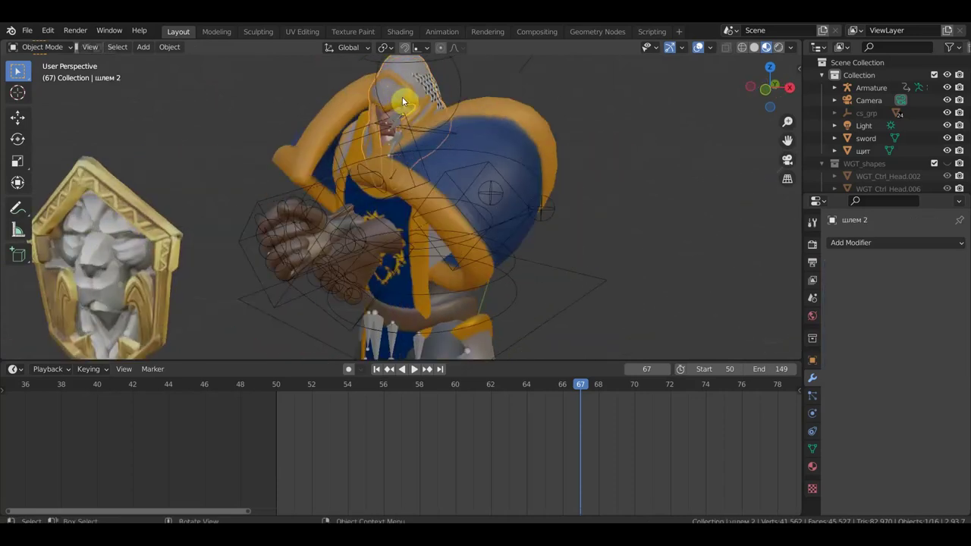
key(Delete)
mouse_move(526, 98)
middle_down()
mouse_move(577, 93)
mouse_move(541, 187)
mouse_move(272, 208)
middle_up()
Set the coif's origin to geometry, scale it to 0.869 and move it onto the head
click(392, 159)
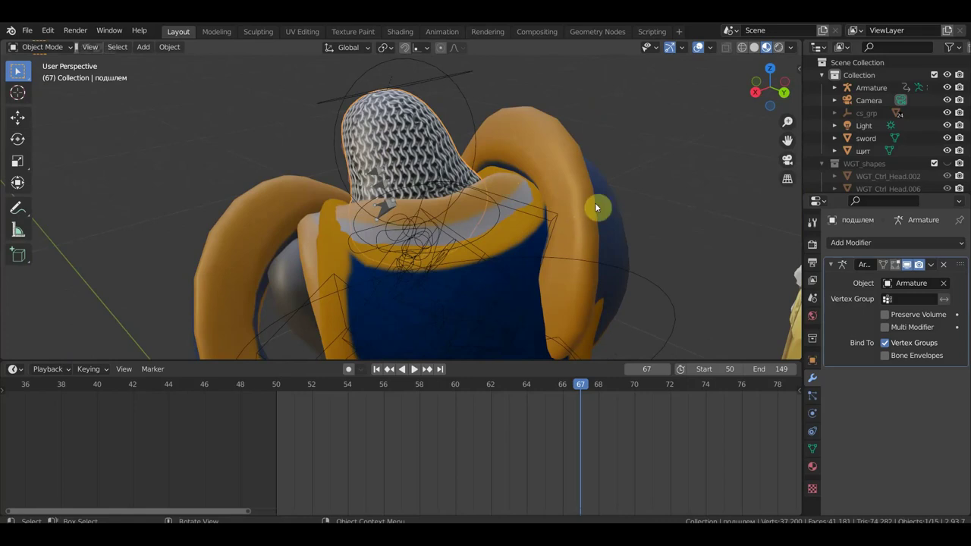
key(s)
click(562, 208)
click(181, 49)
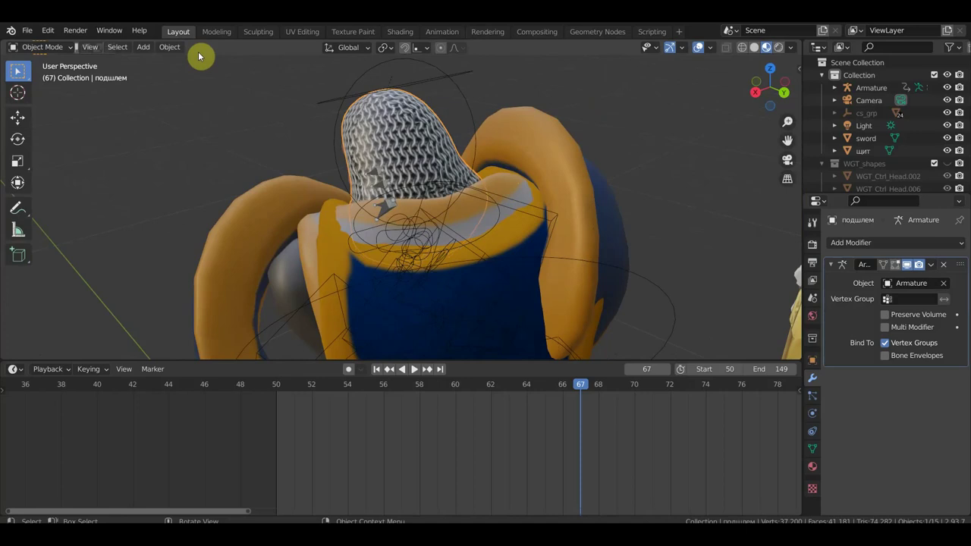
click(167, 47)
mouse_move(190, 74)
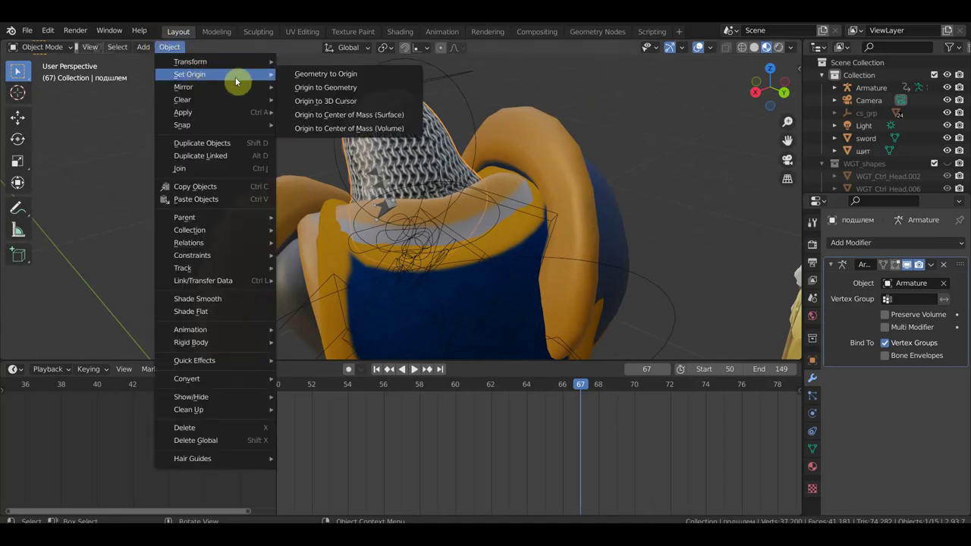
click(333, 91)
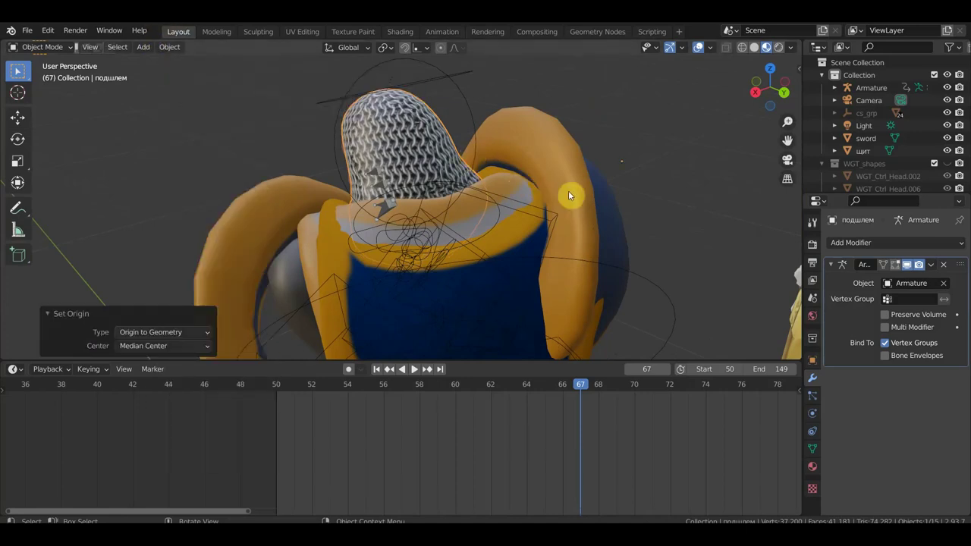
key(s)
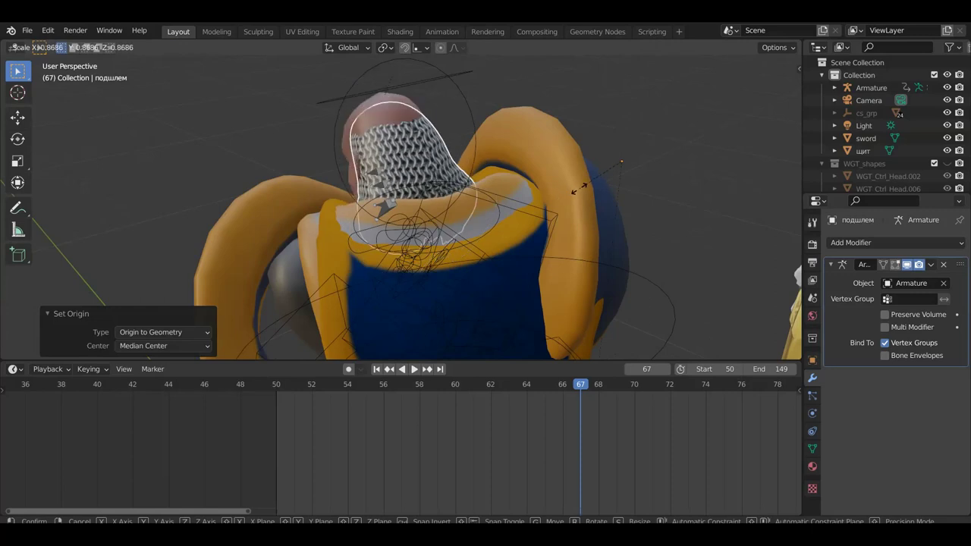
click(575, 191)
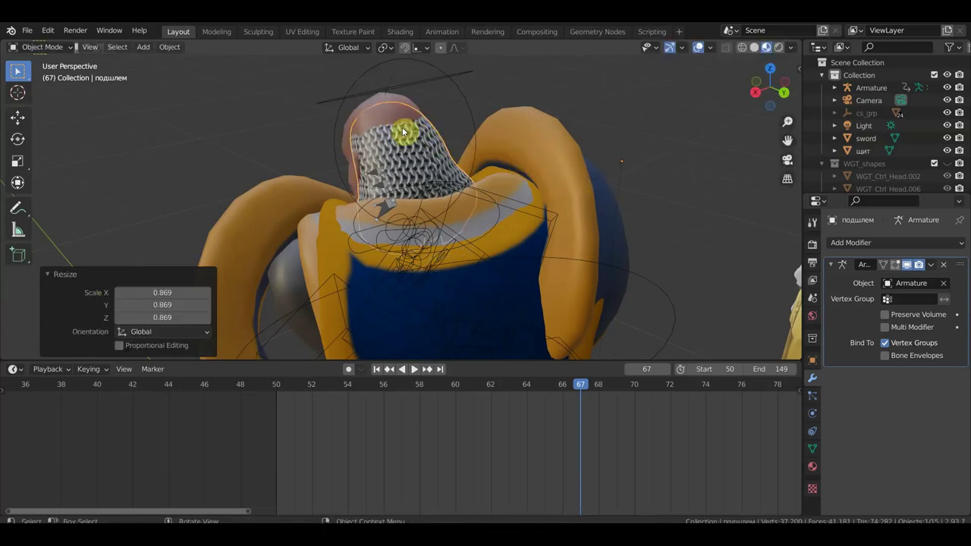
key(g)
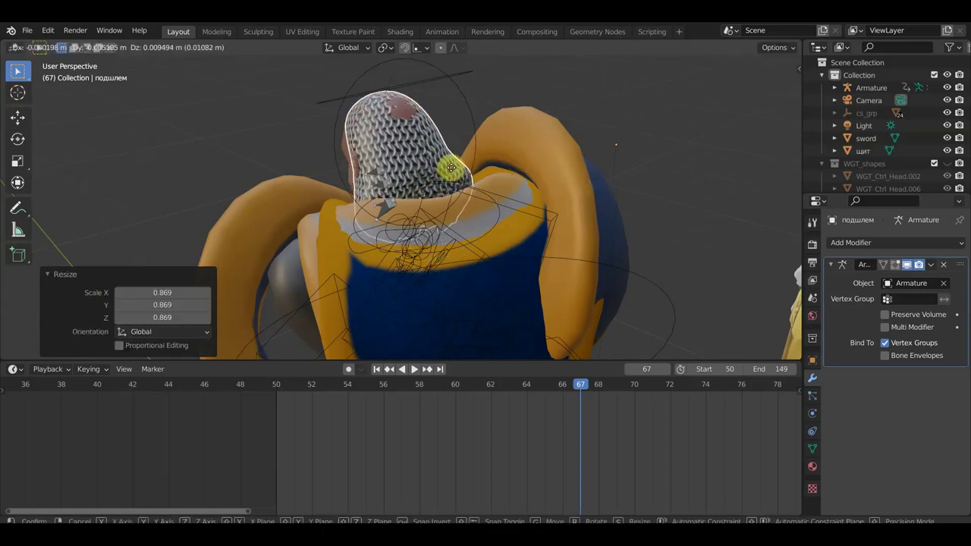
click(451, 166)
mouse_move(450, 167)
middle_down()
mouse_move(603, 165)
mouse_move(713, 147)
mouse_move(622, 178)
mouse_move(661, 180)
mouse_move(639, 177)
middle_up()
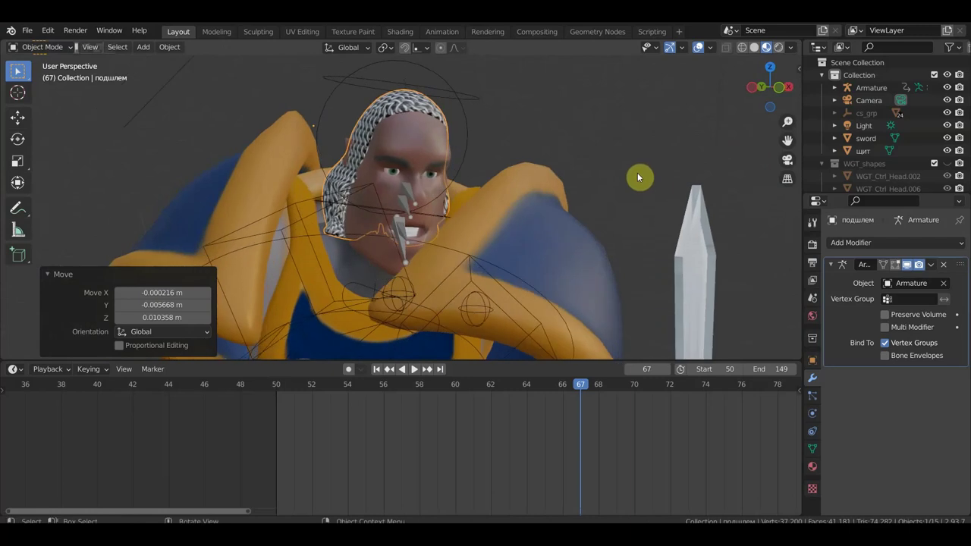
scroll(641, 176, down, 1)
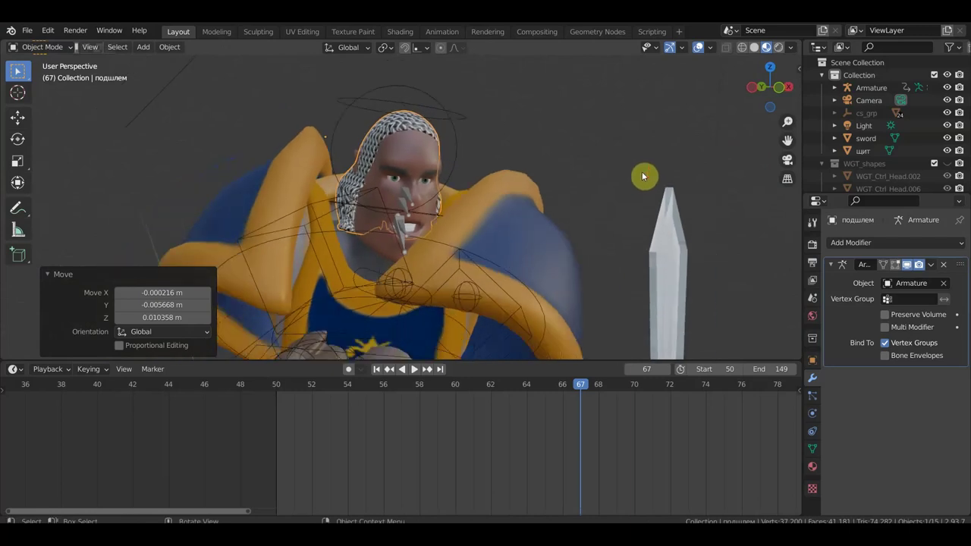
Revert the hood's last move, bring the helmet back and select it
key(ctrl+z)
key(ctrl+z)
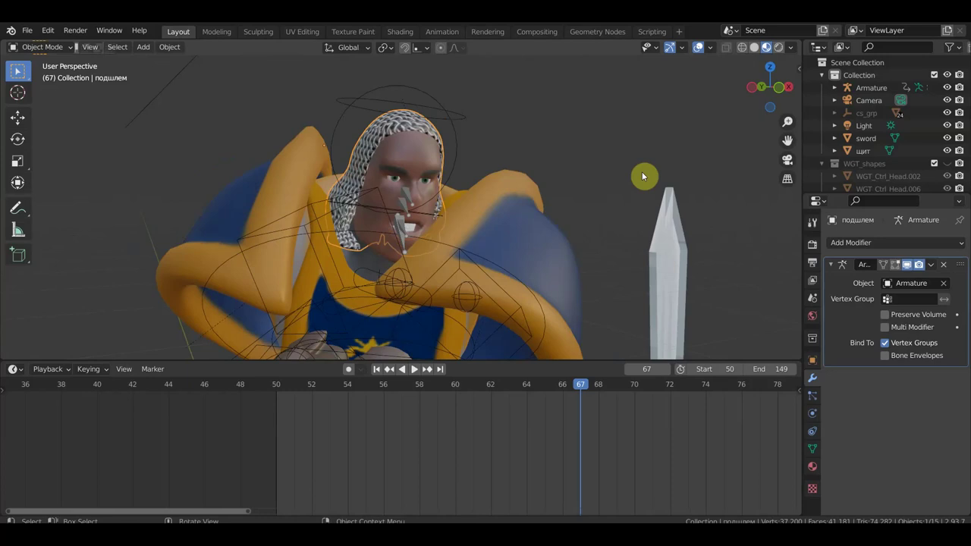
key(ctrl+z)
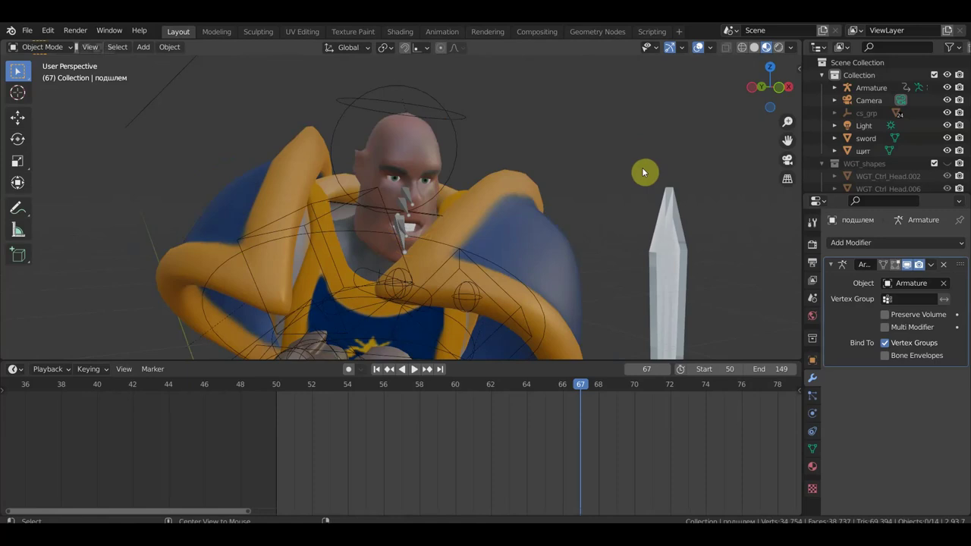
key(ctrl+shift+z)
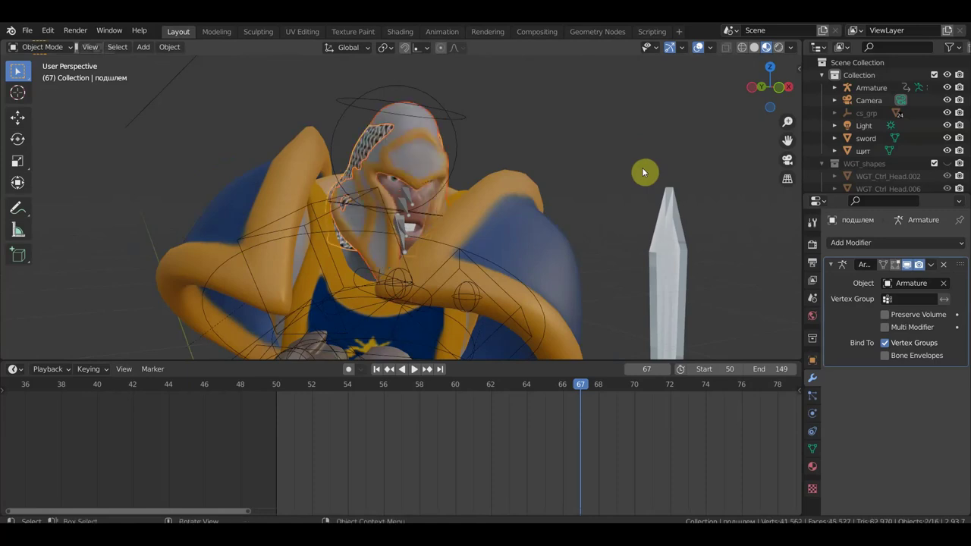
mouse_move(560, 159)
middle_down()
mouse_move(615, 167)
mouse_move(454, 157)
middle_up()
click(378, 147)
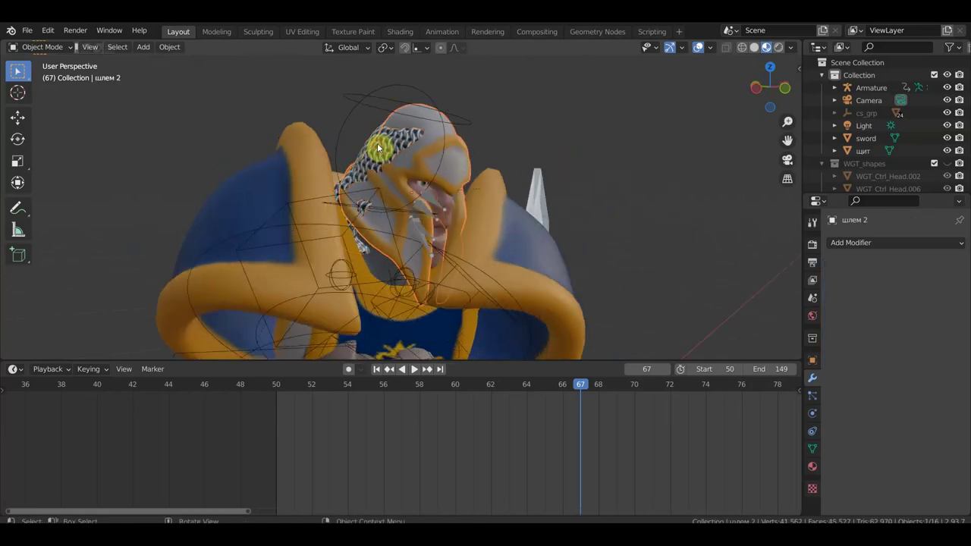
Hide the подшлем chainmail hood and check the helmet on the head
click(388, 149)
key(h)
mouse_move(397, 157)
middle_down()
mouse_move(526, 179)
mouse_move(540, 162)
mouse_move(496, 176)
mouse_move(482, 165)
middle_up()
middle_drag(426, 177, 414, 174)
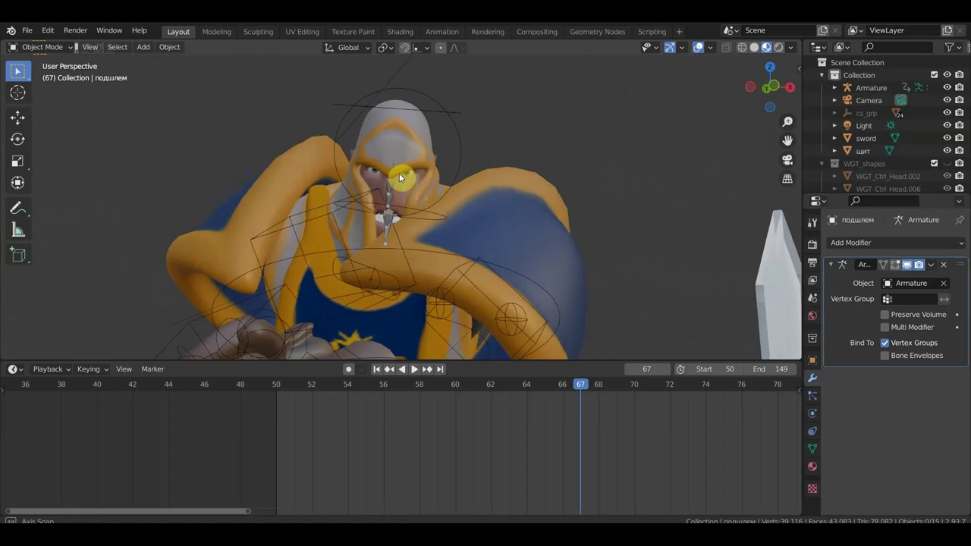
click(419, 143)
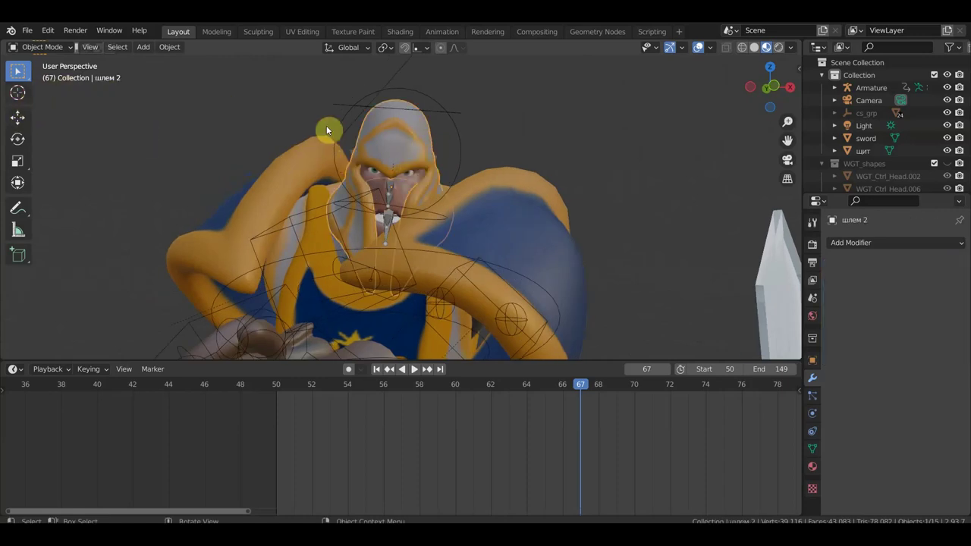
scroll(392, 140, down, 5)
mouse_move(512, 179)
middle_down()
mouse_move(516, 110)
mouse_move(481, 173)
mouse_move(445, 177)
mouse_move(484, 207)
mouse_move(487, 241)
mouse_move(437, 208)
mouse_move(430, 251)
mouse_move(412, 217)
mouse_move(443, 161)
mouse_move(488, 204)
mouse_move(366, 209)
mouse_move(439, 200)
mouse_move(427, 199)
mouse_move(435, 226)
middle_up()
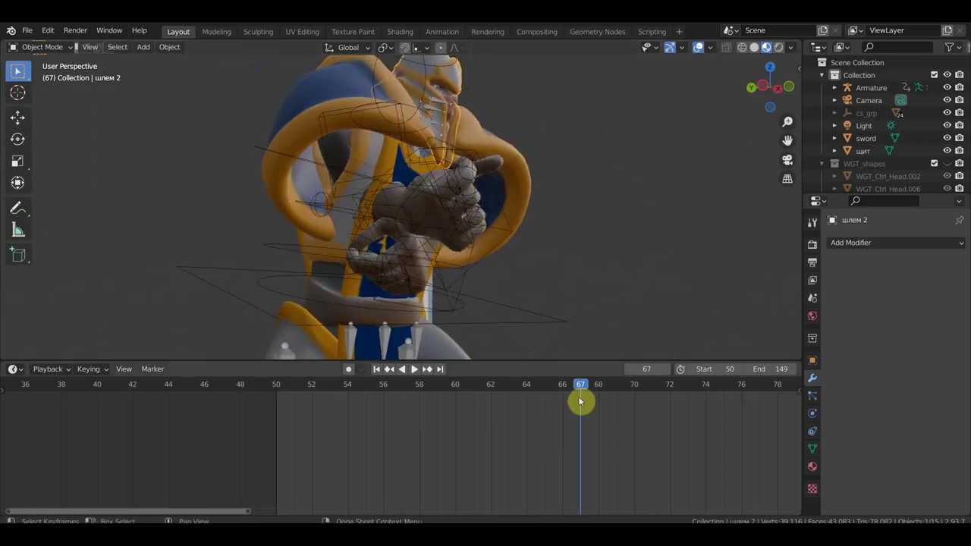
Scrub the timeline to frame 53 and hide the щит shield
drag(562, 389, 341, 400)
mouse_move(400, 321)
middle_down()
mouse_move(490, 319)
mouse_move(443, 355)
mouse_move(441, 280)
mouse_move(581, 266)
middle_up()
click(614, 269)
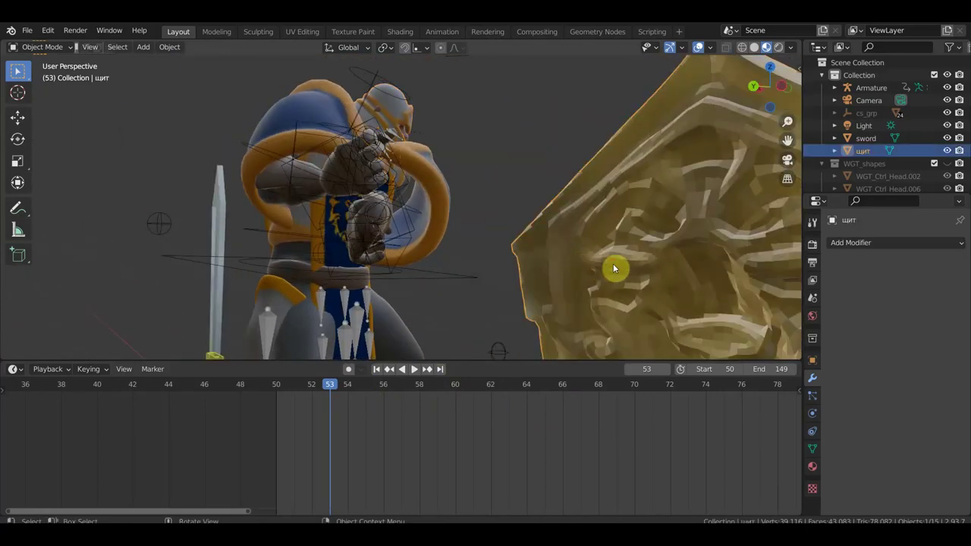
key(h)
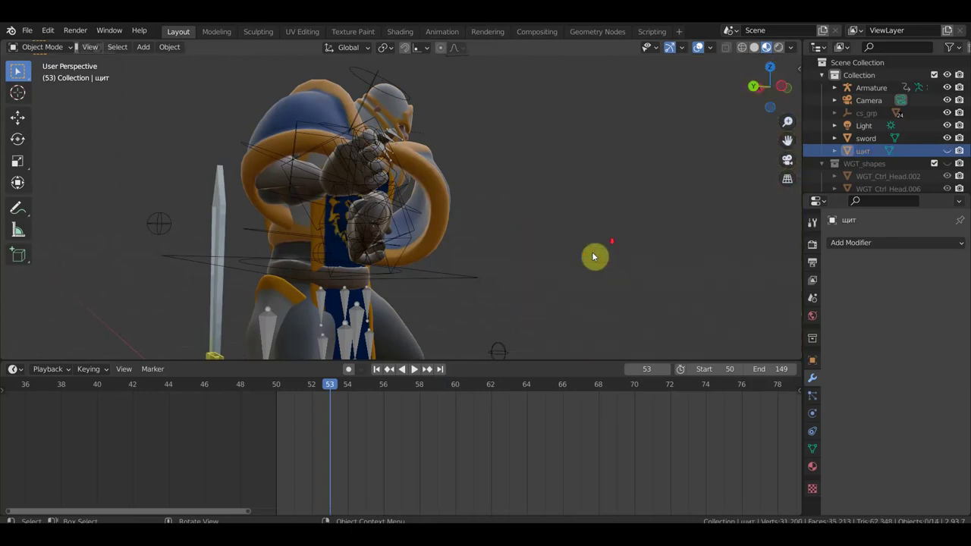
Play the animation from frame 50, then stop and select the sword
scroll(558, 258, down, 3)
click(278, 386)
key(space)
key(space)
click(281, 323)
Move the sword to the knight's hands, tilt it, and set its grip inside the fist
mouse_move(288, 321)
middle_down()
mouse_move(513, 298)
mouse_move(501, 299)
middle_up()
key(g)
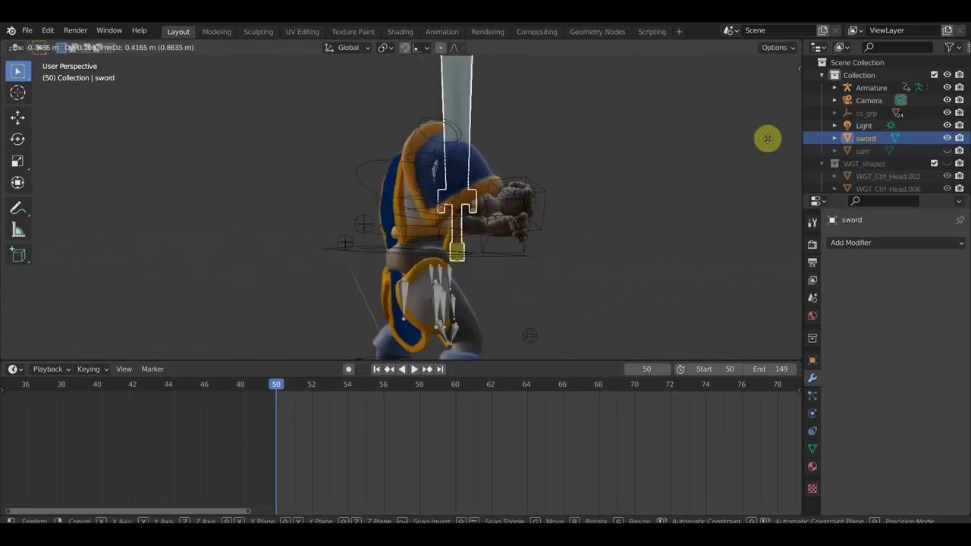
click(48, 113)
mouse_move(307, 211)
middle_down()
mouse_move(462, 238)
mouse_move(432, 232)
middle_up()
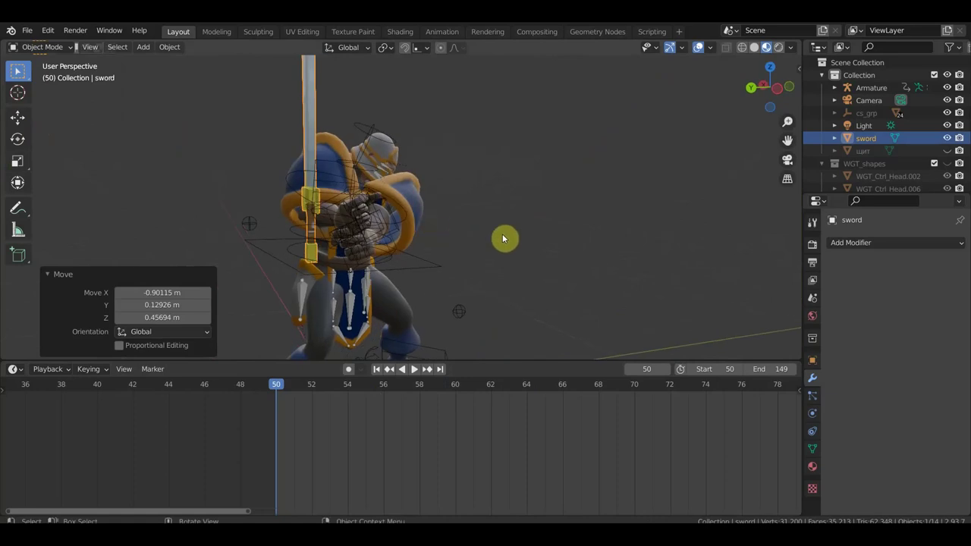
key(r)
click(493, 152)
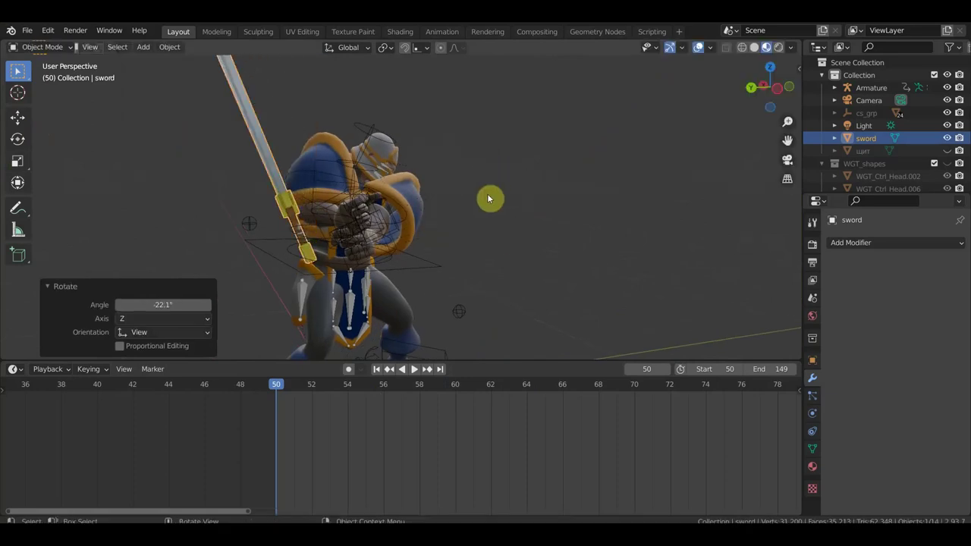
key(g)
click(561, 195)
Turn off the viewport overlays and orbit around the knight to inspect the sword
mouse_move(531, 210)
middle_down()
mouse_move(463, 225)
mouse_move(413, 204)
mouse_move(473, 219)
mouse_move(631, 139)
middle_up()
scroll(414, 205, up, 3)
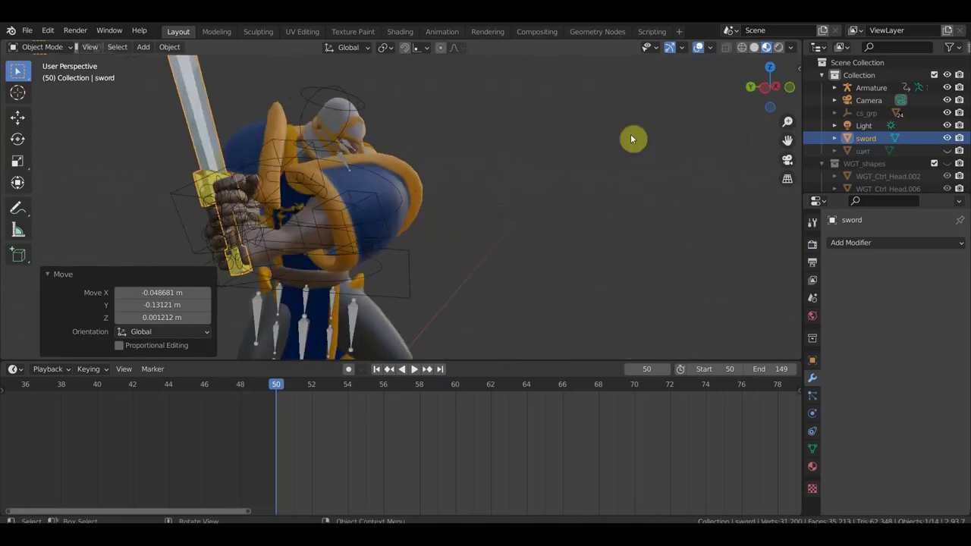
click(706, 47)
click(700, 50)
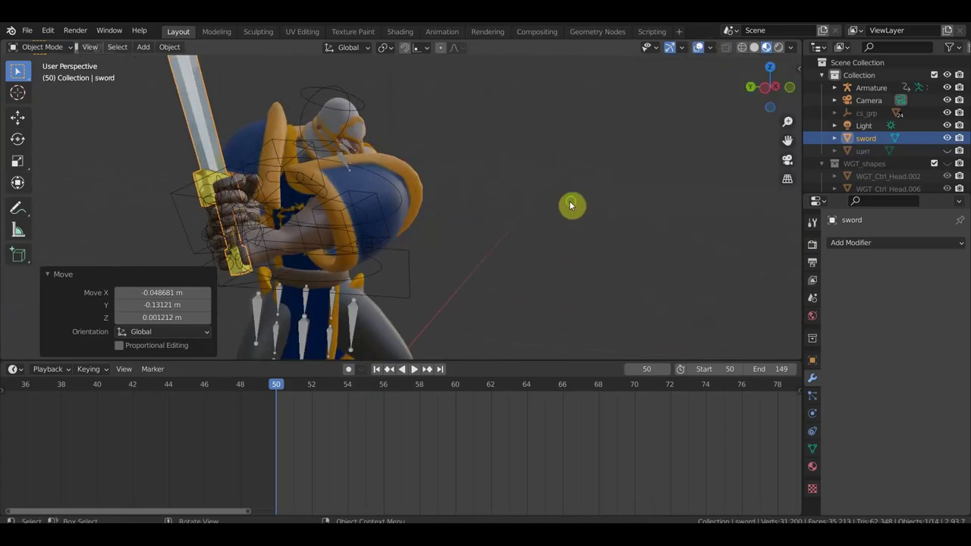
middle_drag(571, 205, 604, 195)
click(698, 47)
mouse_move(523, 171)
middle_down()
mouse_move(488, 195)
mouse_move(435, 205)
mouse_move(491, 217)
mouse_move(513, 194)
middle_up()
Rotate the sword in several small increments, ending with a 16.3° turn
key(r)
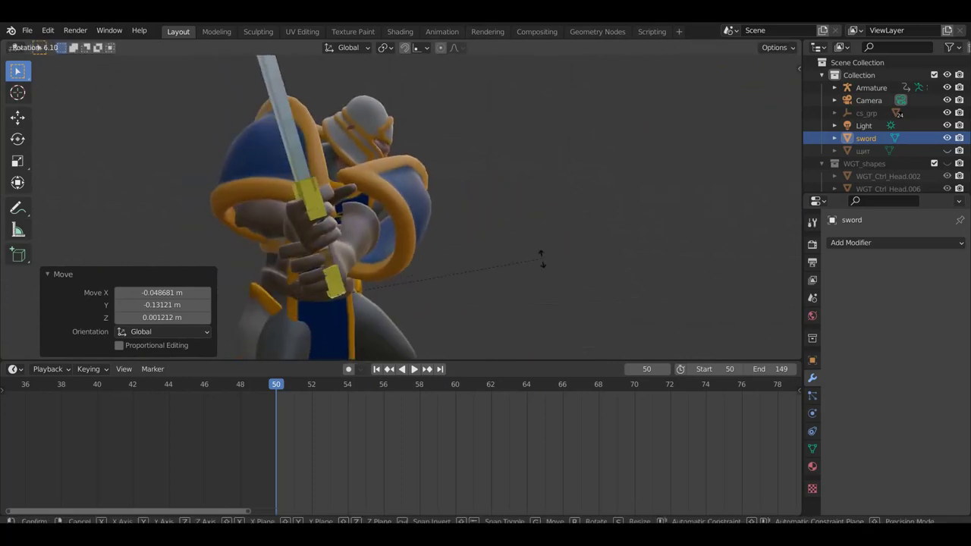
click(533, 261)
mouse_move(535, 264)
middle_down()
mouse_move(610, 264)
mouse_move(668, 248)
mouse_move(657, 275)
mouse_move(601, 275)
middle_up()
key(r)
click(675, 265)
key(r)
click(544, 303)
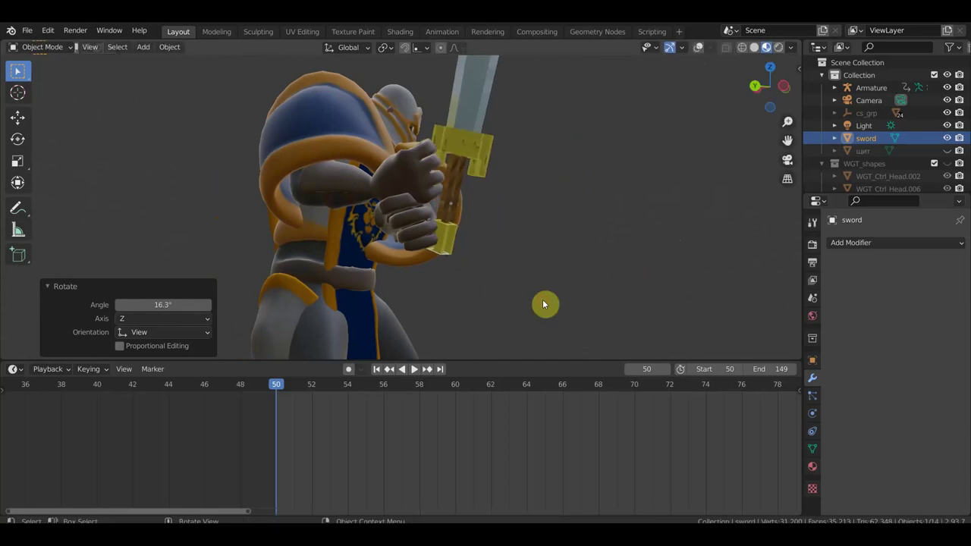
Reposition the sword, then tilt it back −6.32° with one more small rotation
key(g)
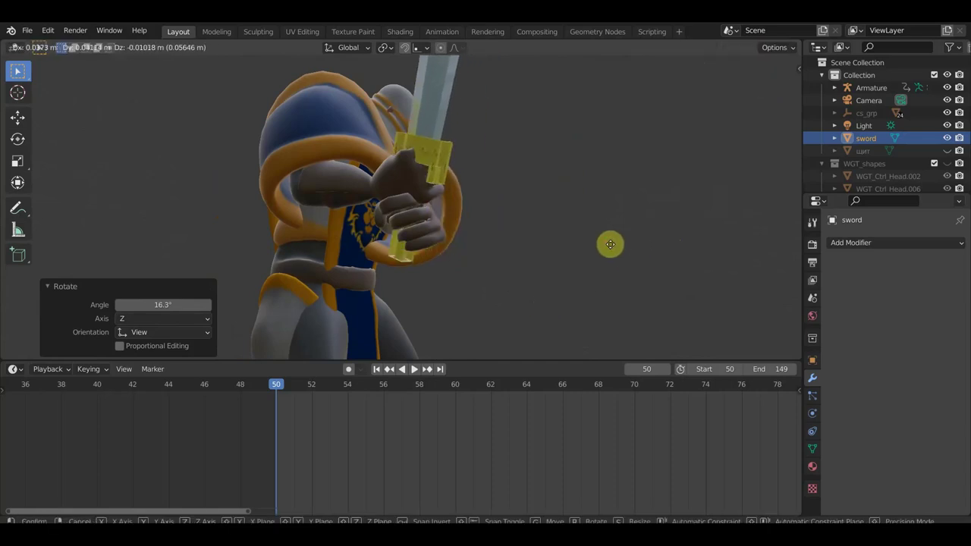
click(611, 247)
key(r)
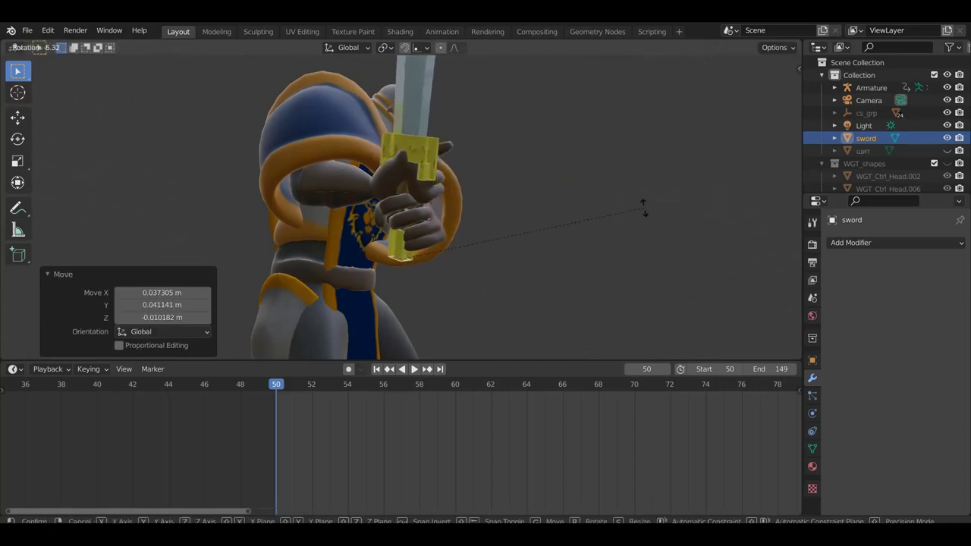
click(644, 211)
key(r)
click(667, 218)
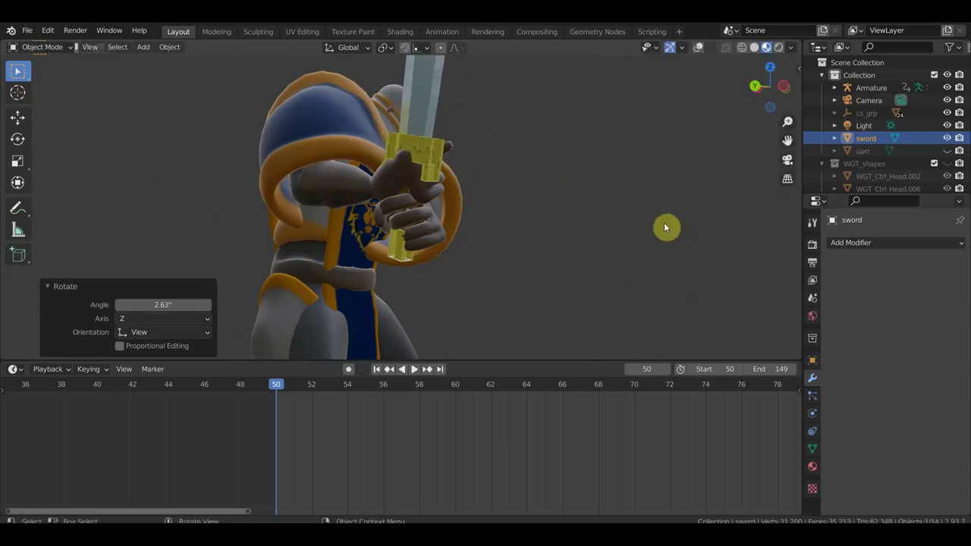
mouse_move(665, 226)
middle_down()
mouse_move(605, 235)
mouse_move(668, 263)
mouse_move(609, 260)
mouse_move(557, 240)
mouse_move(565, 289)
middle_up()
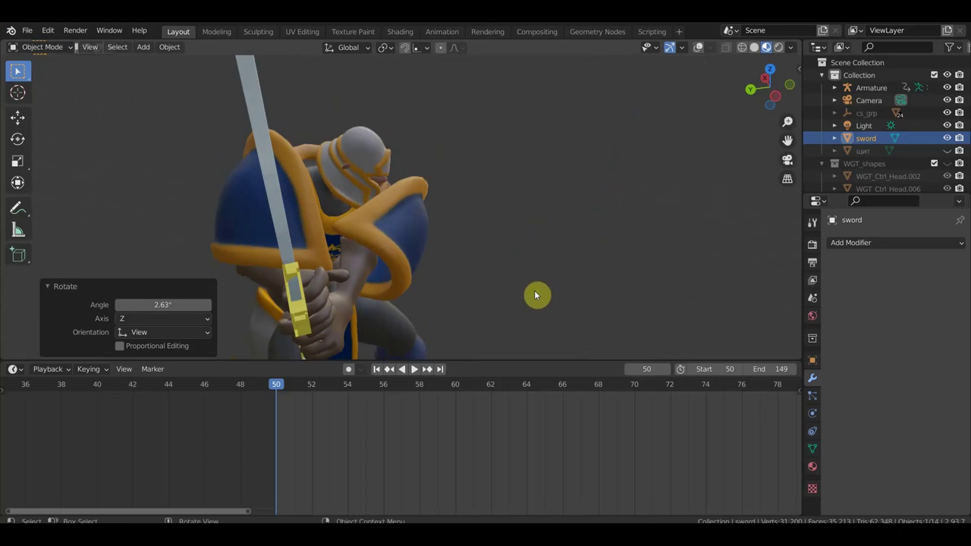
Nudge the sword's position and rotate it −12.9° to align the grip
key(g)
click(542, 296)
mouse_move(544, 301)
middle_down()
mouse_move(511, 253)
mouse_move(526, 234)
mouse_move(550, 245)
mouse_move(633, 250)
mouse_move(651, 291)
middle_up()
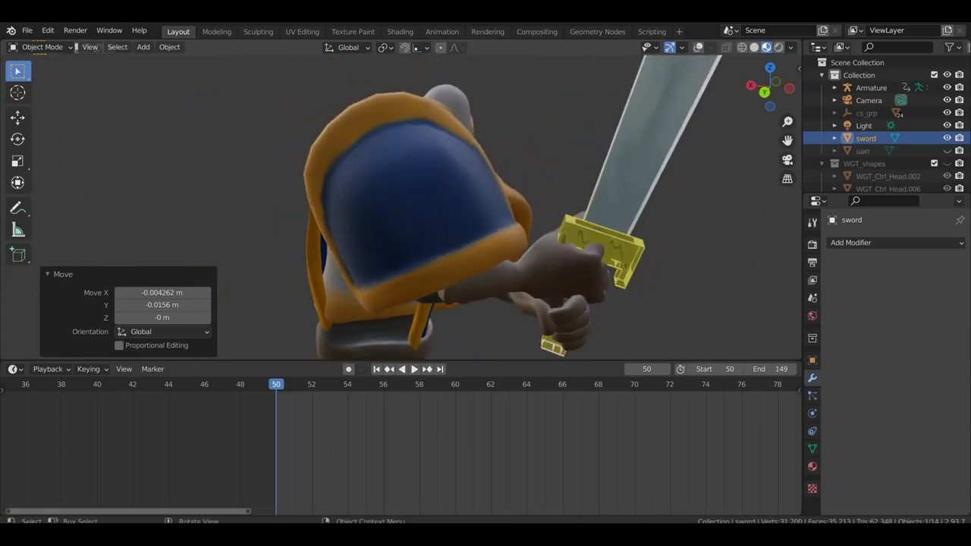
key(r)
click(700, 230)
mouse_move(704, 236)
middle_down()
mouse_move(646, 230)
mouse_move(642, 220)
mouse_move(555, 249)
mouse_move(450, 252)
middle_up()
Seat the sword in the hands and lift it about 1.1 cm
key(g)
click(609, 228)
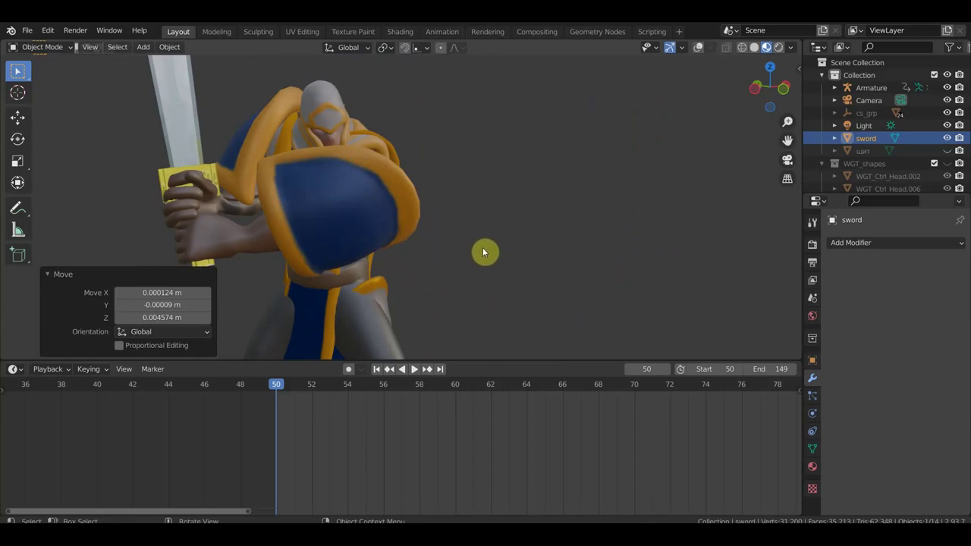
key(g)
click(487, 246)
mouse_move(487, 246)
middle_down()
mouse_move(449, 244)
mouse_move(522, 190)
mouse_move(518, 221)
mouse_move(520, 192)
middle_up()
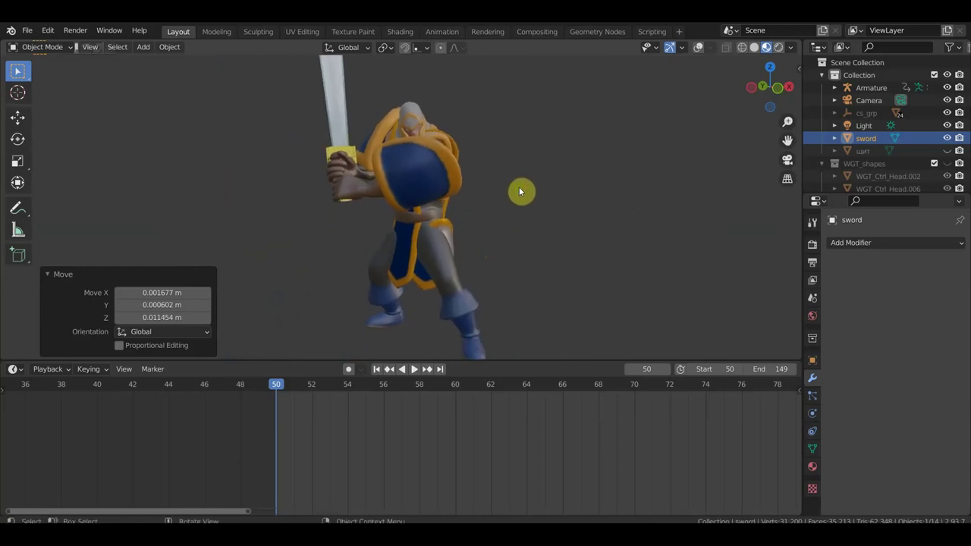
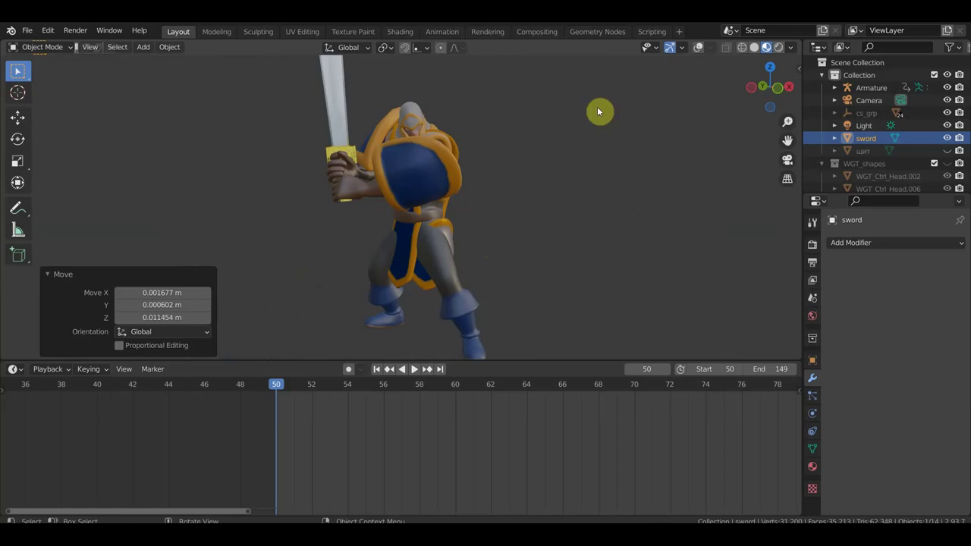
Rotate the sword -11° and move it into the knight's grip
scroll(537, 173, up, 2)
scroll(547, 189, up, 2)
mouse_move(552, 199)
middle_down()
mouse_move(557, 210)
mouse_move(624, 219)
mouse_move(670, 208)
mouse_move(666, 201)
middle_up()
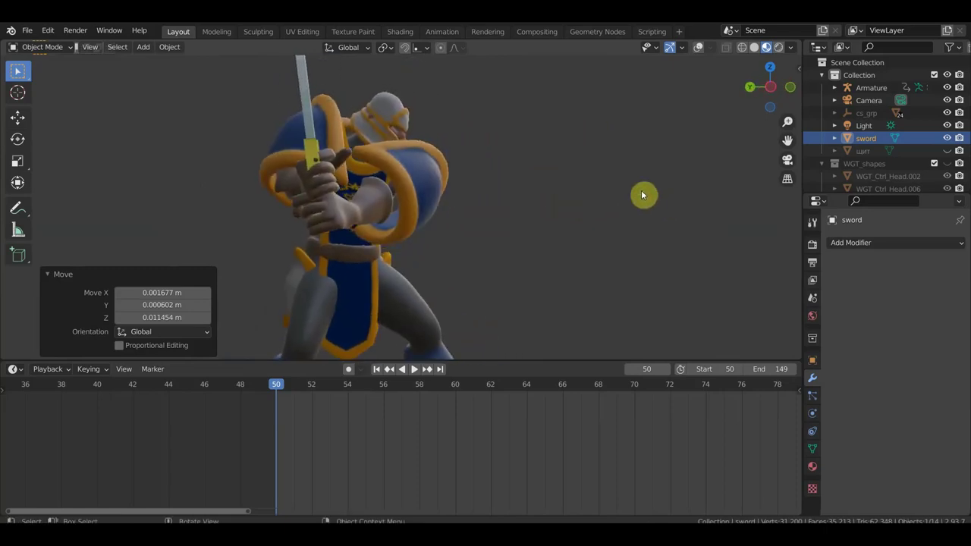
key(r)
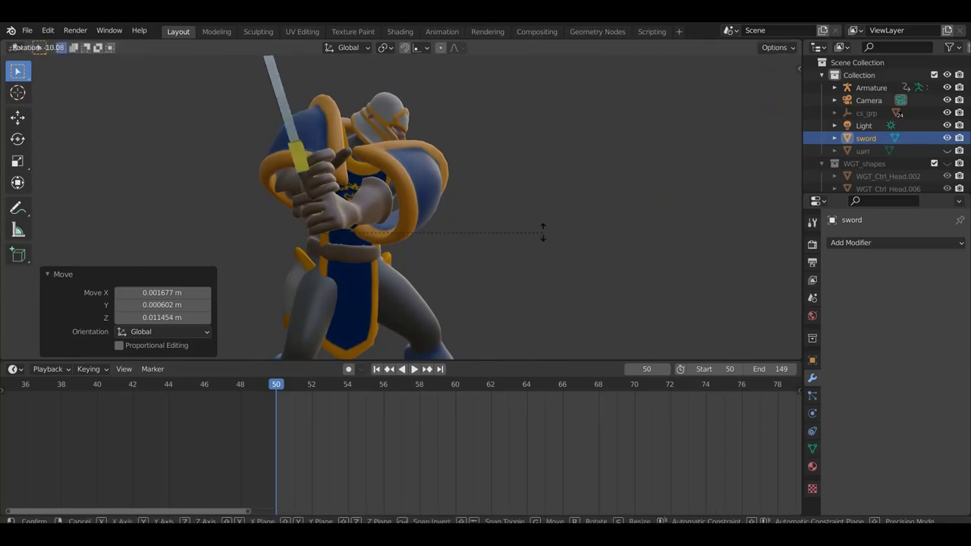
click(534, 240)
key(g)
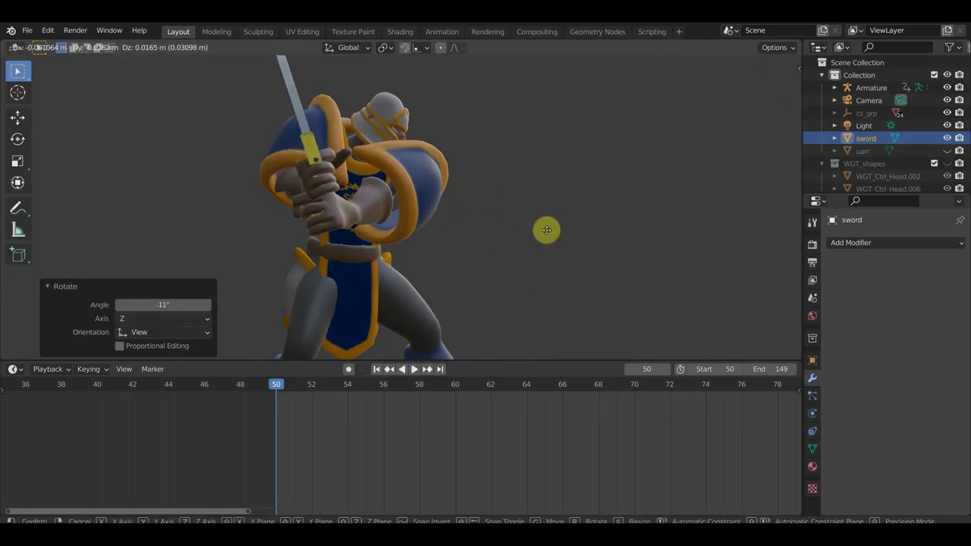
click(546, 233)
Fine-tune the sword's position, show the rig overlays, and add the Armature to the selection
mouse_move(546, 232)
middle_down()
mouse_move(439, 250)
mouse_move(472, 287)
mouse_move(523, 299)
mouse_move(541, 321)
mouse_move(548, 304)
mouse_move(444, 258)
mouse_move(397, 214)
middle_up()
key(g)
click(549, 300)
mouse_move(346, 180)
middle_down()
mouse_move(355, 169)
mouse_move(380, 186)
mouse_move(423, 252)
middle_up()
click(698, 47)
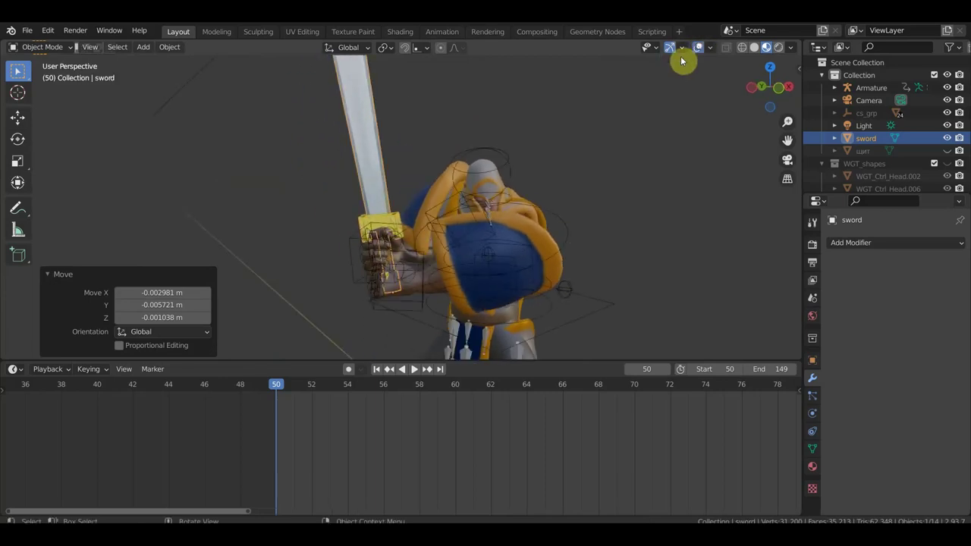
shift+click(467, 154)
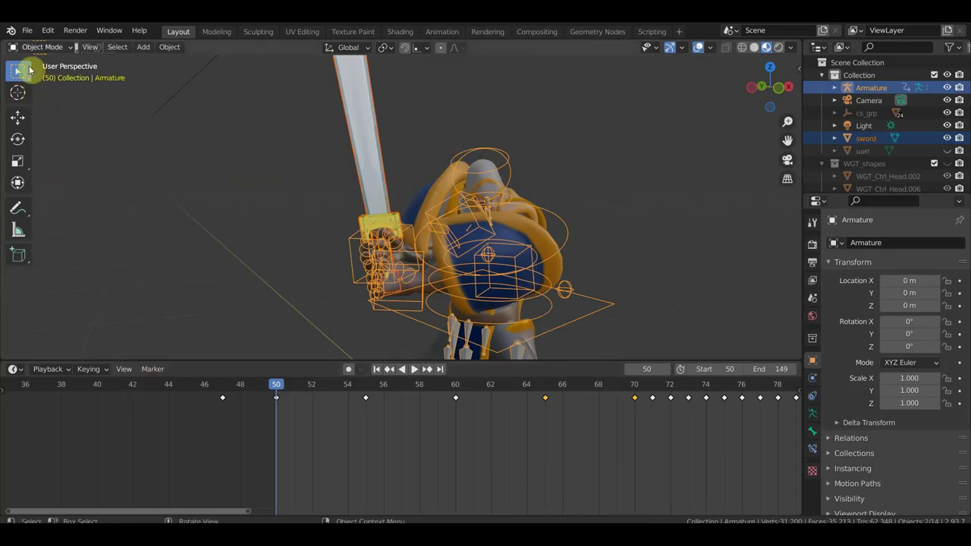
In Pose Mode, bone-parent the sword to Ctrl_Hand_IK_Right and scrub frames to confirm it follows
click(42, 47)
click(41, 88)
scroll(330, 220, up, 2)
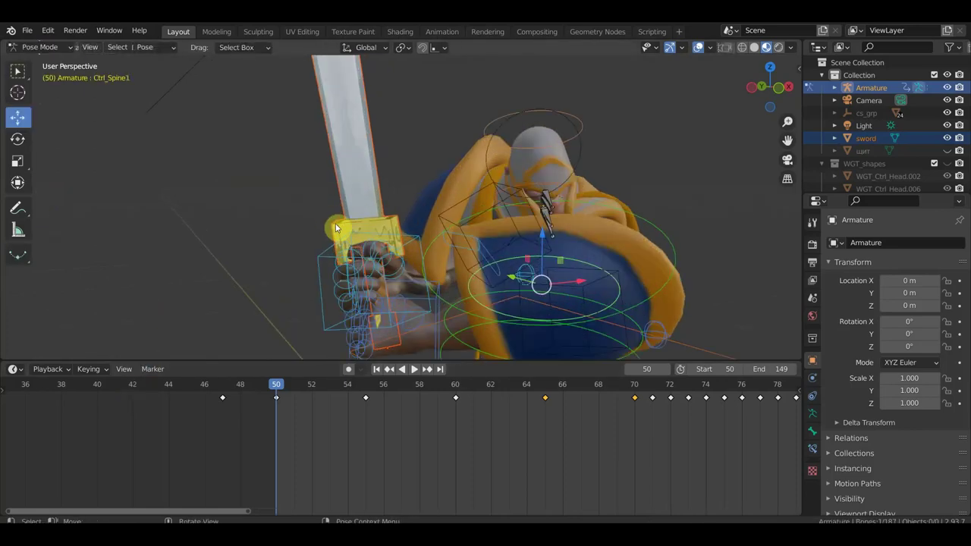
click(319, 264)
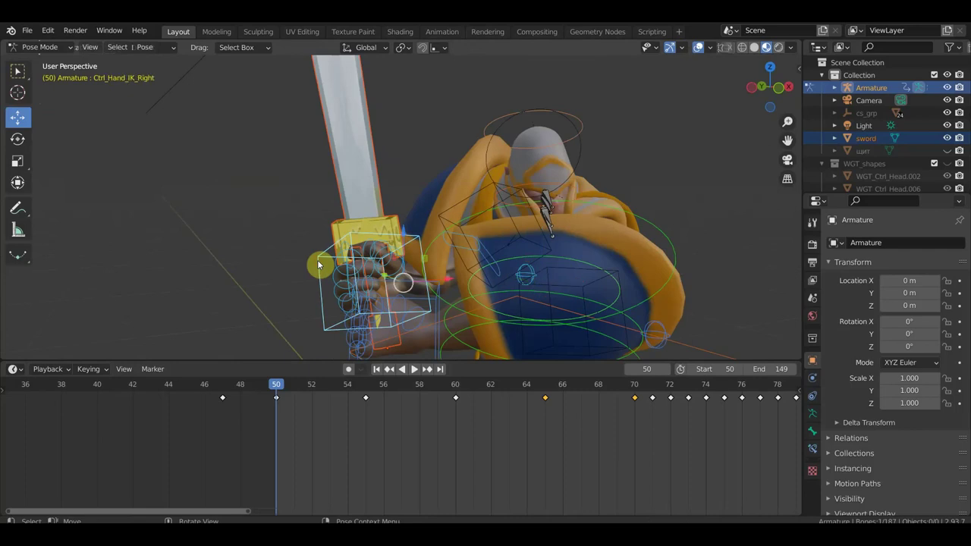
scroll(489, 196, down, 2)
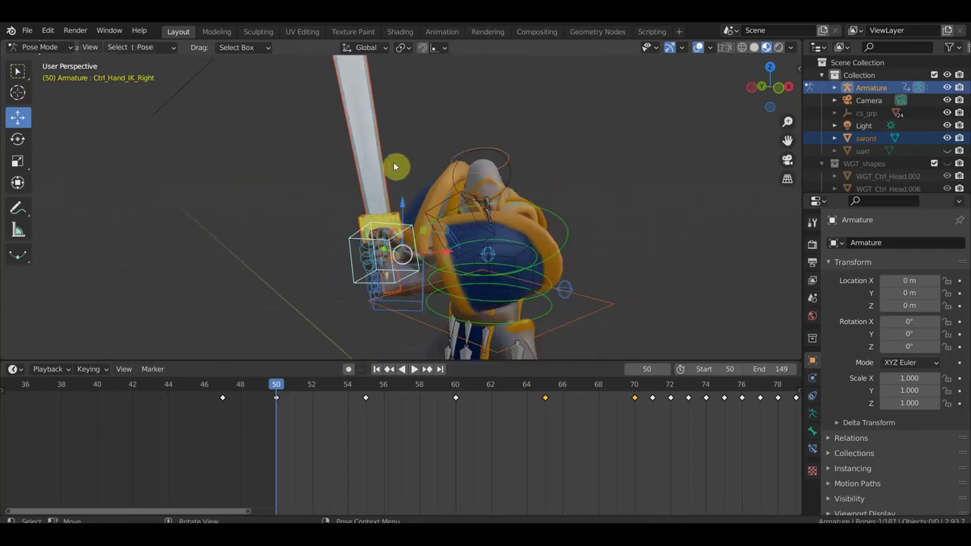
key(ctrl+p)
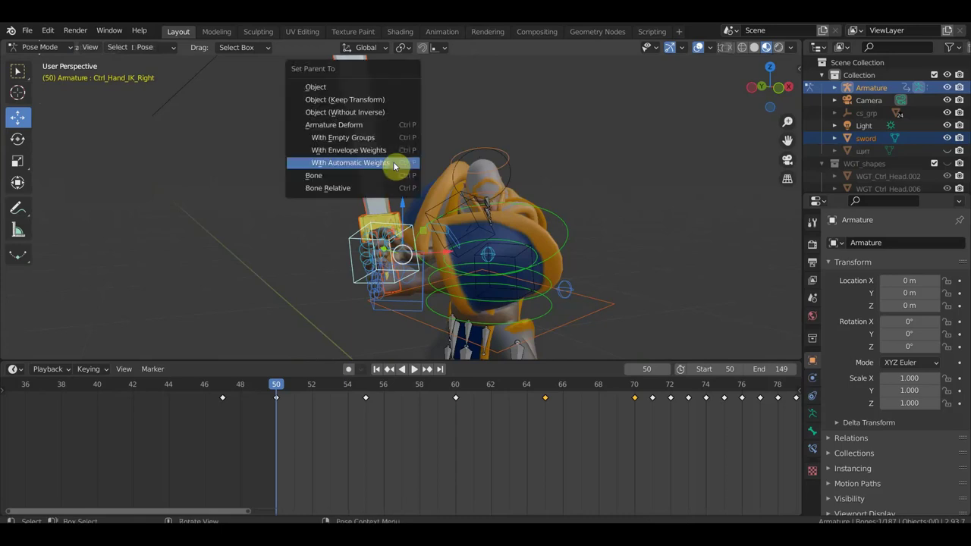
click(355, 174)
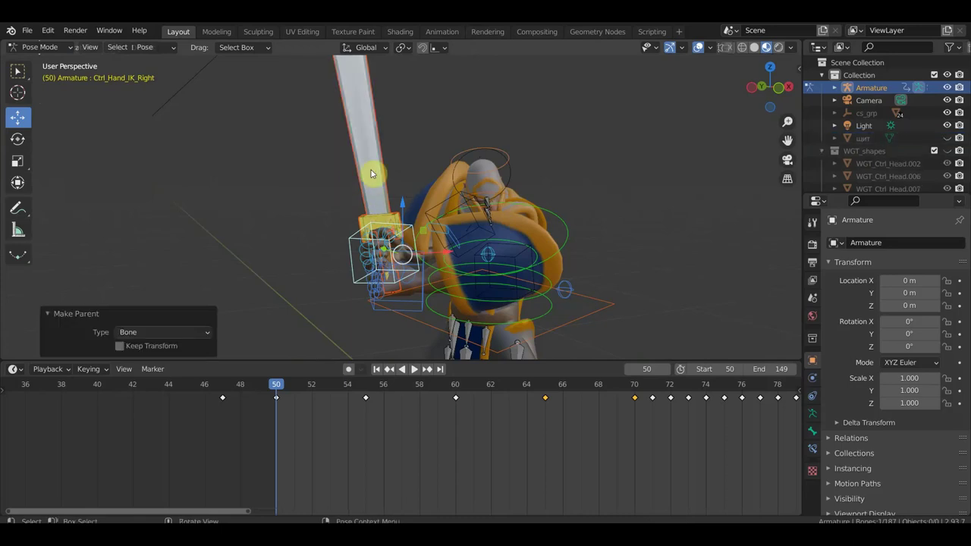
middle_drag(371, 173, 341, 251)
scroll(309, 379, down, 1)
mouse_move(286, 386)
mouse_down()
mouse_move(538, 404)
mouse_move(599, 418)
mouse_move(539, 422)
mouse_up()
At frame 65, hide and re-show the rig overlays while orbiting to inspect the sword grip
mouse_move(611, 255)
middle_down()
mouse_move(542, 156)
mouse_move(573, 148)
middle_up()
click(698, 48)
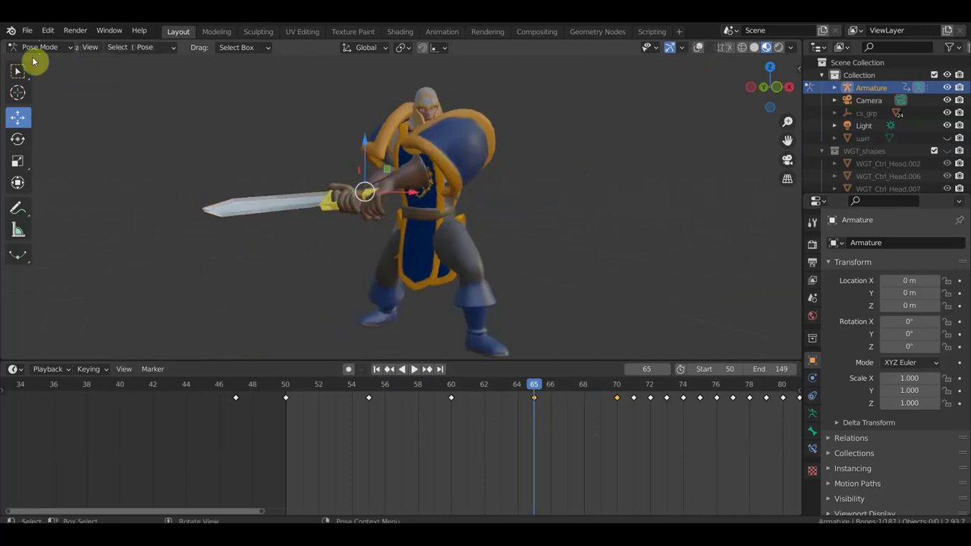
mouse_move(557, 190)
middle_down()
mouse_move(598, 194)
mouse_move(582, 200)
middle_up()
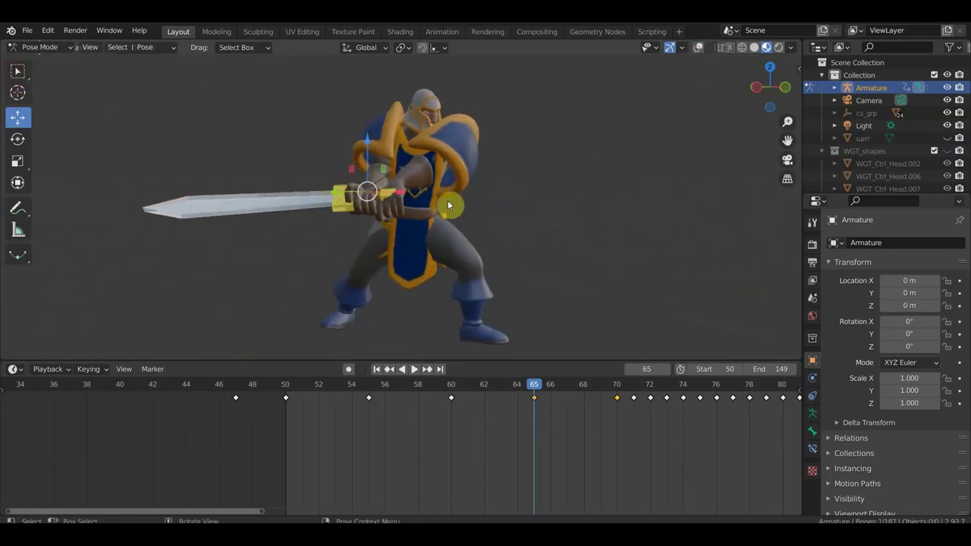
mouse_move(476, 152)
mouse_down()
mouse_move(455, 167)
mouse_move(497, 136)
mouse_move(464, 179)
mouse_move(461, 172)
mouse_up()
scroll(464, 179, up, 3)
scroll(470, 190, up, 1)
scroll(478, 182, up, 1)
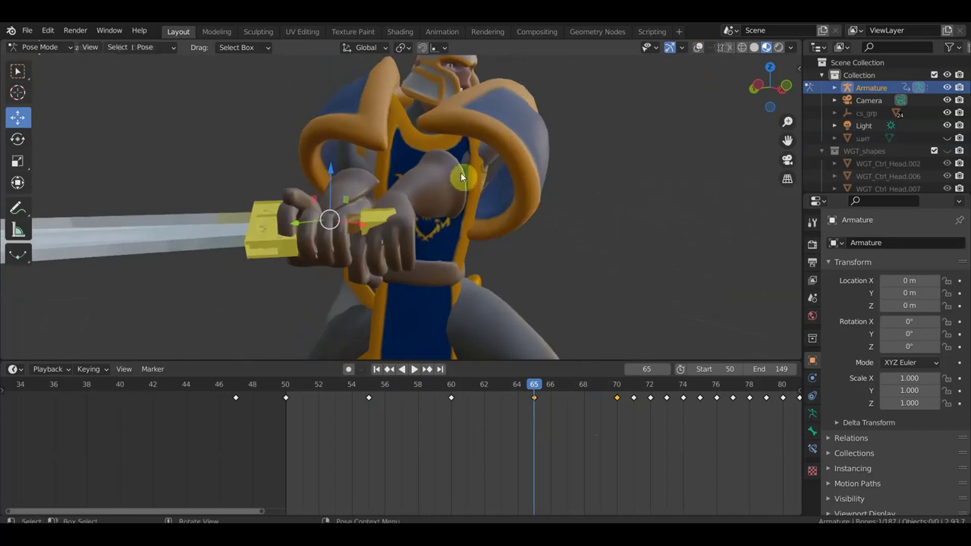
click(698, 47)
mouse_move(490, 181)
middle_down()
mouse_move(481, 242)
mouse_move(466, 200)
mouse_move(471, 177)
mouse_move(563, 293)
middle_up()
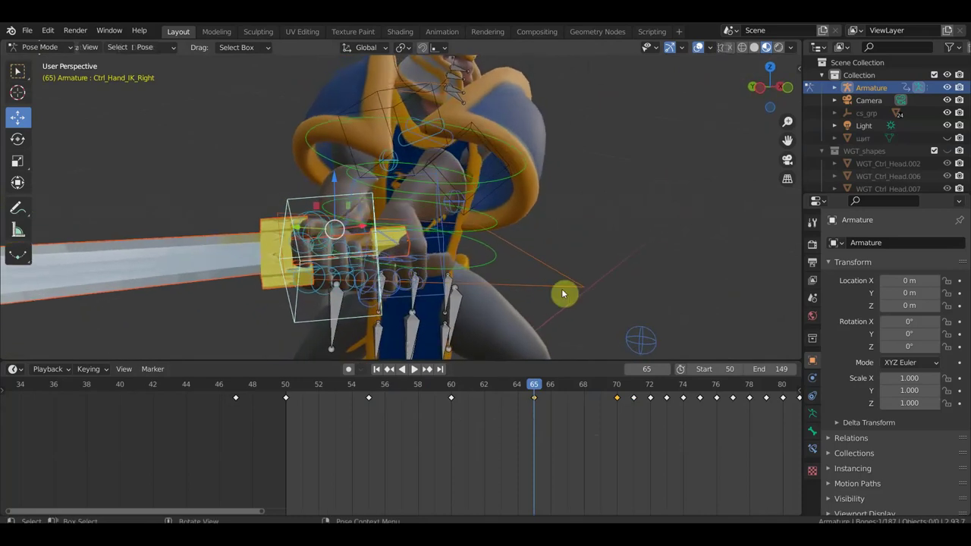
Try moving Ctrl_LegPole_IK_Left (undone), then nudge the Ctrl_Head.006 control
click(650, 324)
middle_drag(676, 306, 675, 305)
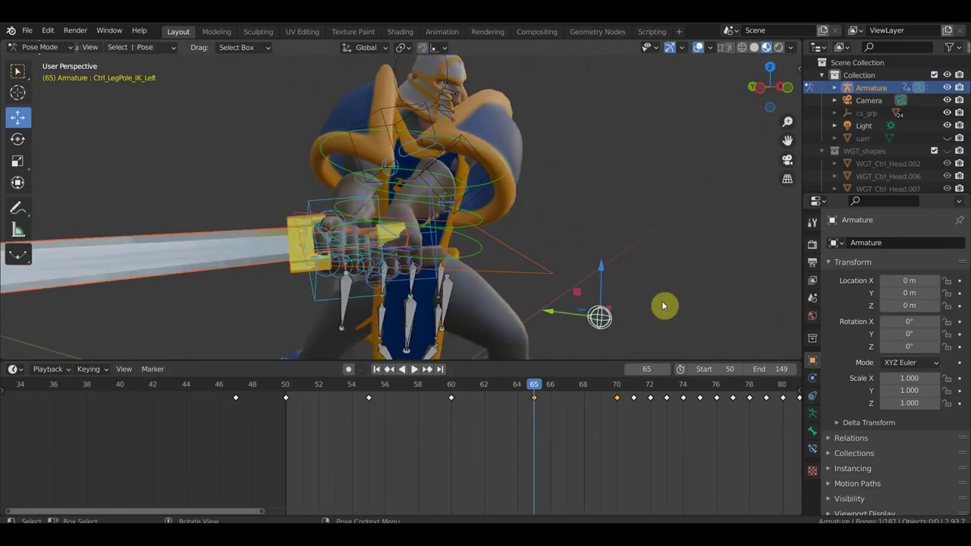
key(g)
click(679, 284)
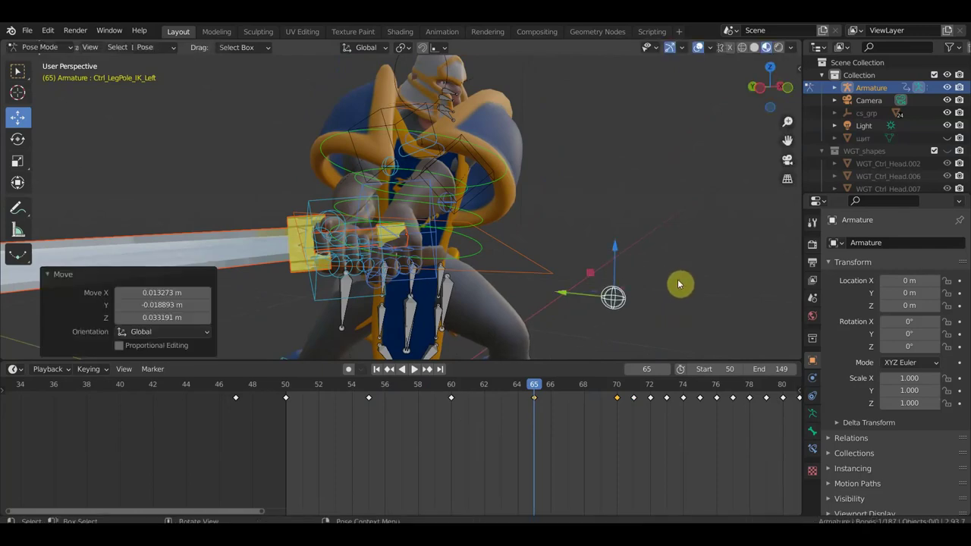
key(ctrl+z)
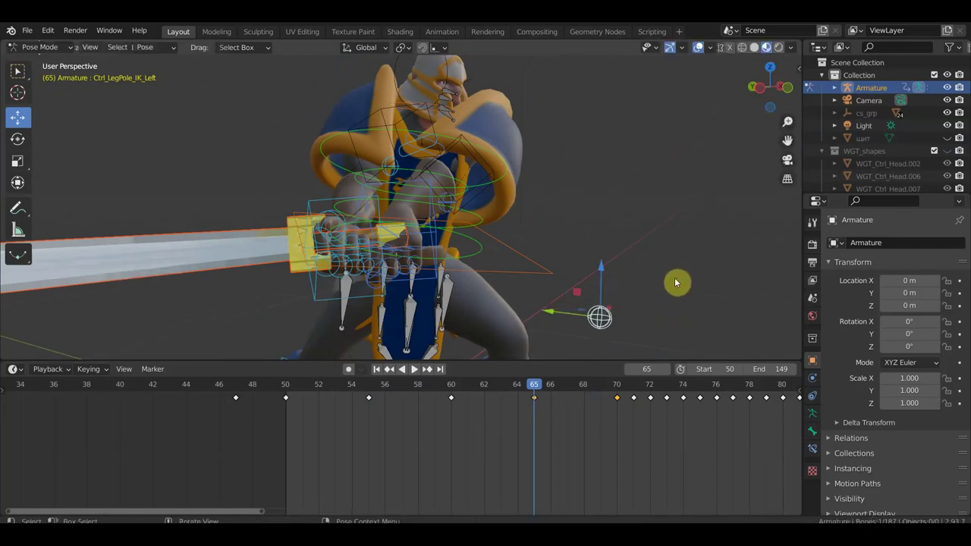
click(459, 202)
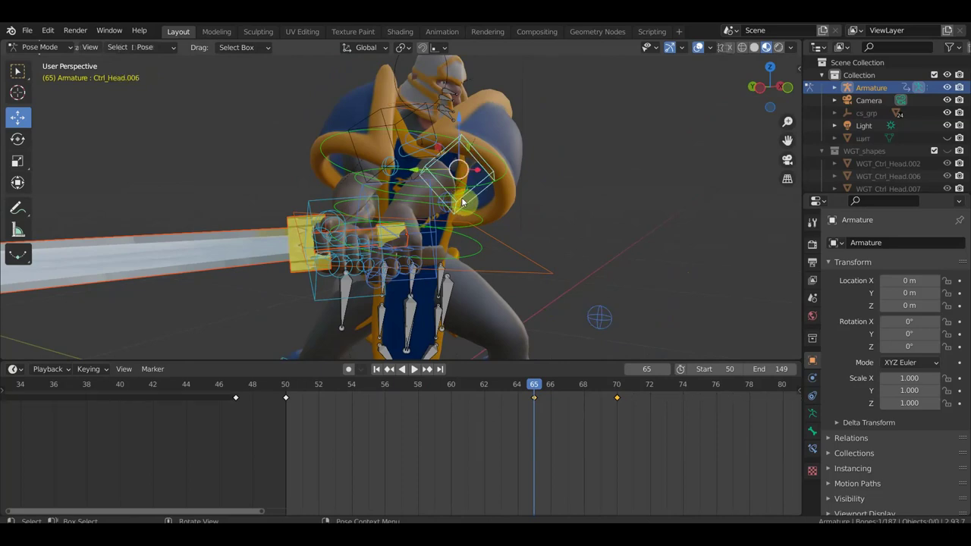
key(g)
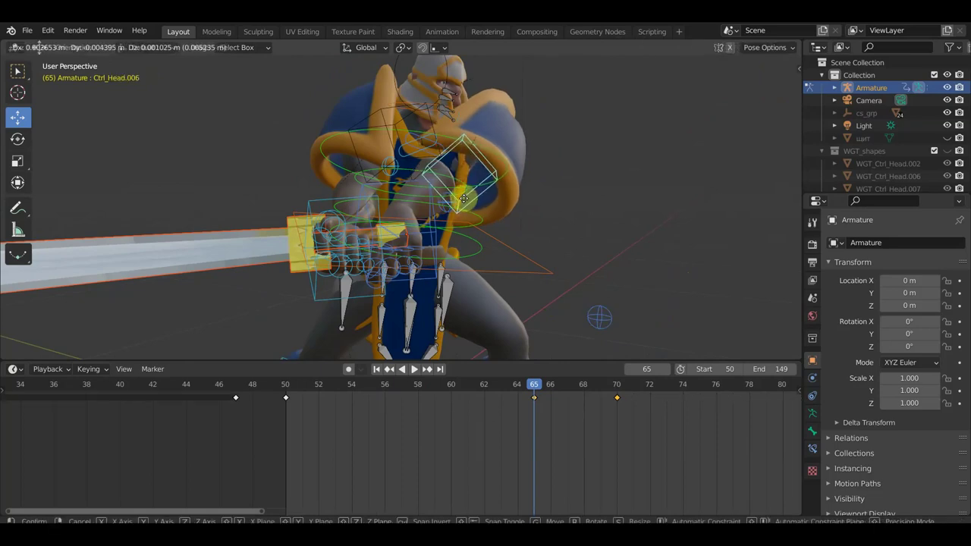
click(465, 202)
Reposition the Ctrl_ArmPole_IK_Left elbow pole through several small adjustments
click(462, 213)
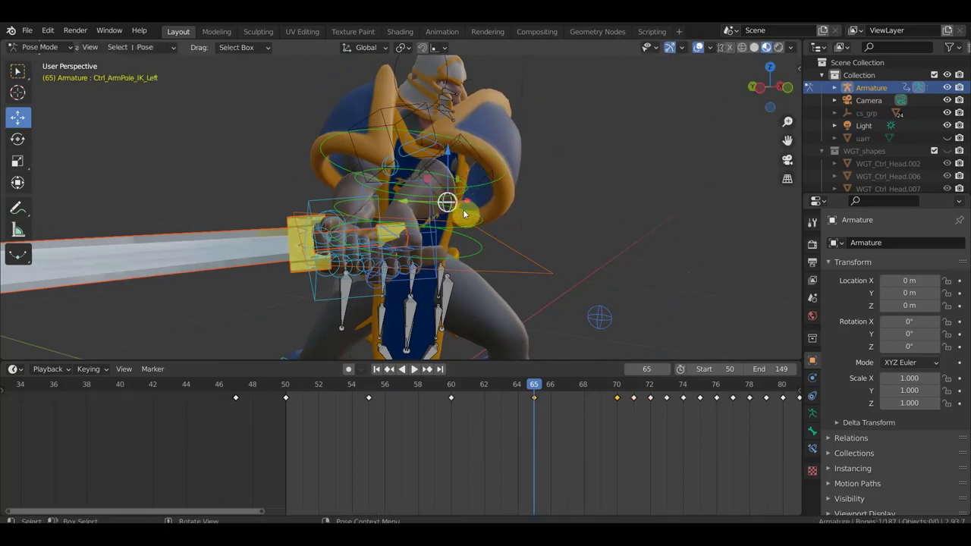
key(g)
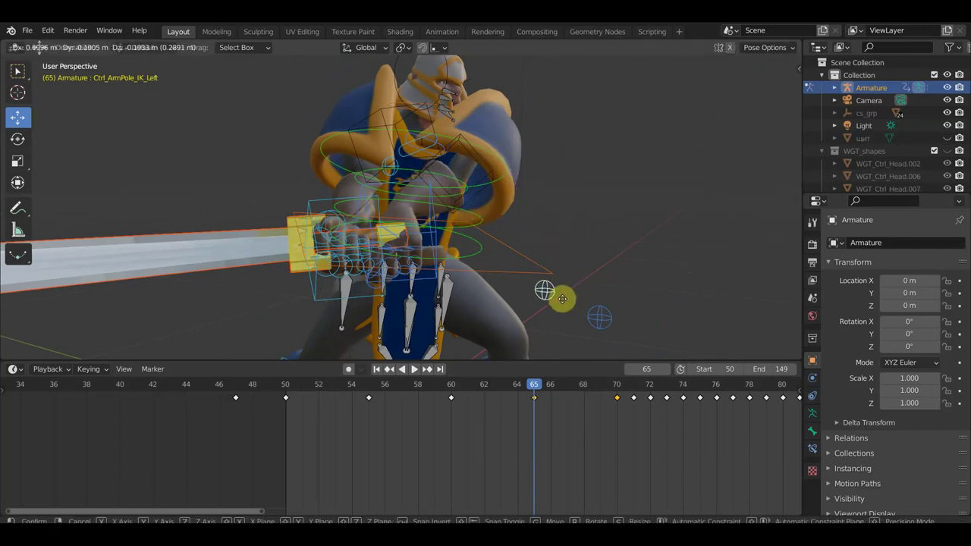
click(566, 300)
mouse_move(555, 241)
middle_down()
mouse_move(562, 256)
mouse_move(468, 220)
middle_up()
middle_drag(547, 261, 521, 288)
key(g)
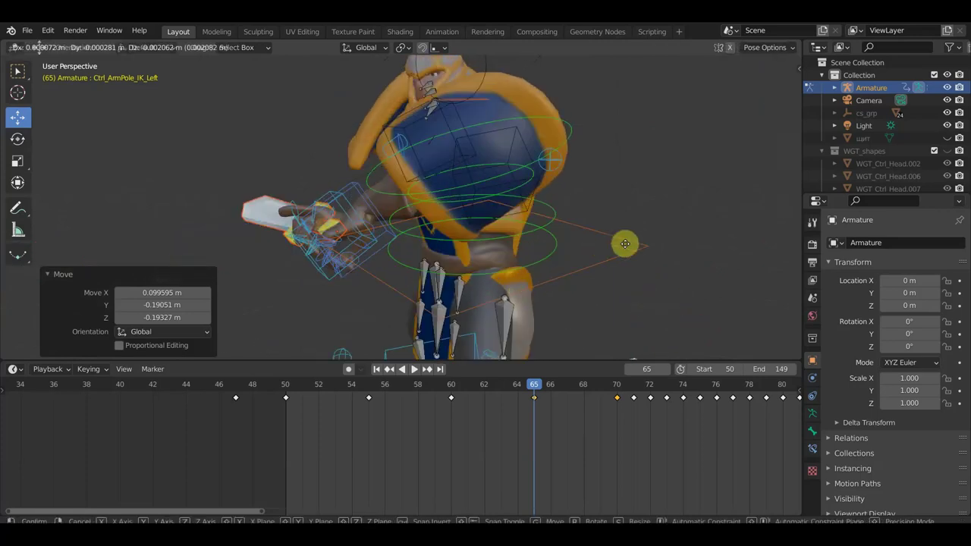
click(635, 225)
mouse_move(638, 228)
middle_down()
mouse_move(673, 269)
mouse_move(683, 210)
mouse_move(734, 185)
middle_up()
key(g)
click(660, 243)
mouse_move(510, 223)
middle_down()
mouse_move(554, 248)
mouse_move(534, 240)
middle_up()
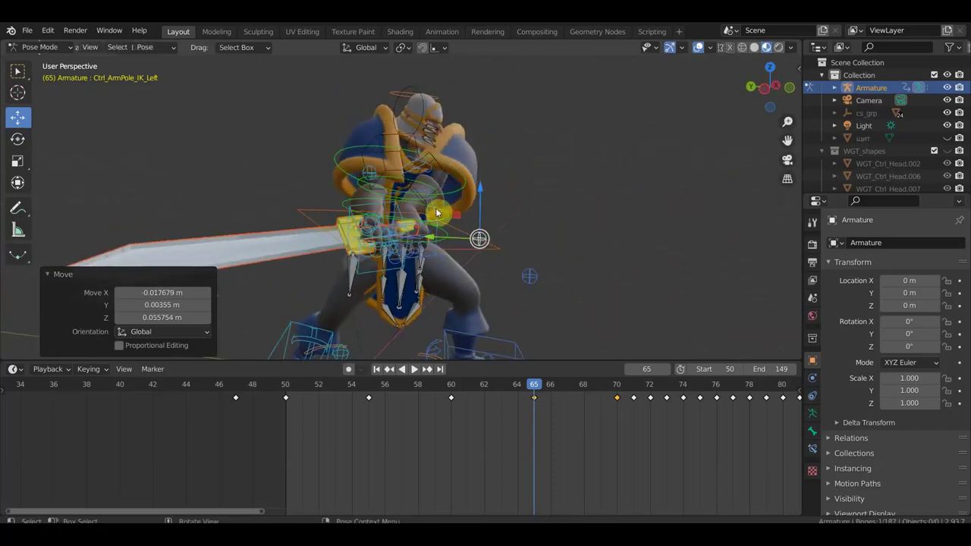
Move Ctrl_ArmPole_IK_Right, then select all rig bones for Location & Rotation keys
click(376, 173)
key(g)
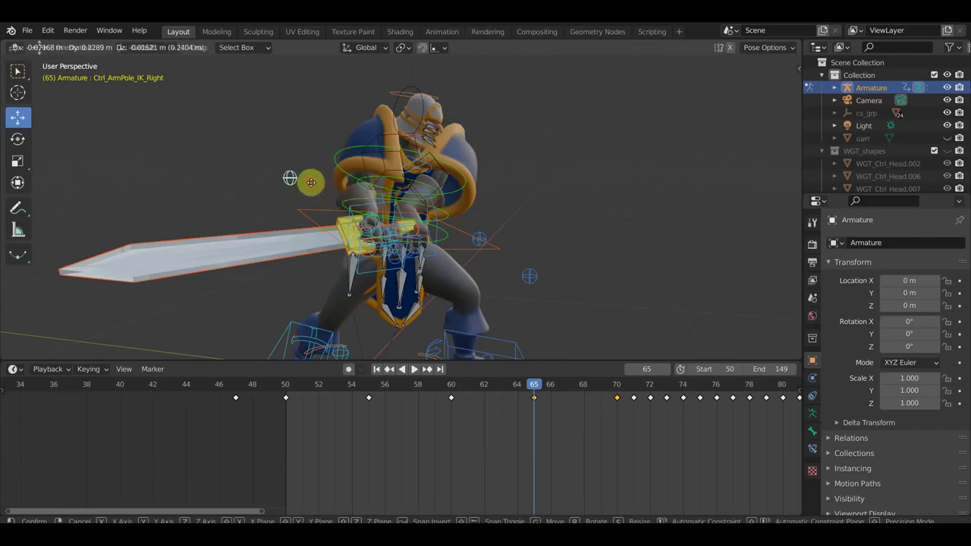
click(312, 183)
middle_drag(312, 183, 346, 199)
scroll(349, 204, up, 3)
scroll(385, 196, down, 3)
key(a)
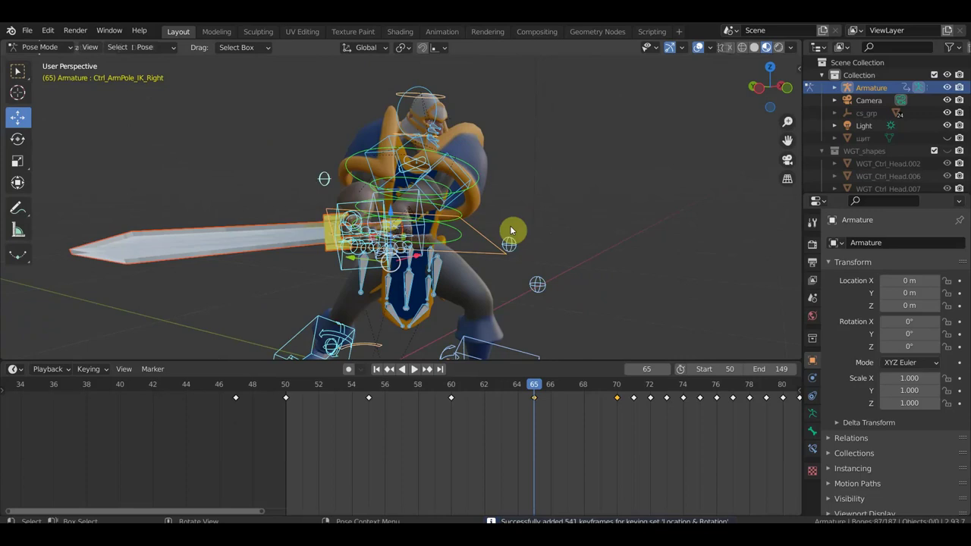
click(452, 386)
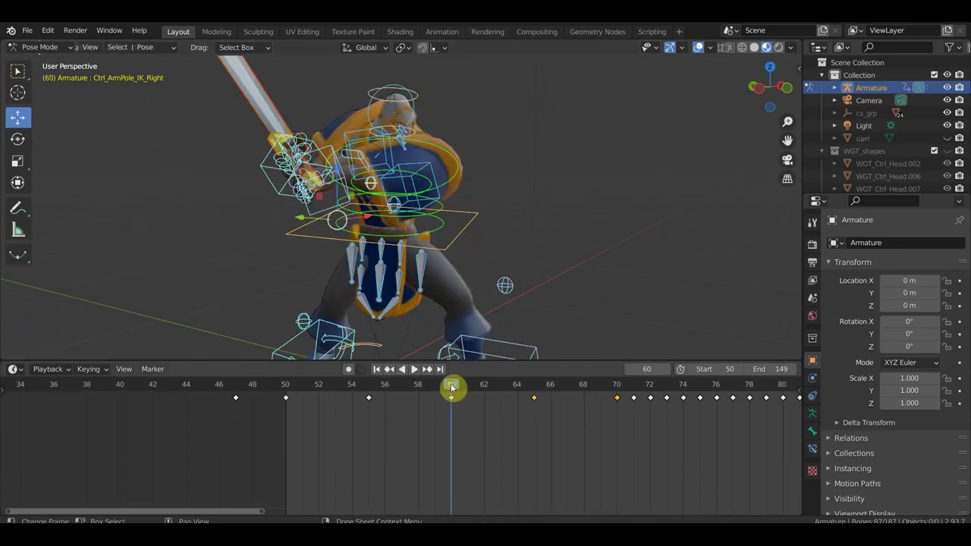
Move the frame-65 pose keyframe to frame 60 and preview the retimed pose
mouse_move(478, 334)
middle_down()
mouse_move(498, 273)
mouse_move(592, 271)
middle_up()
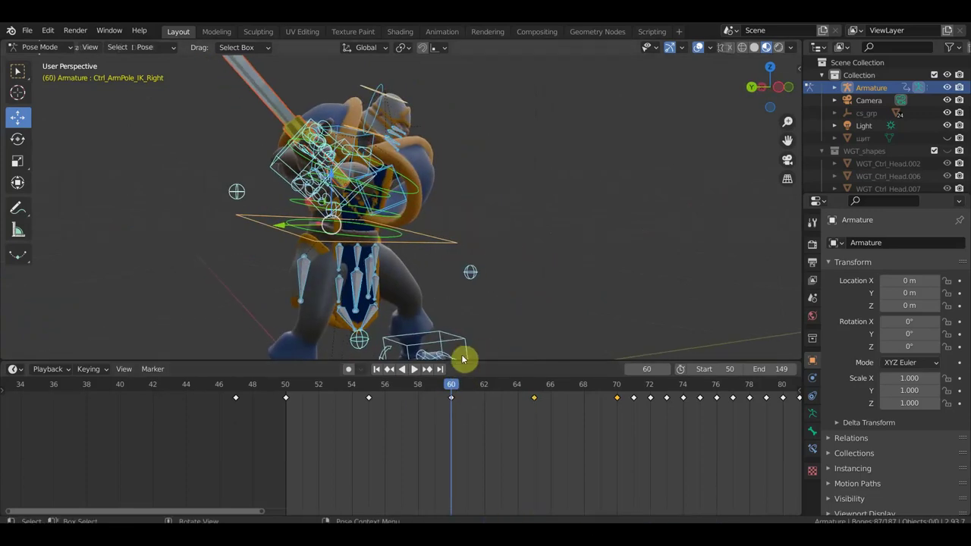
click(534, 386)
mouse_move(535, 251)
middle_down()
mouse_move(469, 277)
mouse_move(400, 277)
middle_up()
mouse_move(532, 273)
middle_down()
mouse_move(506, 260)
mouse_move(638, 277)
middle_up()
click(561, 265)
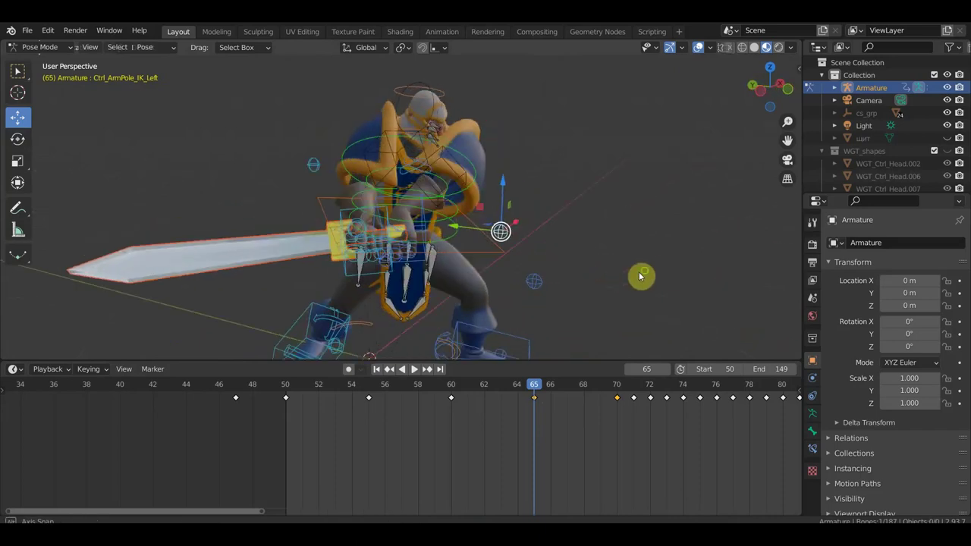
click(315, 170)
click(536, 386)
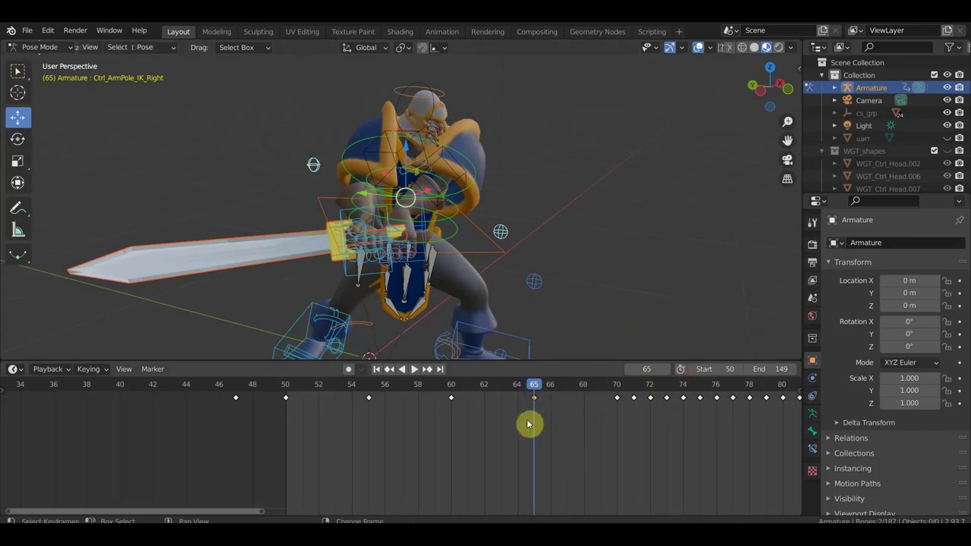
key(g)
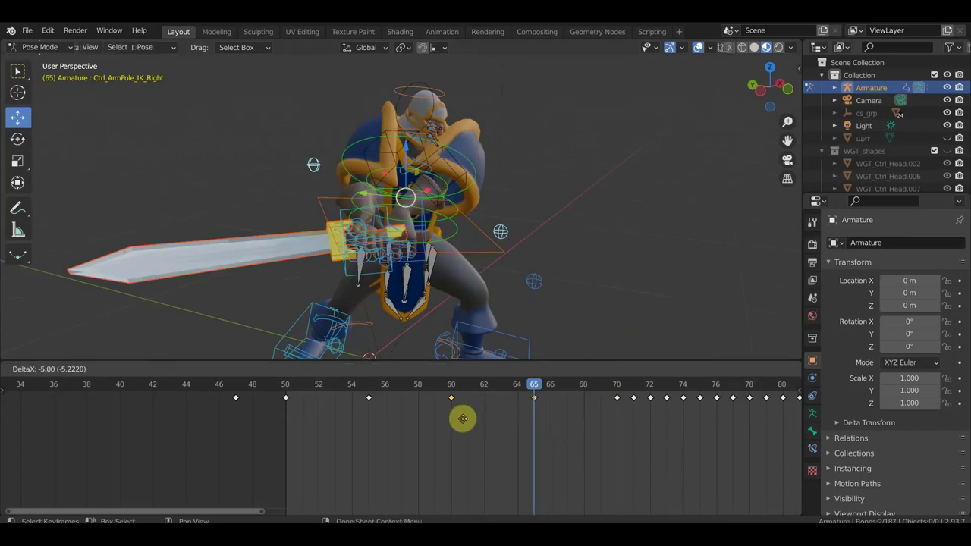
click(463, 419)
drag(537, 386, 460, 394)
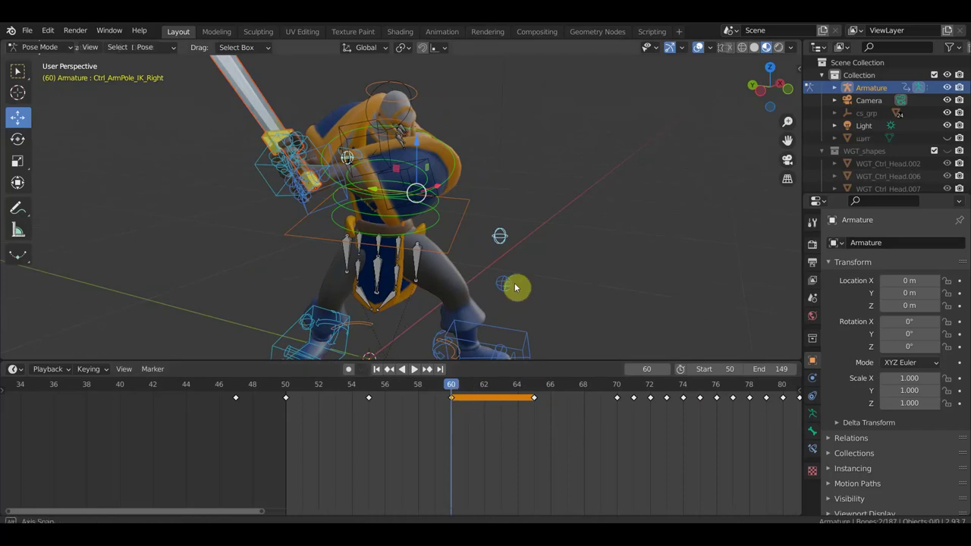
Nudge the Ctrl_Hips control slightly at frame 60
middle_drag(510, 299, 503, 213)
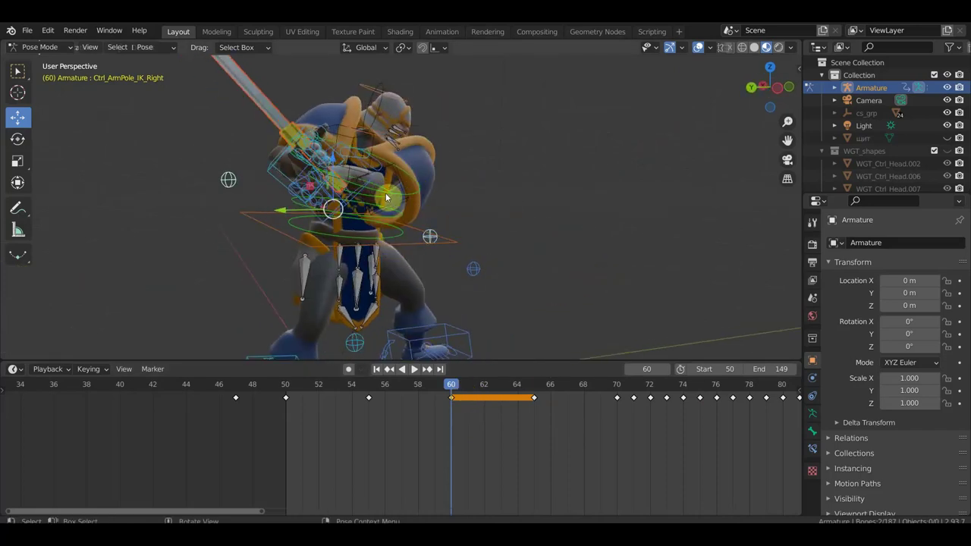
scroll(398, 195, up, 2)
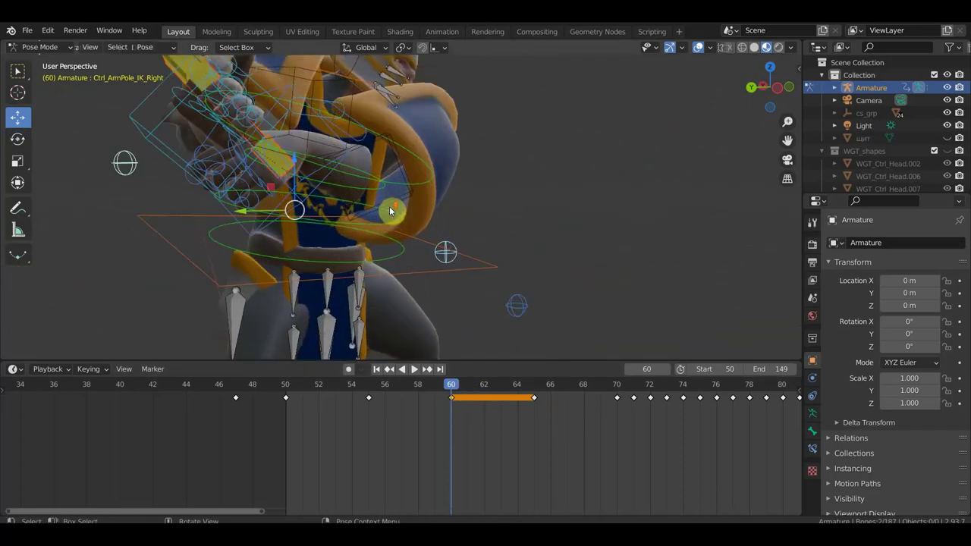
click(444, 252)
key(g)
click(465, 264)
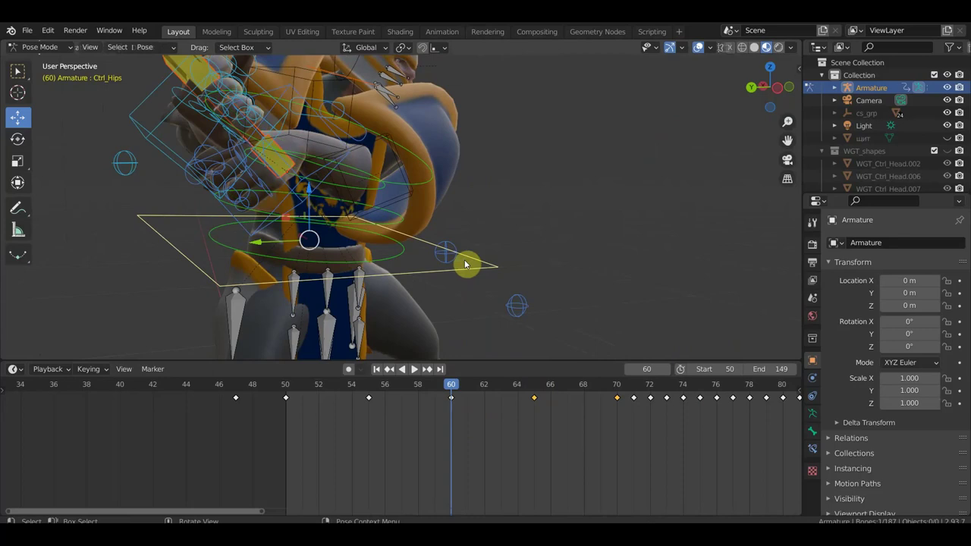
Move the left arm pole control and keyframe the pose at frame 60
click(447, 252)
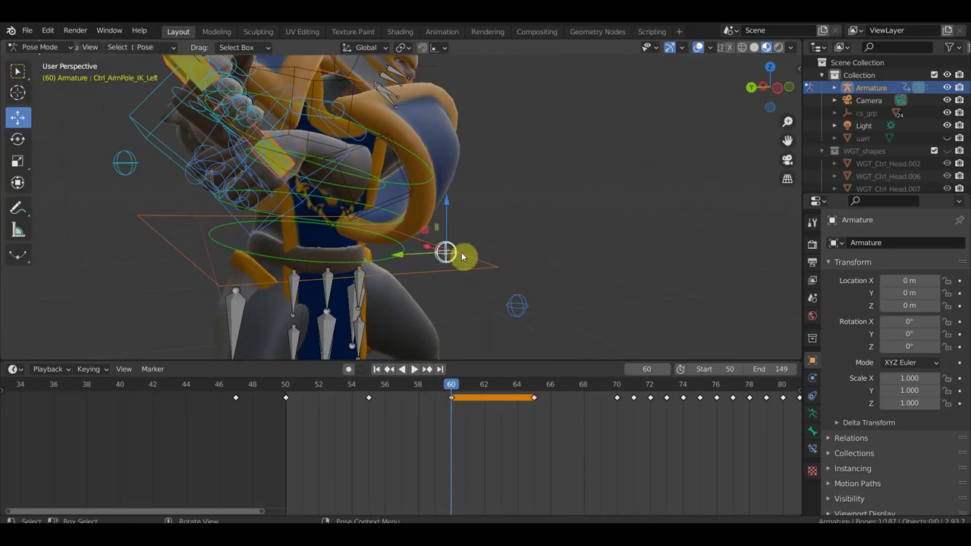
key(g)
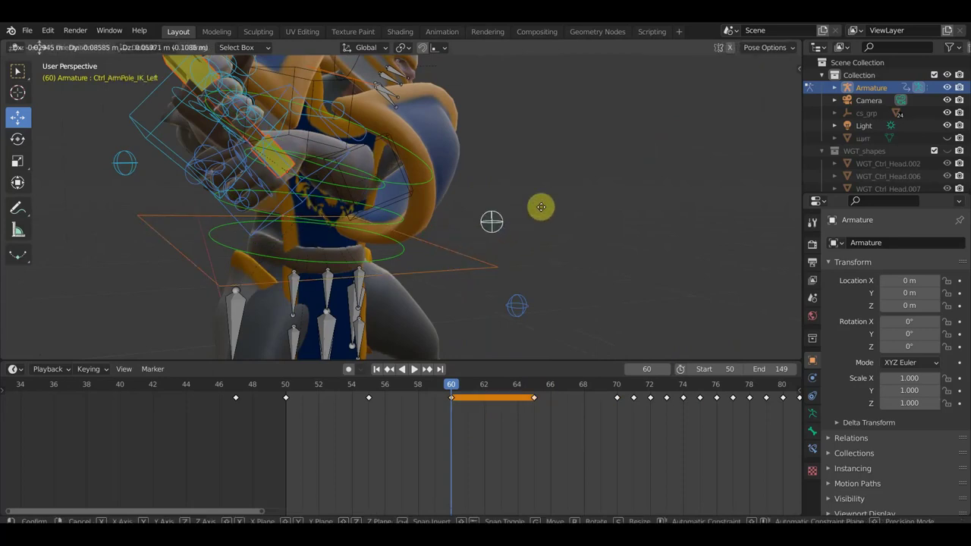
click(598, 178)
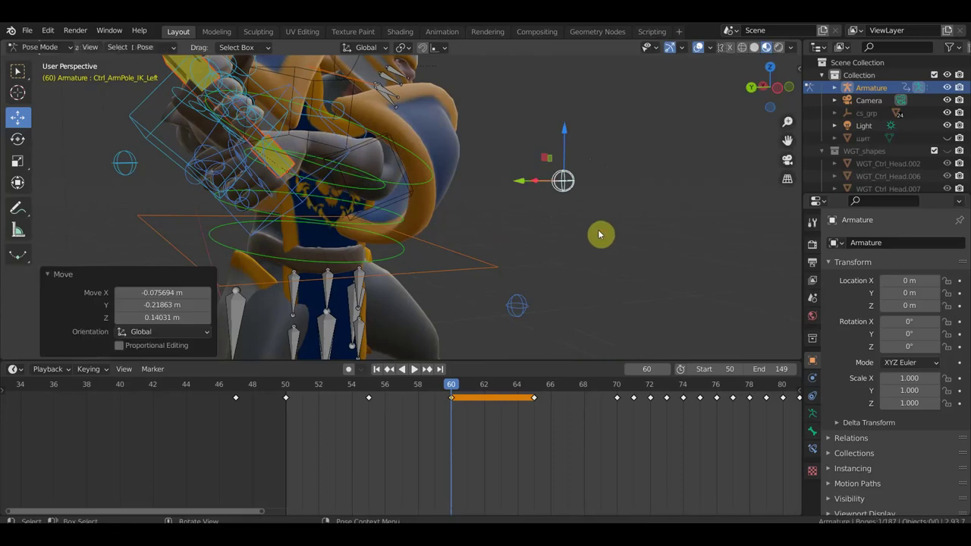
key(i)
mouse_move(601, 252)
middle_down()
mouse_move(386, 234)
mouse_move(447, 235)
mouse_move(362, 221)
middle_up()
mouse_move(437, 215)
alt+middle_down()
mouse_move(440, 208)
mouse_move(581, 245)
mouse_move(462, 297)
mouse_move(475, 261)
mouse_move(472, 192)
mouse_move(494, 205)
mouse_move(433, 212)
alt+middle_up()
Slightly rotate Ctrl_Head.009 and shift Ctrl_Head.010 with the rig overlays hidden
click(460, 205)
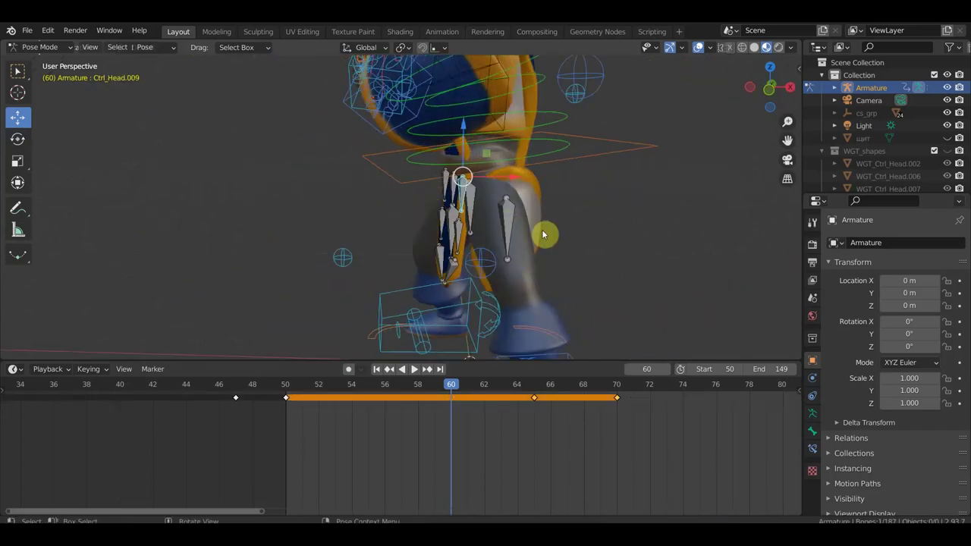
key(r)
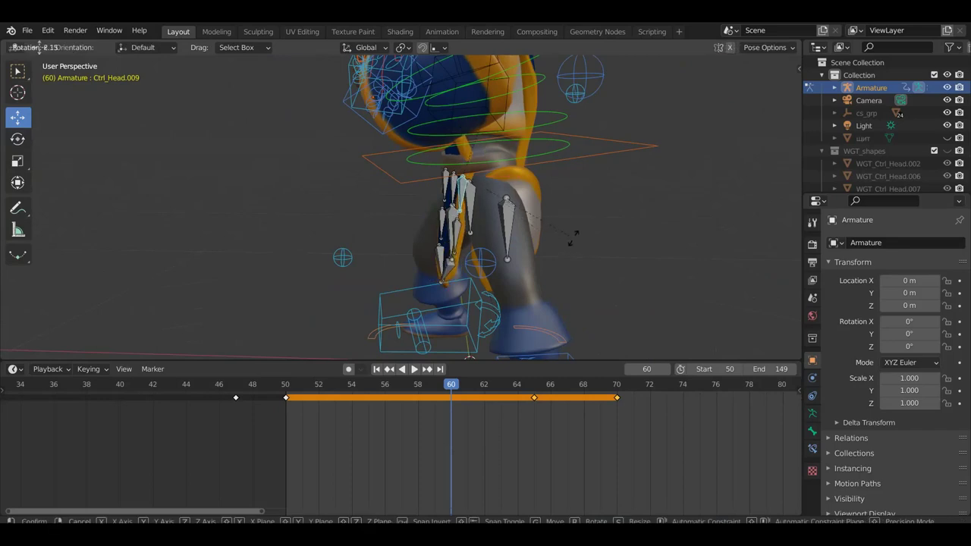
click(581, 232)
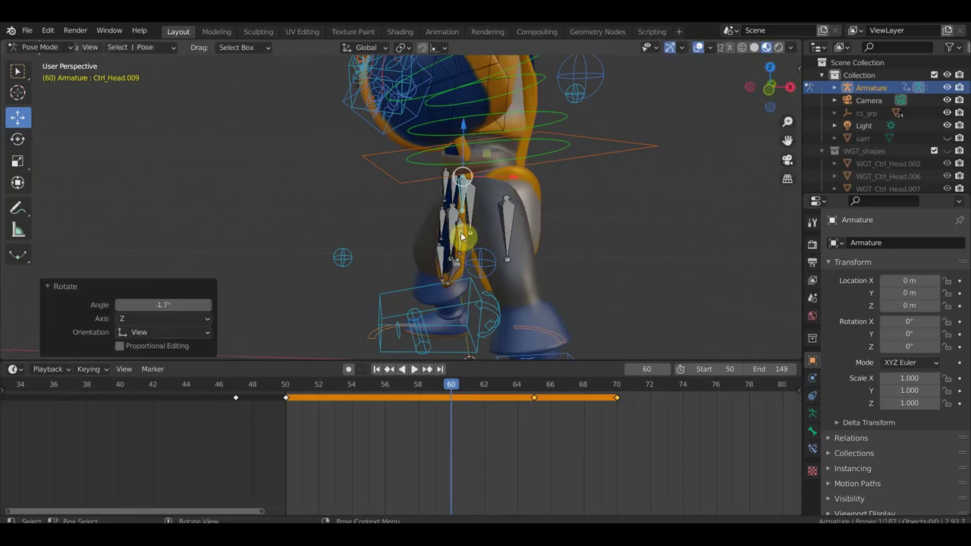
click(466, 202)
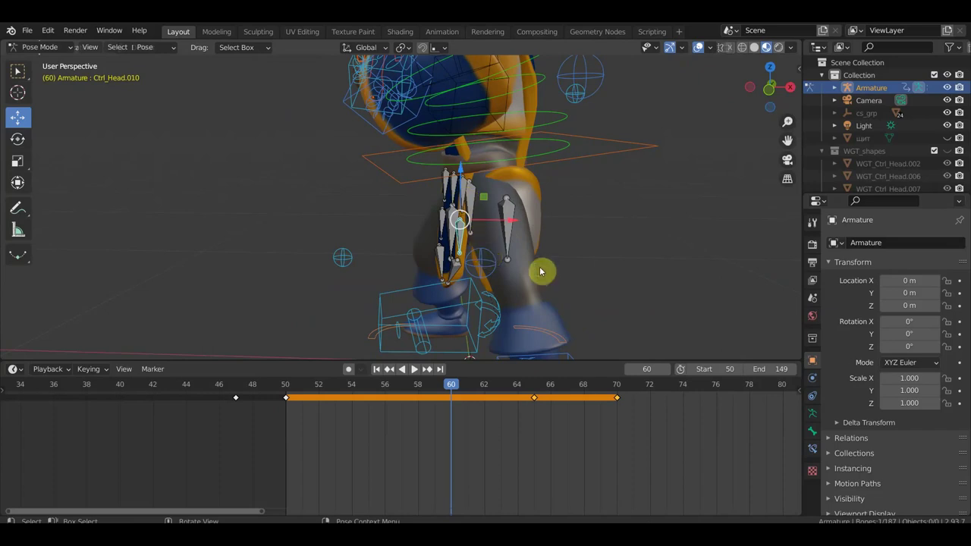
key(g)
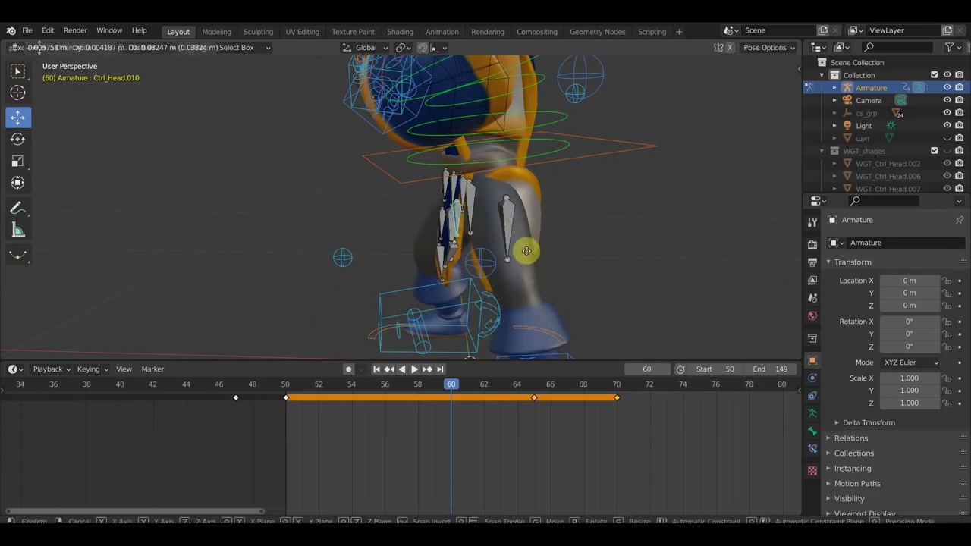
click(540, 266)
middle_drag(539, 267, 690, 254)
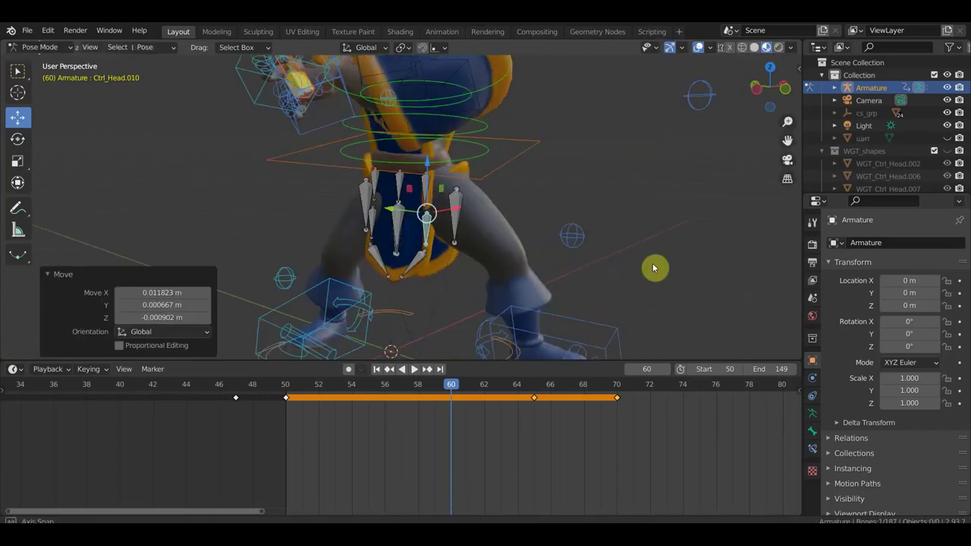
click(700, 47)
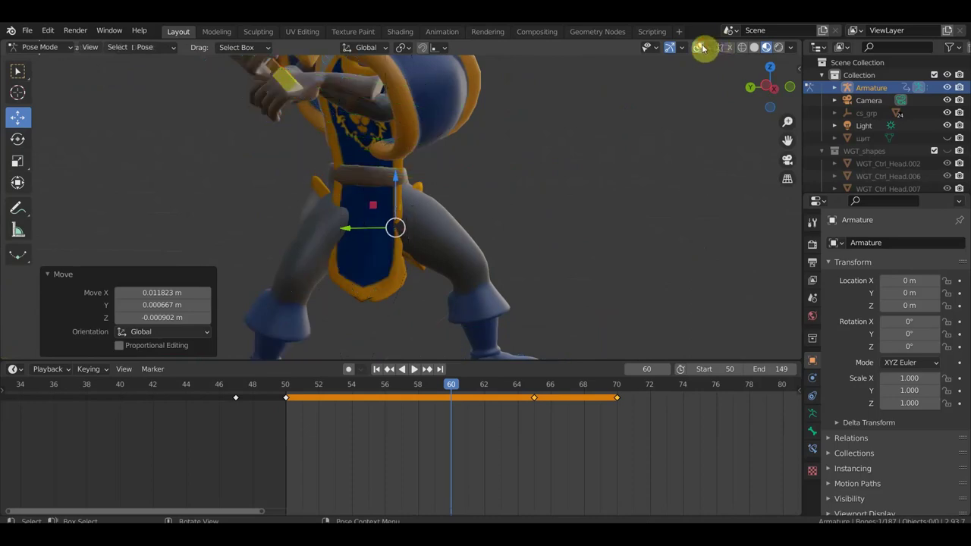
Adjust the bone and leg bone positions further, then show the rig overlays again
key(g)
click(602, 214)
middle_drag(604, 230, 509, 261)
key(g)
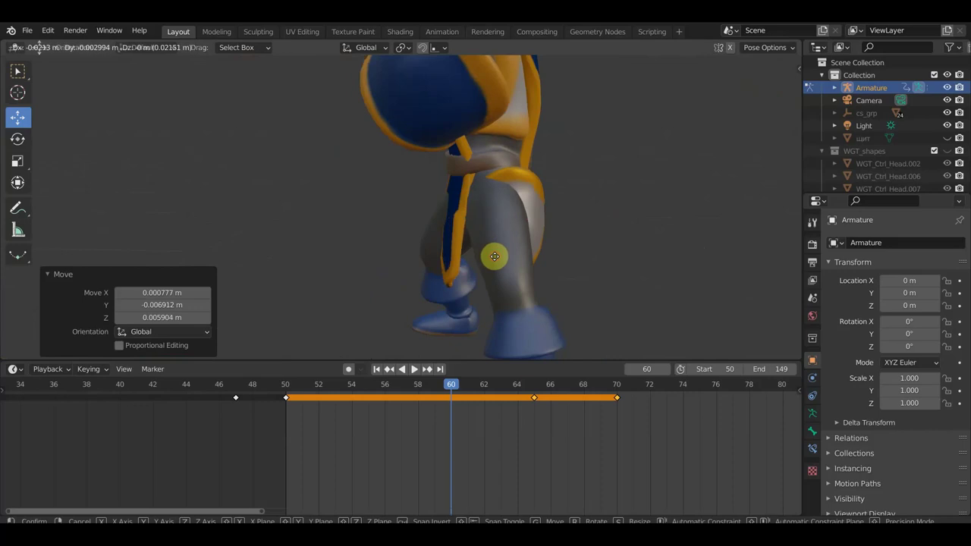
click(494, 256)
click(698, 45)
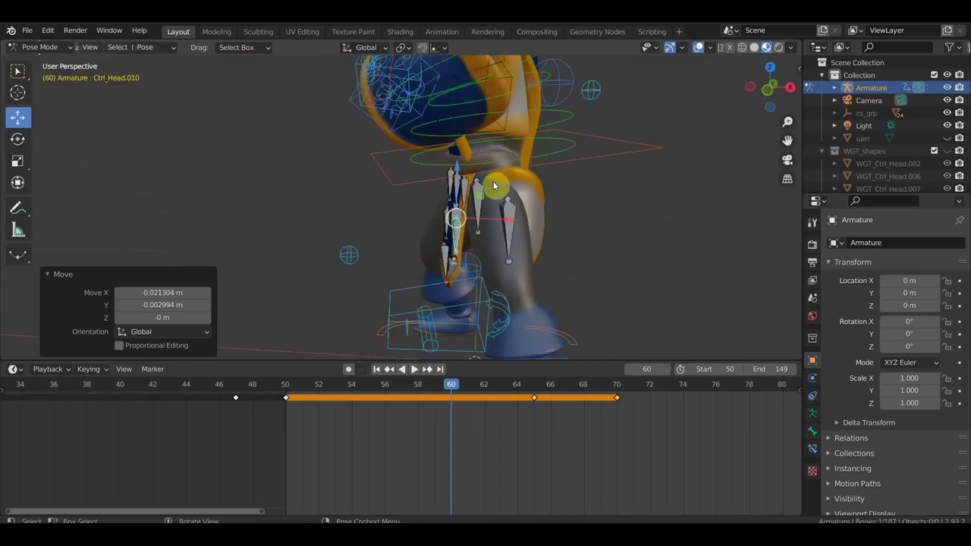
Rotate Ctrl_Head.009 by 4.33° and move it into place
click(466, 189)
key(g)
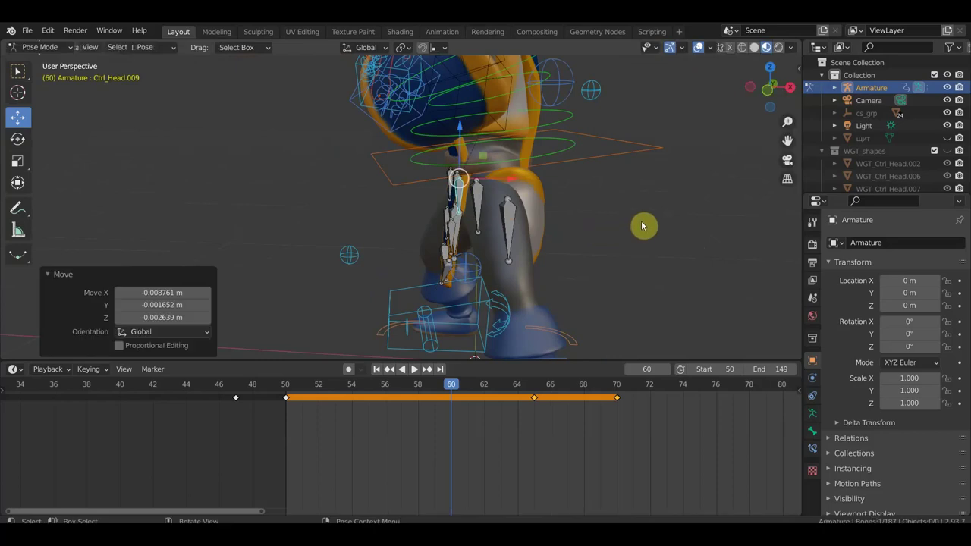
key(r)
click(632, 231)
middle_drag(632, 236, 757, 228)
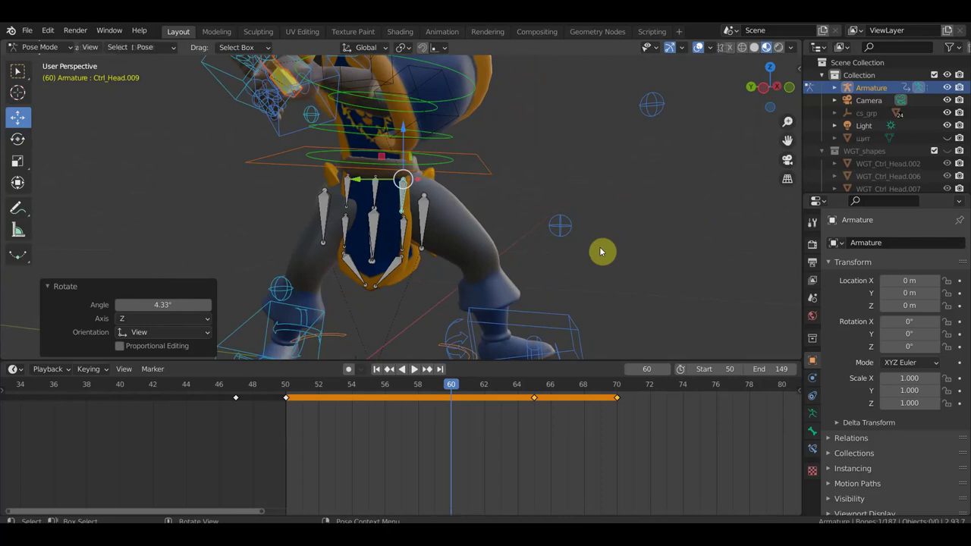
key(g)
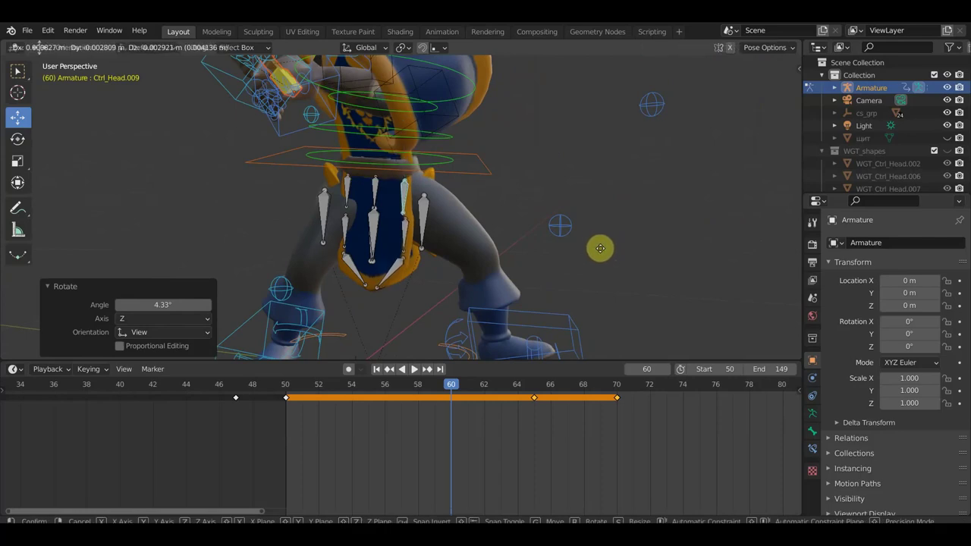
click(599, 248)
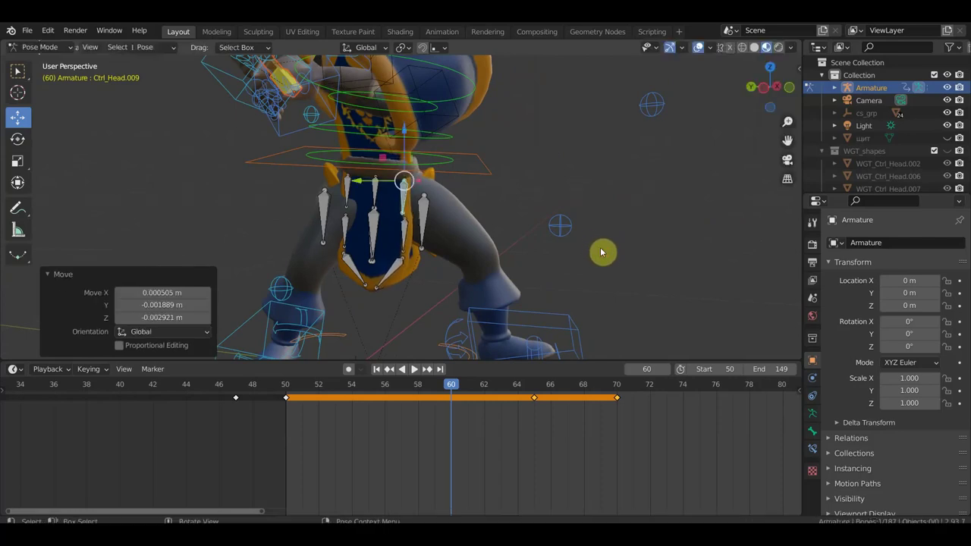
middle_drag(509, 224, 327, 258)
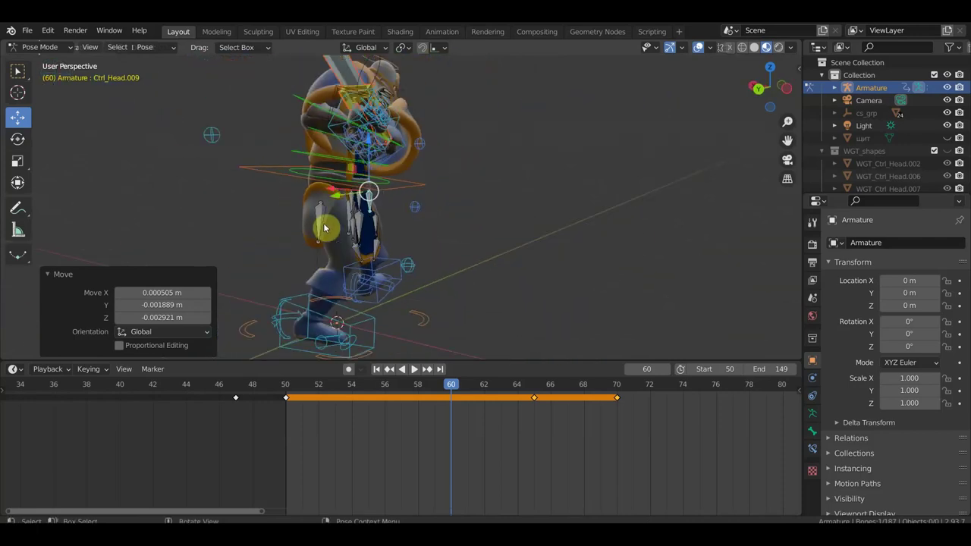
Rotate the Ctrl_Head.019 leg bone -21.5° and reposition it
click(318, 220)
middle_drag(407, 271, 462, 250)
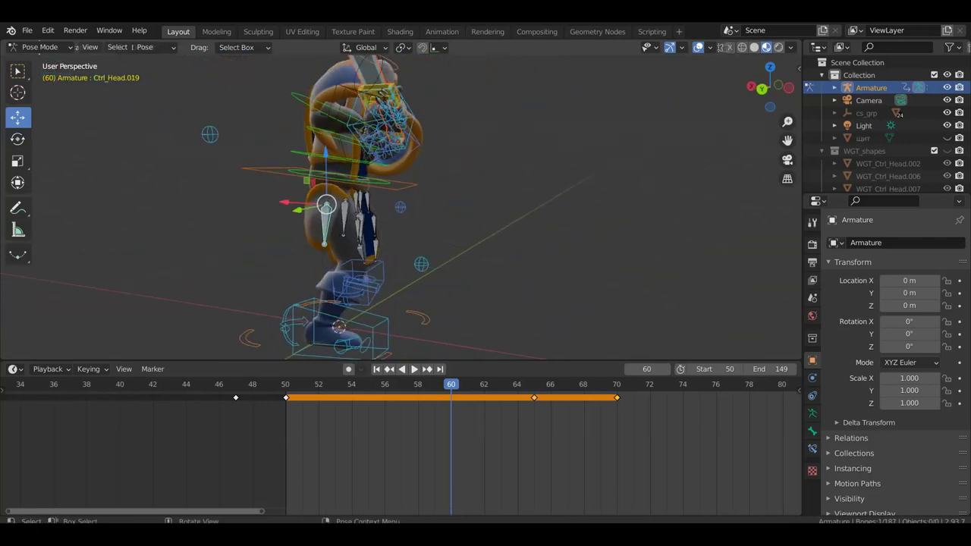
key(r)
click(478, 206)
key(g)
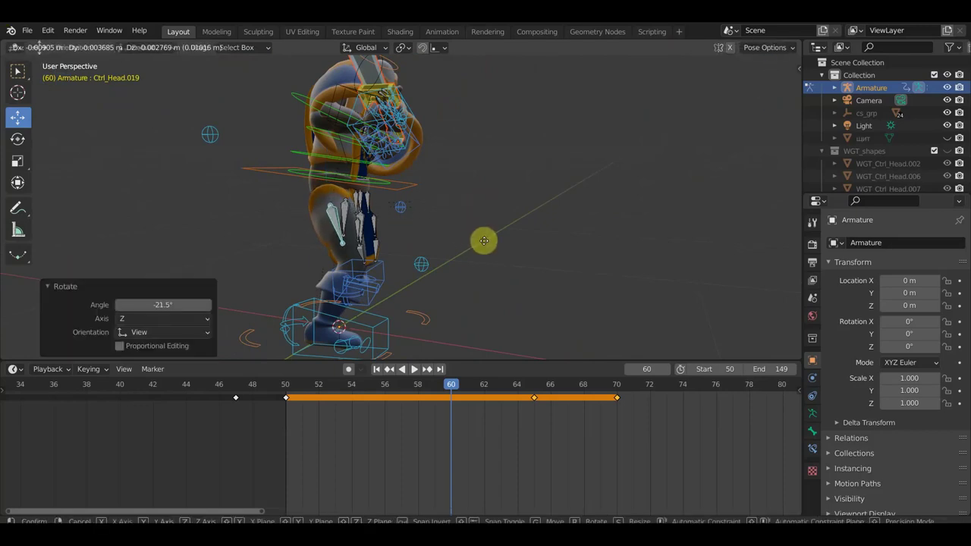
click(485, 251)
middle_drag(486, 251, 447, 262)
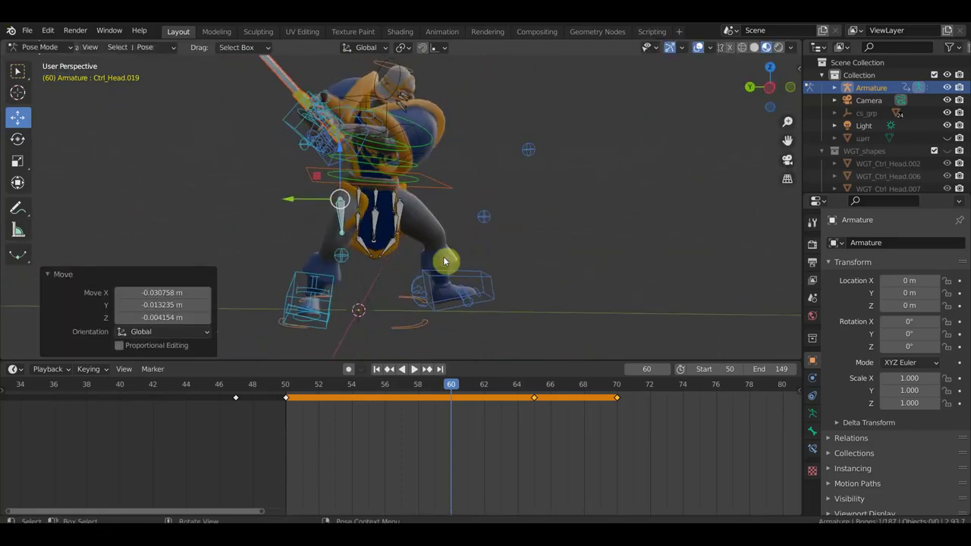
key(g)
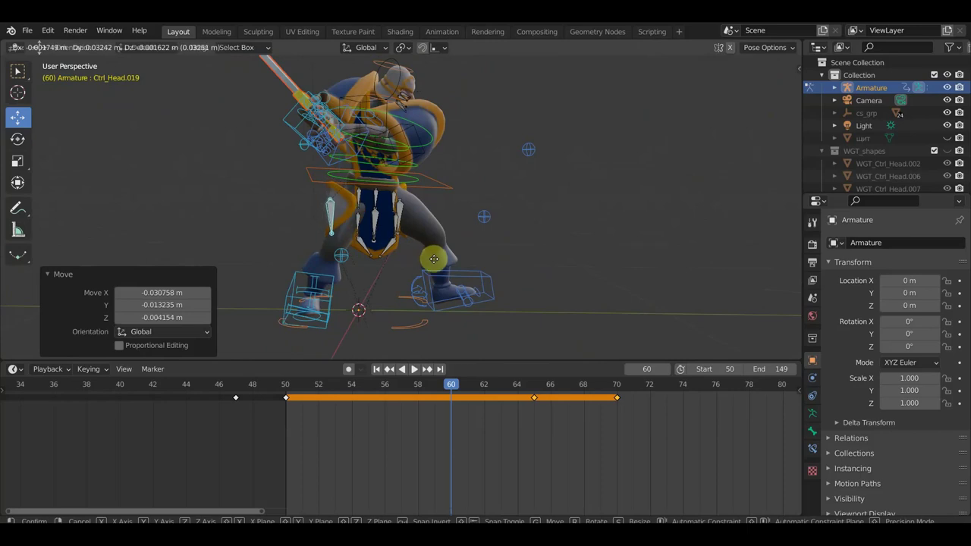
click(433, 258)
middle_drag(436, 263, 273, 248)
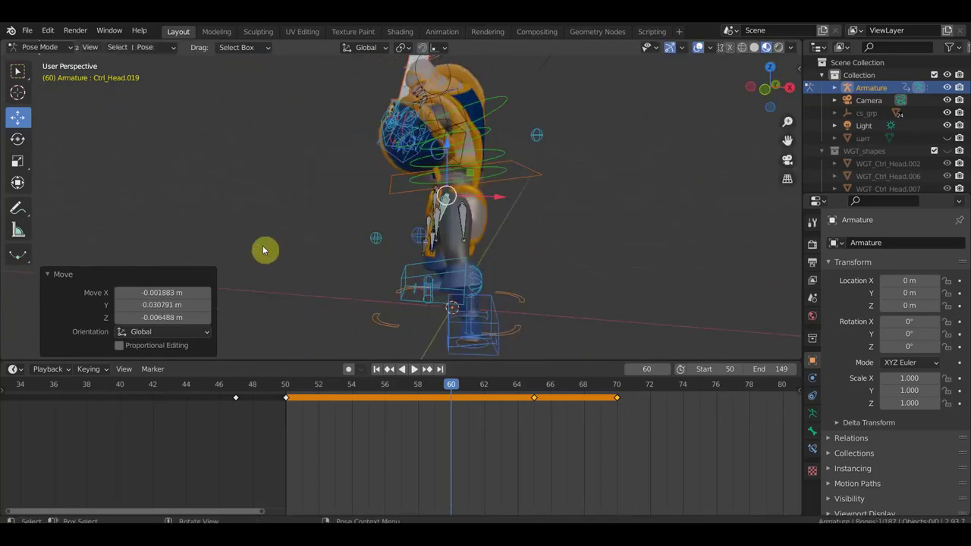
Move the Ctrl_Head.018 bone to a new position
click(531, 259)
middle_drag(585, 271, 484, 232)
key(g)
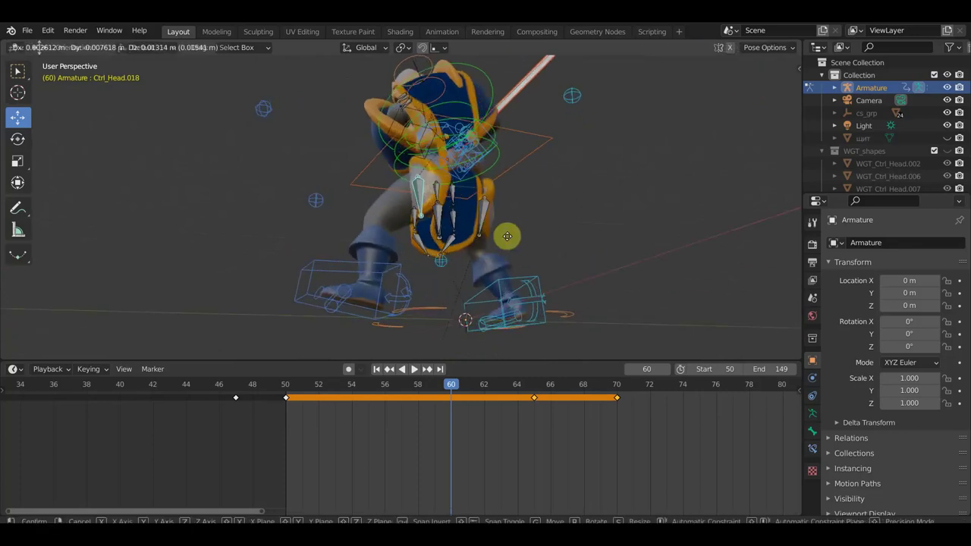
click(502, 239)
mouse_move(502, 239)
middle_down()
mouse_move(590, 290)
mouse_move(569, 311)
mouse_move(485, 251)
mouse_move(476, 260)
middle_up()
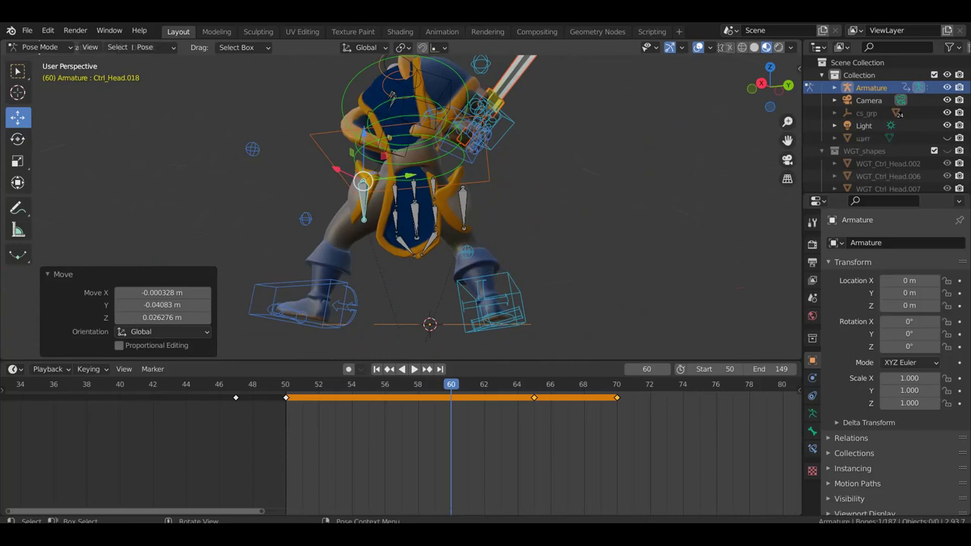
Rotate the arm bone 26.5° and nudge it into place
key(r)
click(453, 323)
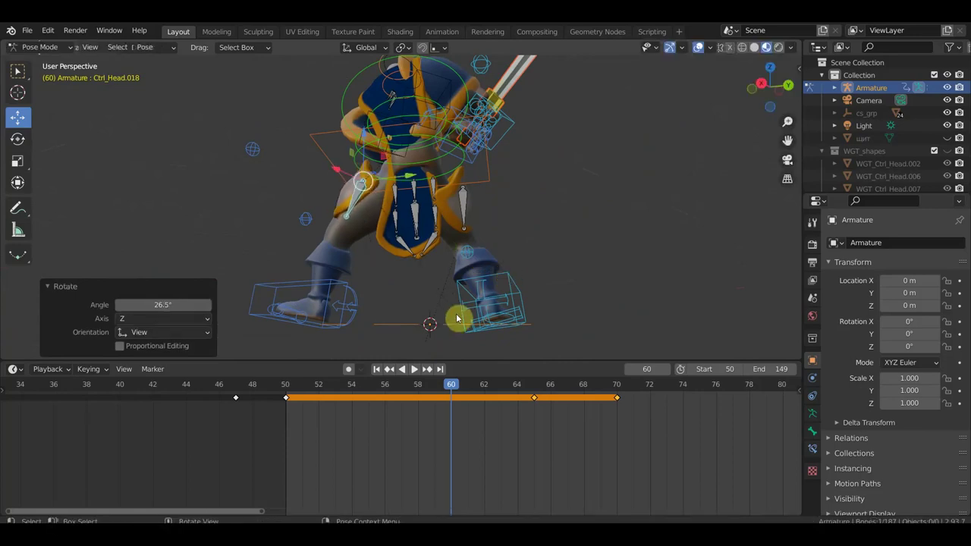
key(g)
click(471, 305)
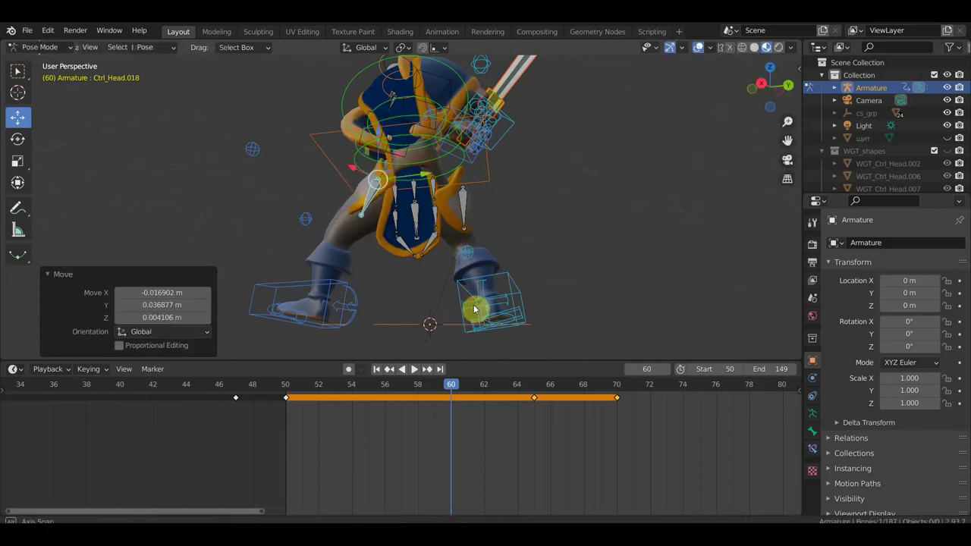
middle_drag(473, 309, 491, 304)
key(g)
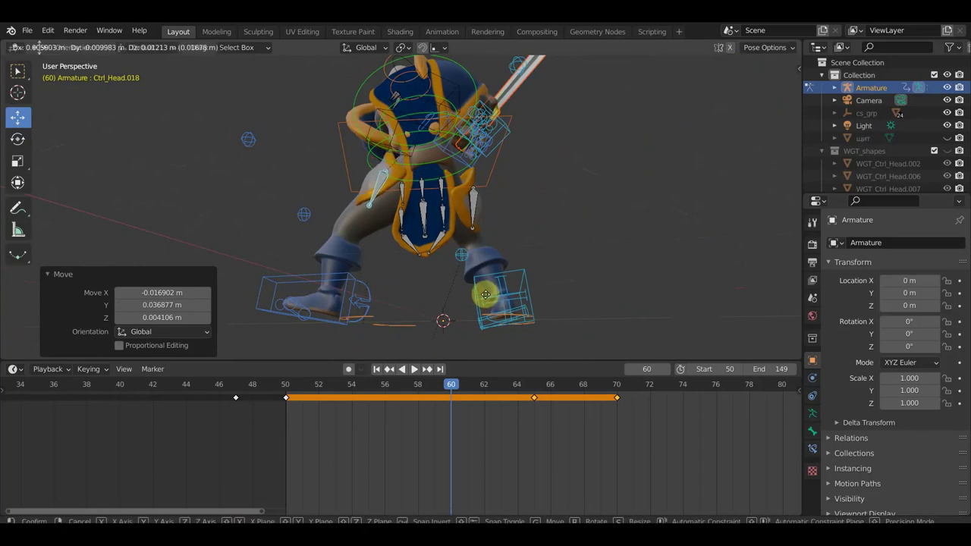
click(482, 295)
Rotate the bone -20.9° and shift it slightly
mouse_move(484, 296)
middle_down()
mouse_move(654, 330)
mouse_move(748, 329)
mouse_move(566, 291)
mouse_move(605, 291)
middle_up()
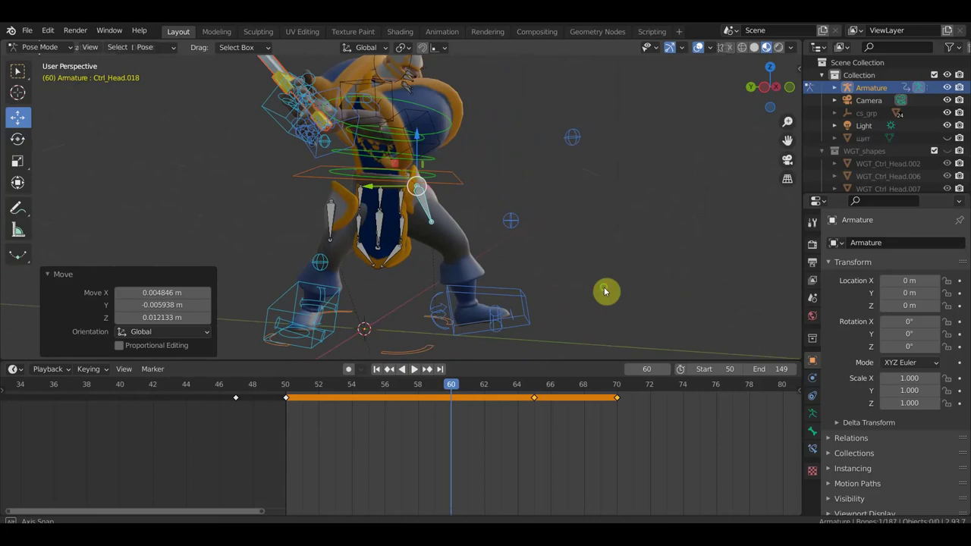
key(r)
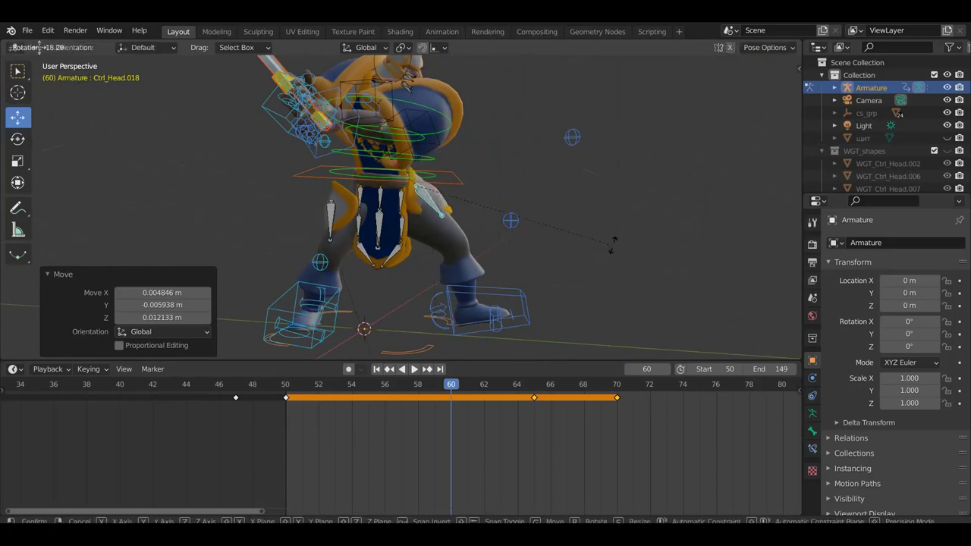
click(618, 238)
key(g)
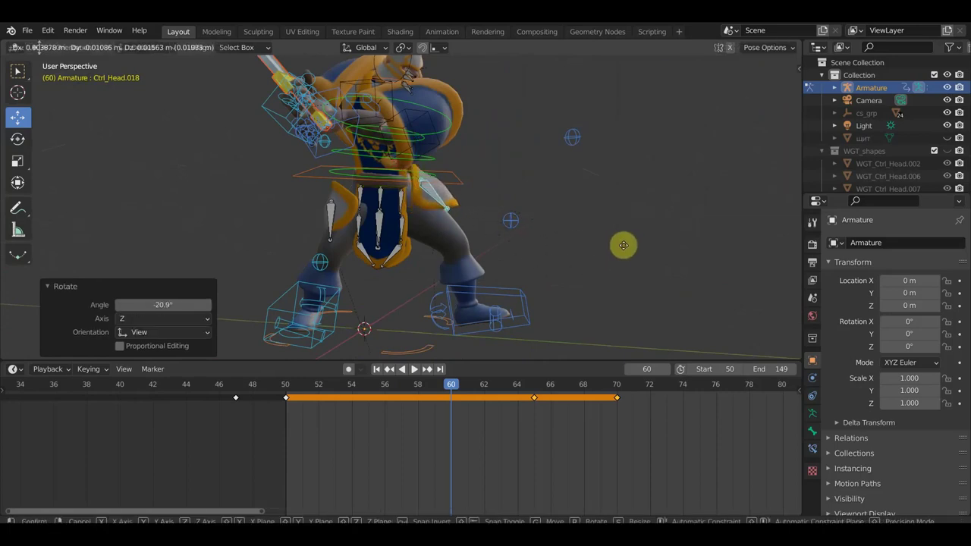
click(619, 245)
middle_drag(619, 248, 461, 330)
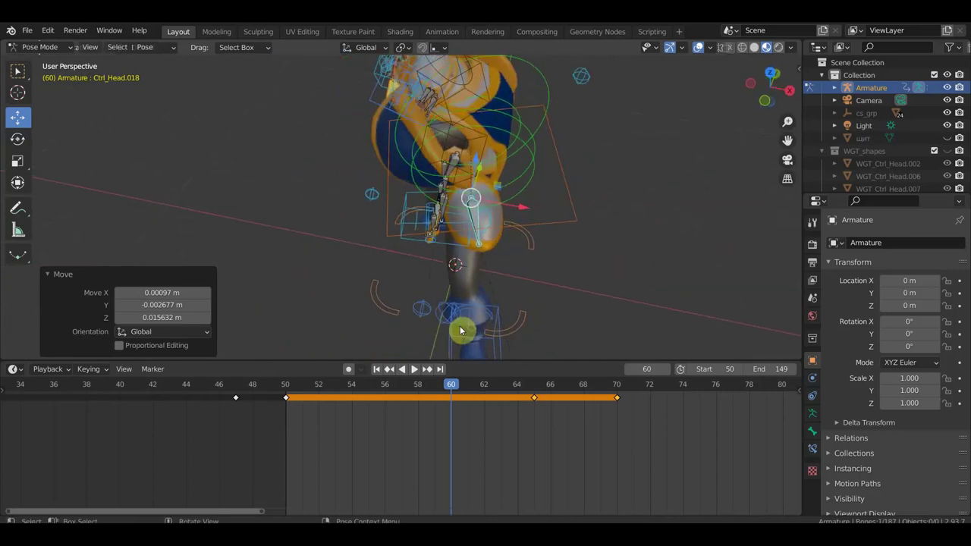
Rotate the cloth bone 33.2° and move it to its new position
key(r)
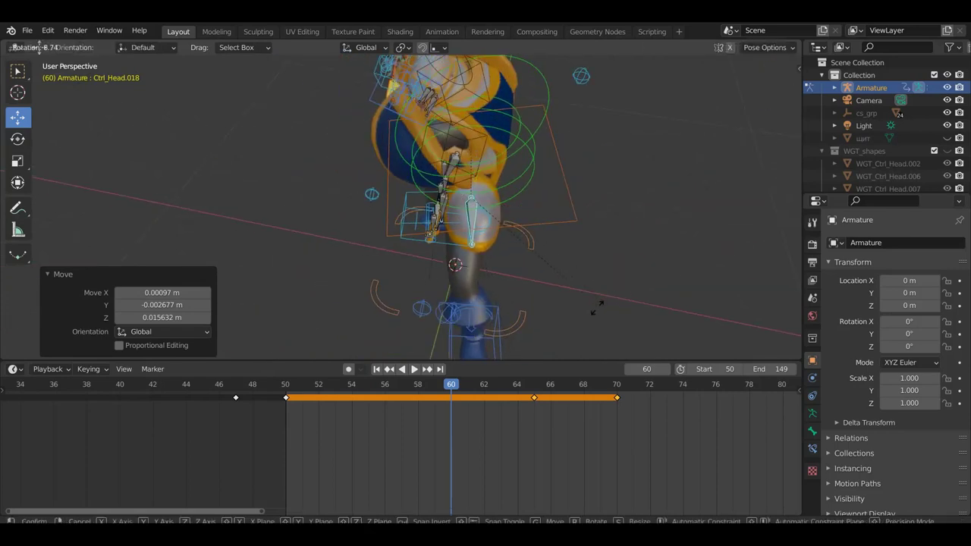
click(597, 309)
mouse_move(596, 309)
middle_down()
mouse_move(570, 210)
mouse_move(587, 217)
middle_up()
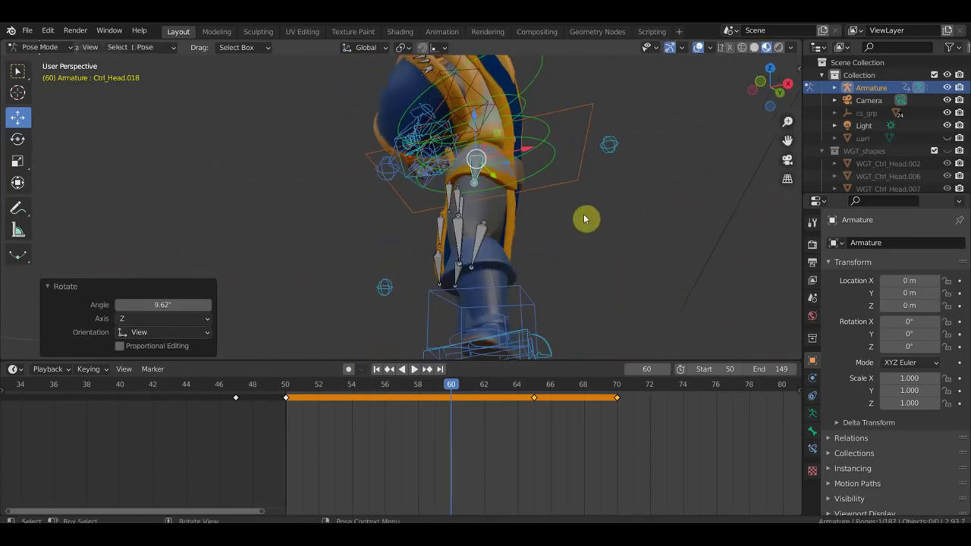
key(r)
click(548, 289)
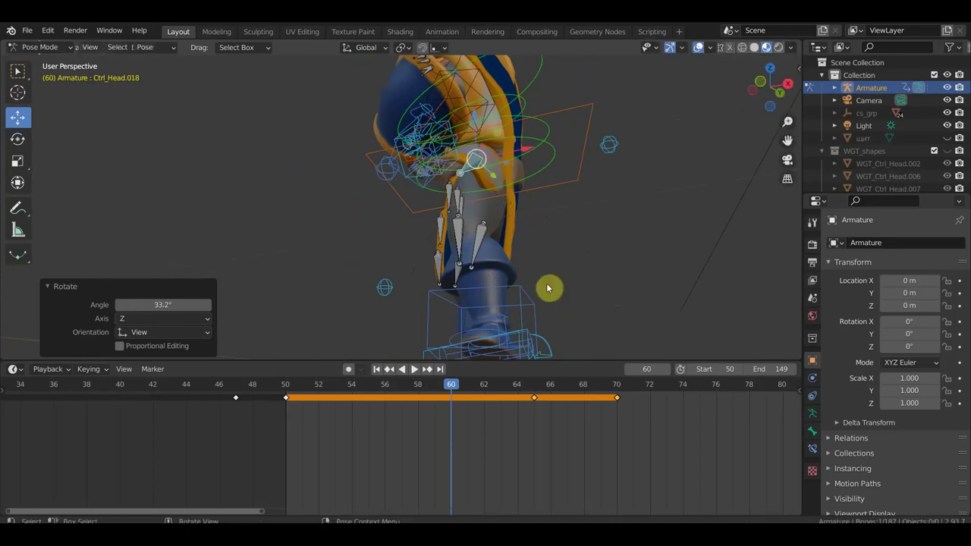
key(g)
click(551, 239)
mouse_move(550, 239)
middle_down()
mouse_move(600, 280)
mouse_move(589, 301)
mouse_move(595, 265)
mouse_move(620, 268)
middle_up()
Move cloth bone Ctrl_Head.018 twice and rotate it -8.25° around the knight's waist
key(g)
click(566, 267)
mouse_move(520, 238)
middle_down()
mouse_move(551, 240)
mouse_move(410, 286)
mouse_move(380, 272)
mouse_move(506, 283)
mouse_move(494, 268)
middle_up()
key(g)
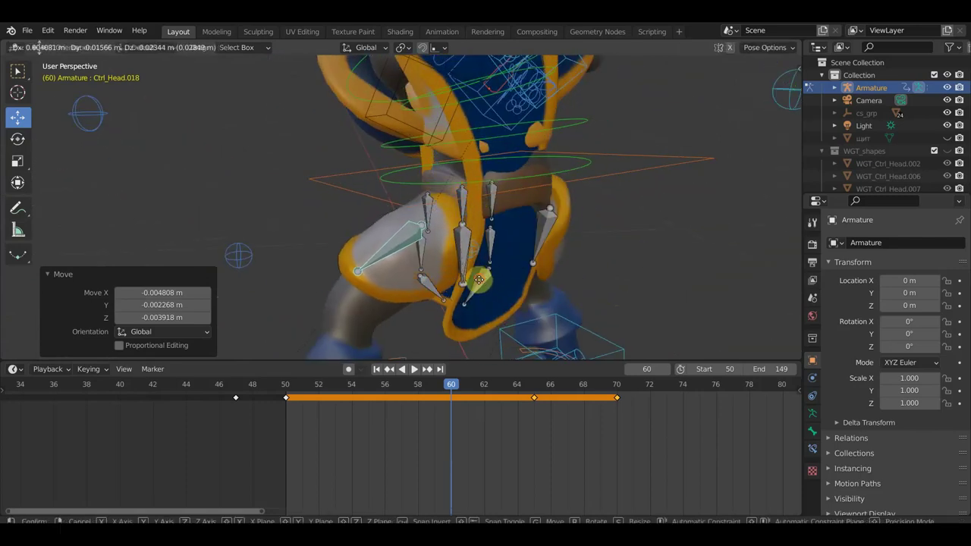
click(481, 283)
key(r)
click(540, 271)
mouse_move(540, 271)
middle_down()
mouse_move(503, 288)
mouse_move(659, 275)
mouse_move(444, 263)
mouse_move(418, 225)
mouse_move(430, 231)
middle_up()
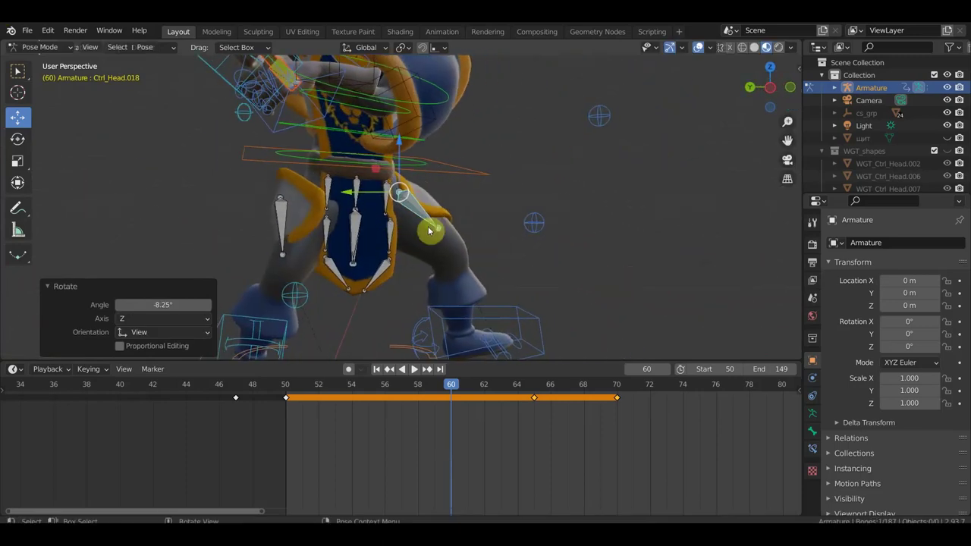
Rotate the left cloth bone Ctrl_Head.019, nudge it slightly, and rotate it again
click(281, 227)
key(r)
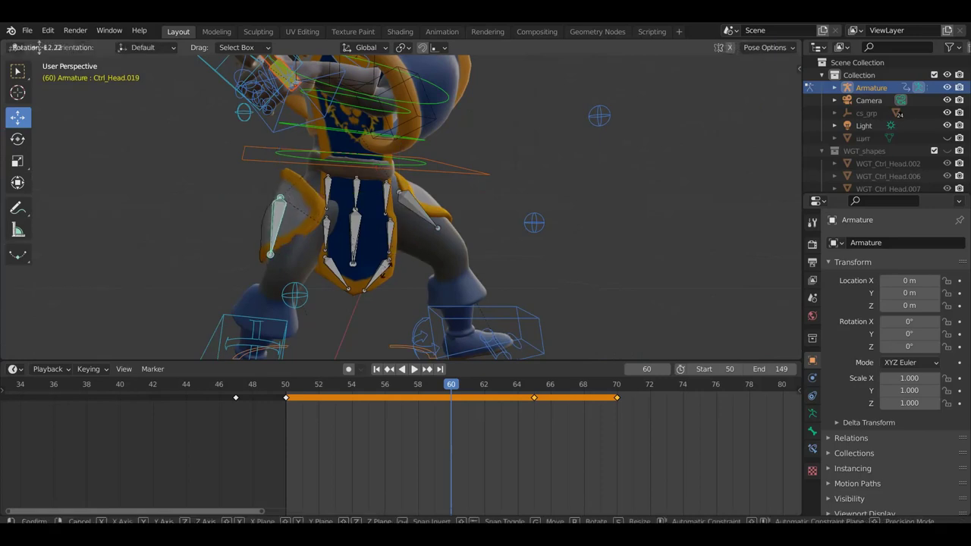
click(384, 277)
key(g)
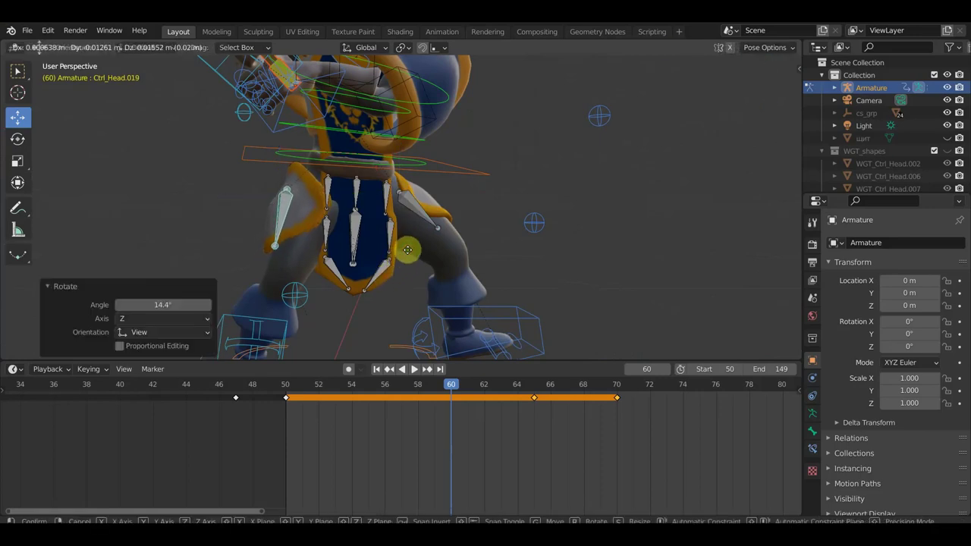
click(408, 255)
middle_drag(408, 255, 540, 271)
key(r)
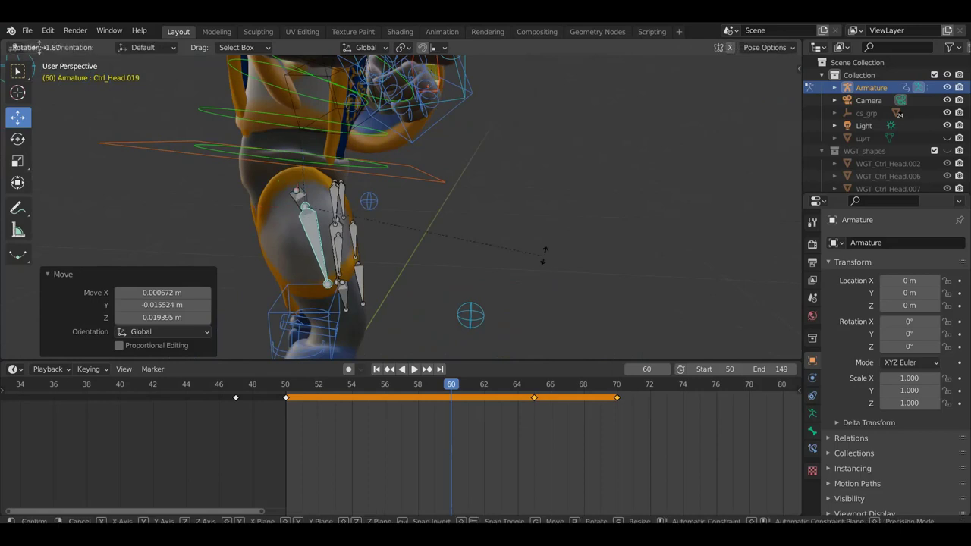
click(550, 254)
Key Location & Rotation on all bones at frame 60, then hide overlays to view the mesh
key(a)
key(i)
mouse_move(543, 255)
middle_down()
mouse_move(538, 278)
mouse_move(269, 277)
middle_up()
click(703, 47)
middle_drag(648, 158, 631, 182)
mouse_move(471, 209)
middle_down()
mouse_move(592, 199)
mouse_move(600, 217)
mouse_move(488, 217)
mouse_move(422, 231)
mouse_move(461, 267)
middle_up()
scroll(521, 210, up, 3)
scroll(523, 210, up, 2)
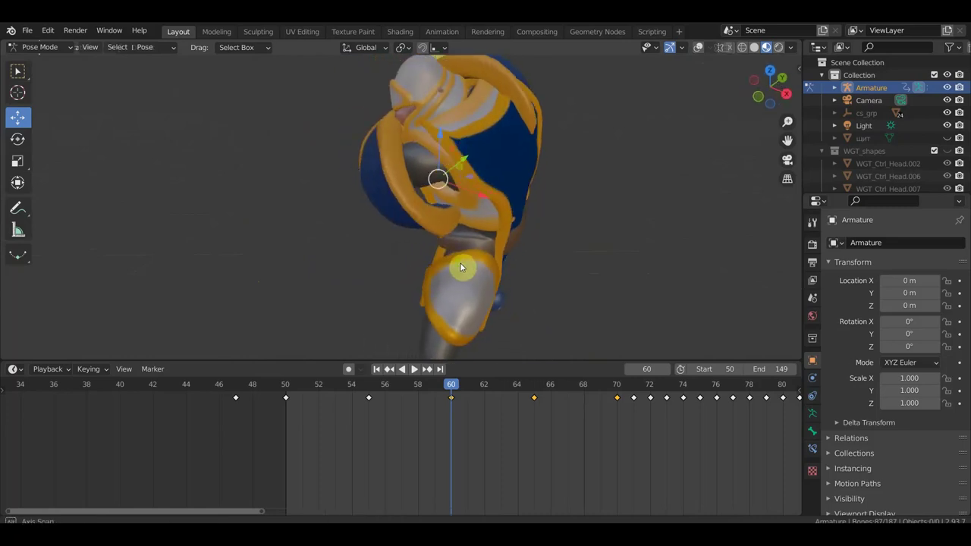
Show overlays, rotate hood control Ctrl_Head.006 by -33°, and shift it a few centimetres
mouse_move(439, 182)
middle_down()
mouse_move(494, 223)
mouse_move(521, 208)
mouse_move(524, 224)
middle_up()
click(697, 48)
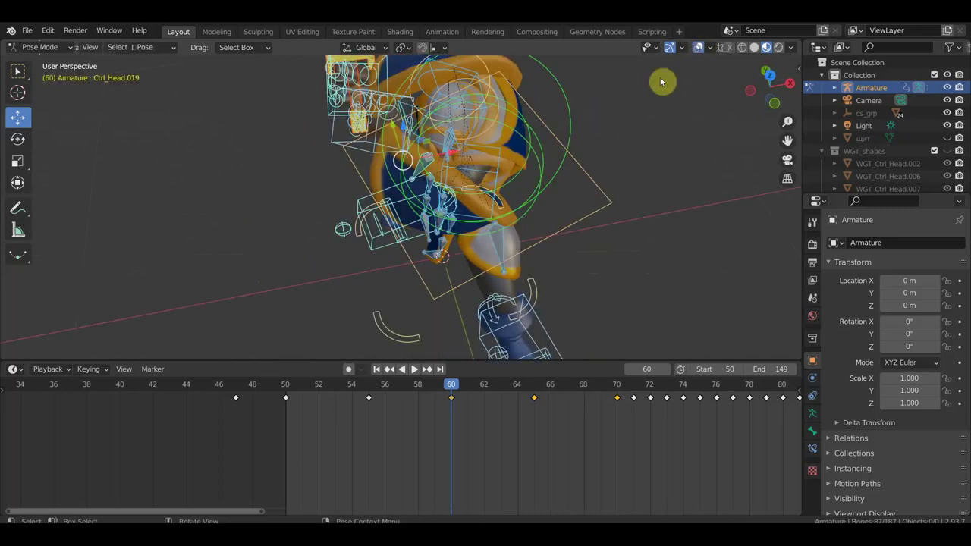
click(494, 167)
mouse_move(525, 184)
middle_down()
mouse_move(524, 208)
mouse_move(549, 241)
middle_up()
key(r)
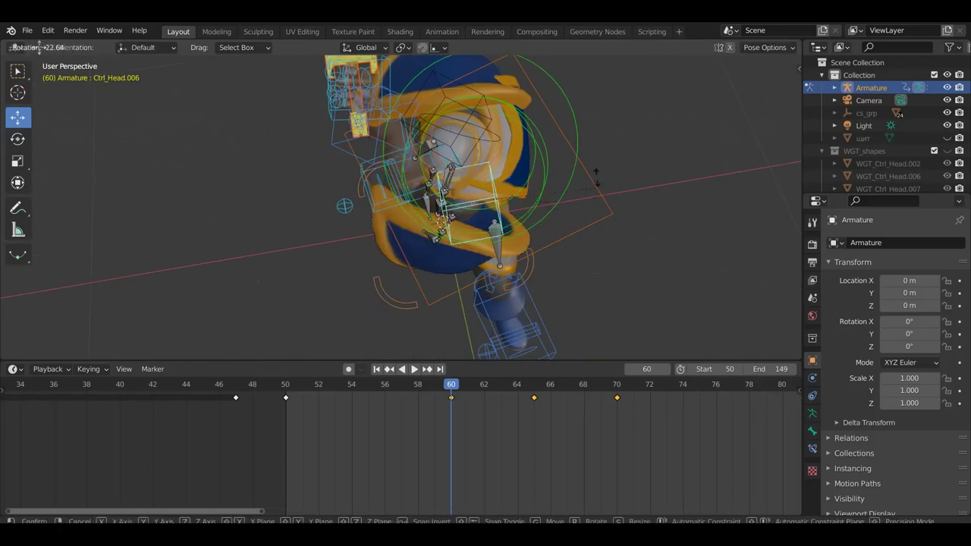
click(577, 226)
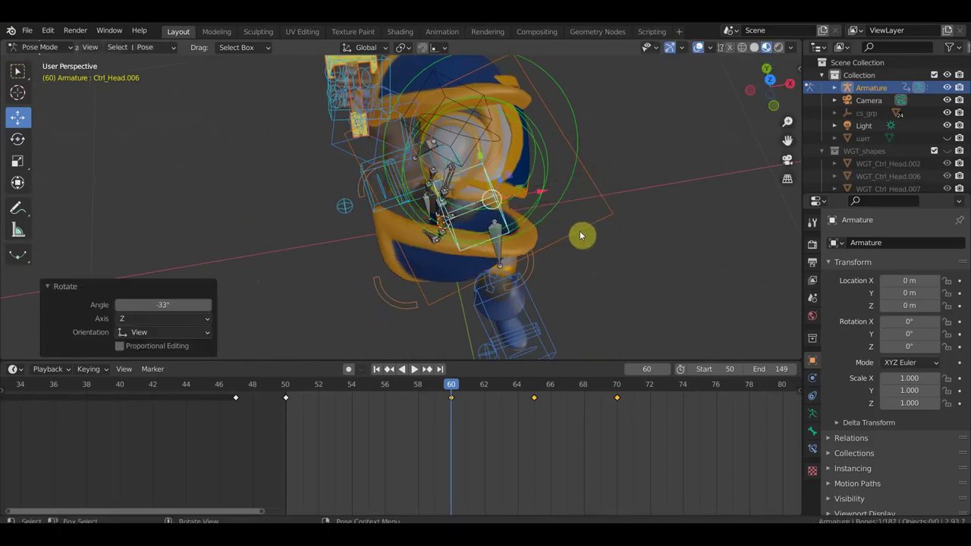
key(g)
click(575, 207)
mouse_move(575, 207)
middle_down()
mouse_move(566, 98)
mouse_move(582, 122)
mouse_move(641, 123)
mouse_move(607, 169)
mouse_move(615, 169)
mouse_move(588, 186)
mouse_move(525, 194)
middle_up()
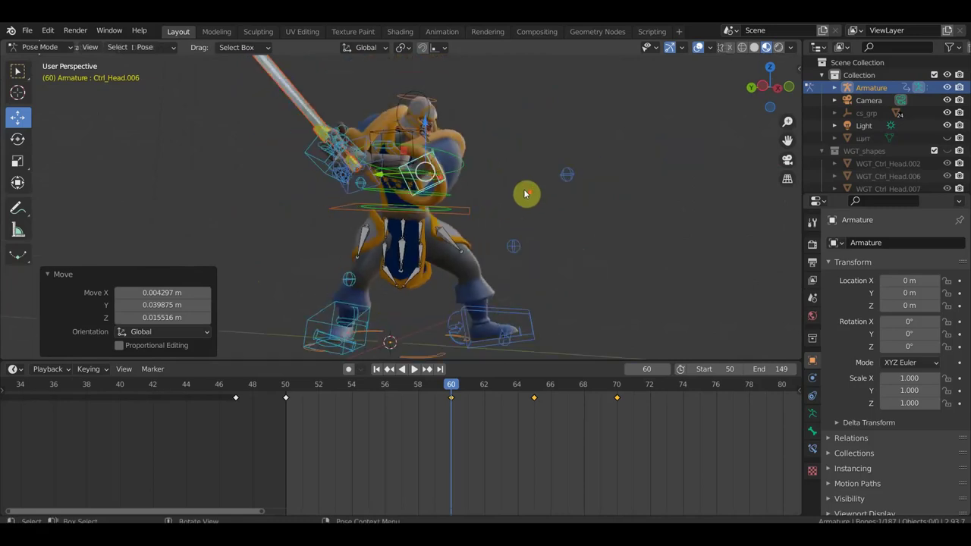
With overlays hidden, rotate Ctrl_Head.006 by 15.7° from a top-down view
click(698, 47)
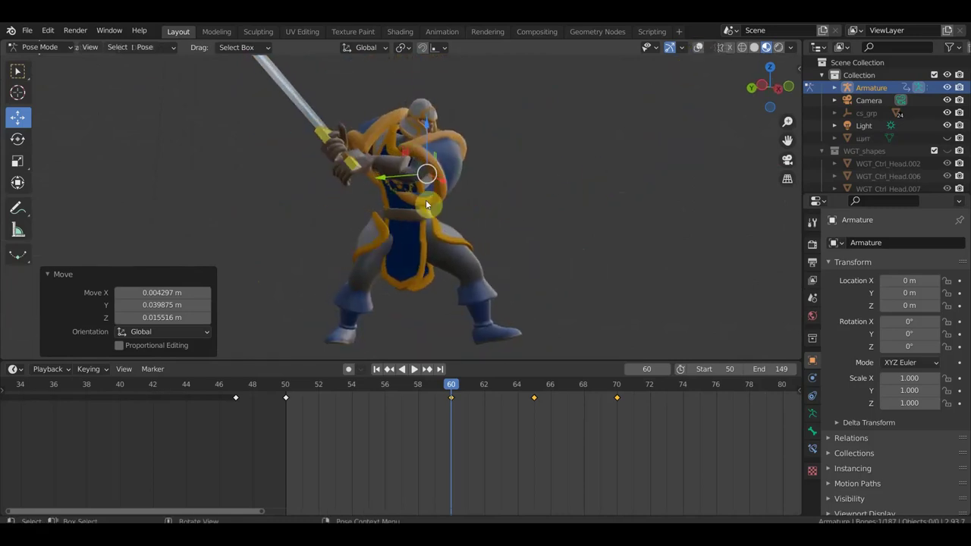
middle_drag(462, 197, 434, 276)
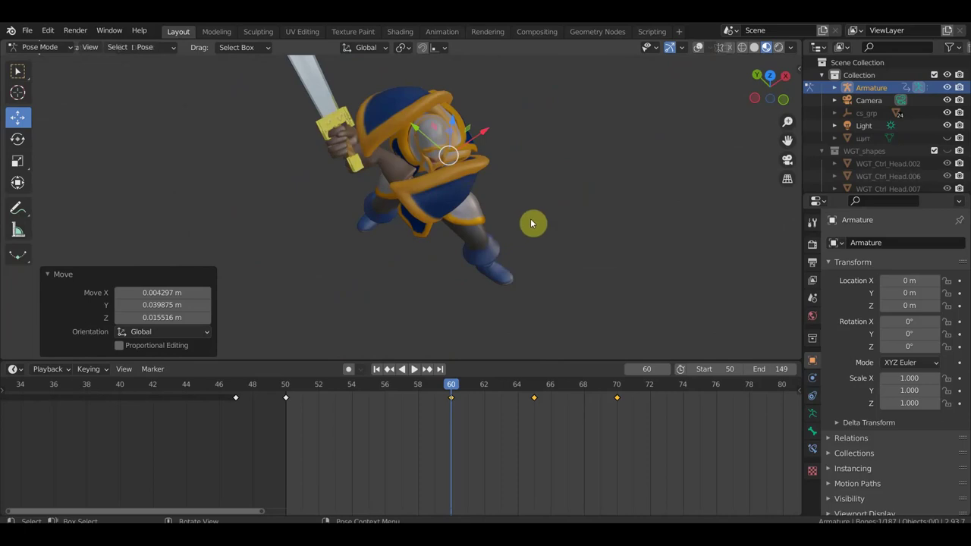
key(r)
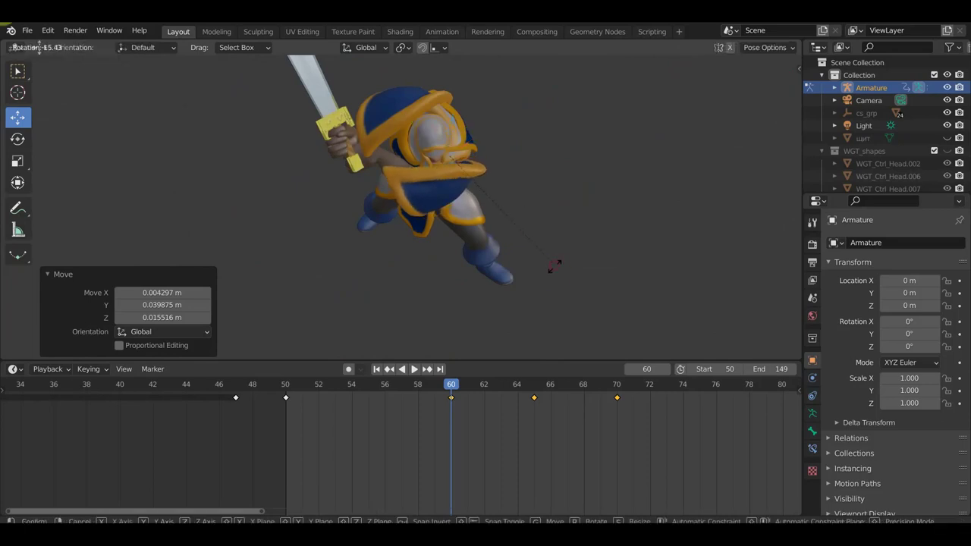
click(555, 263)
mouse_move(551, 265)
middle_down()
mouse_move(600, 184)
mouse_move(602, 158)
mouse_move(570, 157)
mouse_move(525, 246)
mouse_move(447, 247)
mouse_move(351, 210)
middle_up()
mouse_move(384, 147)
middle_down()
mouse_move(496, 233)
mouse_move(522, 292)
middle_up()
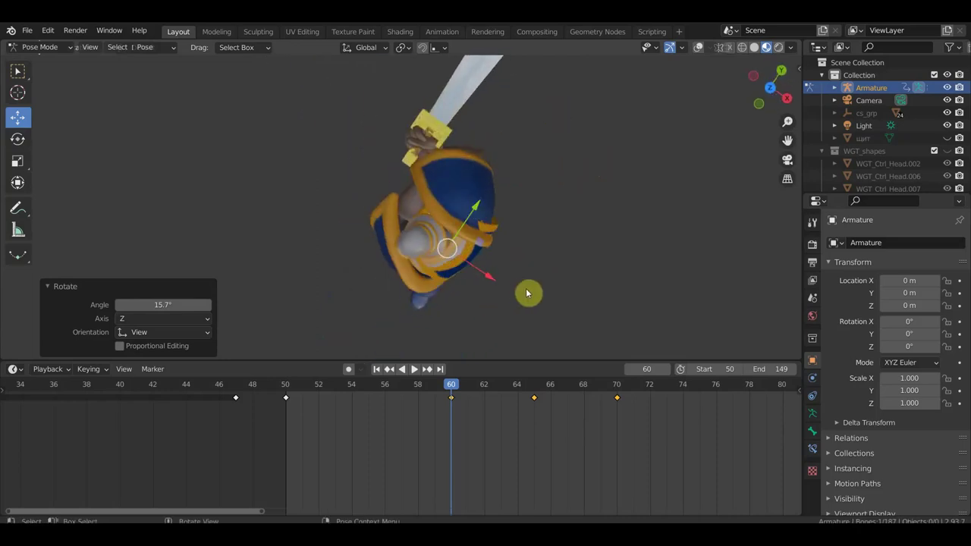
Rotate Ctrl_Head.006 by -27.8° and nudge it, cancel a stray rotation, then show overlays
key(r)
click(560, 267)
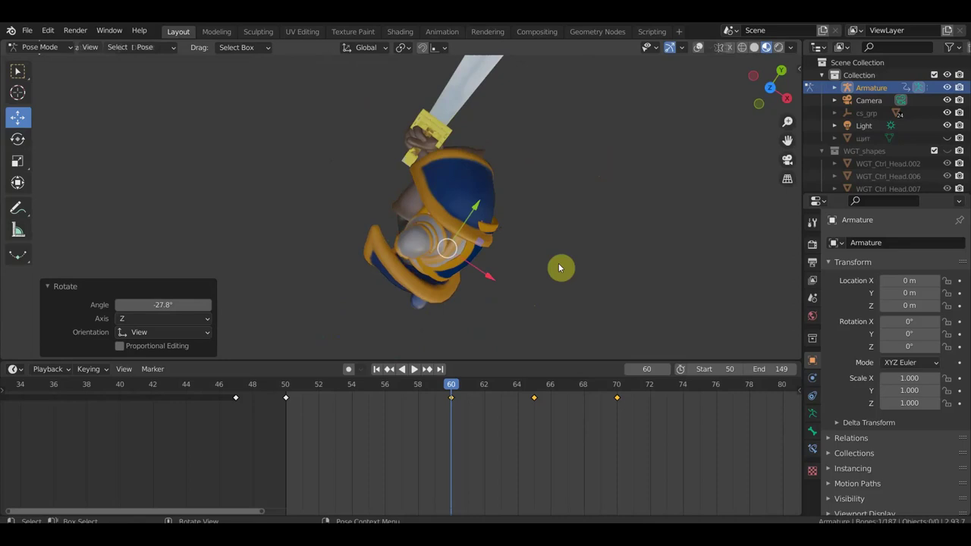
key(g)
click(568, 257)
mouse_move(568, 256)
middle_down()
mouse_move(525, 137)
mouse_move(622, 123)
middle_up()
mouse_move(440, 145)
middle_down()
mouse_move(487, 187)
mouse_move(472, 173)
middle_up()
key(r)
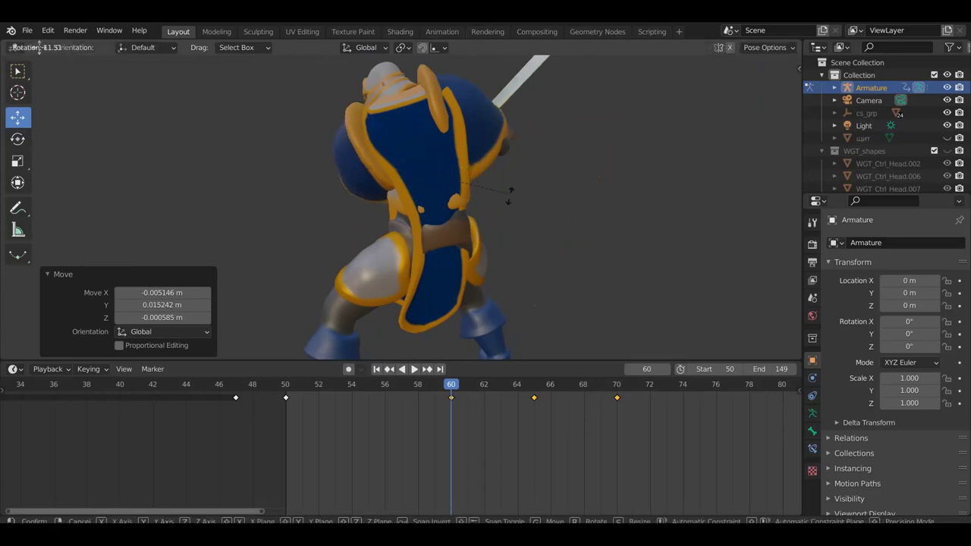
right_click(510, 192)
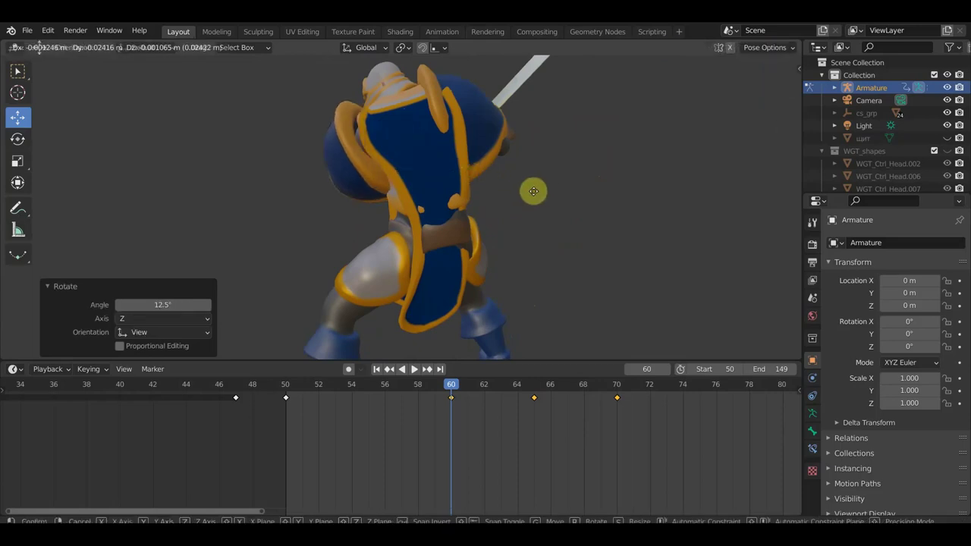
mouse_move(468, 185)
middle_down()
mouse_move(426, 187)
mouse_move(434, 127)
middle_up()
click(700, 48)
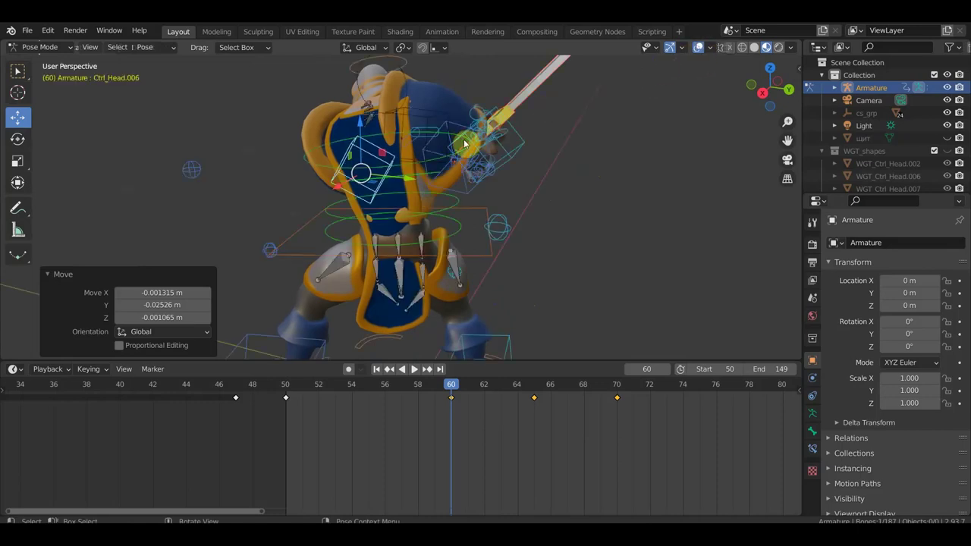
Try moving the left hand control Ctrl_Hand_IK_Left, then undo the move
click(506, 149)
click(698, 48)
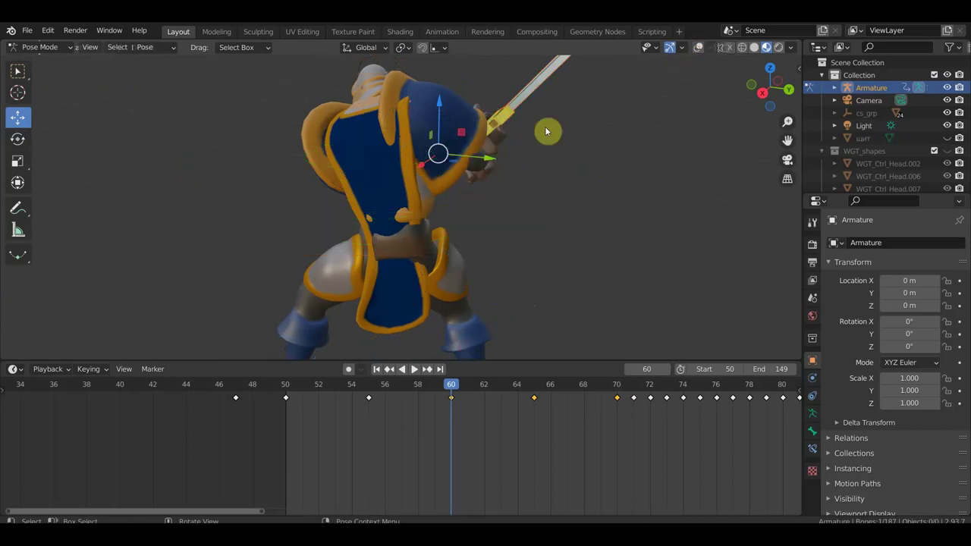
middle_drag(498, 142, 477, 145)
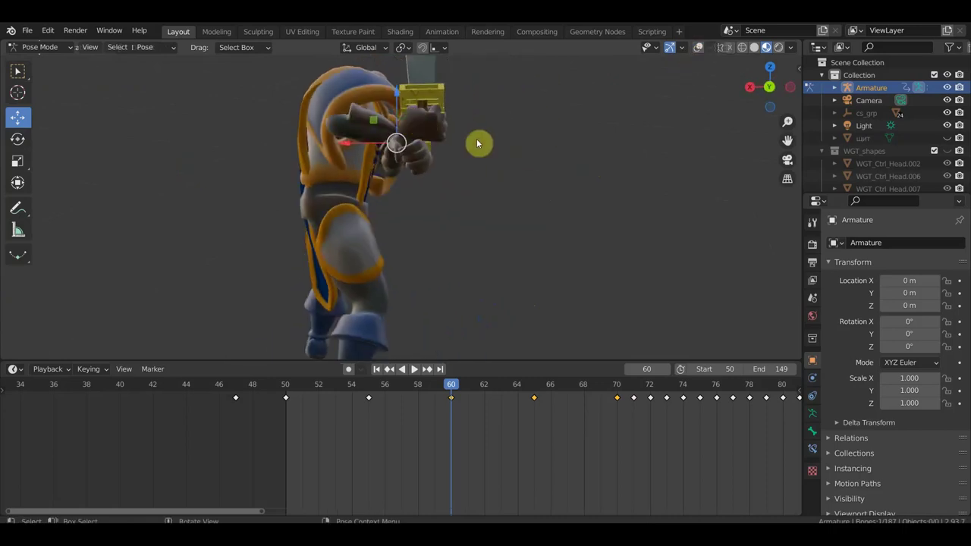
key(g)
click(480, 152)
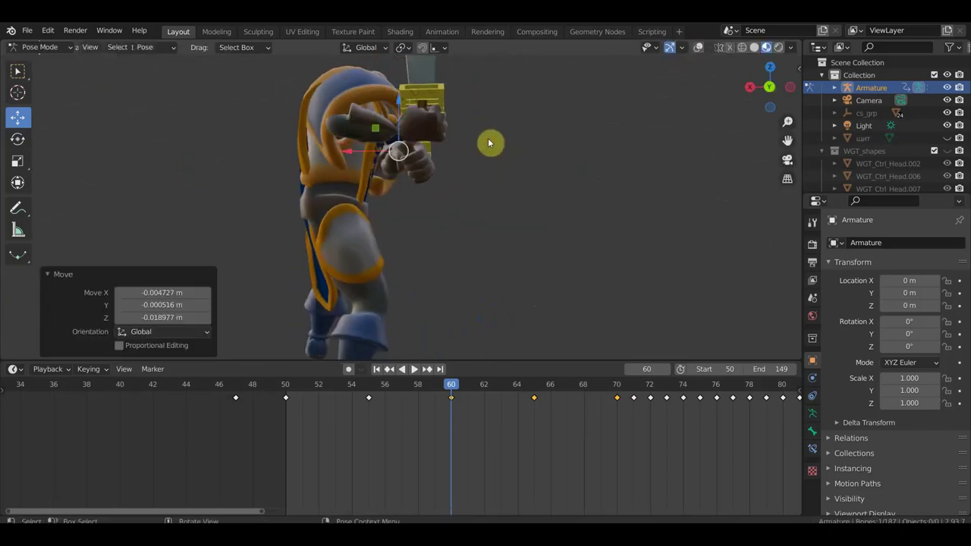
key(ctrl+z)
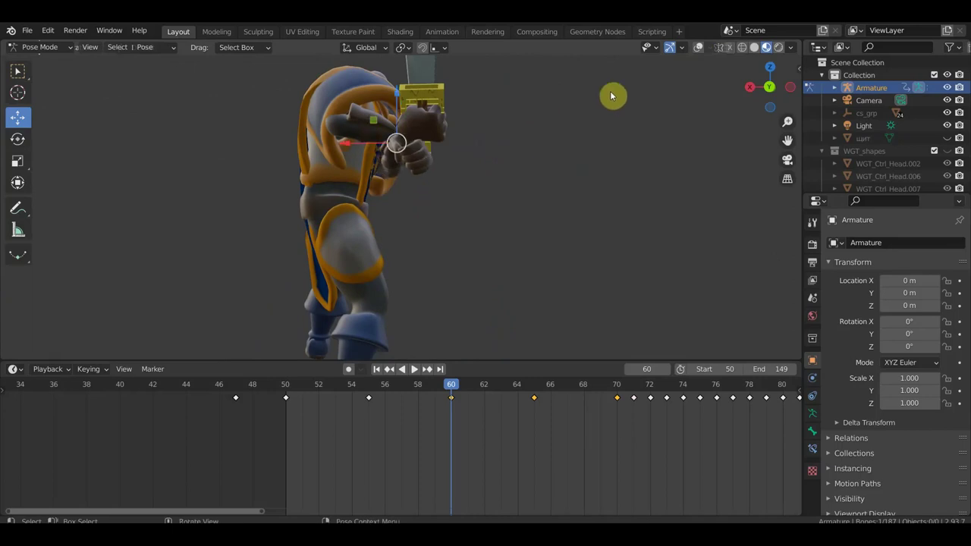
Select hood control Ctrl_Head.007, rotate it 6.22°, and reposition it
click(699, 47)
middle_drag(513, 158, 540, 202)
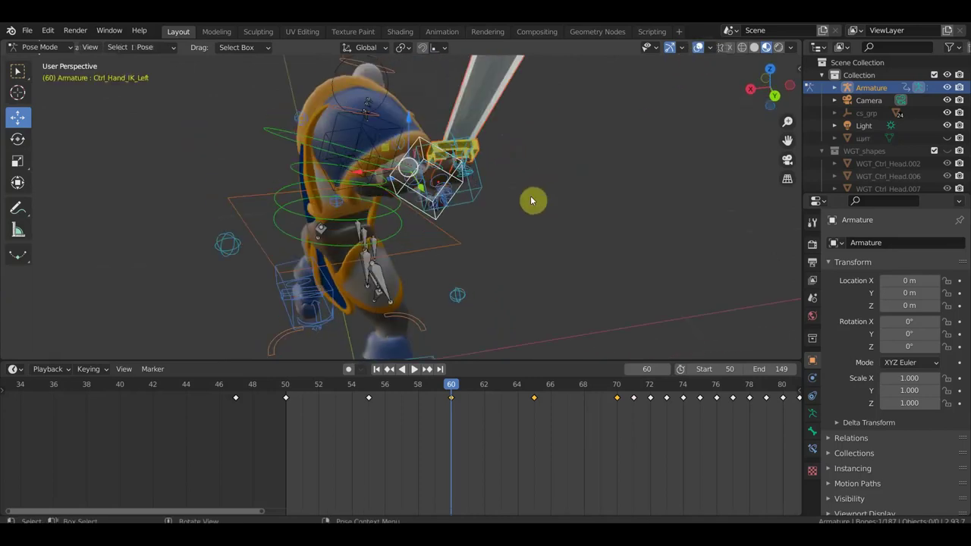
click(396, 136)
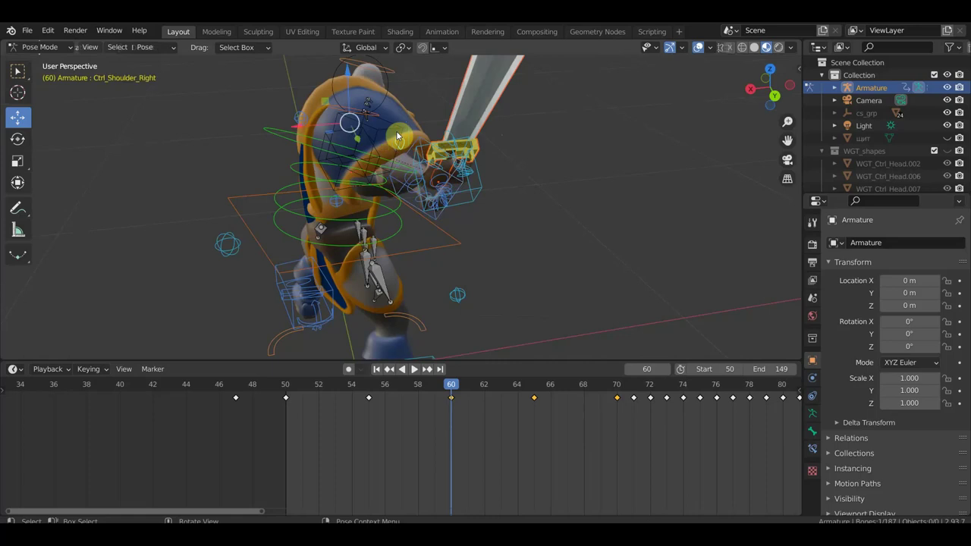
click(366, 138)
click(699, 47)
mouse_move(652, 129)
middle_down()
mouse_move(607, 188)
mouse_move(557, 162)
middle_up()
key(r)
click(557, 208)
key(g)
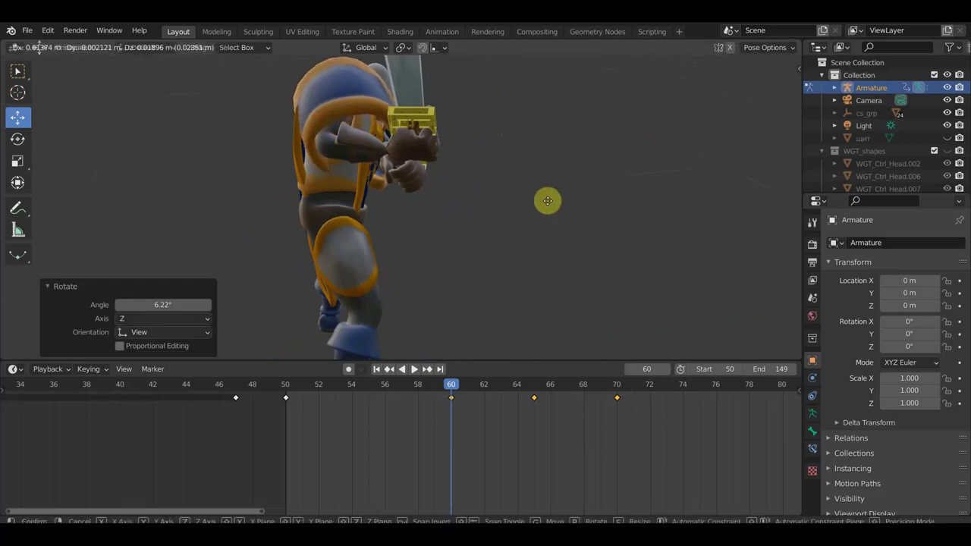
click(549, 200)
mouse_move(550, 204)
middle_down()
mouse_move(736, 211)
mouse_move(782, 263)
mouse_move(717, 276)
middle_up()
Rotate the hood control a further -11.1° and move it into place
key(r)
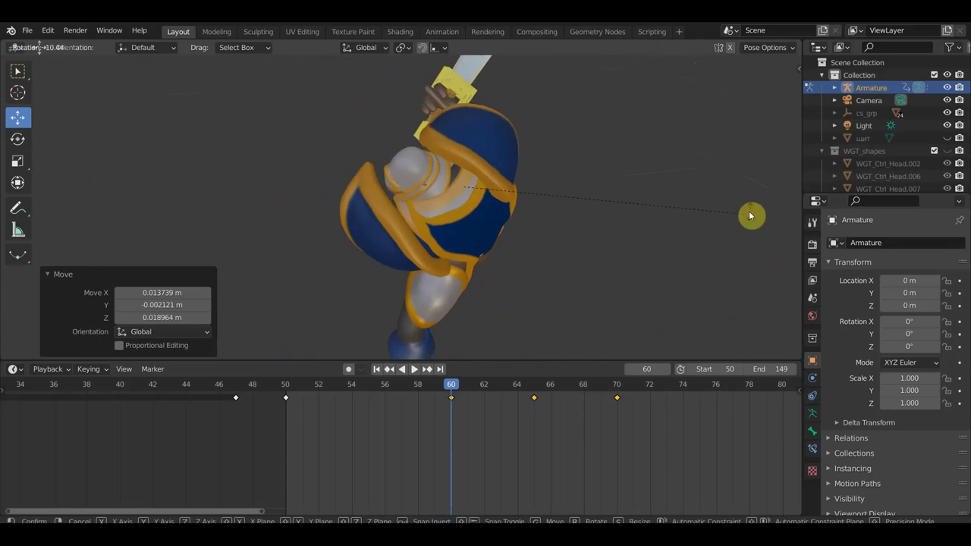
click(747, 218)
key(g)
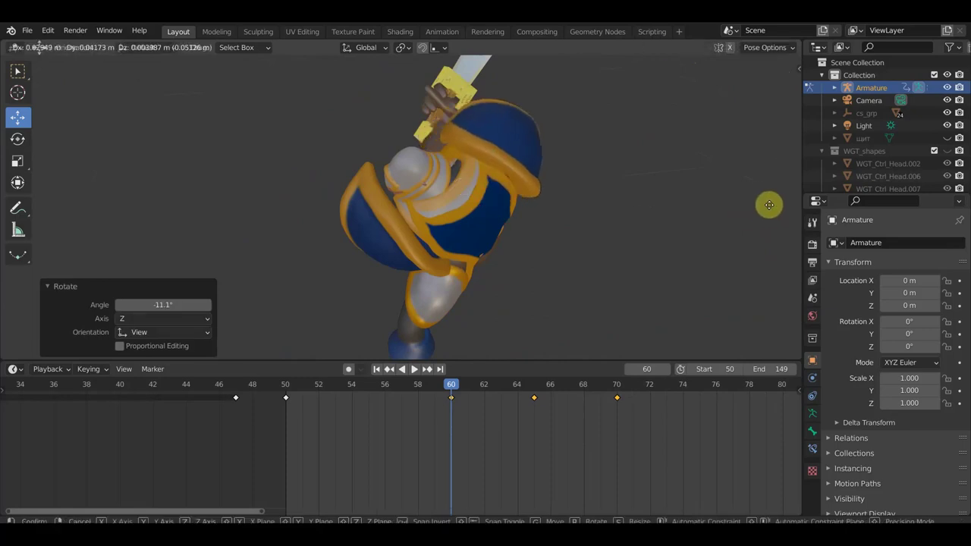
click(769, 206)
mouse_move(772, 208)
middle_down()
mouse_move(683, 145)
mouse_move(673, 117)
mouse_move(672, 127)
mouse_move(583, 171)
mouse_move(600, 218)
middle_up()
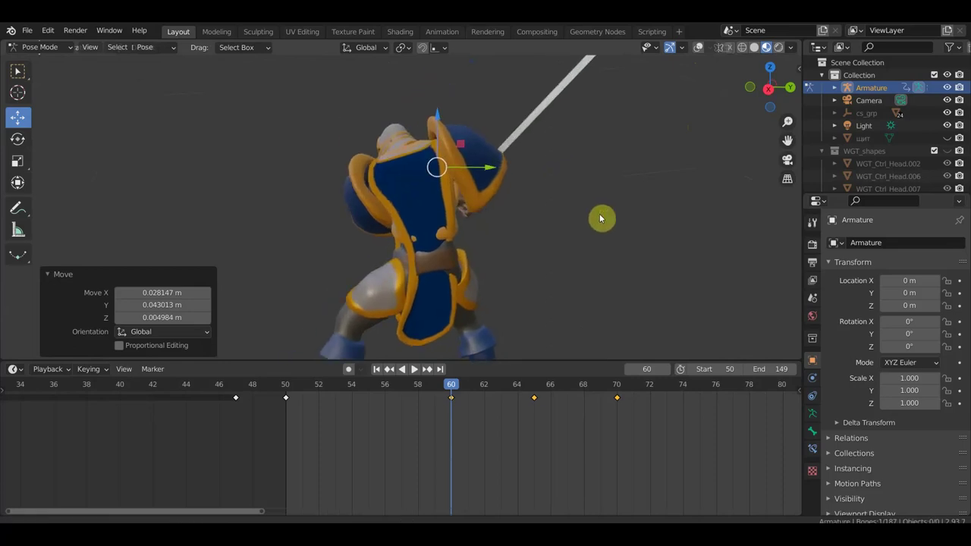
Review the posed knight from several angles, show overlays, and select Ctrl_Head.006
scroll(447, 178, up, 2)
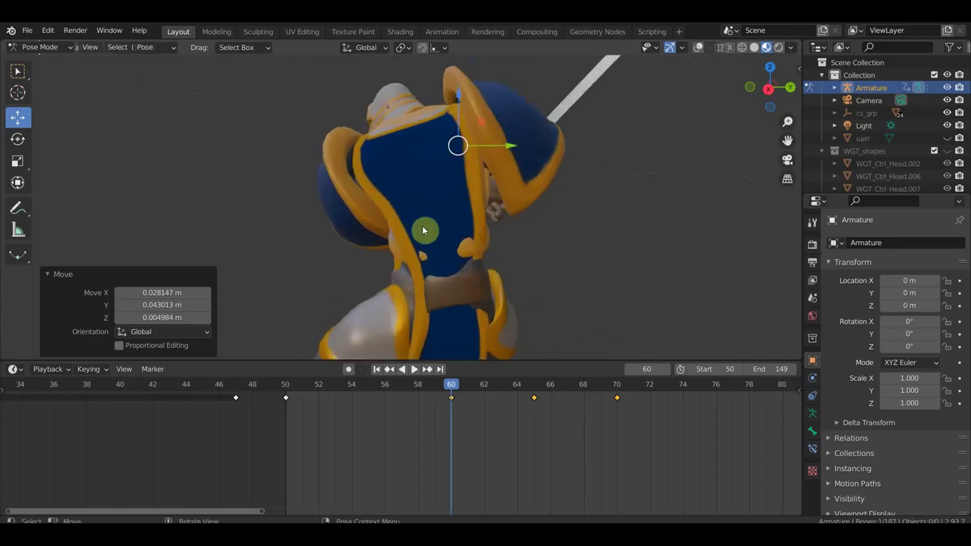
mouse_move(508, 283)
middle_down()
mouse_move(477, 284)
mouse_move(693, 276)
middle_up()
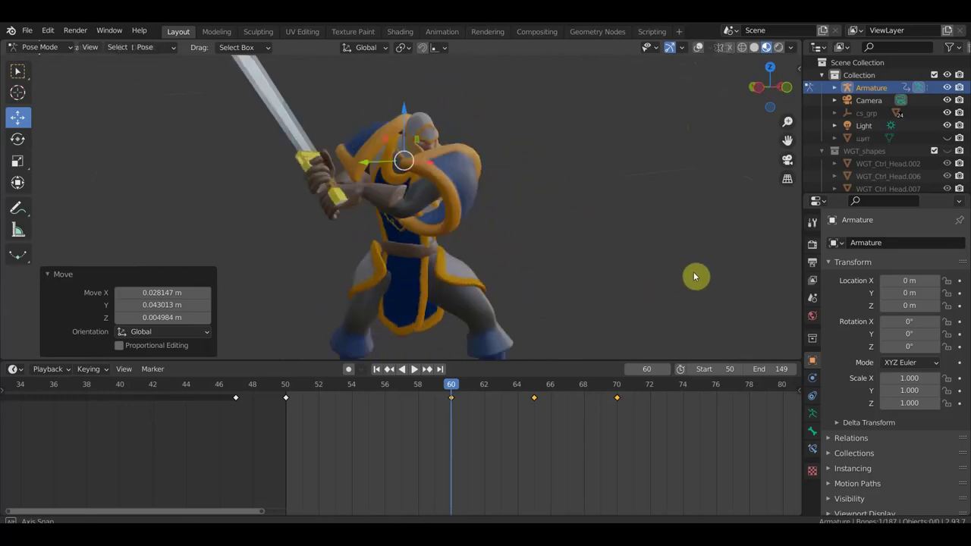
mouse_move(499, 264)
middle_down()
mouse_move(590, 265)
mouse_move(577, 260)
middle_up()
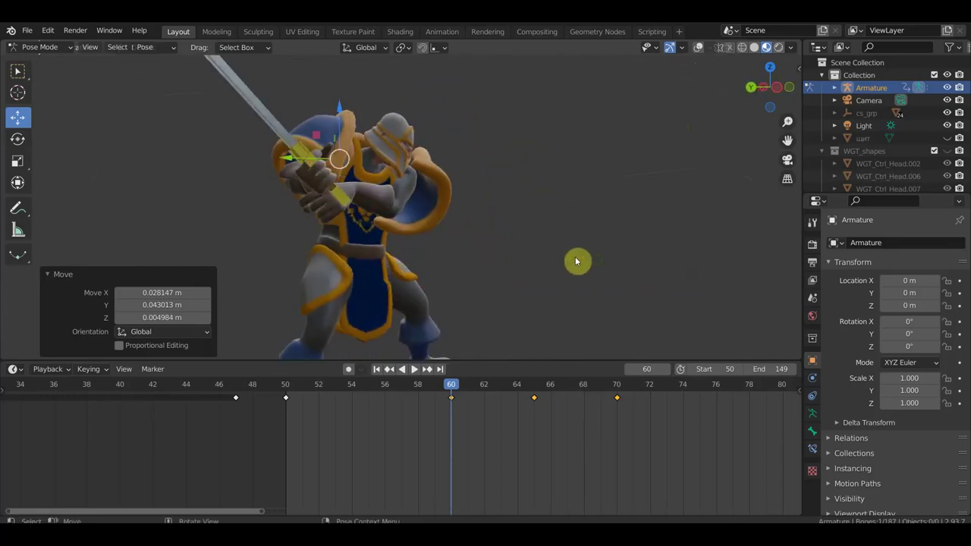
scroll(502, 256, up, 2)
middle_drag(492, 205, 509, 210)
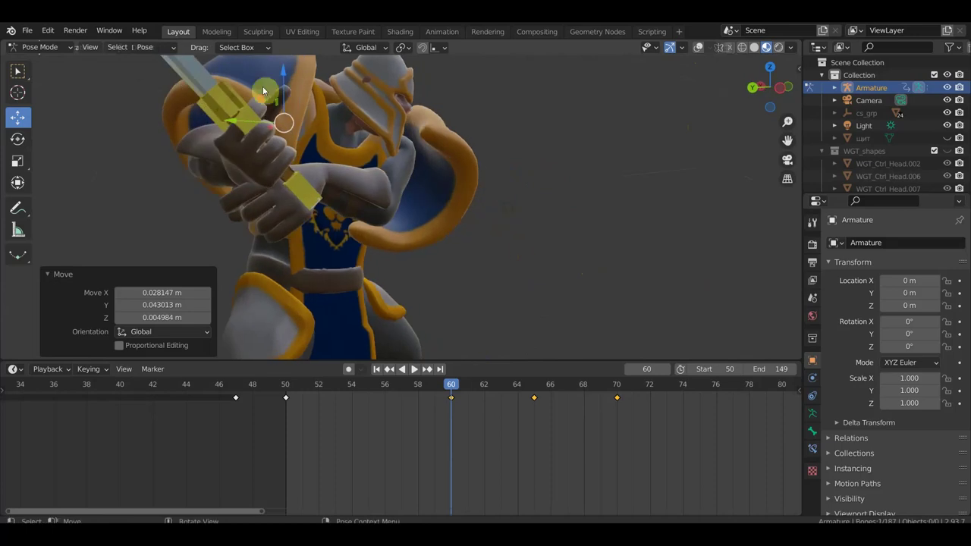
mouse_move(510, 171)
middle_down()
mouse_move(544, 251)
mouse_move(499, 245)
mouse_move(501, 232)
mouse_move(472, 224)
middle_up()
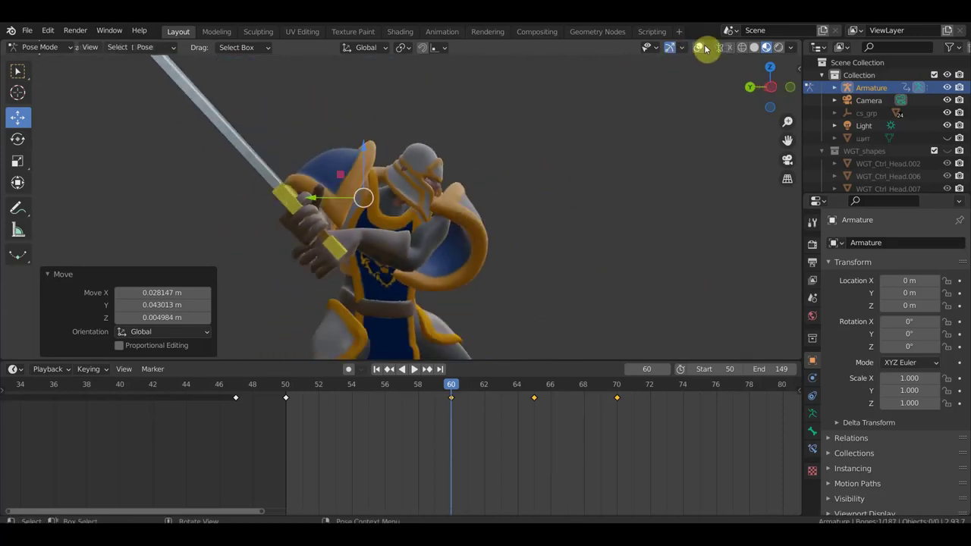
click(702, 48)
mouse_move(488, 217)
middle_down()
mouse_move(480, 254)
mouse_move(447, 217)
mouse_move(411, 196)
mouse_move(452, 222)
mouse_move(538, 245)
mouse_move(603, 221)
middle_up()
click(464, 225)
Rotate Ctrl_Head.006, cancel a second rotation, and move it into place
key(r)
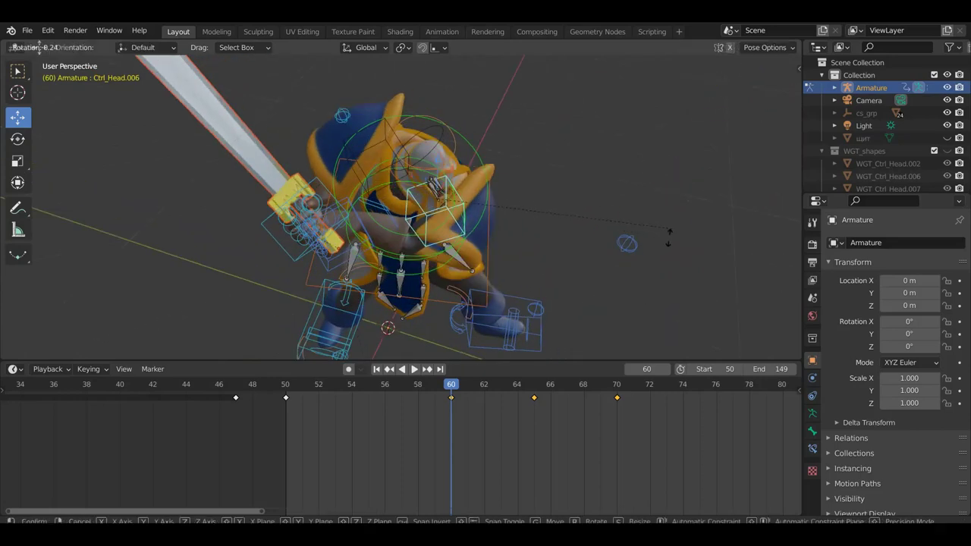
click(553, 331)
mouse_move(577, 258)
middle_down()
mouse_move(598, 194)
mouse_move(625, 182)
mouse_move(555, 294)
middle_up()
key(r)
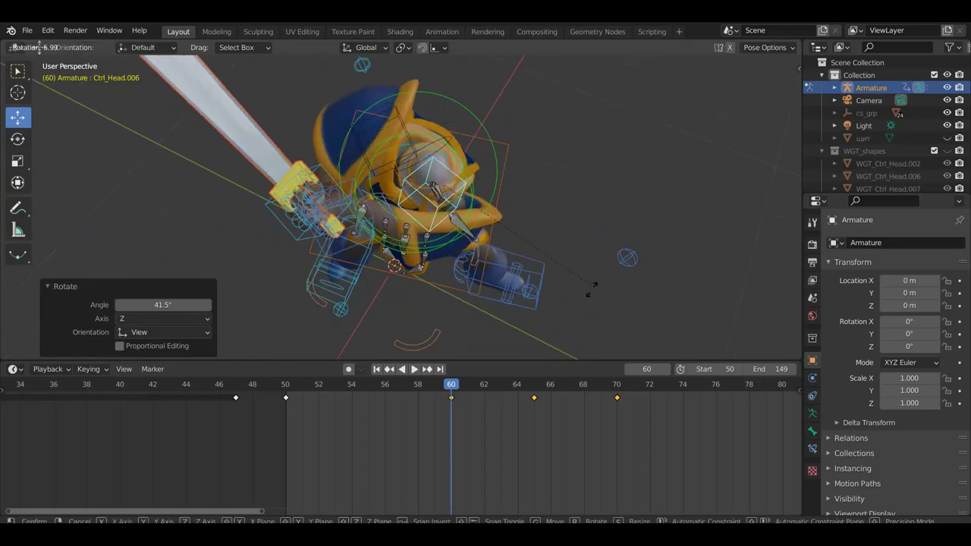
right_click(584, 285)
key(g)
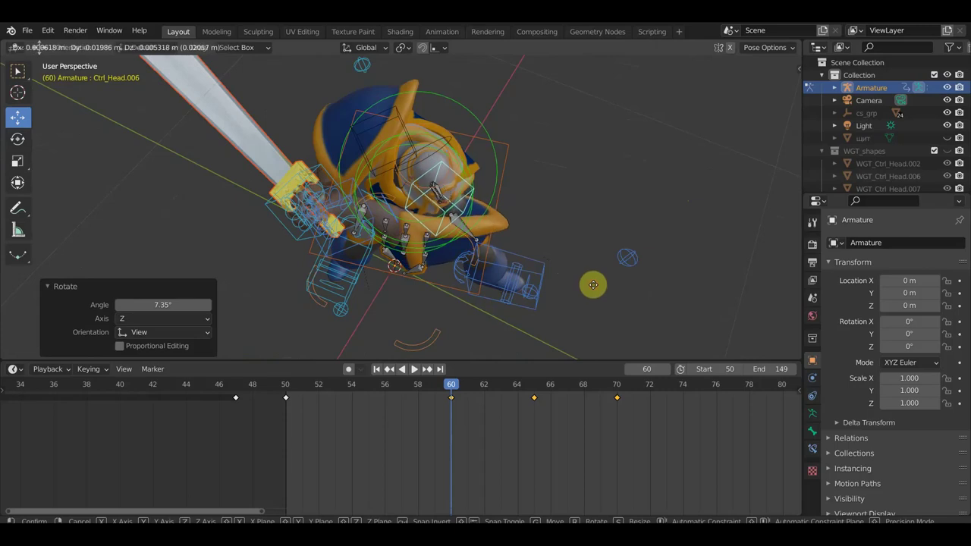
click(619, 262)
Move and rotate Ctrl_Head.006 again, finishing with a 6.41° turn
mouse_move(619, 262)
middle_down()
mouse_move(661, 189)
mouse_move(642, 154)
middle_up()
key(g)
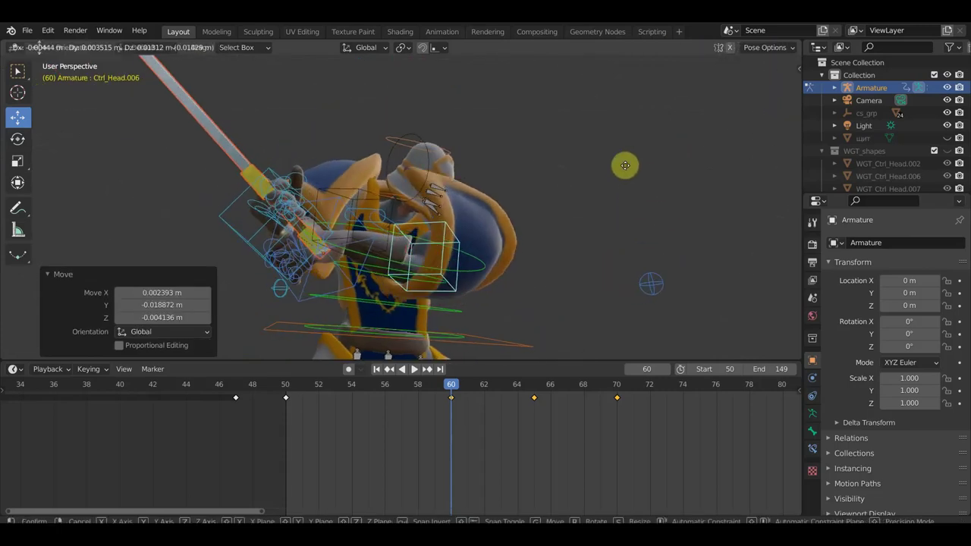
click(644, 213)
key(r)
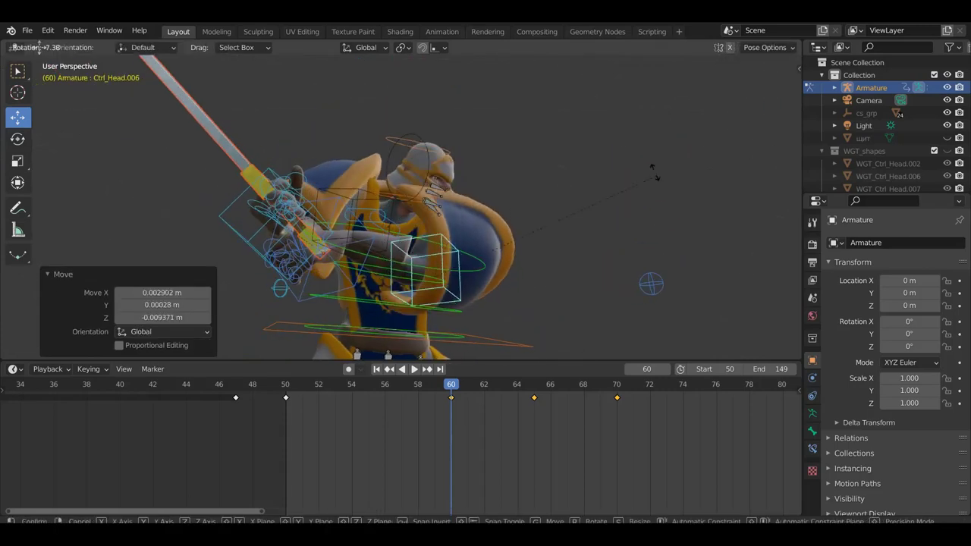
click(641, 159)
middle_drag(647, 204, 655, 274)
key(r)
click(622, 302)
middle_drag(609, 305, 586, 195)
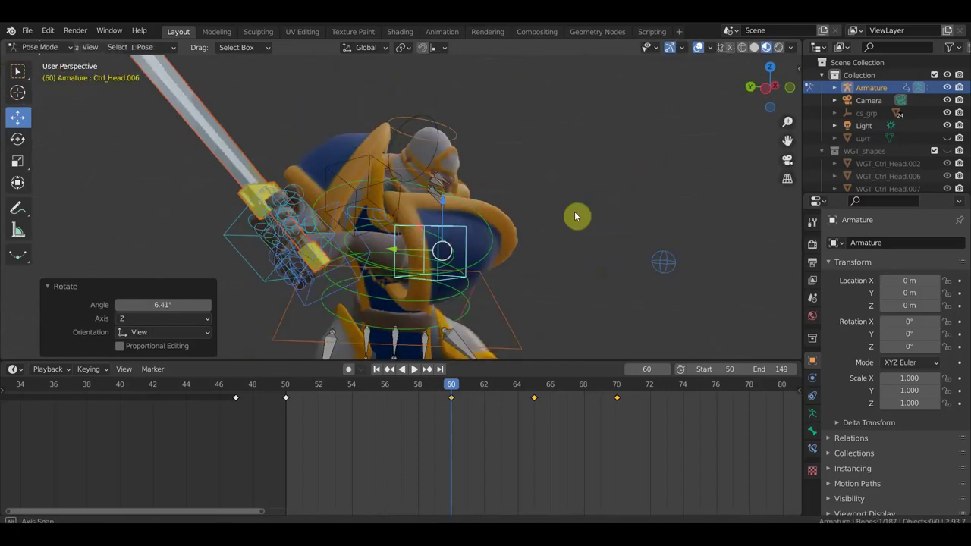
Hide overlays to inspect the clean mesh, then select all bones for keyframing
click(700, 47)
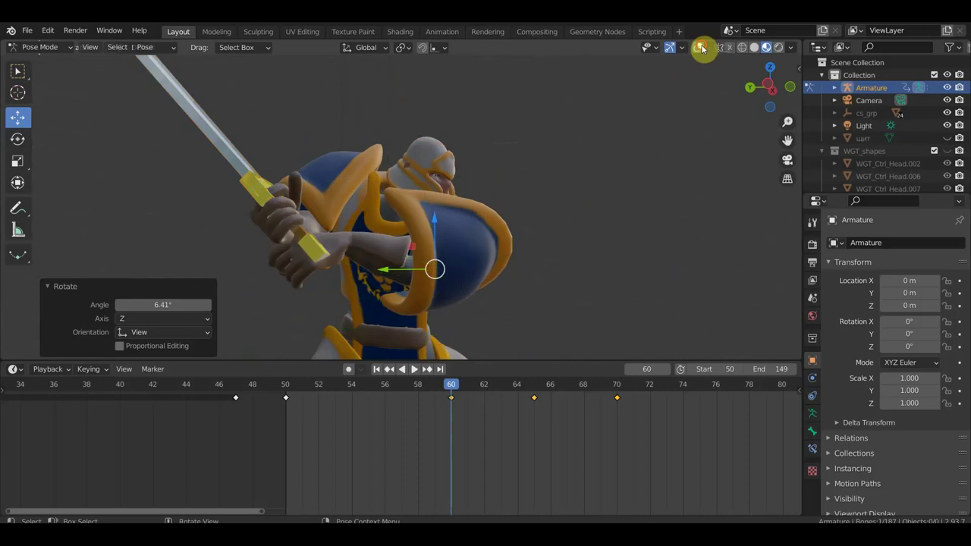
mouse_move(574, 267)
middle_down()
mouse_move(585, 288)
mouse_move(613, 228)
mouse_move(625, 254)
mouse_move(595, 205)
mouse_move(373, 198)
mouse_move(384, 185)
mouse_move(358, 193)
mouse_move(562, 215)
middle_up()
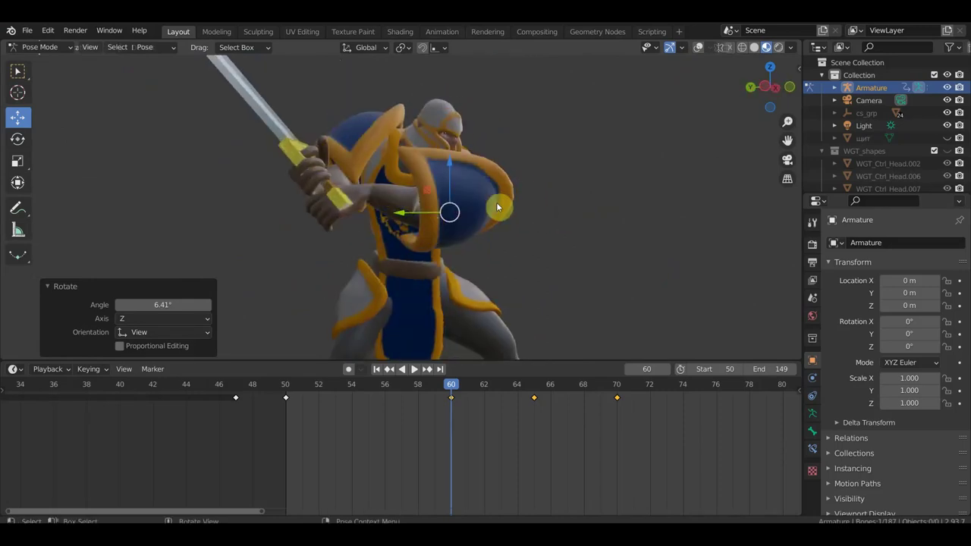
middle_drag(544, 187, 533, 208)
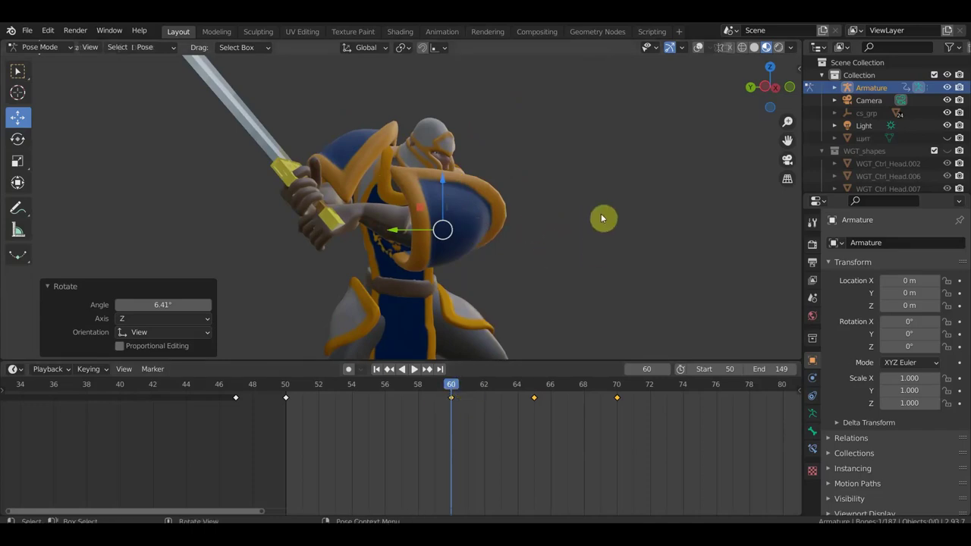
key(a)
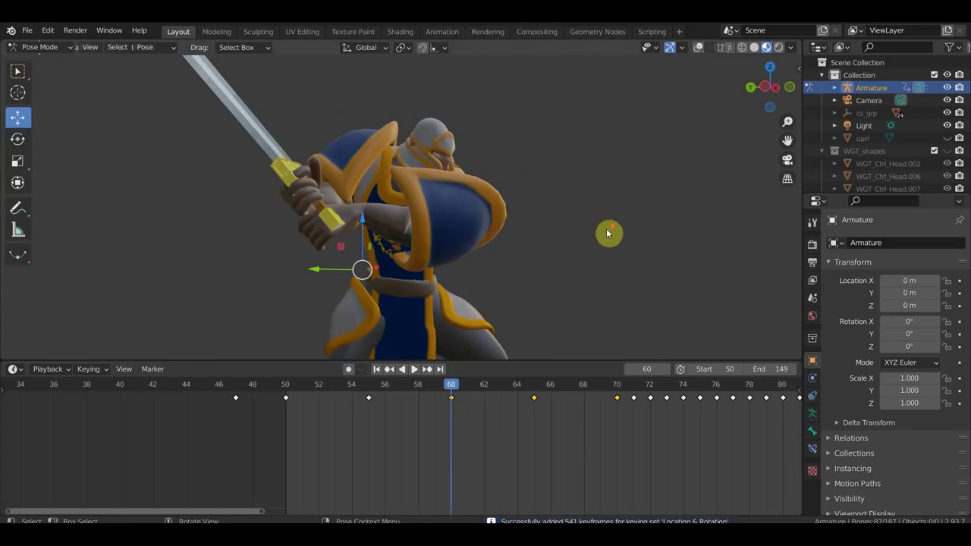
Orbit around the knight, briefly showing then hiding the rig overlays
scroll(609, 233, down, 3)
middle_drag(611, 234, 568, 238)
click(698, 47)
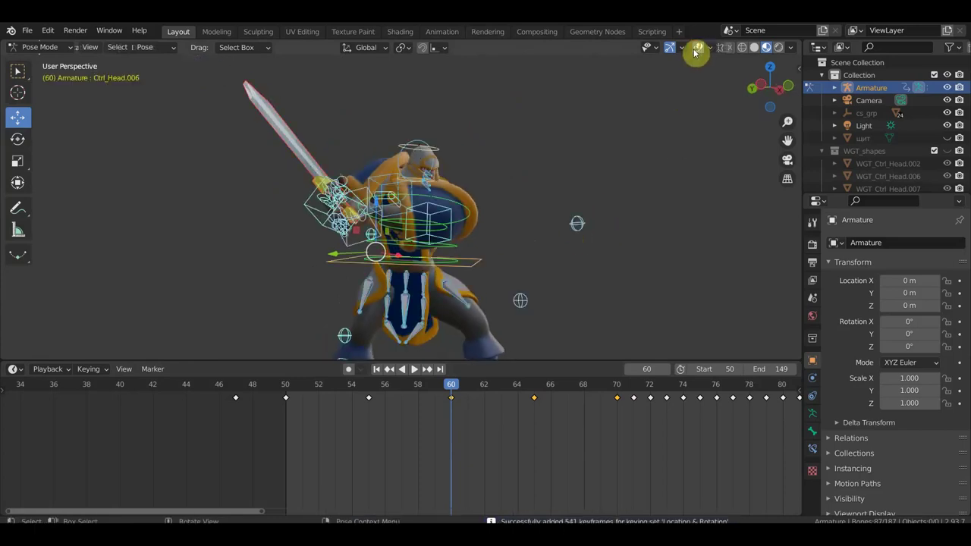
mouse_move(650, 173)
middle_down()
mouse_move(597, 208)
mouse_move(605, 163)
mouse_move(606, 178)
middle_up()
click(698, 48)
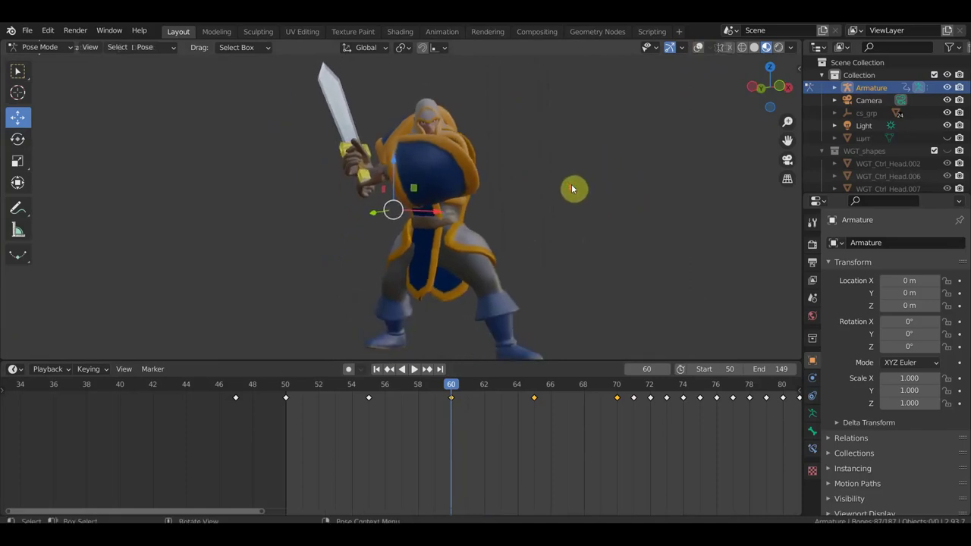
scroll(604, 178, up, 2)
Jump to frame 55, then frame 65, inspect the sword-thrust pose, and show overlays
click(367, 385)
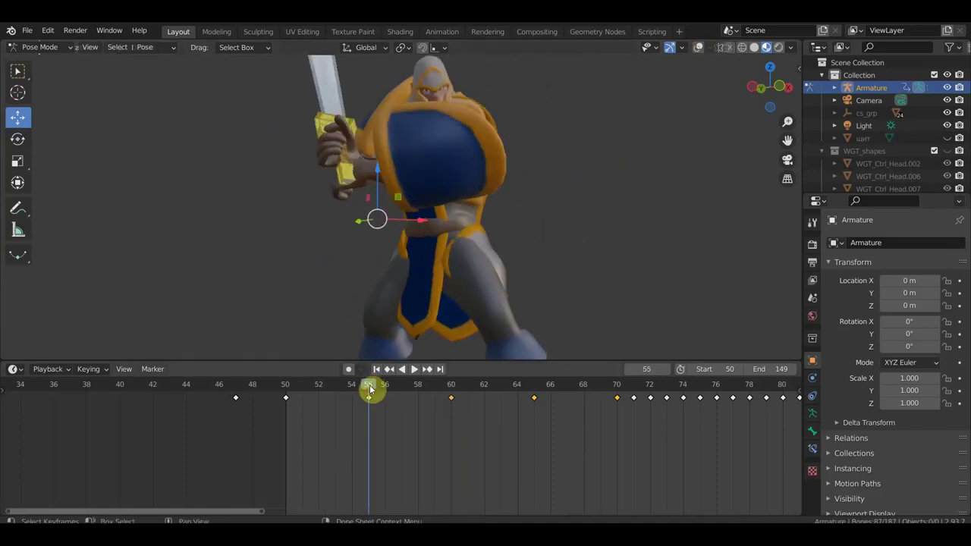
click(536, 386)
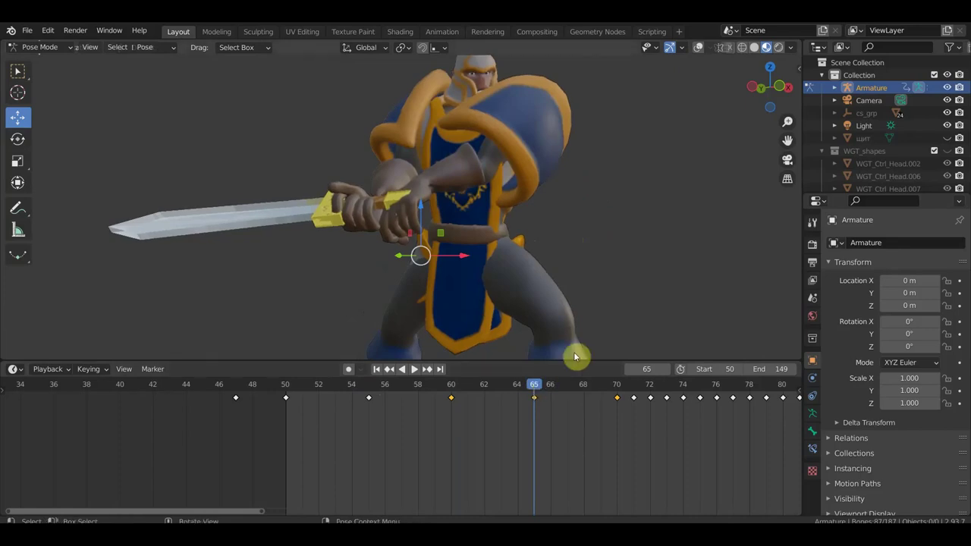
scroll(595, 284, down, 3)
mouse_move(594, 285)
middle_down()
mouse_move(536, 287)
mouse_move(786, 271)
mouse_move(46, 277)
middle_up()
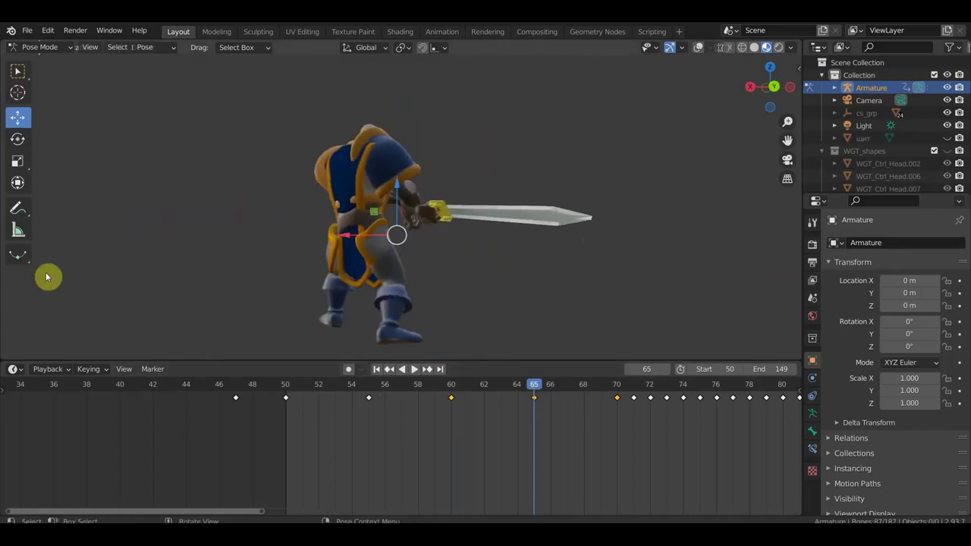
scroll(402, 271, up, 2)
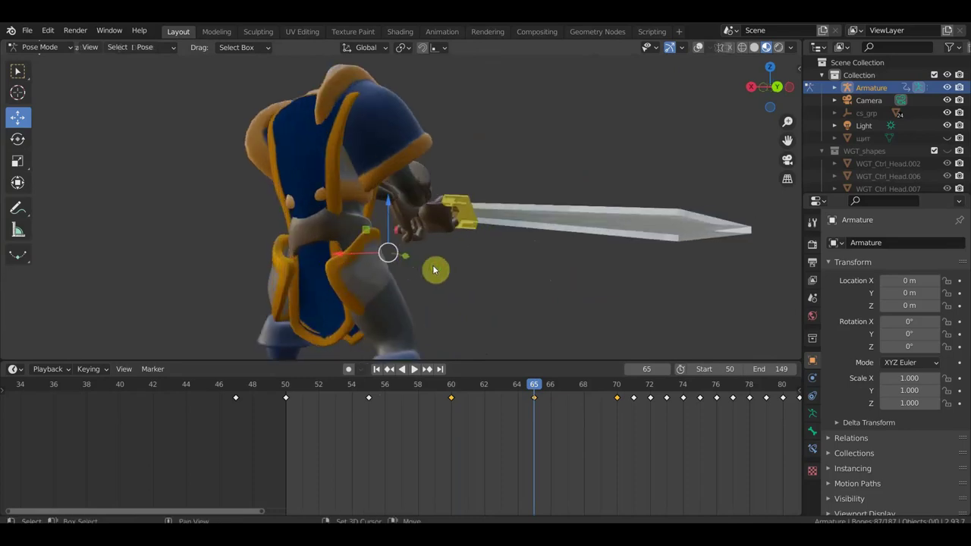
middle_drag(435, 268, 458, 245)
scroll(459, 243, up, 1)
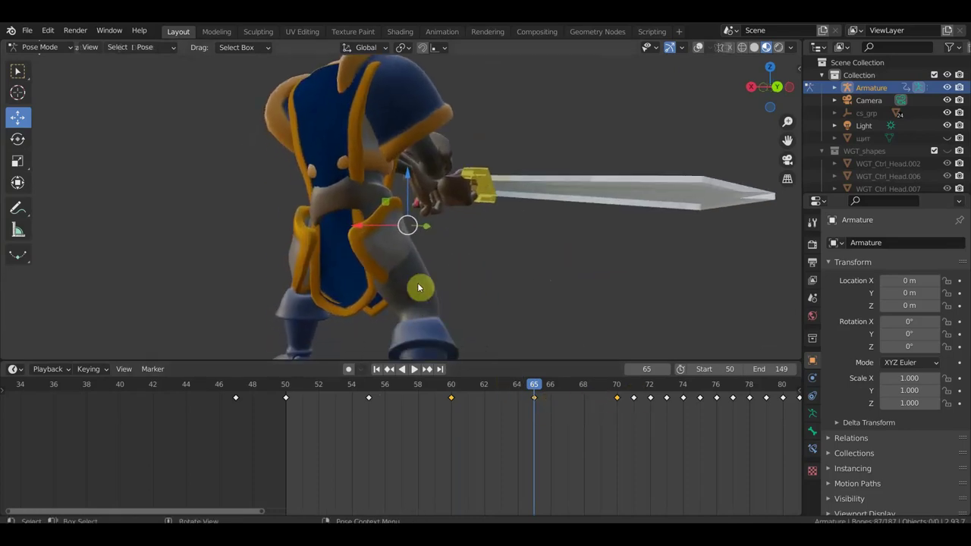
click(699, 48)
Rotate cloth bone Ctrl_Head.019 by -14° and move it twice
middle_drag(416, 243, 501, 255)
click(440, 250)
key(r)
click(539, 229)
mouse_move(538, 229)
middle_down()
mouse_move(353, 278)
mouse_move(138, 276)
mouse_move(136, 264)
middle_up()
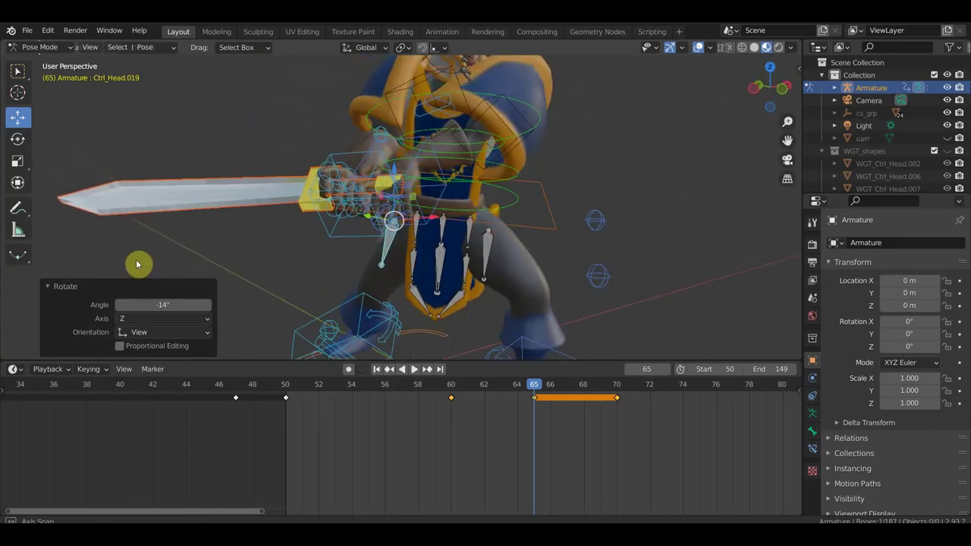
key(g)
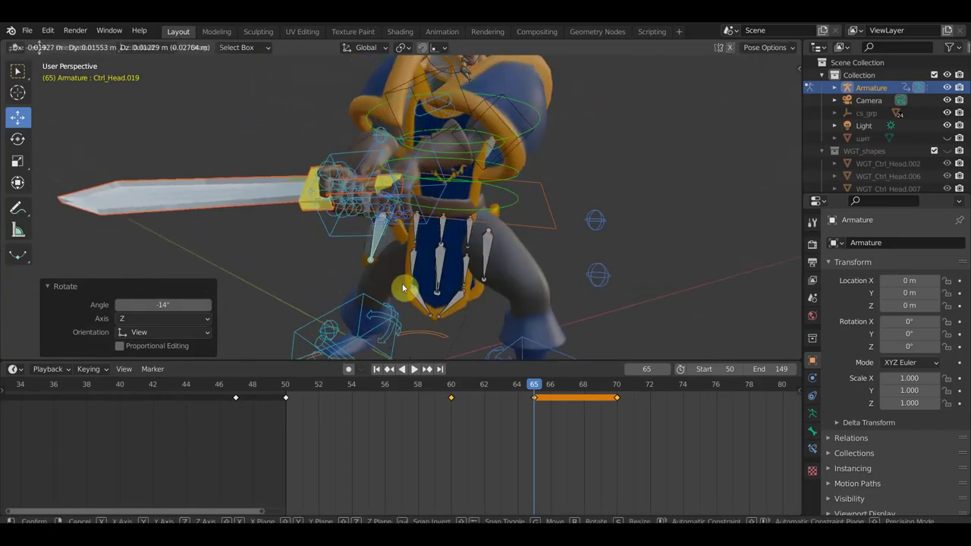
click(403, 287)
mouse_move(403, 287)
middle_down()
mouse_move(574, 288)
mouse_move(564, 330)
mouse_move(275, 222)
mouse_move(534, 226)
mouse_move(403, 238)
middle_up()
key(g)
click(416, 277)
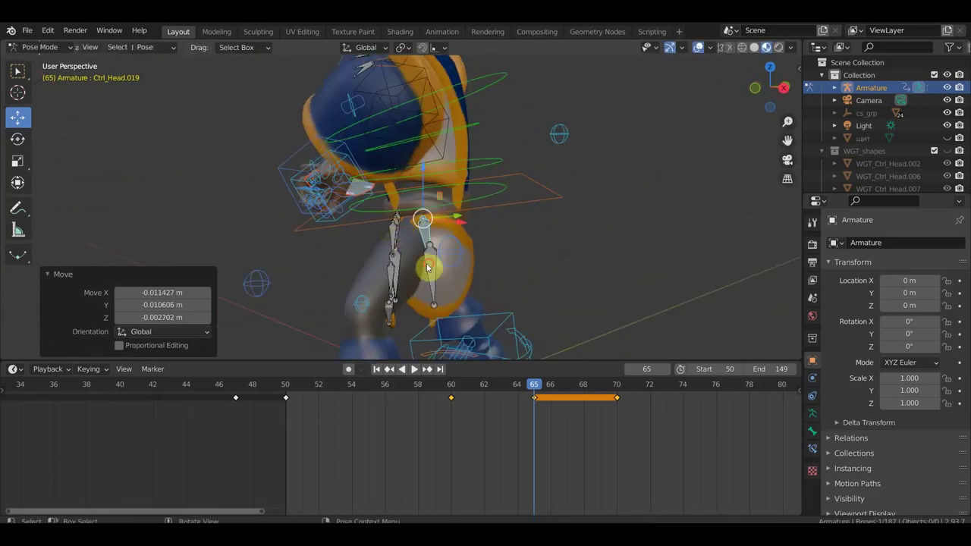
Move Ctrl_Head.018 up and left, rotate it 41.7°, and nudge it twice more
click(549, 295)
middle_drag(551, 294, 453, 288)
key(g)
click(454, 292)
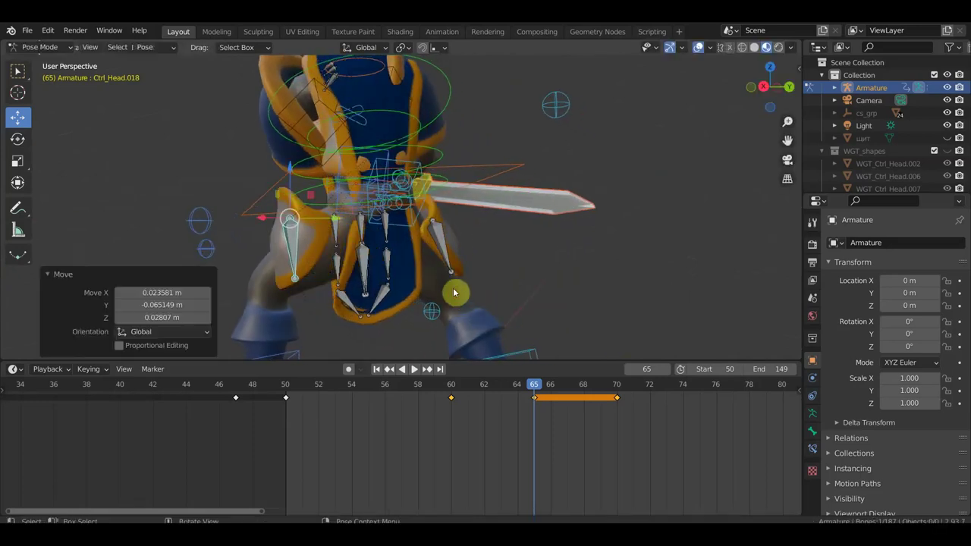
key(r)
click(360, 347)
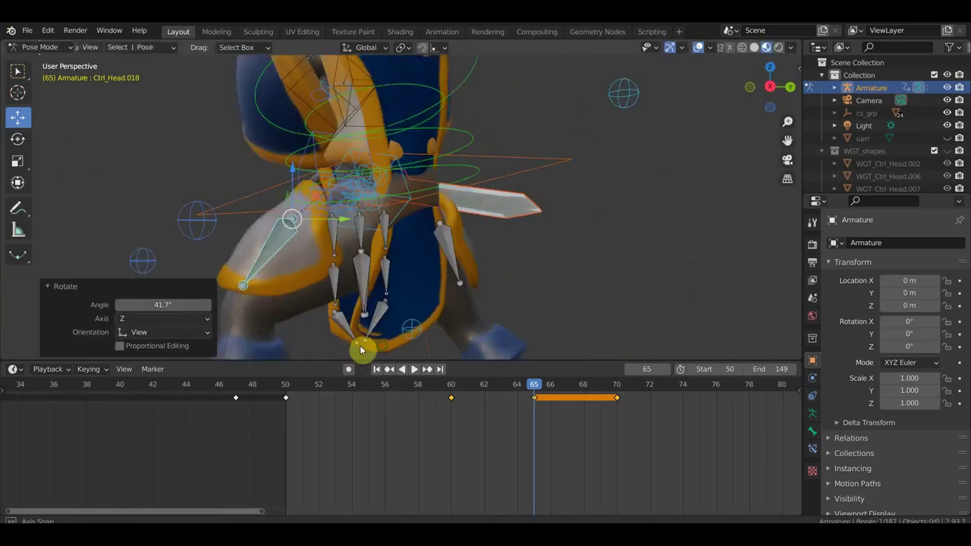
middle_drag(359, 347, 494, 341)
key(g)
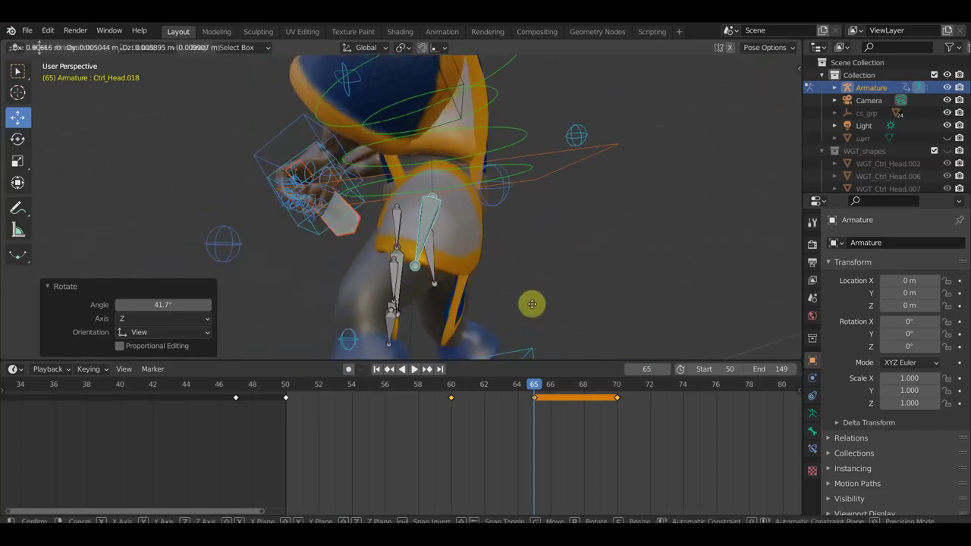
click(529, 304)
middle_drag(529, 303, 655, 319)
key(g)
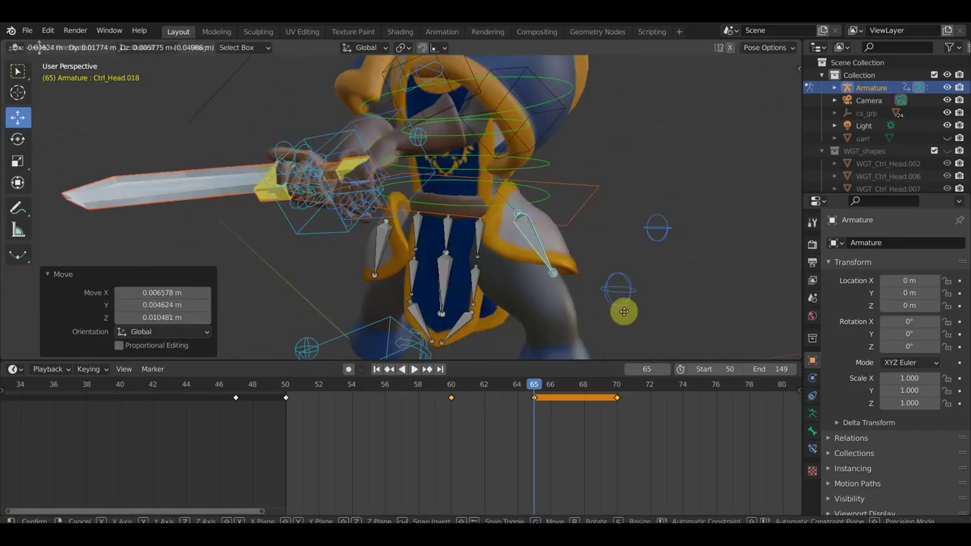
click(633, 313)
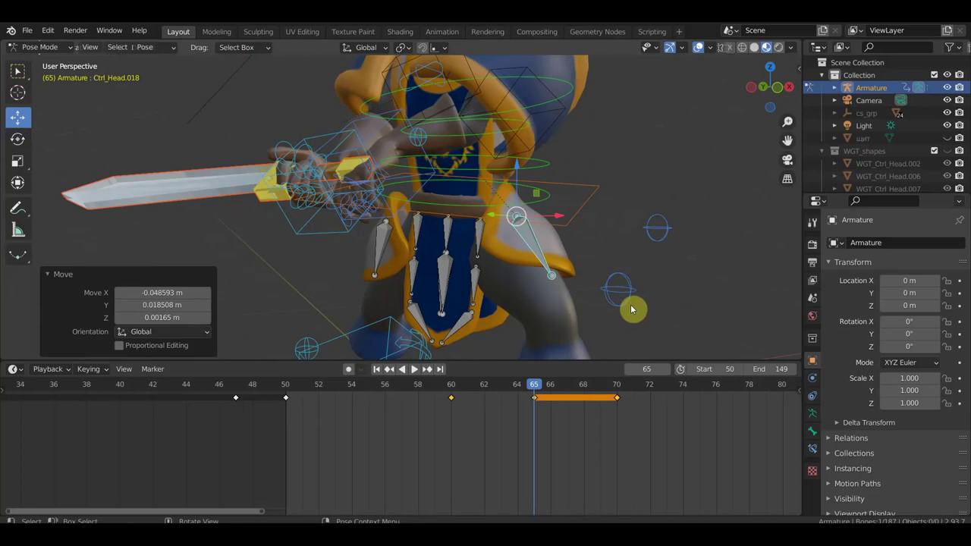
Keyframe all bones at frame 65 and play the animation to preview frames 64–68
key(a)
key(space)
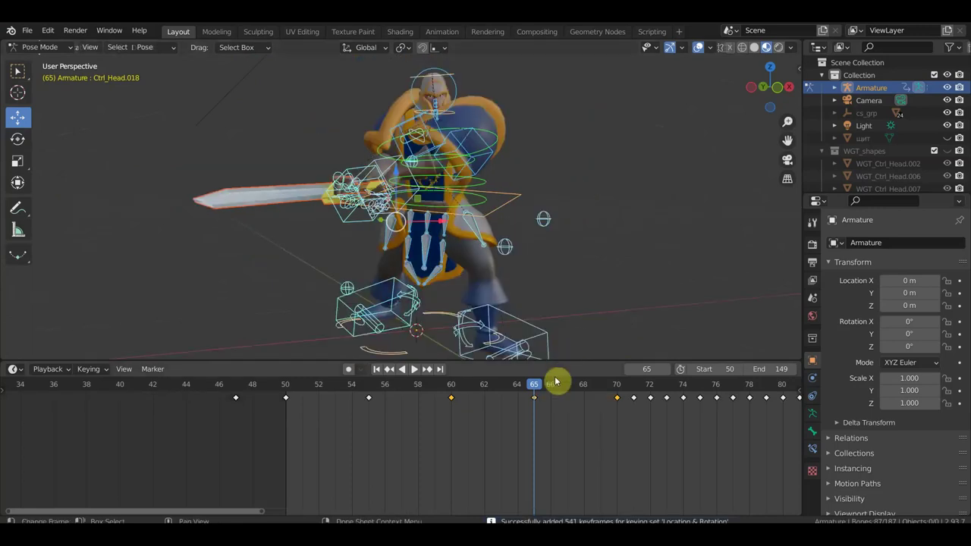
mouse_move(583, 395)
mouse_down()
mouse_move(537, 395)
mouse_move(614, 404)
mouse_move(300, 406)
mouse_move(445, 403)
mouse_move(538, 419)
mouse_up()
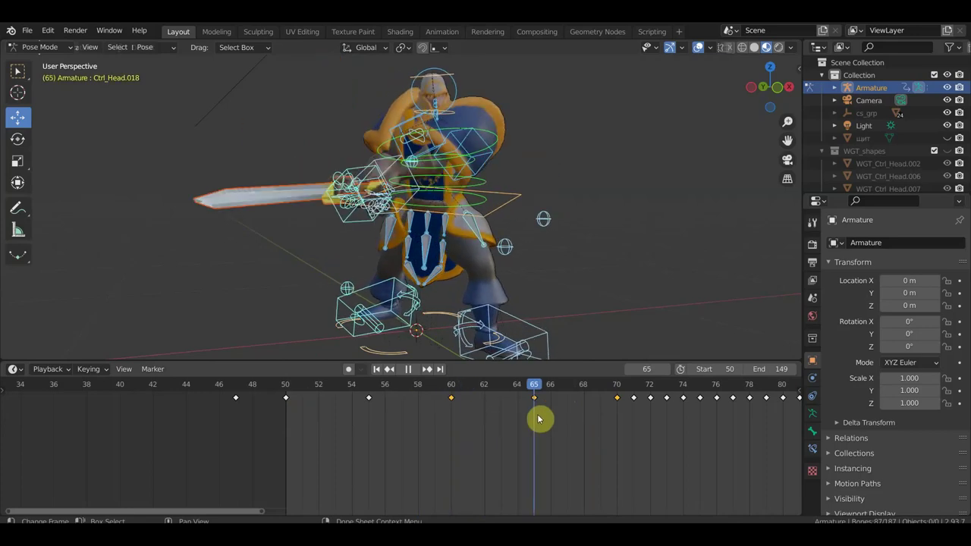
Hide the viewport overlays and orbit to check the frame-65 pose and sword angle
click(698, 47)
middle_drag(634, 183, 642, 179)
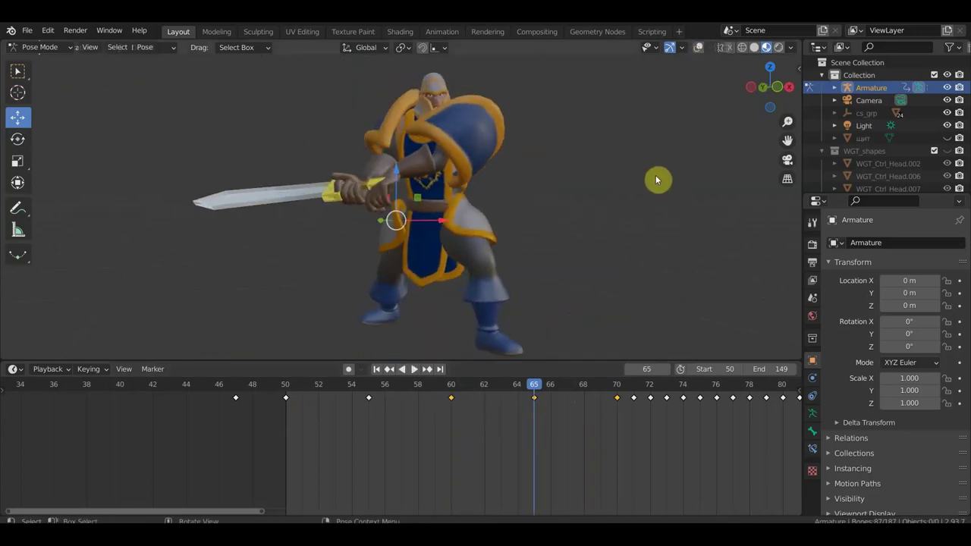
mouse_move(597, 263)
middle_down()
mouse_move(657, 276)
mouse_move(635, 255)
middle_up()
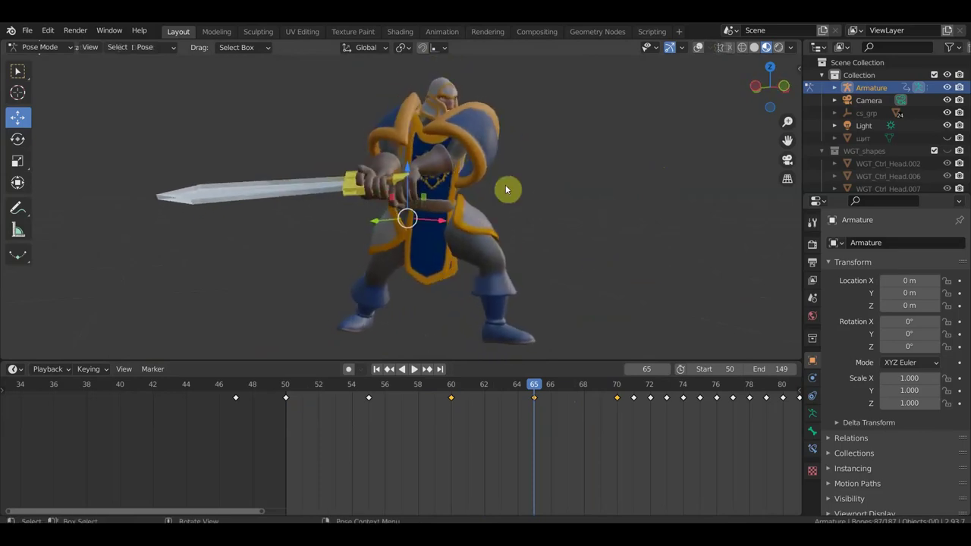
mouse_move(581, 191)
middle_down()
mouse_move(592, 203)
mouse_move(579, 200)
mouse_move(579, 227)
mouse_move(493, 228)
mouse_move(529, 219)
mouse_move(536, 228)
middle_up()
mouse_move(487, 305)
middle_down()
mouse_move(514, 297)
mouse_move(338, 305)
mouse_move(535, 296)
mouse_move(528, 302)
middle_up()
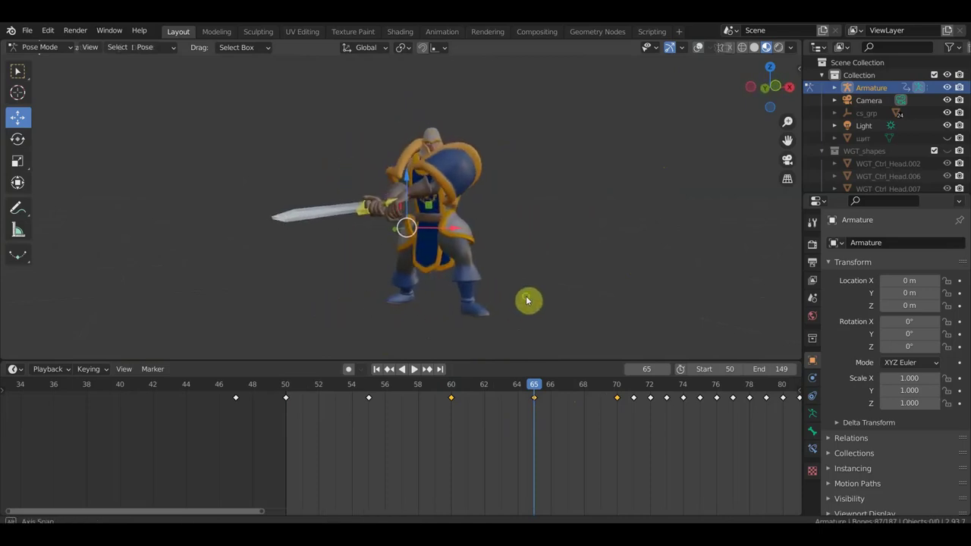
scroll(528, 301, up, 1)
scroll(528, 301, up, 1)
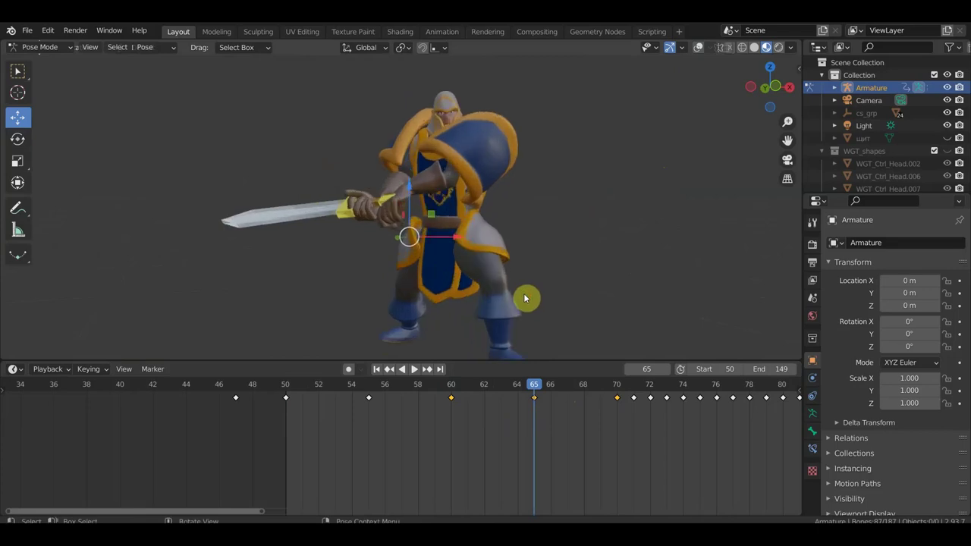
mouse_move(523, 293)
middle_down()
mouse_move(462, 254)
mouse_move(461, 221)
mouse_move(449, 232)
mouse_move(528, 230)
mouse_move(347, 238)
mouse_move(381, 235)
mouse_move(349, 223)
middle_up()
scroll(349, 223, up, 1)
scroll(359, 240, up, 3)
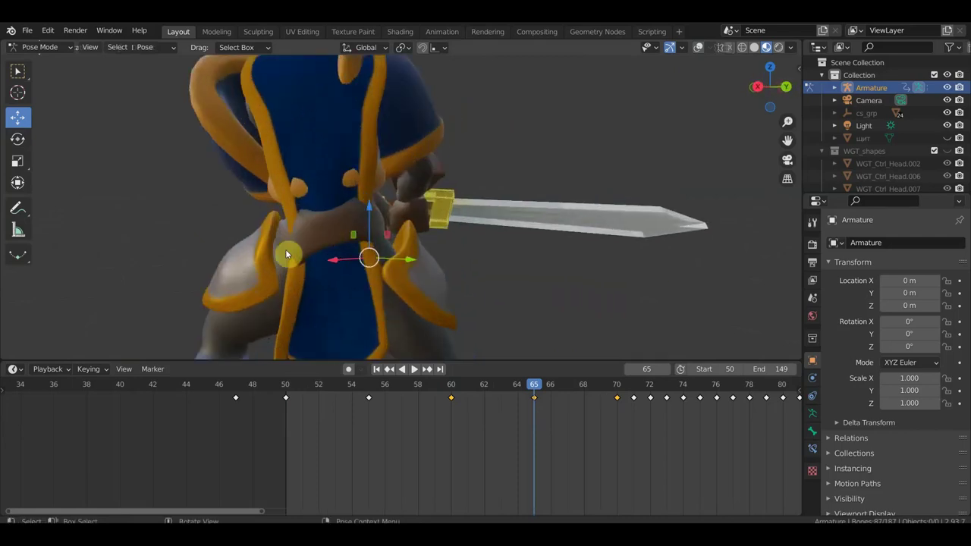
Orbit around the knight's back and side to review the whole pose
mouse_move(321, 242)
middle_down()
mouse_move(351, 244)
mouse_move(290, 233)
mouse_move(352, 238)
mouse_move(367, 223)
mouse_move(354, 256)
mouse_move(395, 244)
middle_up()
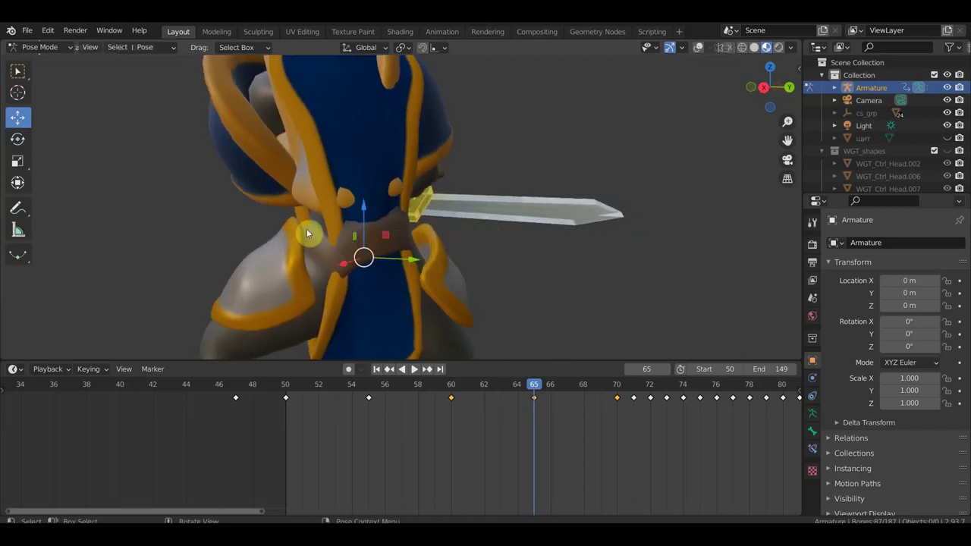
scroll(437, 259, down, 3)
mouse_move(385, 277)
middle_down()
mouse_move(613, 278)
mouse_move(548, 262)
middle_up()
scroll(599, 278, down, 2)
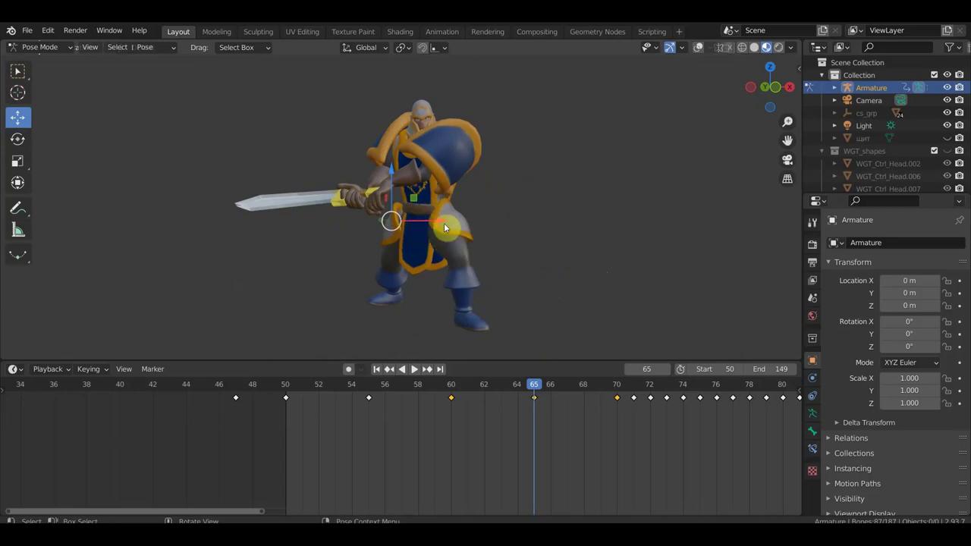
scroll(436, 208, up, 1)
scroll(455, 208, up, 1)
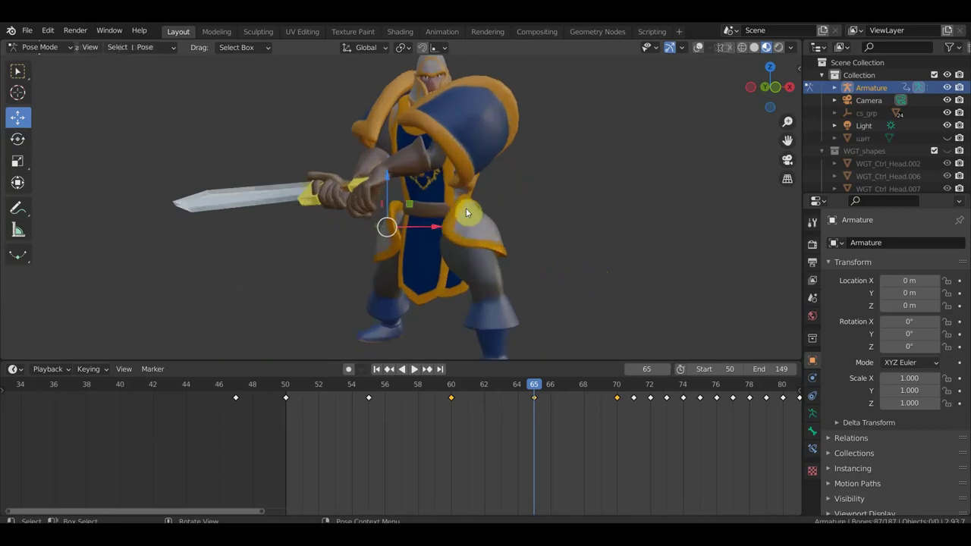
mouse_move(459, 215)
middle_down()
mouse_move(434, 214)
mouse_move(467, 218)
middle_up()
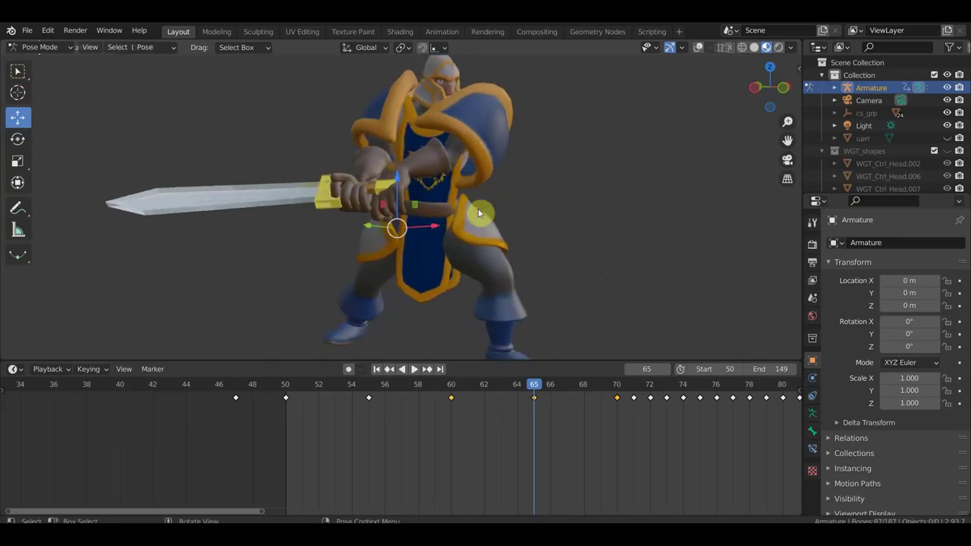
middle_drag(464, 218, 376, 229)
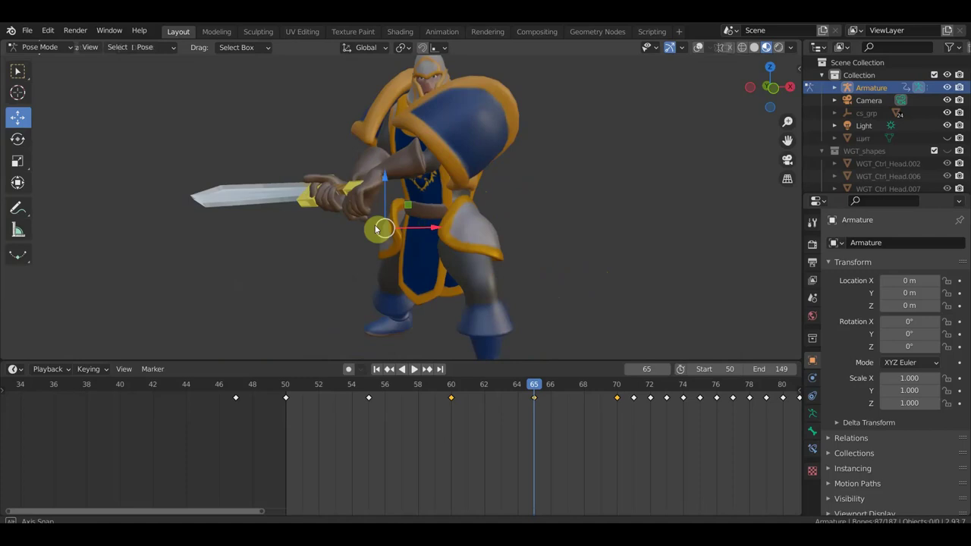
scroll(383, 228, down, 2)
scroll(400, 226, up, 1)
middle_drag(400, 226, 420, 221)
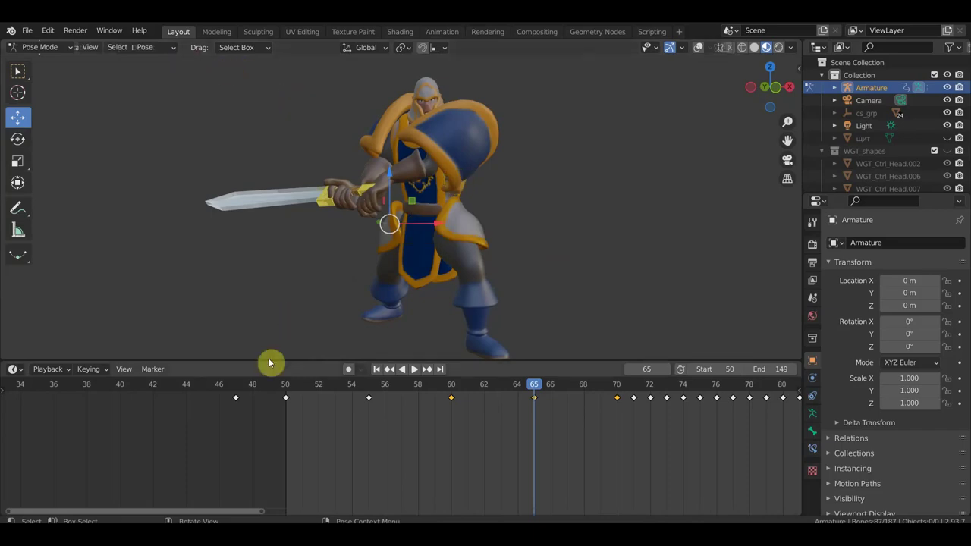
Save the knight file and jump to frame 47 to check that pose
click(27, 32)
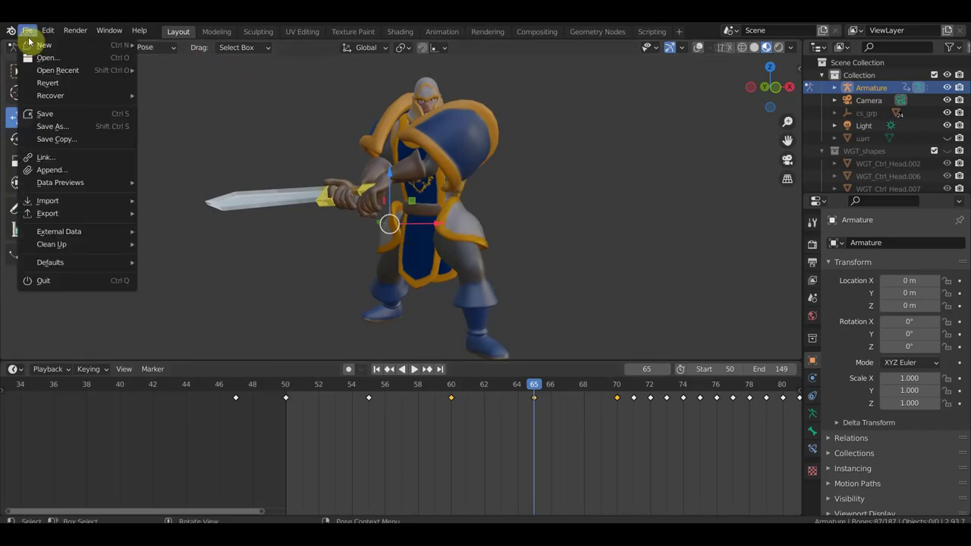
click(67, 119)
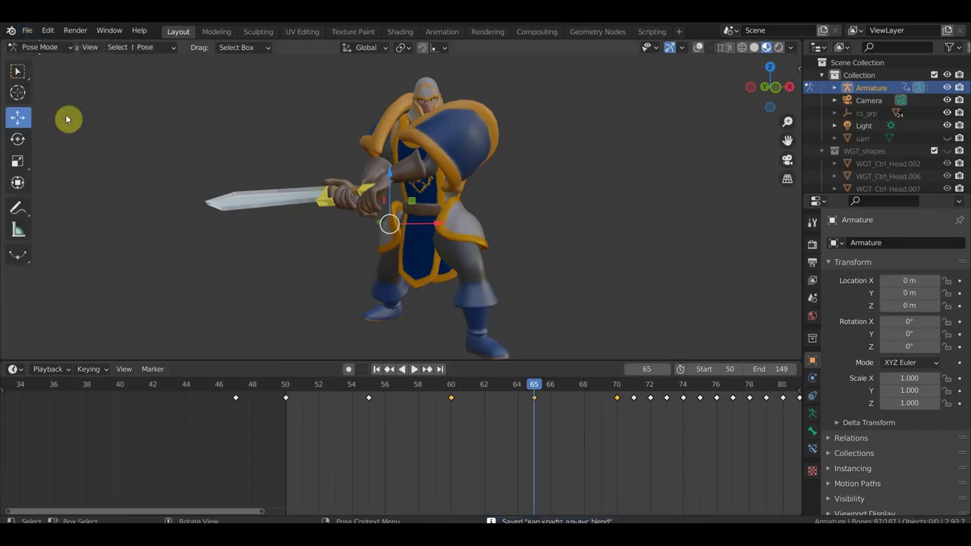
click(237, 389)
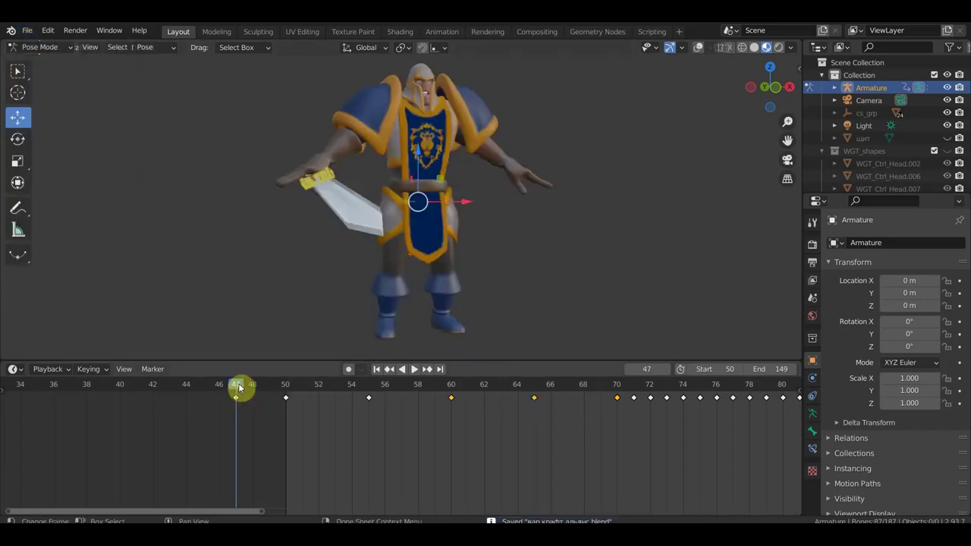
scroll(328, 273, down, 2)
scroll(328, 273, down, 1)
middle_drag(328, 273, 345, 271)
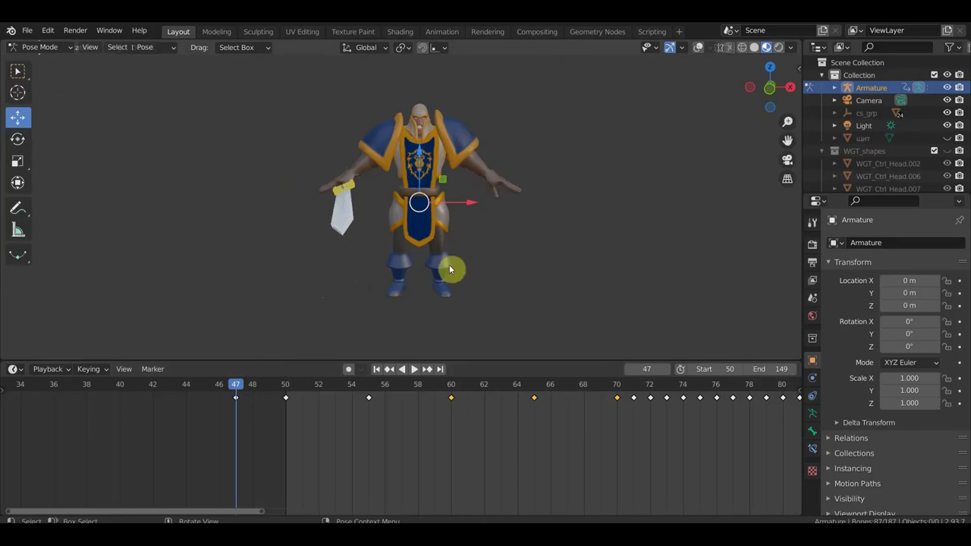
Inspect the raised-sword pose at frame 50, then return to Object Mode
click(285, 385)
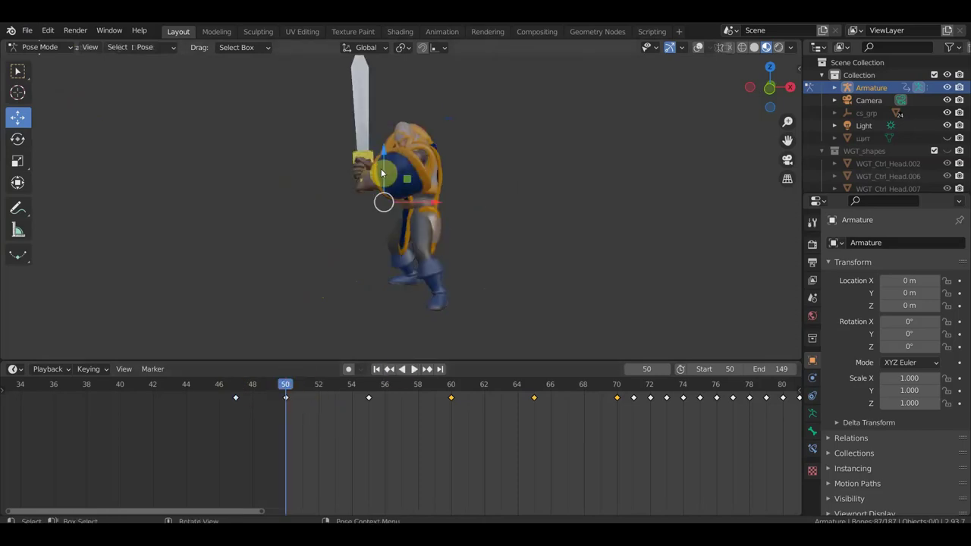
middle_drag(380, 176, 415, 179)
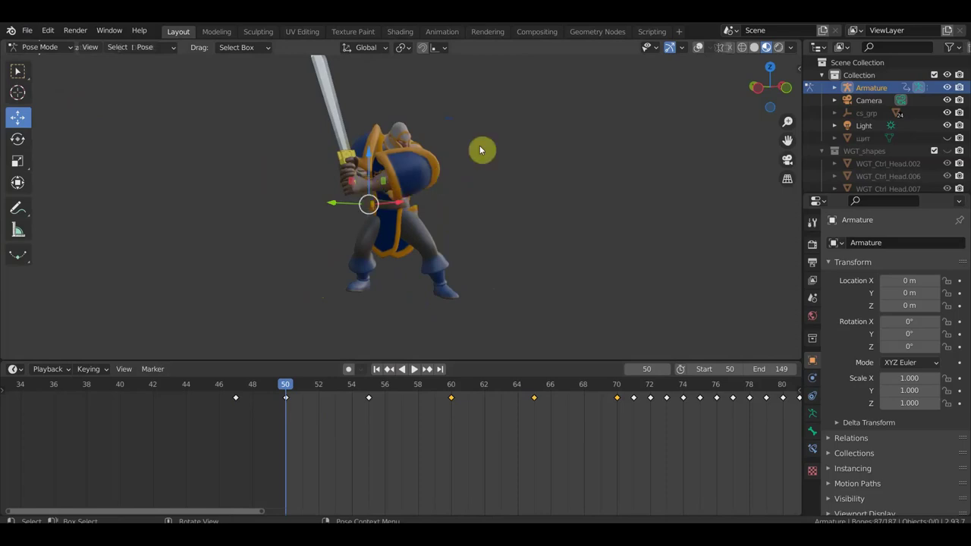
middle_drag(501, 173, 484, 174)
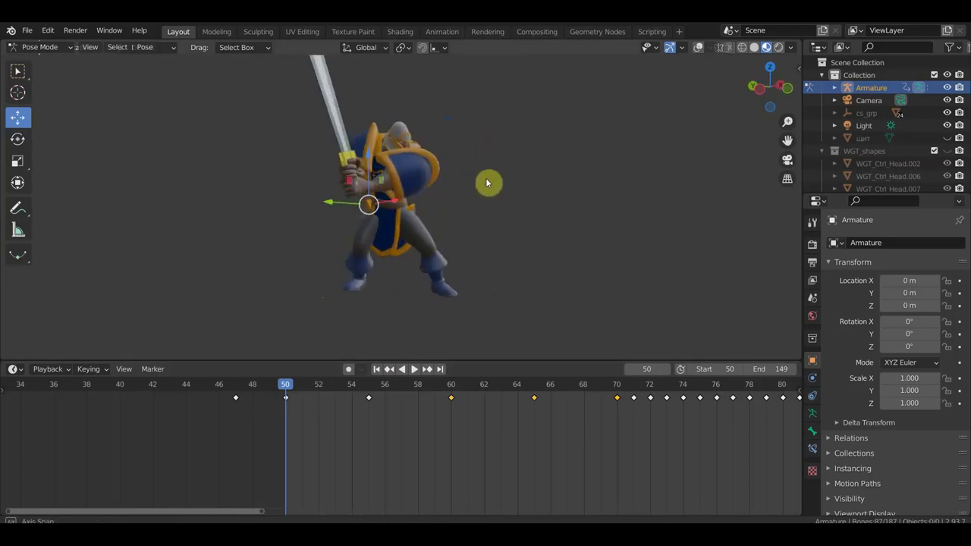
middle_drag(406, 189, 392, 206)
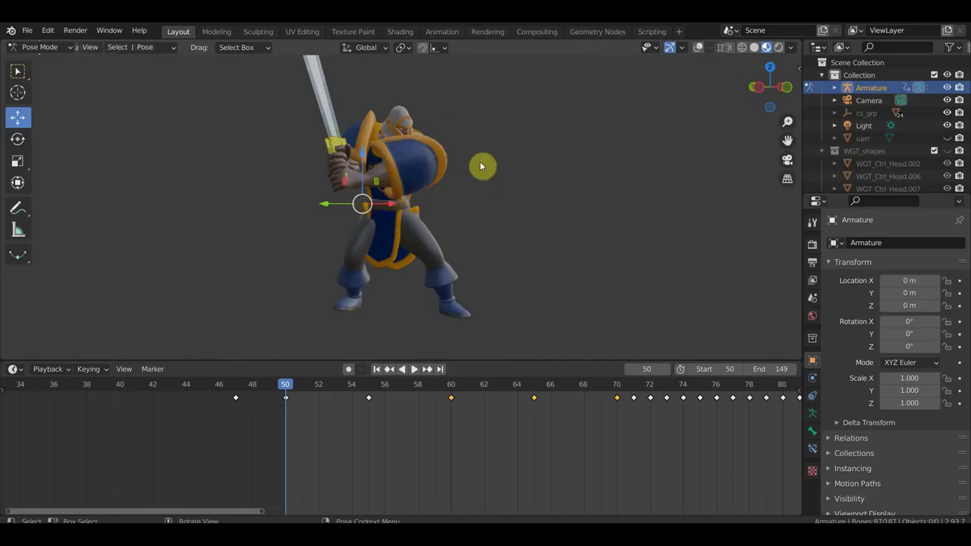
middle_drag(335, 205, 363, 192)
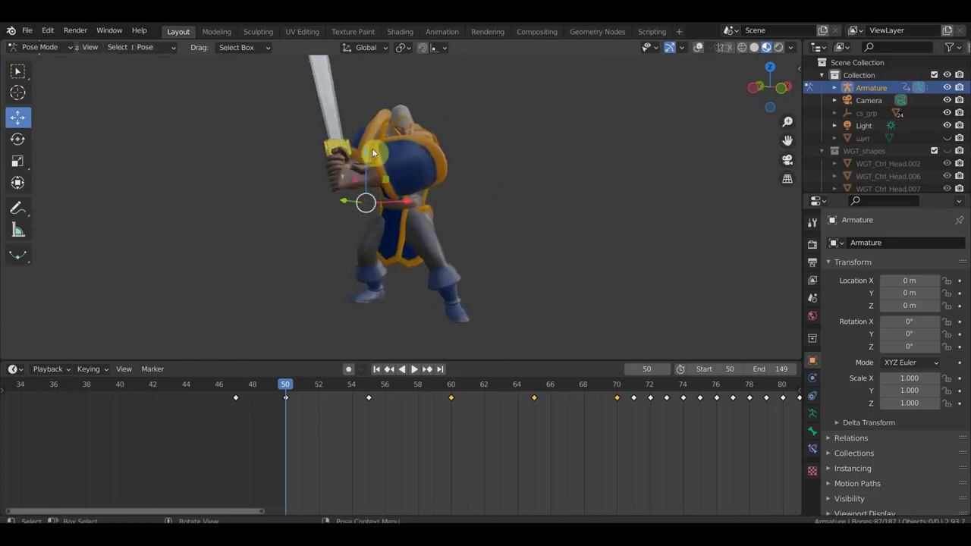
mouse_move(422, 168)
middle_down()
mouse_move(410, 162)
mouse_move(403, 183)
middle_up()
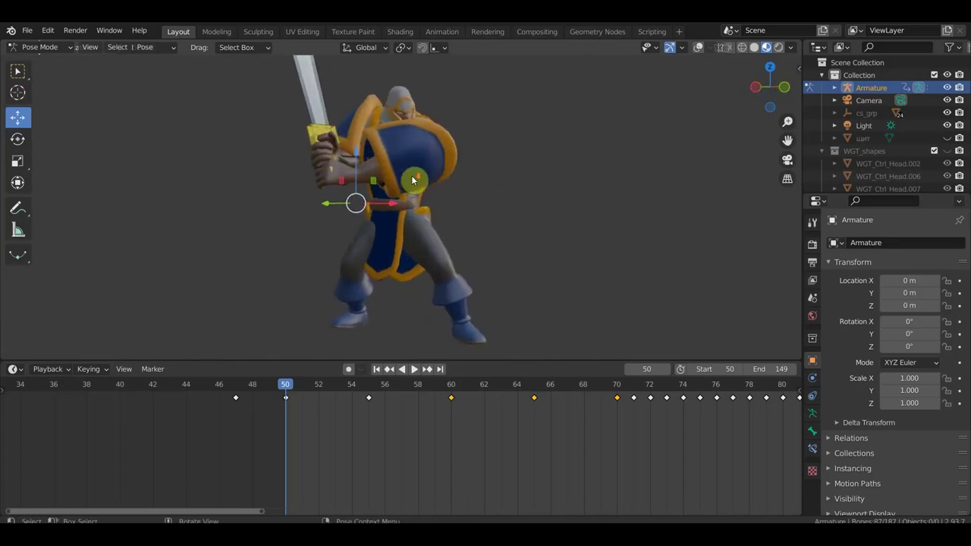
scroll(400, 188, down, 2)
click(44, 47)
click(46, 54)
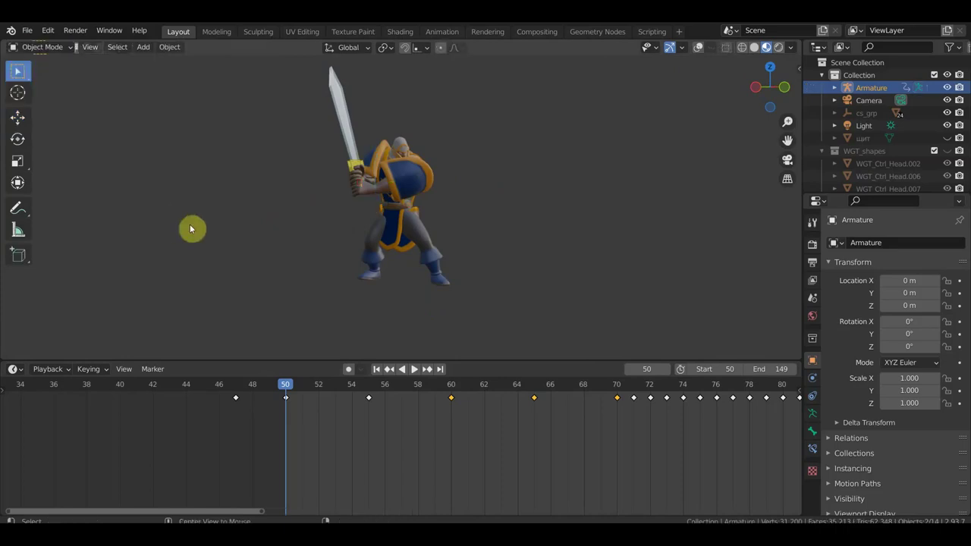
Unhide and select the shield, with viewport overlays shown again
key(alt+h)
click(289, 217)
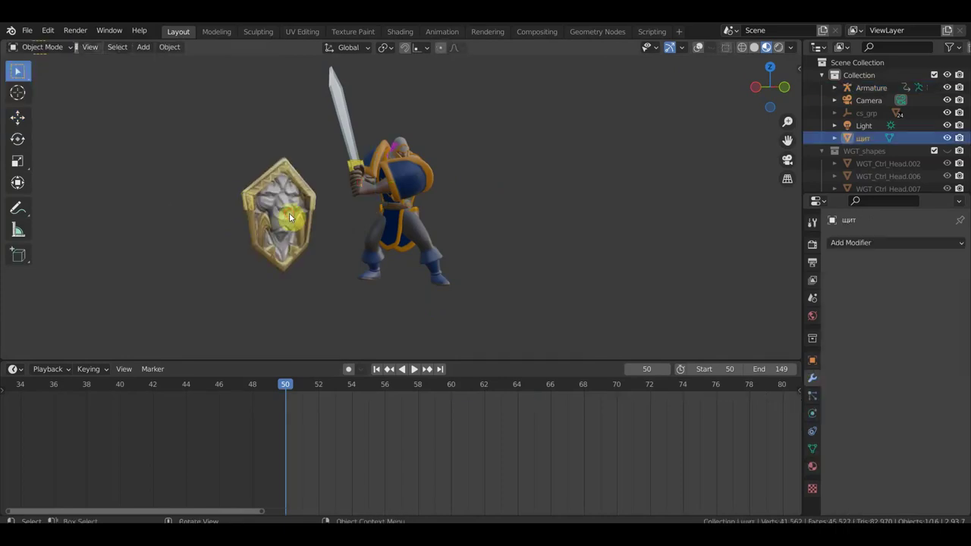
middle_drag(289, 216, 313, 230)
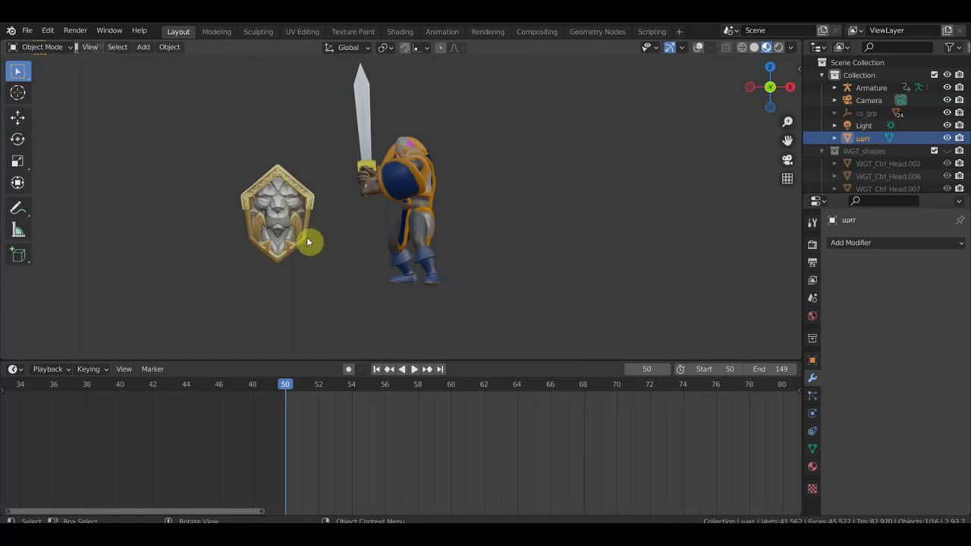
click(698, 47)
middle_drag(628, 207, 644, 318)
Rotate the shield, set its origin to geometry, and place it on the knight's arm
key(r)
click(505, 295)
click(169, 47)
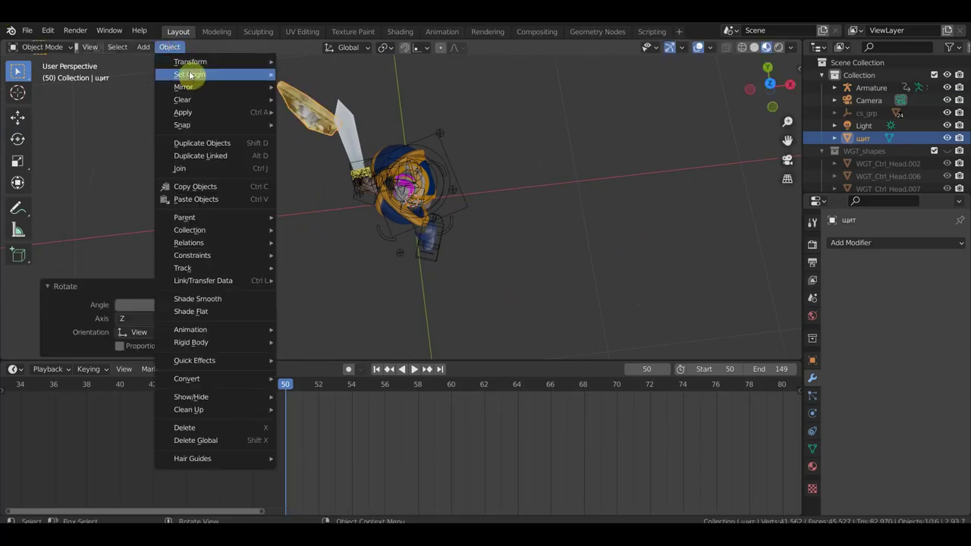
click(334, 88)
key(r)
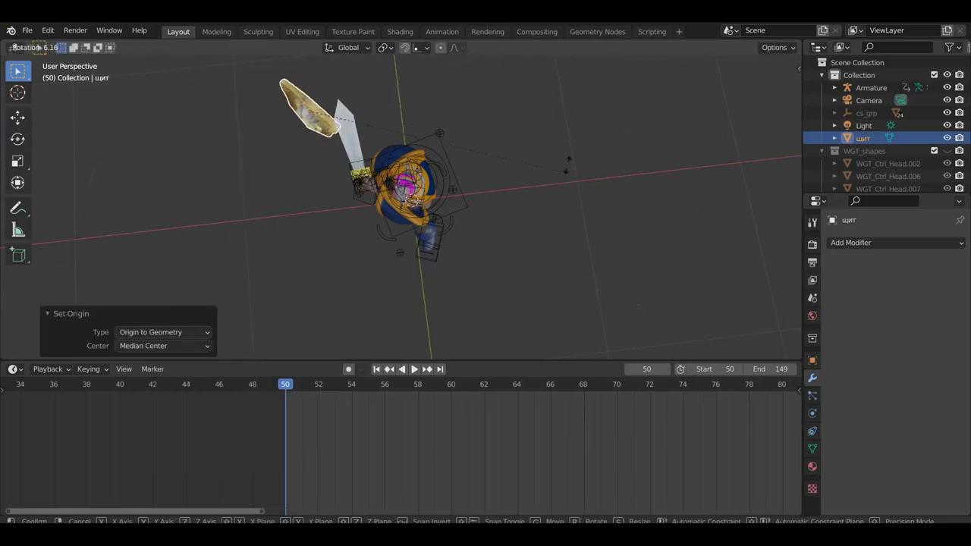
click(575, 137)
key(g)
click(617, 247)
mouse_move(629, 220)
middle_down()
mouse_move(650, 111)
mouse_move(607, 211)
middle_up()
Rotate the shield 23 degrees, reposition it, and scale it to about 0.72
key(r)
click(552, 289)
key(g)
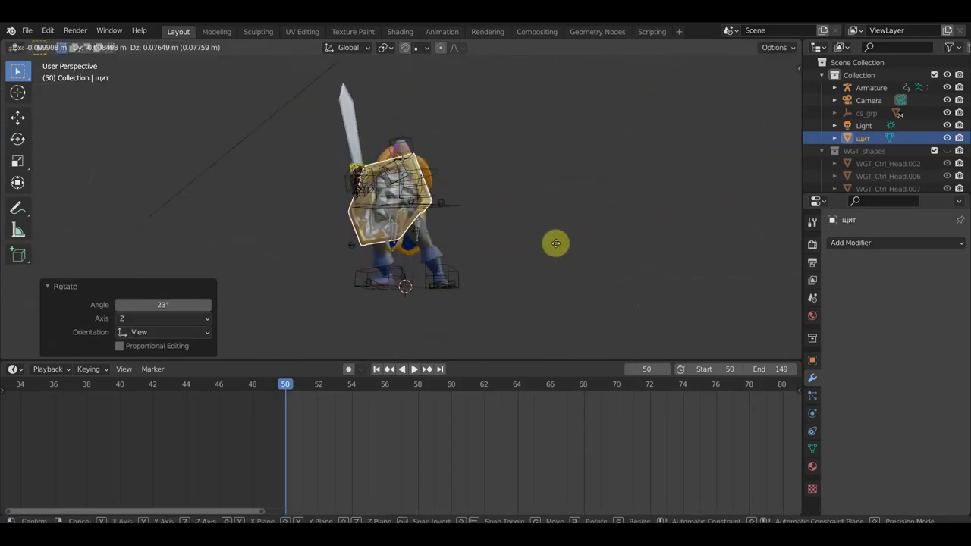
click(558, 243)
key(s)
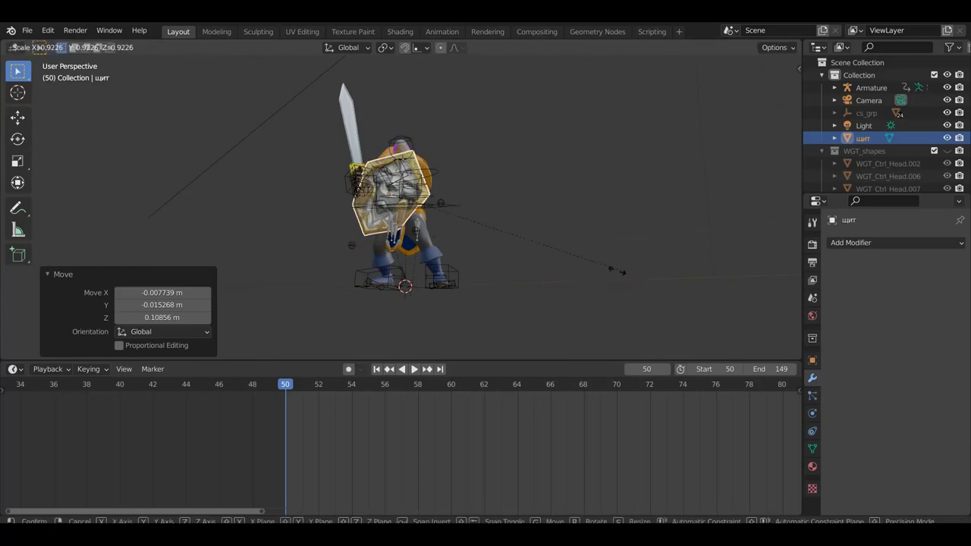
click(566, 262)
scroll(520, 229, up, 2)
mouse_move(520, 230)
middle_down()
mouse_move(572, 256)
mouse_move(643, 266)
mouse_move(605, 335)
mouse_move(568, 342)
middle_up()
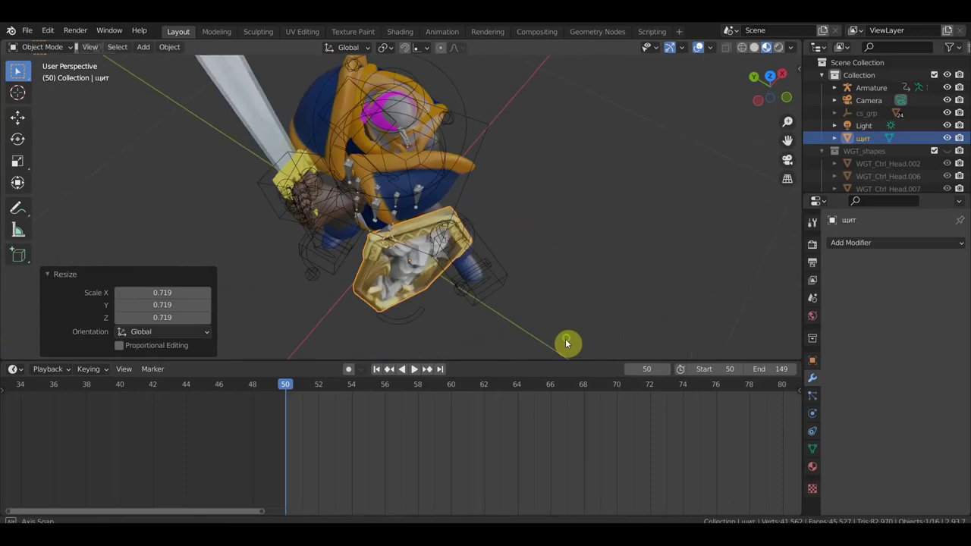
Turn the shield about 17 degrees and nudge its position and angle on the arm
key(r)
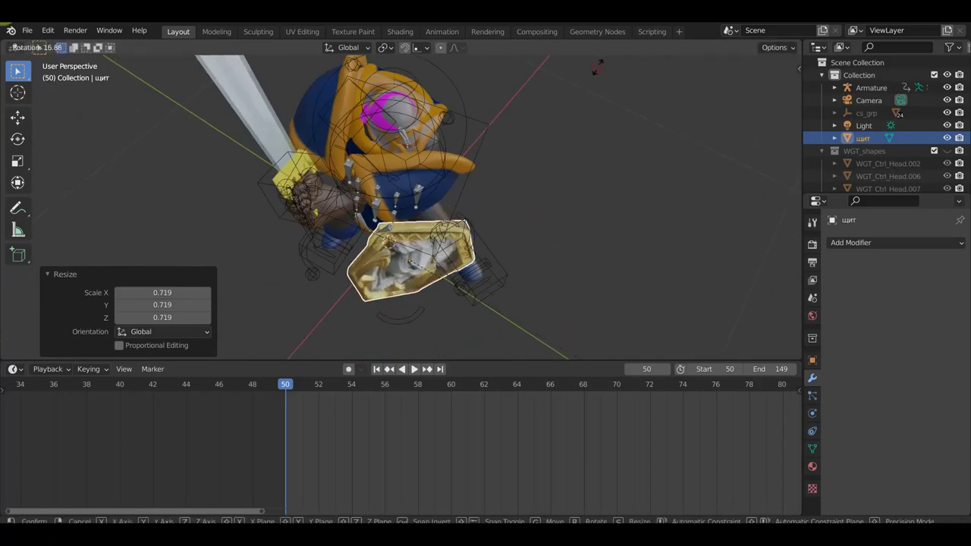
click(676, 182)
key(g)
click(596, 171)
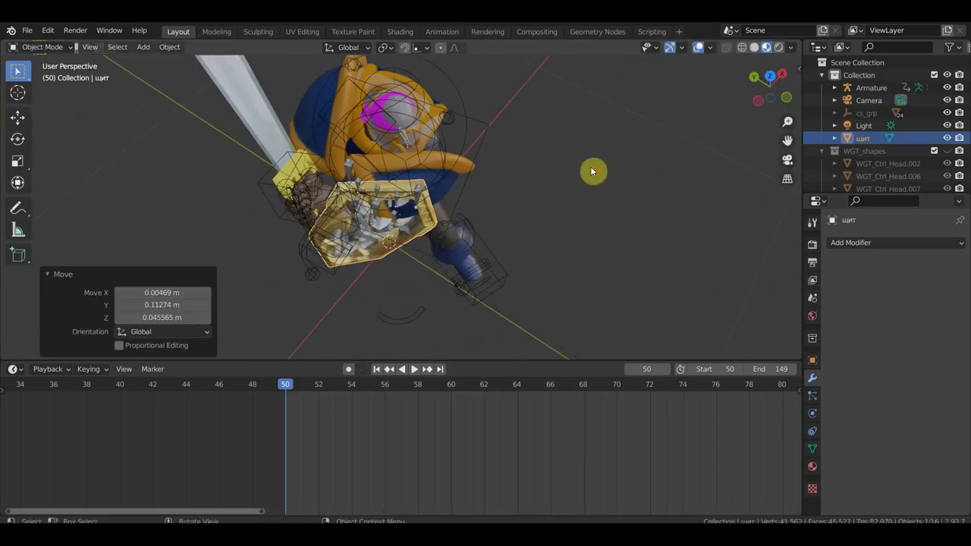
mouse_move(598, 169)
middle_down()
mouse_move(454, 138)
mouse_move(445, 154)
middle_up()
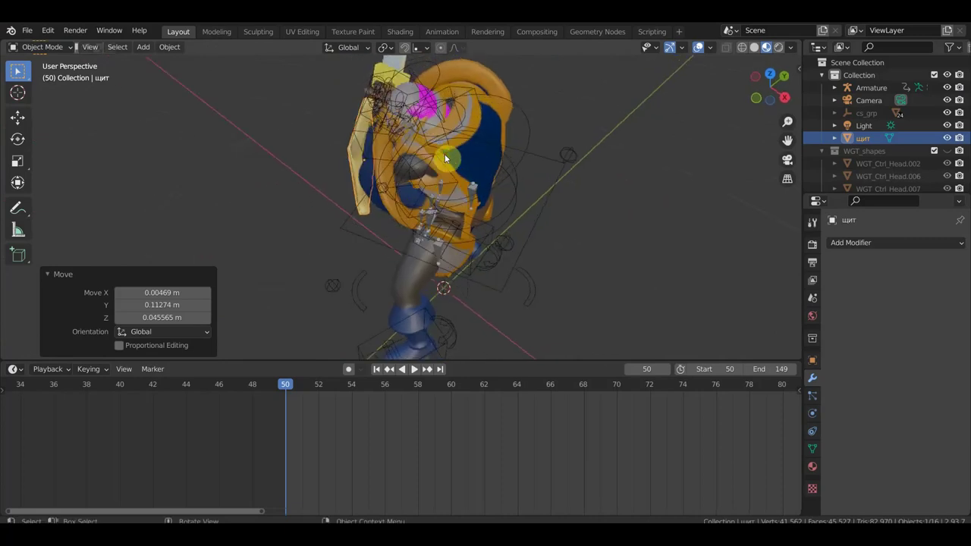
key(r)
click(561, 167)
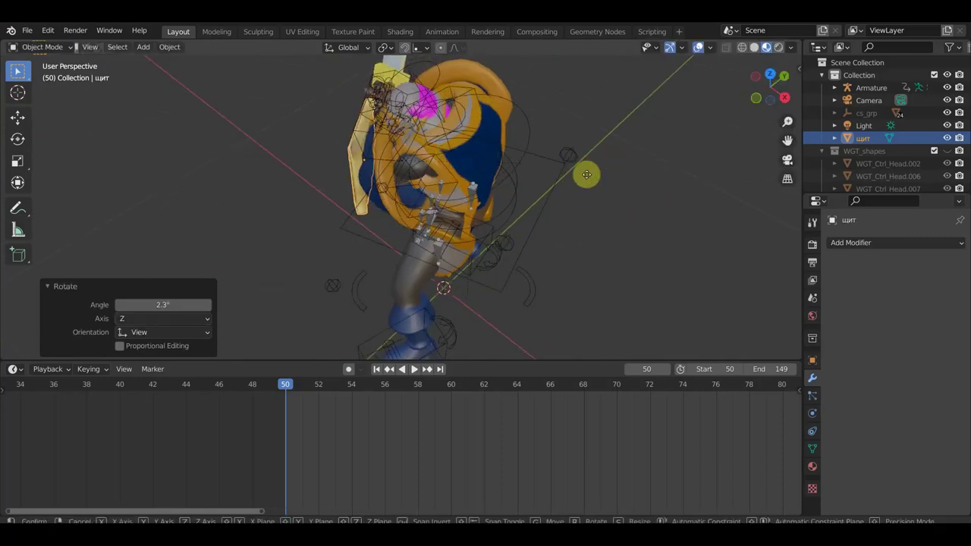
key(g)
click(570, 170)
middle_drag(570, 170, 574, 273)
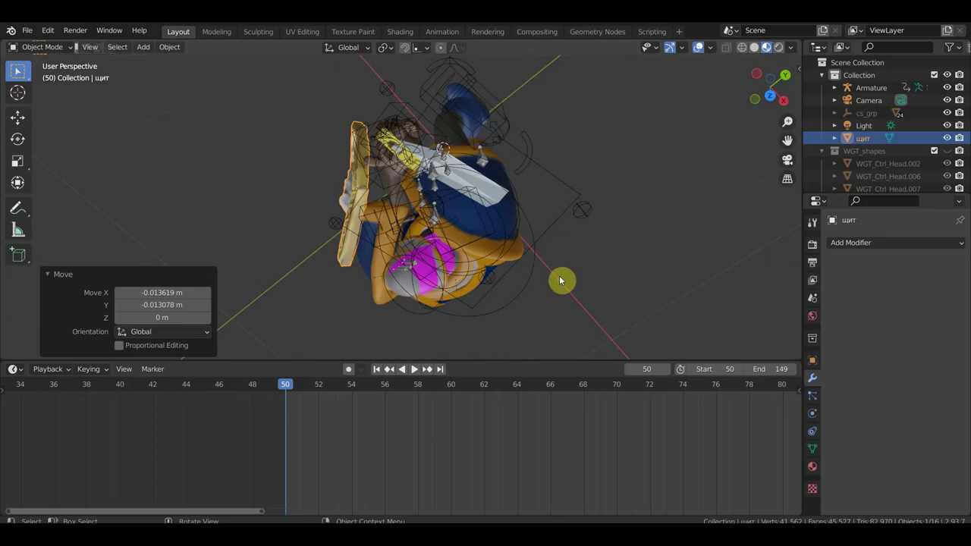
click(573, 273)
mouse_move(573, 273)
middle_down()
mouse_move(566, 210)
mouse_move(594, 206)
mouse_move(523, 150)
mouse_move(657, 146)
mouse_move(661, 134)
mouse_move(657, 149)
middle_up()
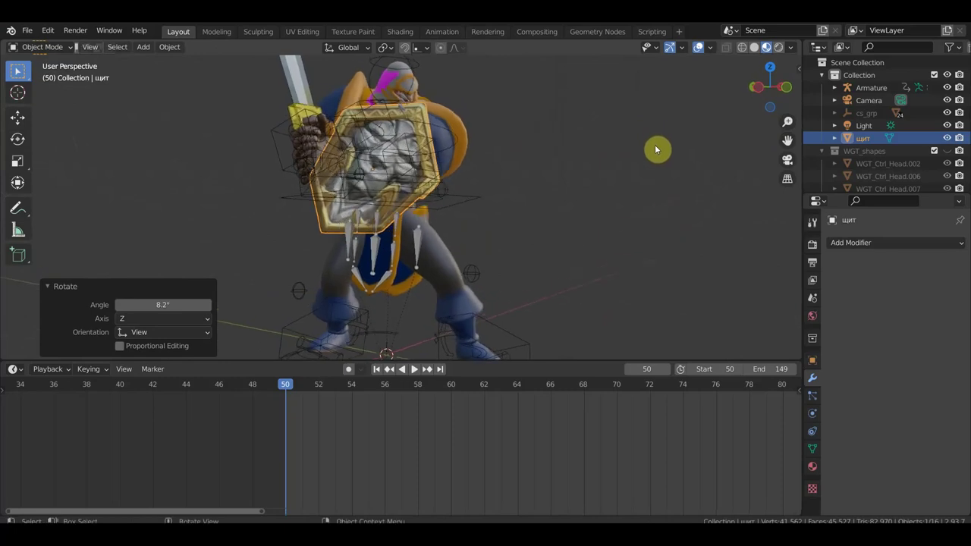
Give the shield a final small rotation and position adjustment
key(r)
click(650, 203)
key(g)
click(642, 194)
scroll(631, 196, up, 1)
mouse_move(632, 197)
middle_down()
mouse_move(551, 270)
mouse_move(521, 213)
mouse_move(620, 208)
mouse_move(589, 204)
middle_up()
scroll(589, 203, down, 2)
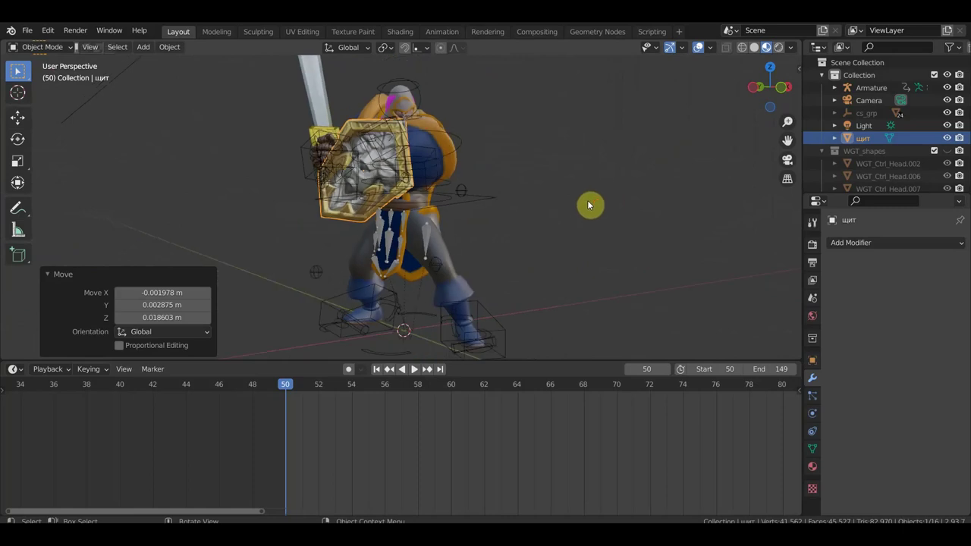
Delete the helmet 'шлем 2' and select the pink hood 'подшлем' beneath it
click(384, 99)
click(402, 108)
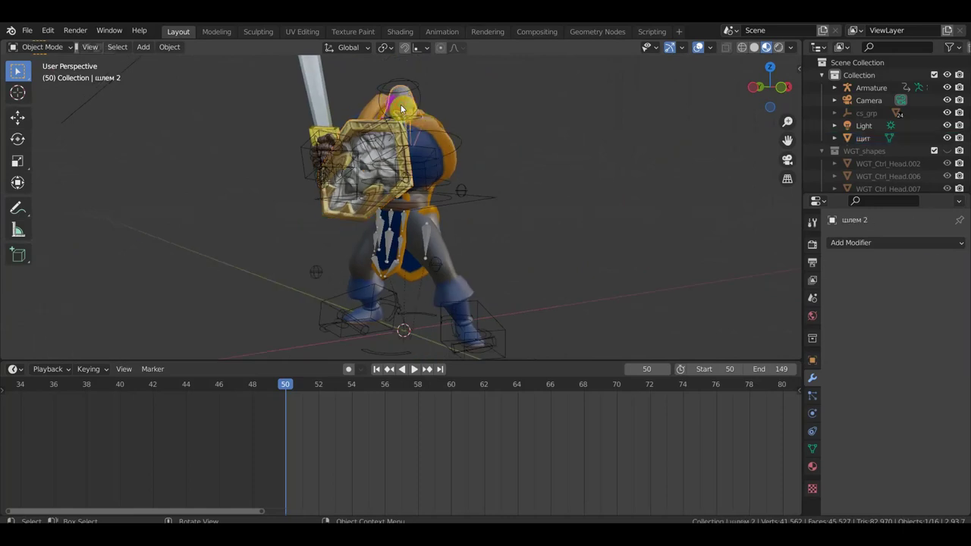
key(Delete)
scroll(421, 121, up, 1)
scroll(420, 122, up, 1)
scroll(447, 167, up, 2)
scroll(433, 159, up, 1)
scroll(417, 147, up, 1)
shift+middle_drag(417, 146, 414, 171)
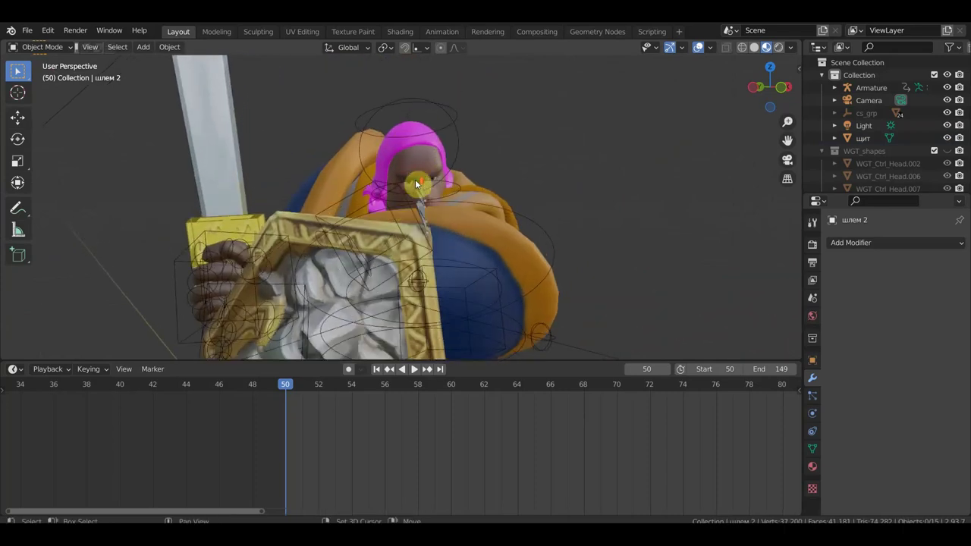
click(419, 125)
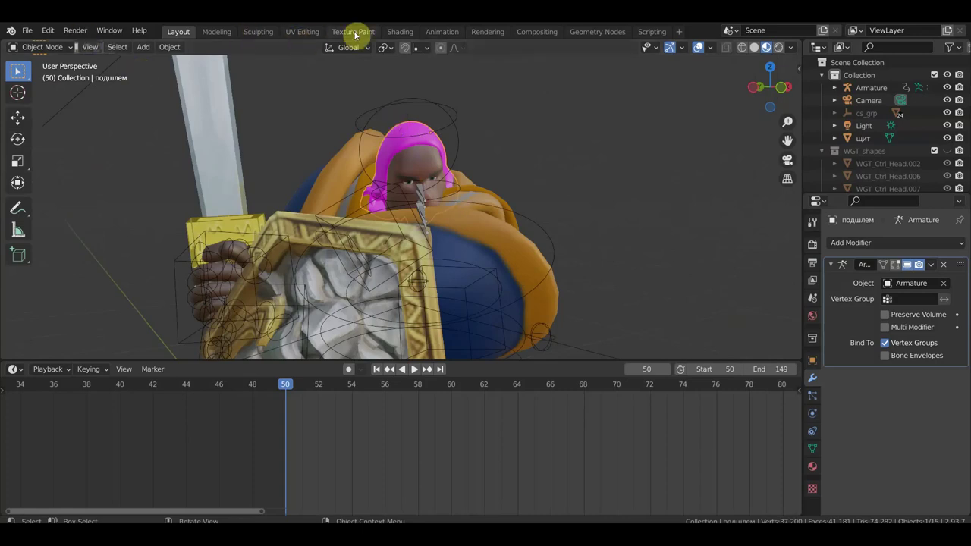
Load the kolchuga chainmail image from Models_G0702A018 into the hood's Image Texture node
click(398, 31)
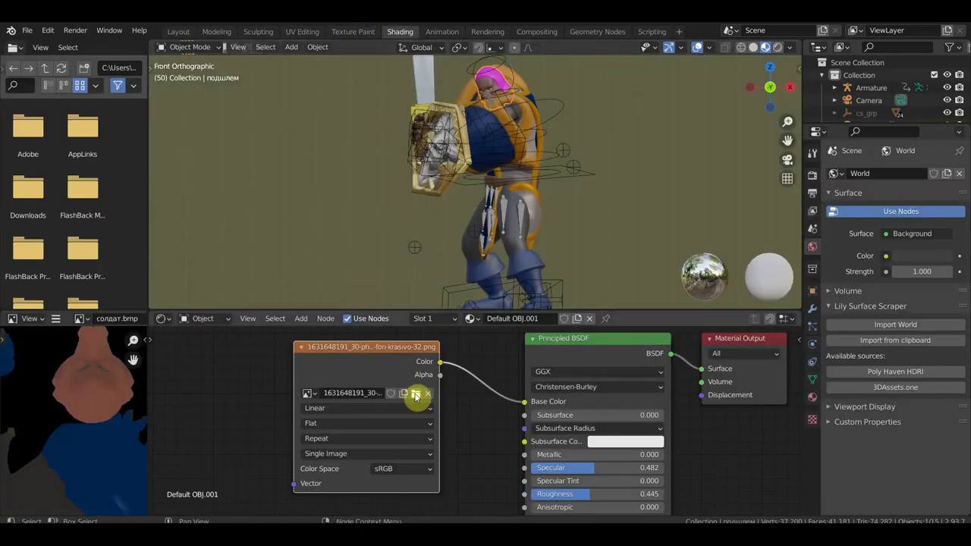
click(416, 393)
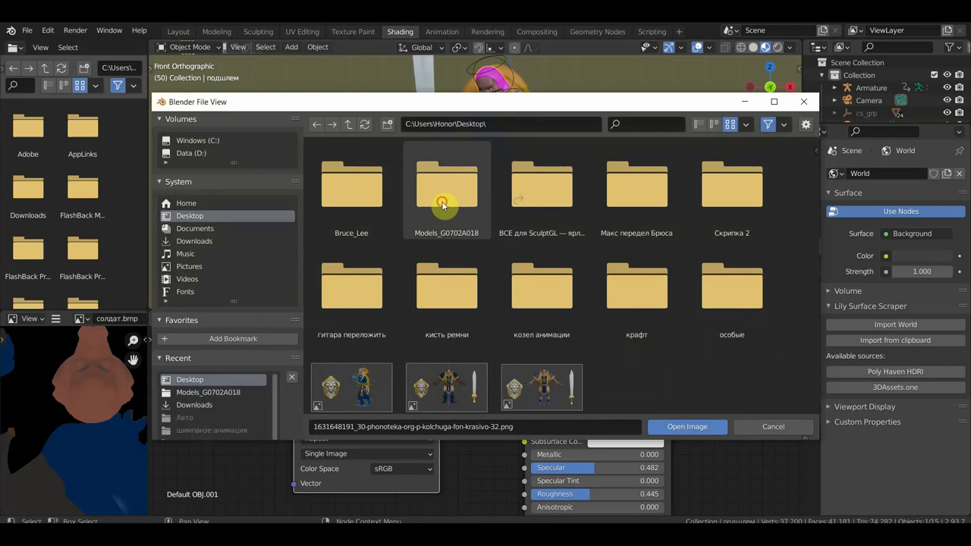
double_click(444, 201)
double_click(361, 201)
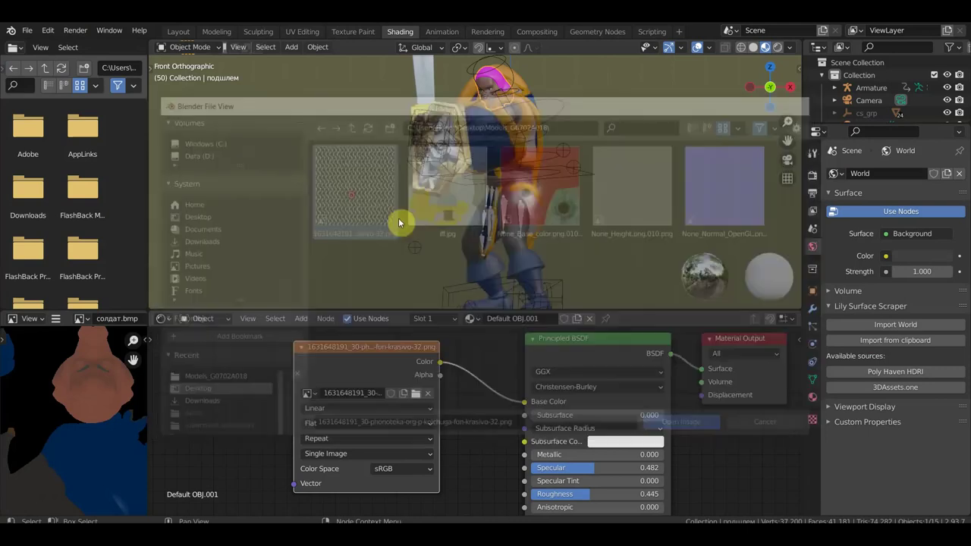
Back in Layout, orbit and zoom to inspect the chainmail hood on the knight
click(174, 32)
mouse_move(336, 195)
middle_down()
mouse_move(351, 168)
mouse_move(252, 173)
mouse_move(444, 189)
mouse_move(477, 179)
middle_up()
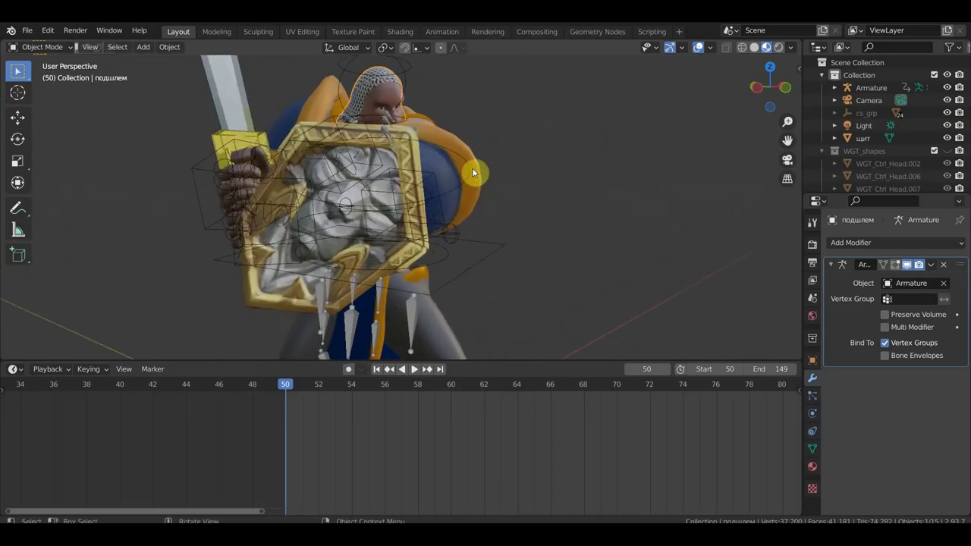
scroll(472, 171, down, 2)
scroll(476, 206, down, 1)
scroll(479, 207, down, 2)
mouse_move(486, 208)
middle_down()
mouse_move(506, 208)
mouse_move(481, 206)
mouse_move(488, 210)
middle_up()
scroll(494, 208, down, 1)
scroll(494, 213, down, 1)
scroll(496, 226, down, 1)
scroll(495, 226, up, 1)
scroll(495, 227, up, 1)
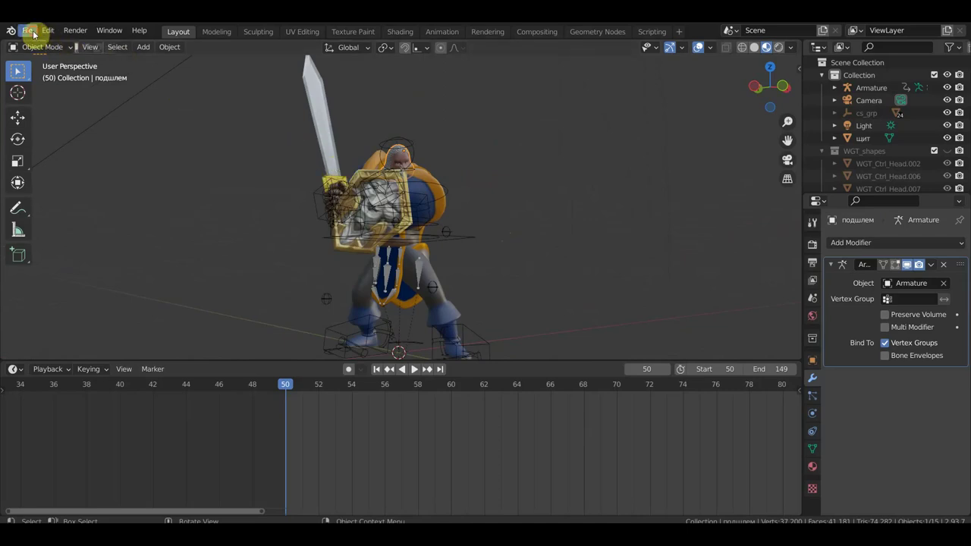
Save the knight .blend file
click(33, 35)
click(51, 111)
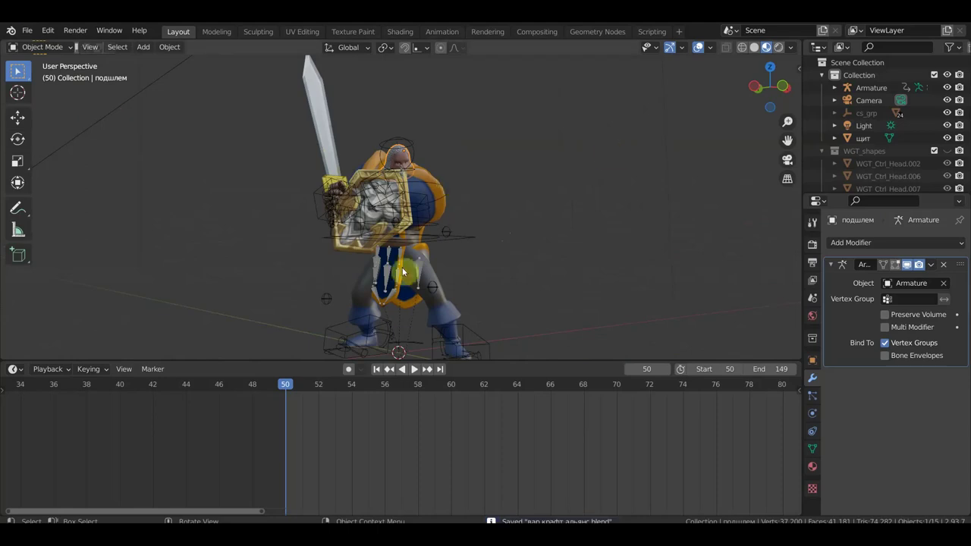
scroll(384, 234, up, 2)
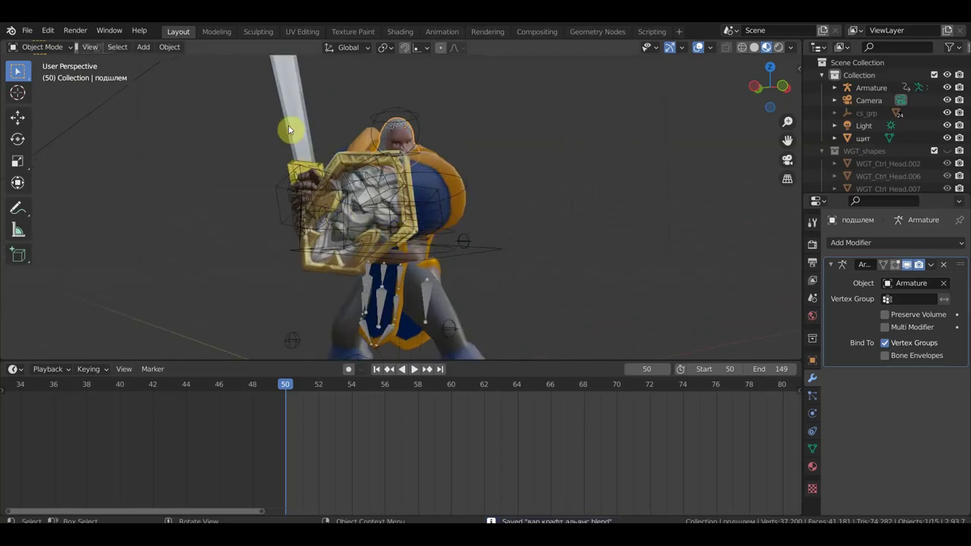
Start a new General scene and delete its default camera, cube and light
click(28, 30)
mouse_move(44, 45)
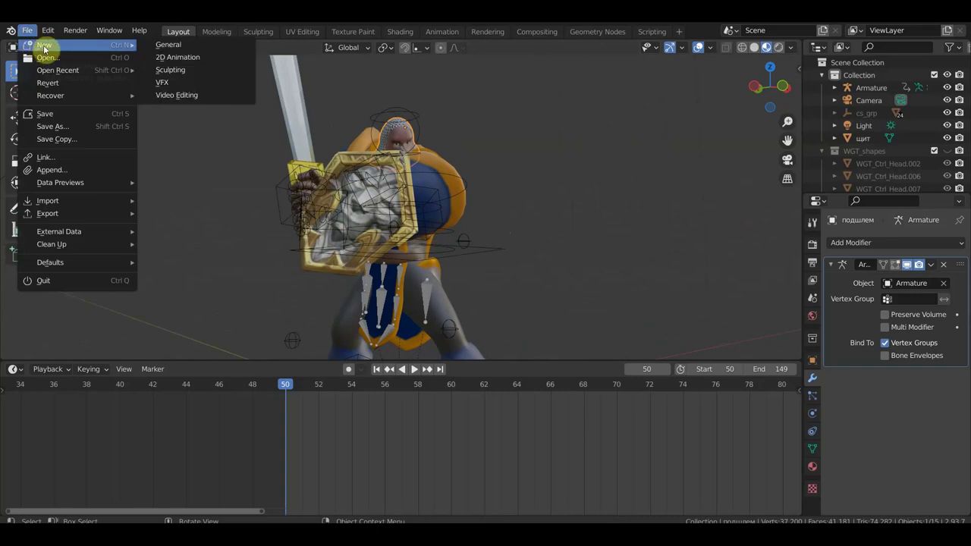
click(169, 44)
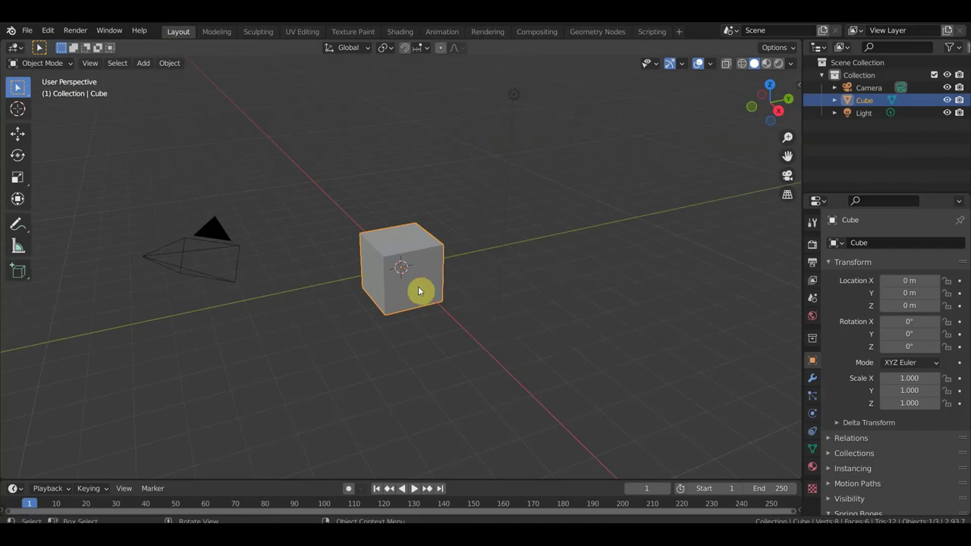
drag(569, 338, 159, 59)
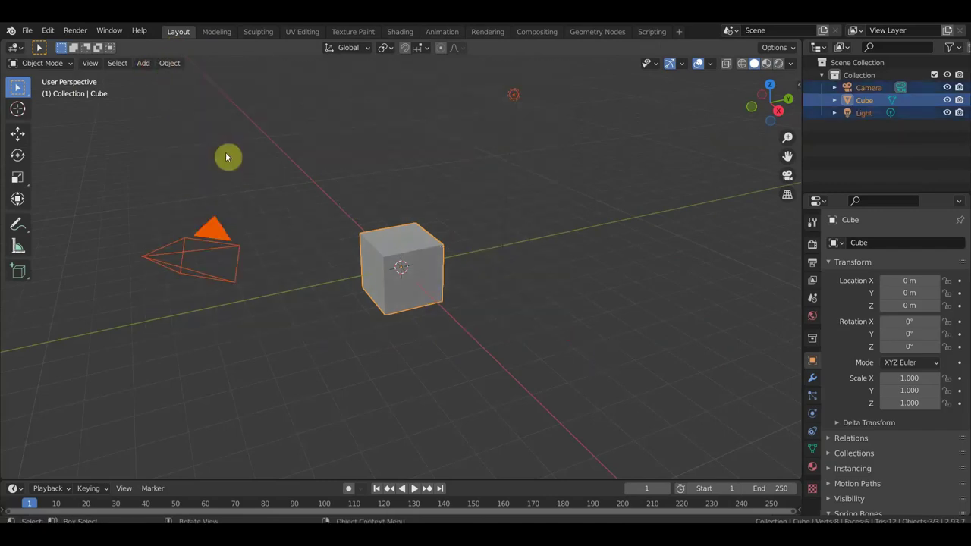
key(Delete)
click(27, 30)
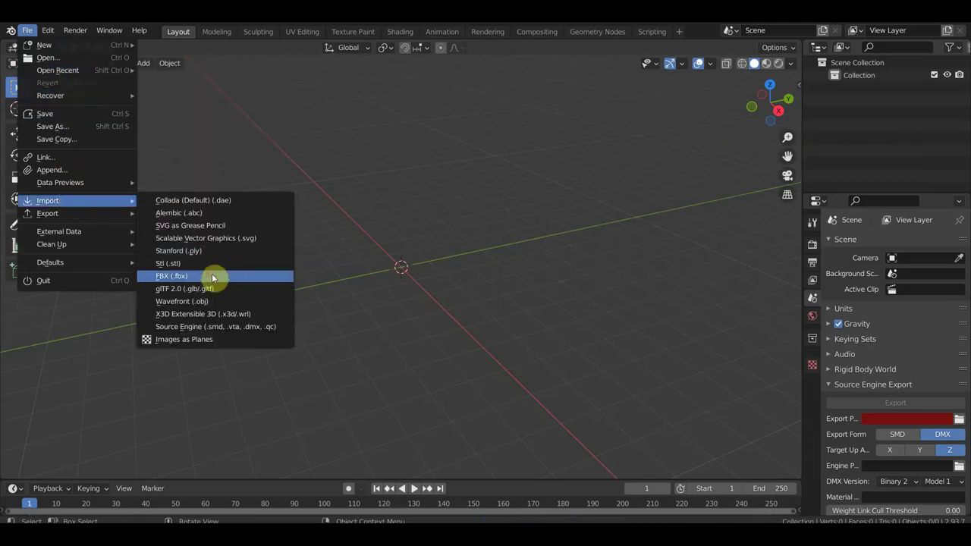
Import Two Hand Sword Combo.fbx from Downloads and orbit to a front view of it
mouse_move(48, 200)
click(212, 275)
click(199, 242)
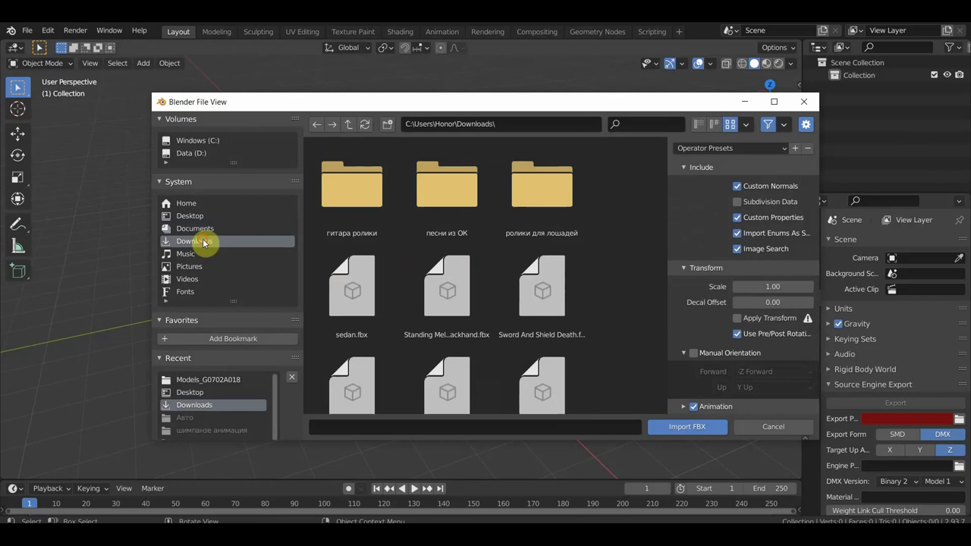
click(529, 312)
scroll(531, 319, down, 2)
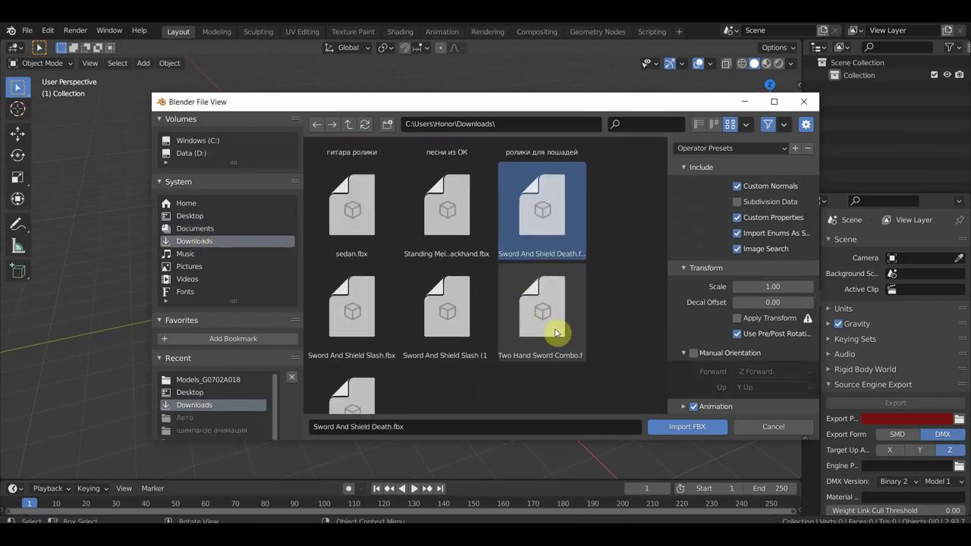
click(533, 328)
click(685, 427)
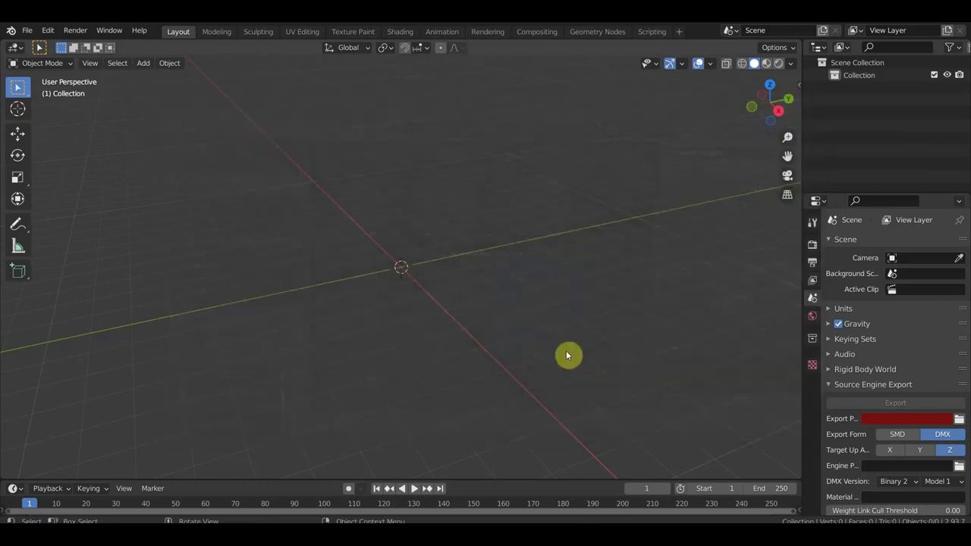
scroll(507, 308, up, 2)
scroll(507, 308, up, 2)
scroll(507, 309, up, 2)
mouse_move(536, 248)
middle_down()
mouse_move(544, 373)
mouse_move(698, 357)
mouse_move(554, 412)
mouse_move(585, 397)
mouse_move(635, 399)
mouse_move(656, 301)
middle_up()
scroll(690, 347, up, 3)
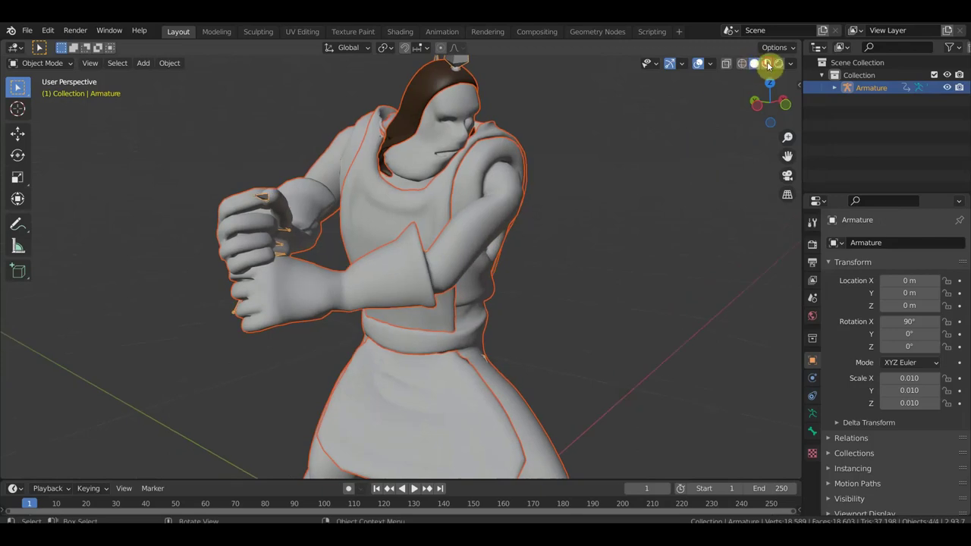
Switch to Material Preview shading and enlarge the timeline to reveal the keyframes
click(766, 63)
mouse_move(402, 176)
middle_down()
mouse_move(341, 174)
mouse_move(397, 177)
middle_up()
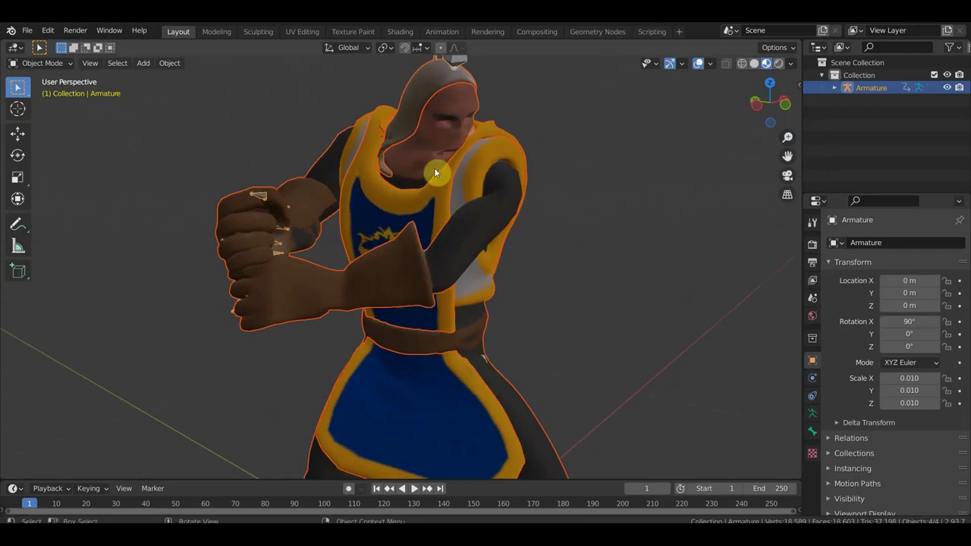
mouse_move(438, 168)
middle_down()
mouse_move(427, 169)
mouse_move(481, 157)
mouse_move(444, 217)
mouse_move(423, 202)
mouse_move(371, 216)
middle_up()
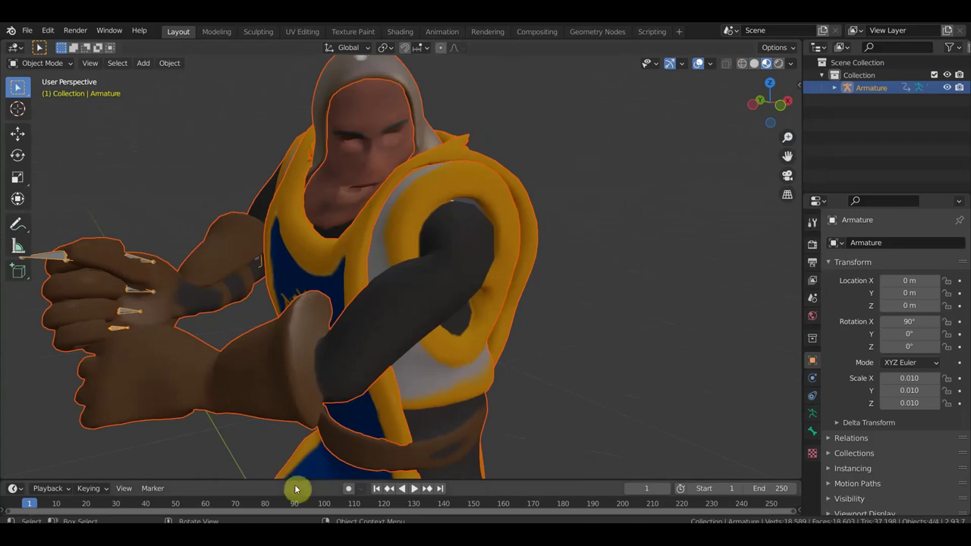
drag(293, 480, 326, 396)
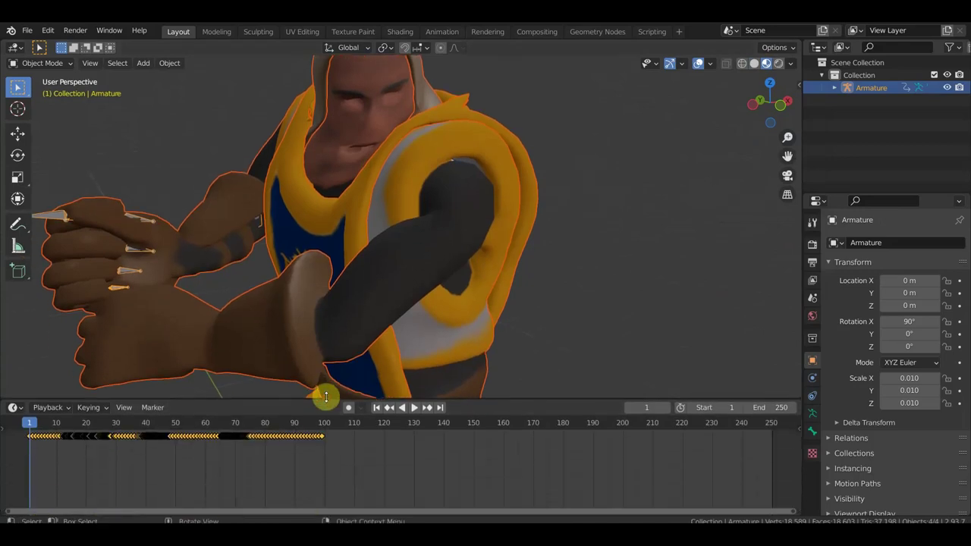
middle_drag(412, 288, 429, 304)
Orbit and zoom around the character to review its two-handed grip pose
middle_drag(481, 223, 570, 233)
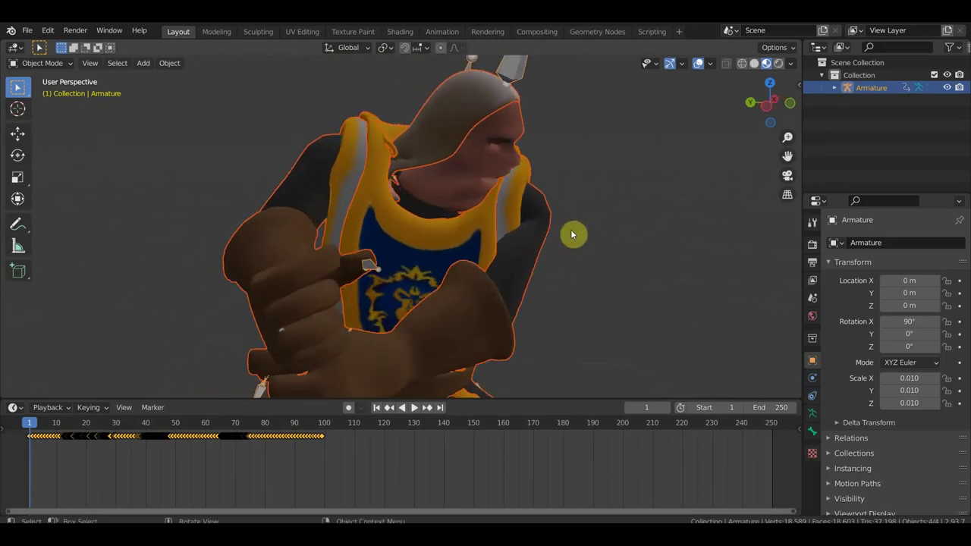
scroll(508, 220, up, 3)
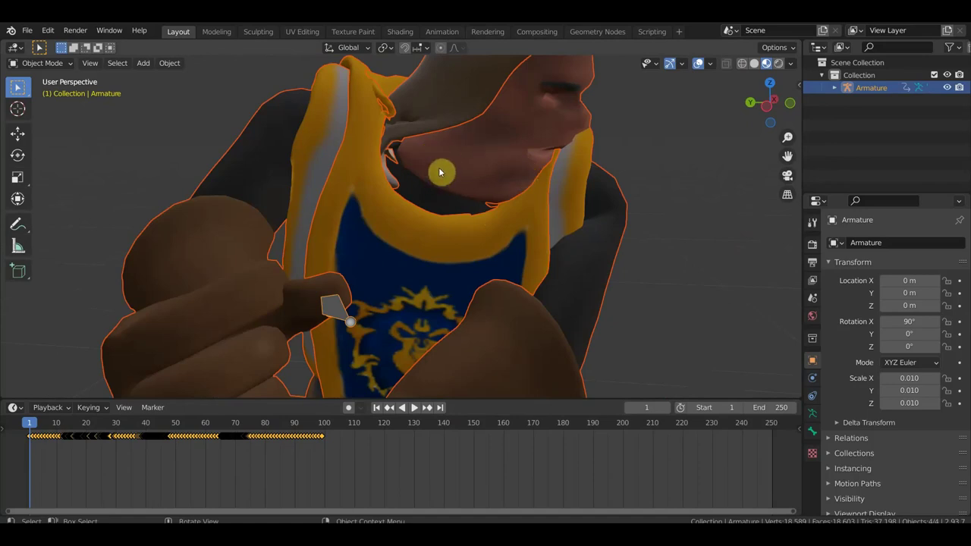
middle_drag(442, 187, 470, 215)
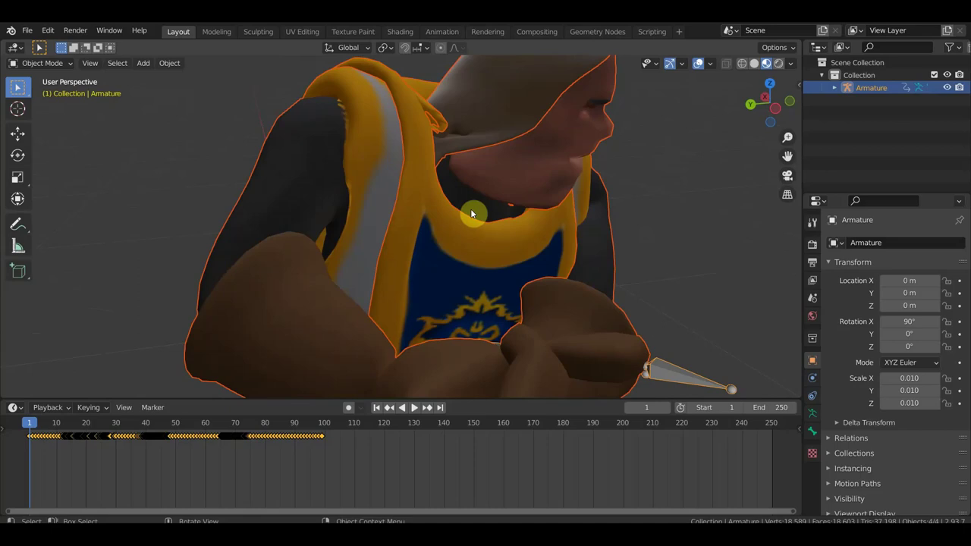
scroll(498, 193, down, 5)
middle_drag(666, 250, 498, 235)
scroll(496, 235, up, 3)
scroll(531, 237, up, 2)
middle_drag(559, 240, 573, 239)
scroll(573, 239, down, 1)
scroll(581, 233, down, 3)
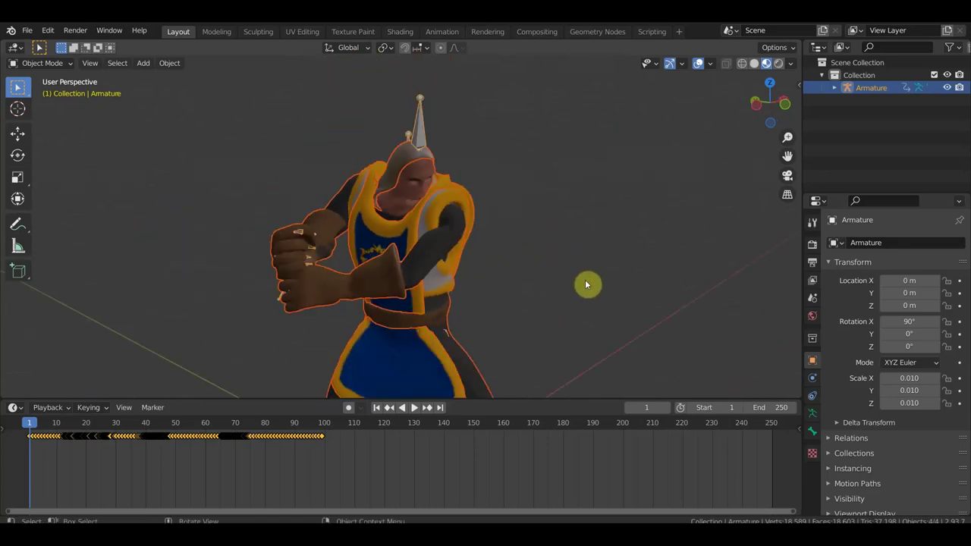
scroll(585, 293, down, 1)
scroll(595, 288, down, 2)
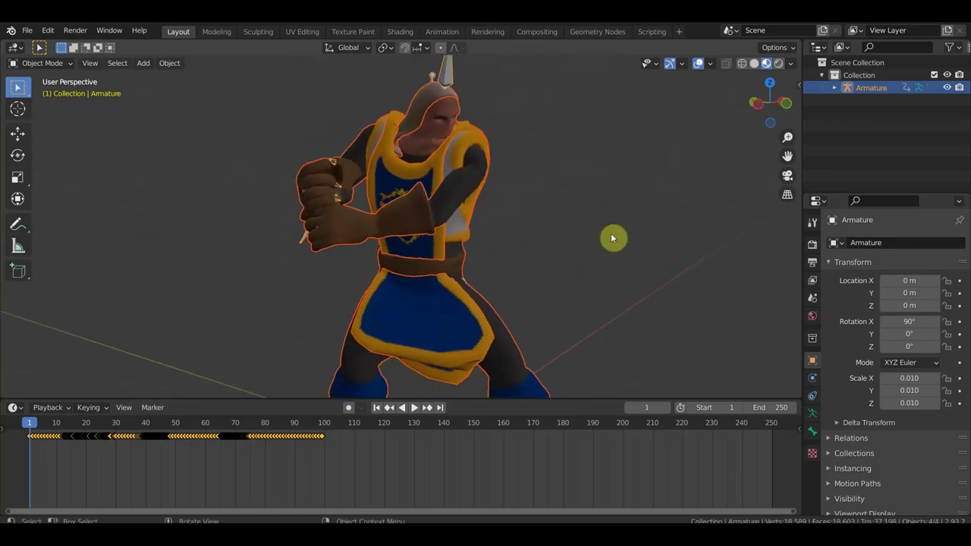
scroll(611, 236, down, 1)
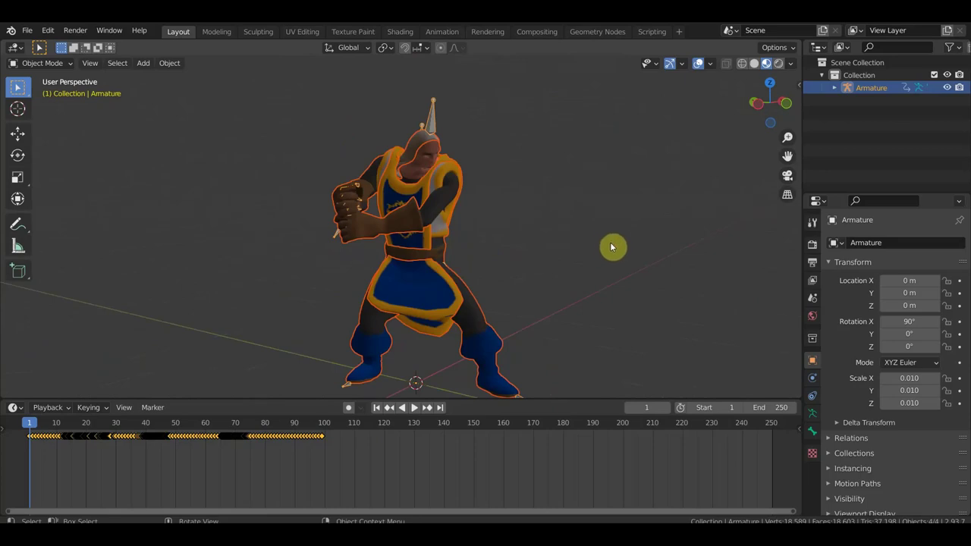